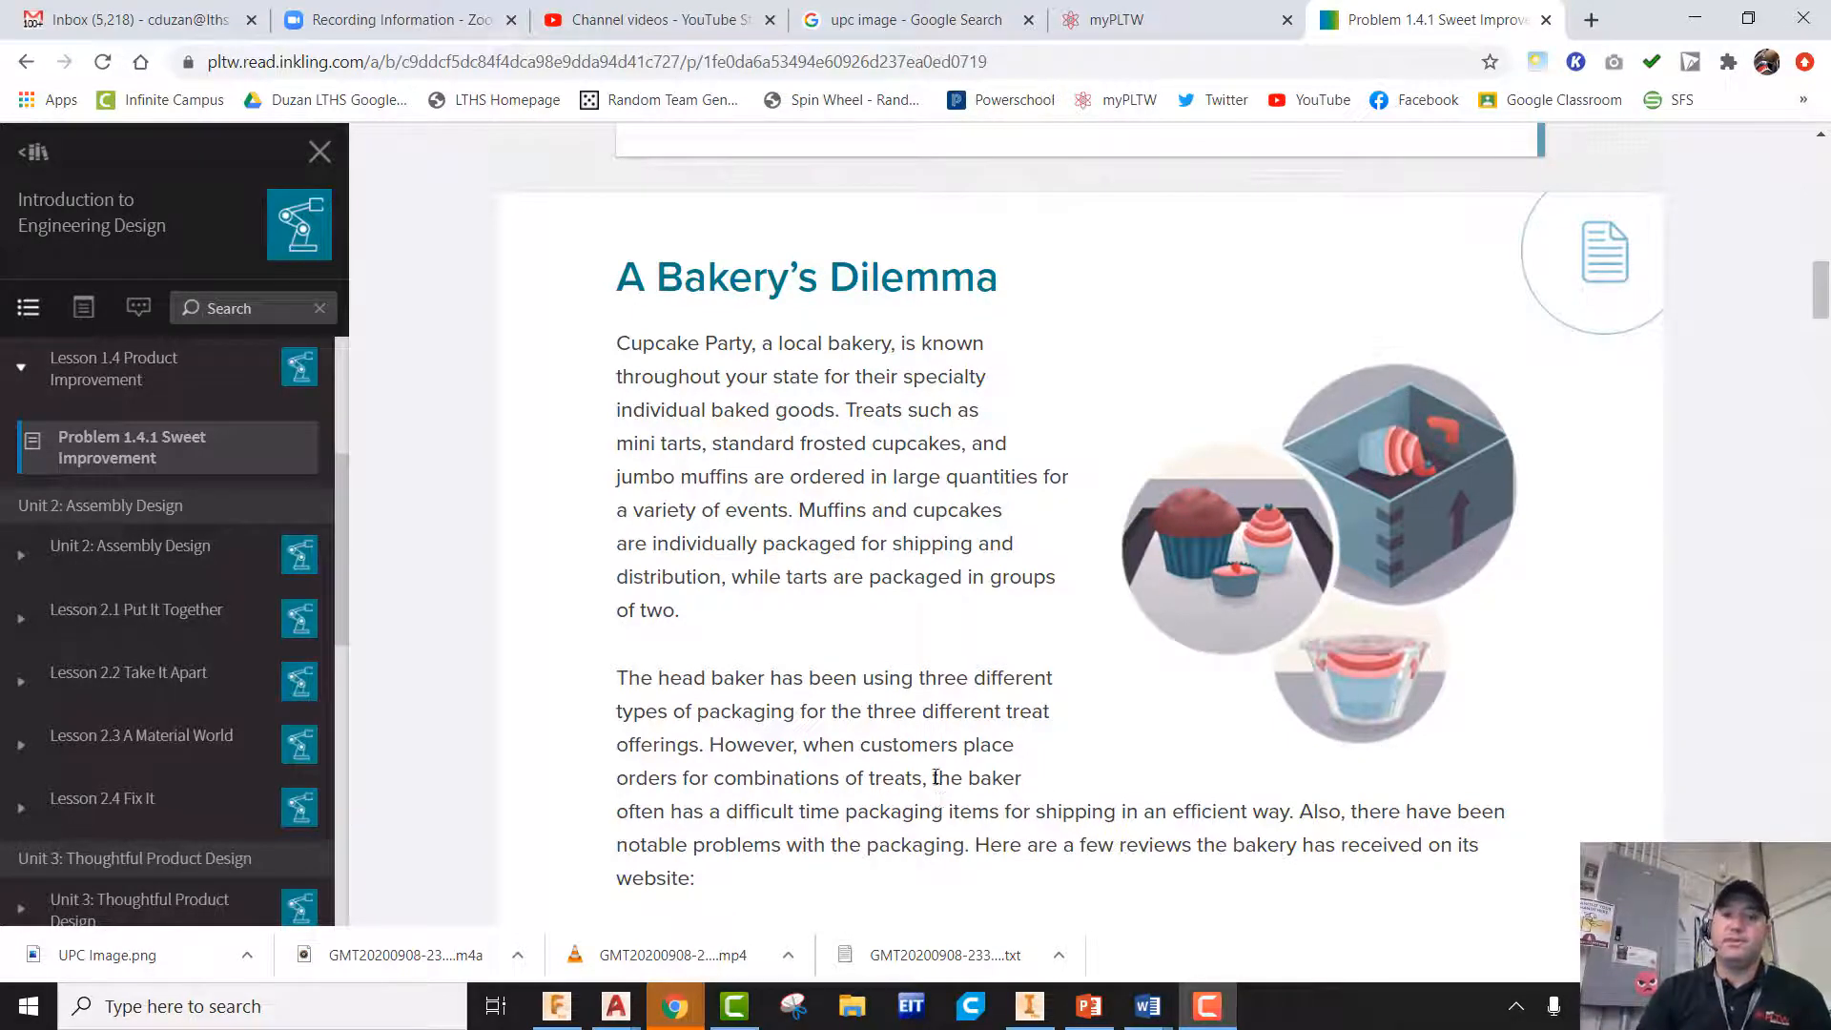
Switch to Autodesk Fusion 360 and open the sheet metal rules
{"action": "mouse_move", "coordinate": [564, 1011]}
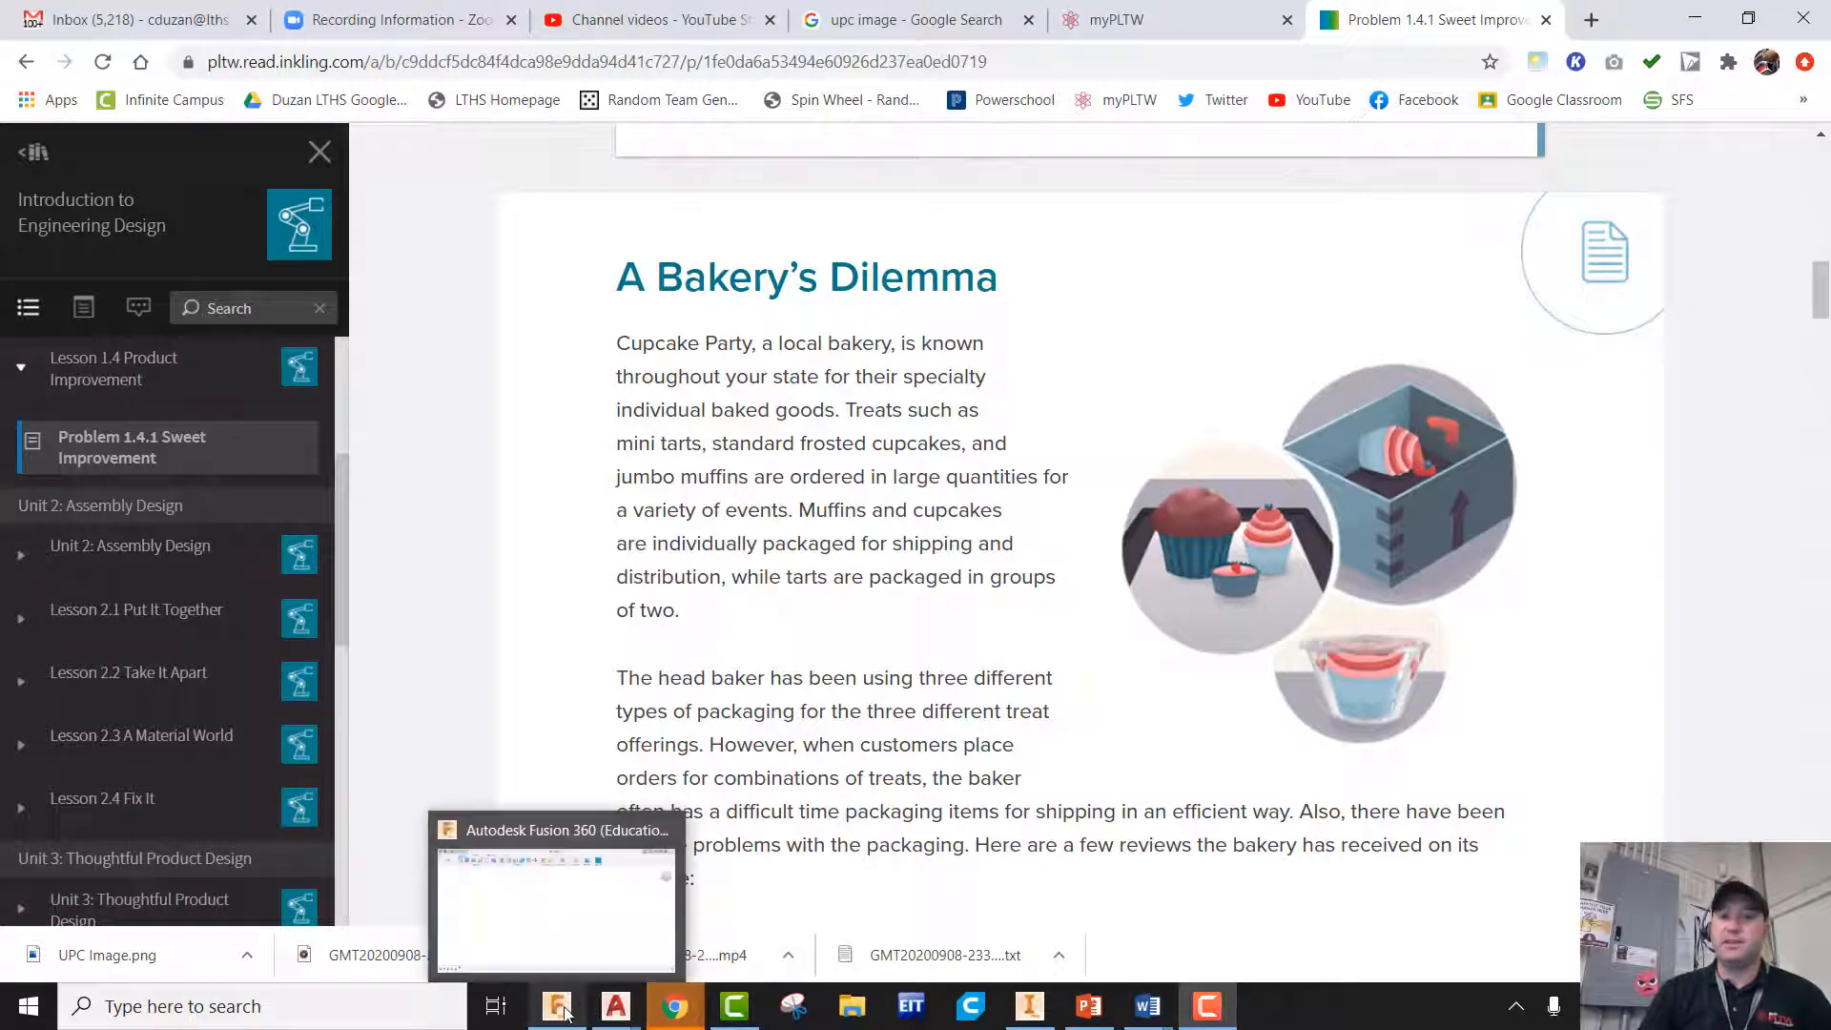
{"action": "left_click", "coordinate": [563, 1009]}
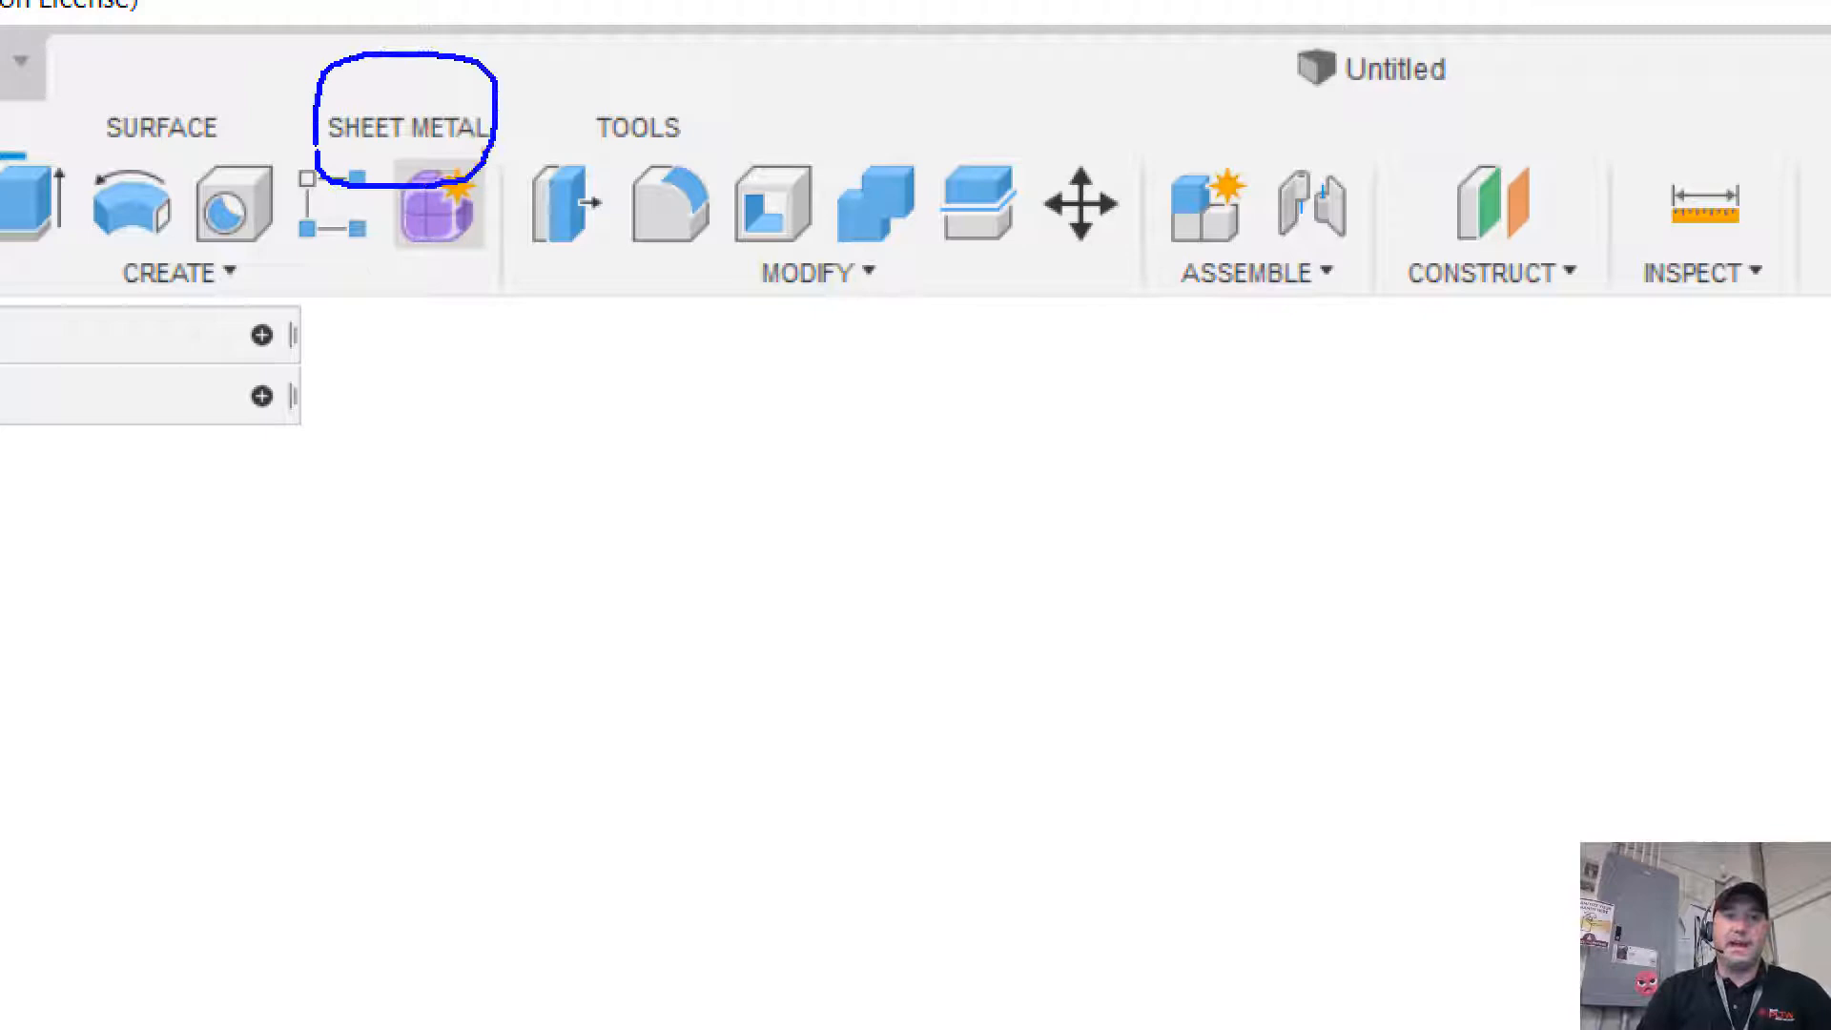
{"action": "left_click", "coordinate": [368, 132]}
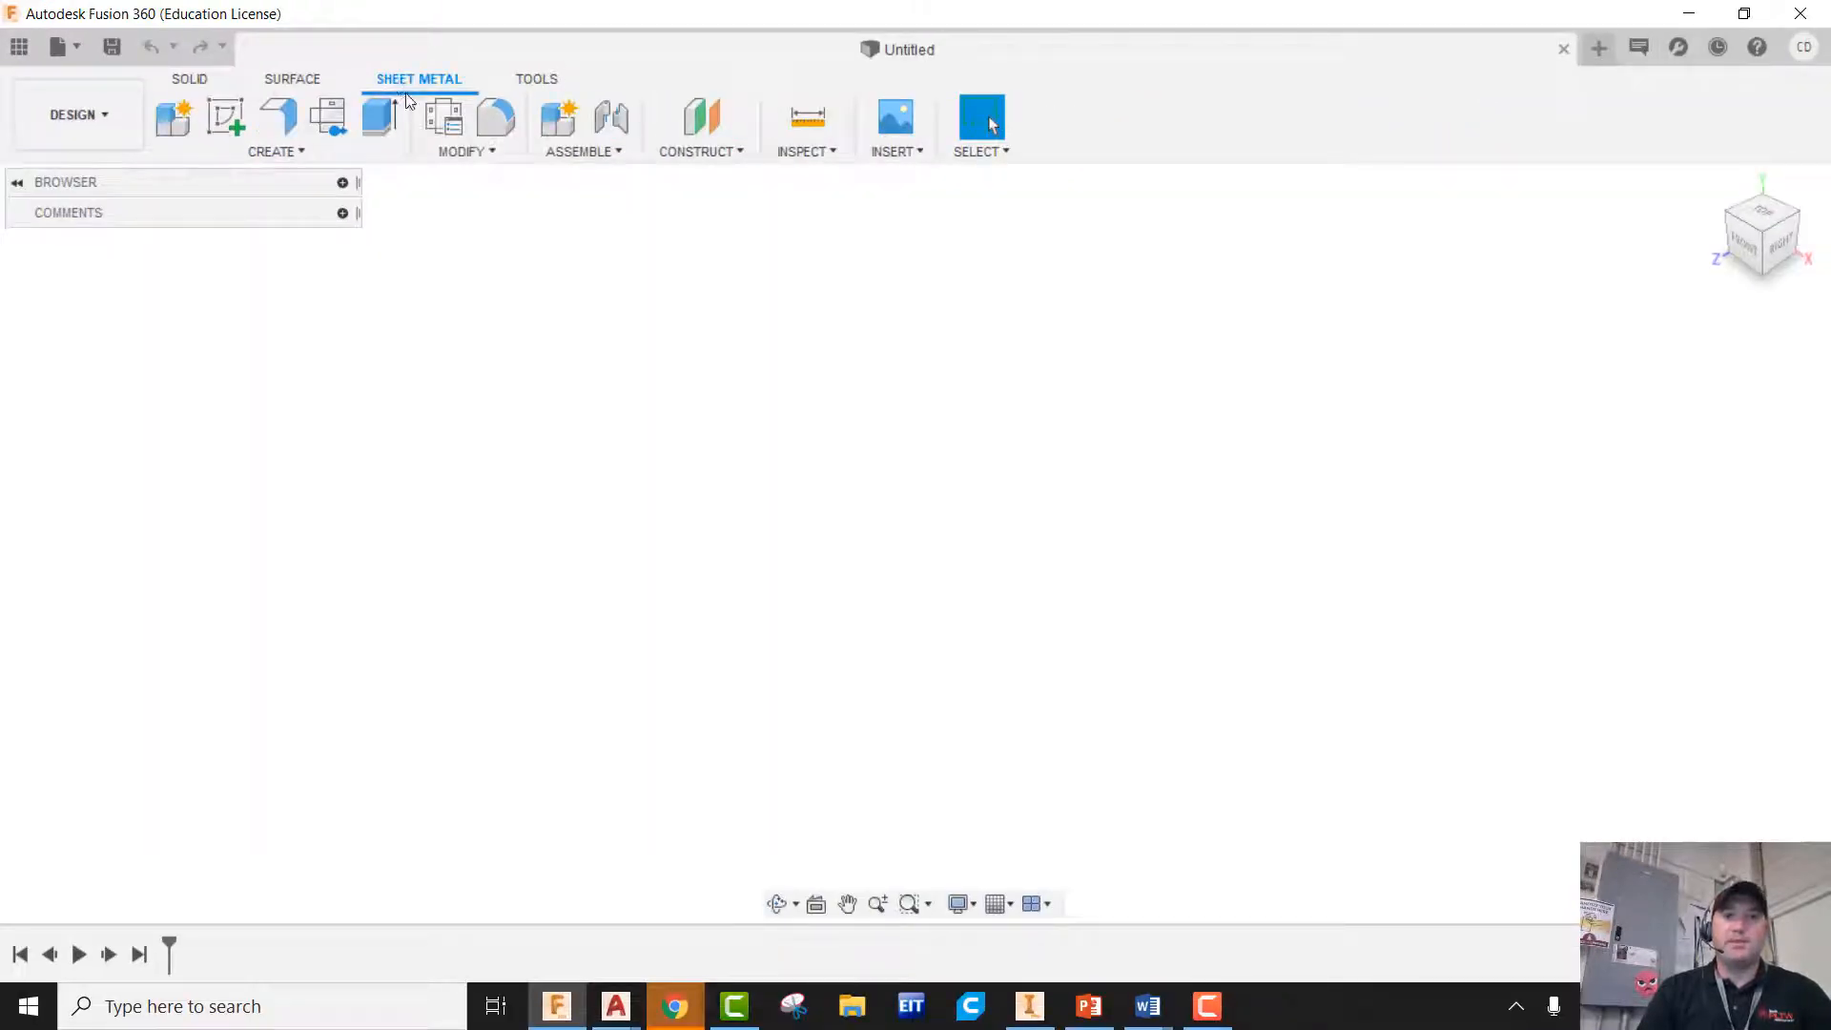
{"action": "left_click", "coordinate": [443, 130]}
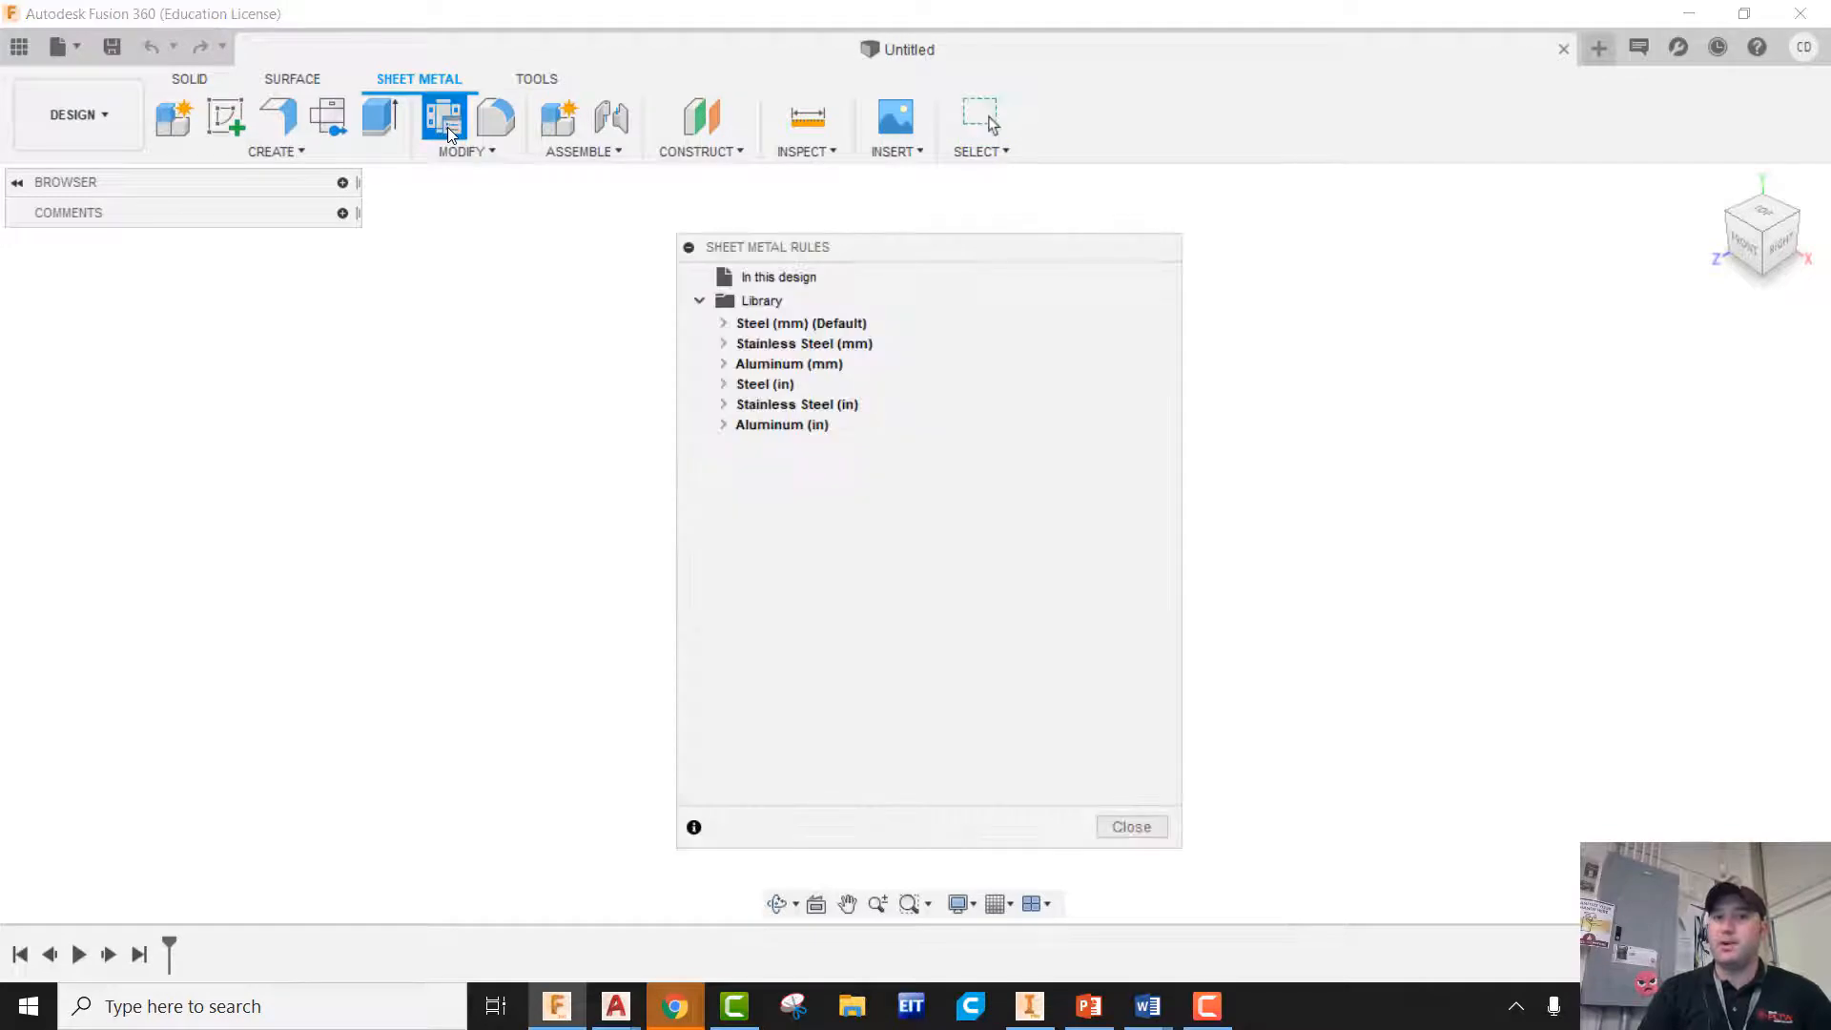
Set the thickness of the library rule Steel (in) to .02 in, save the rule and close the rules list
{"action": "mouse_move", "coordinate": [753, 389]}
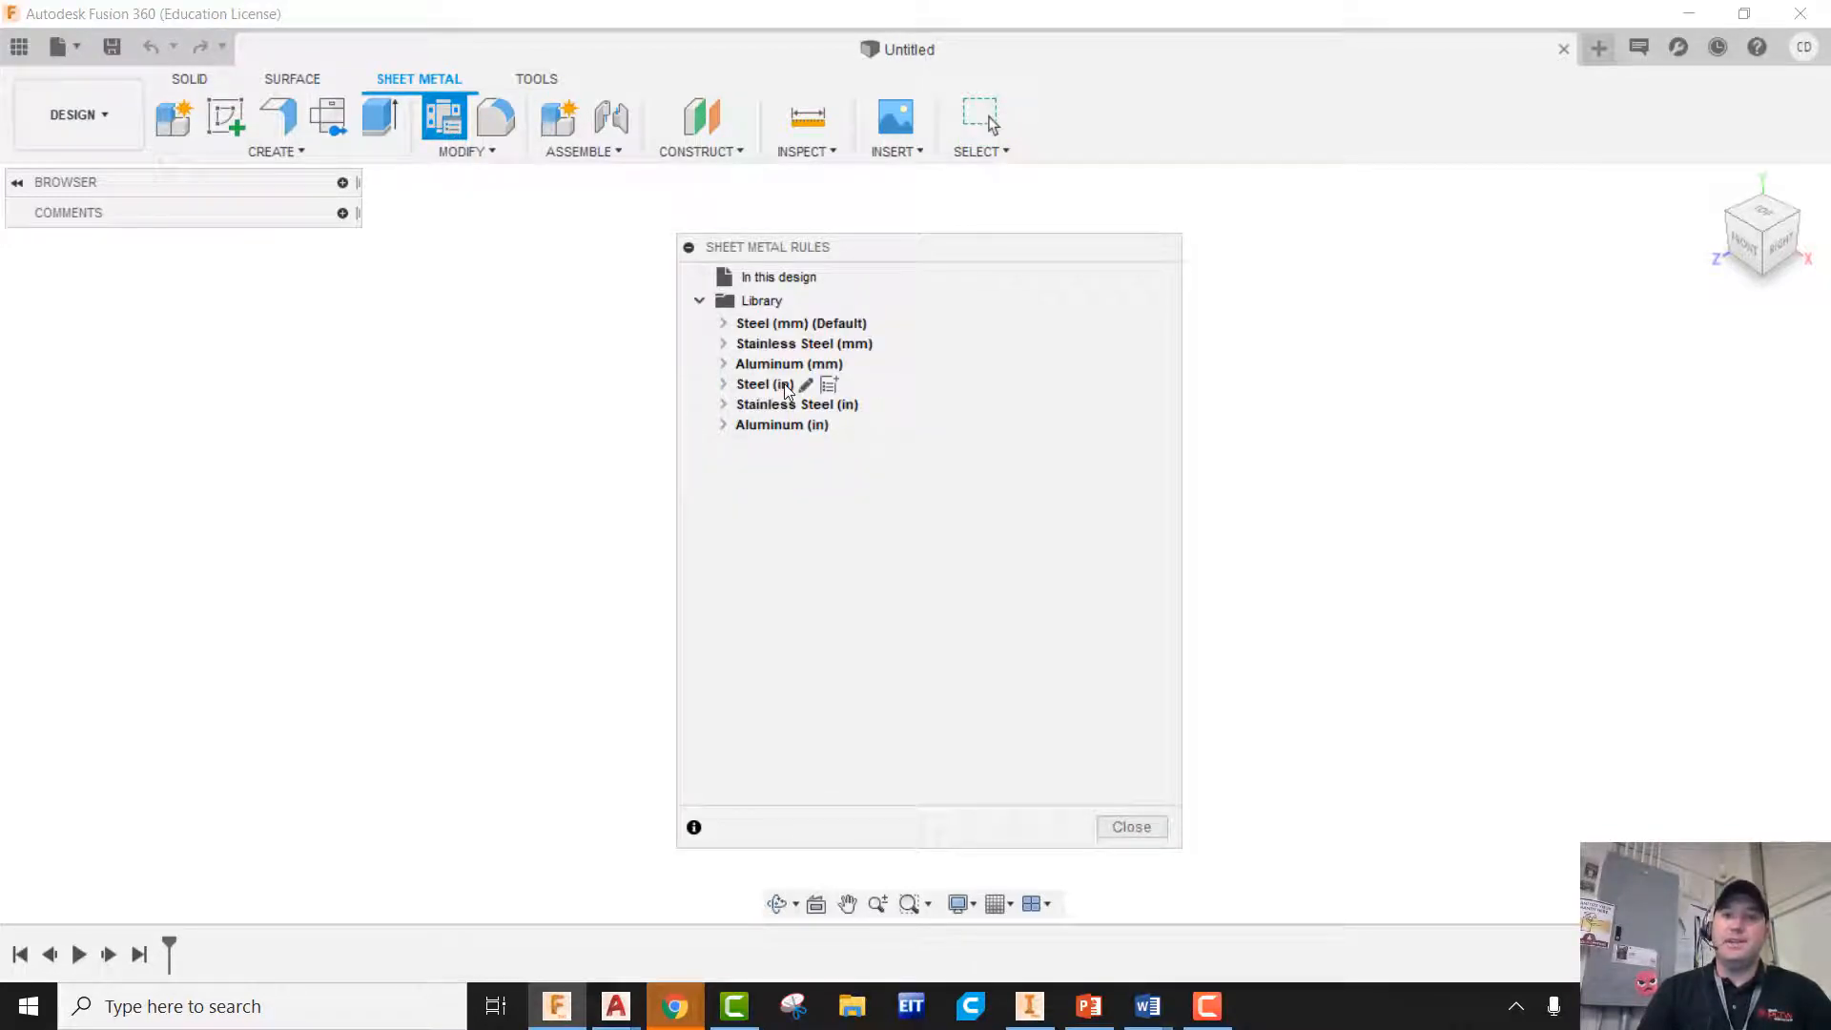
{"action": "left_click", "coordinate": [723, 385]}
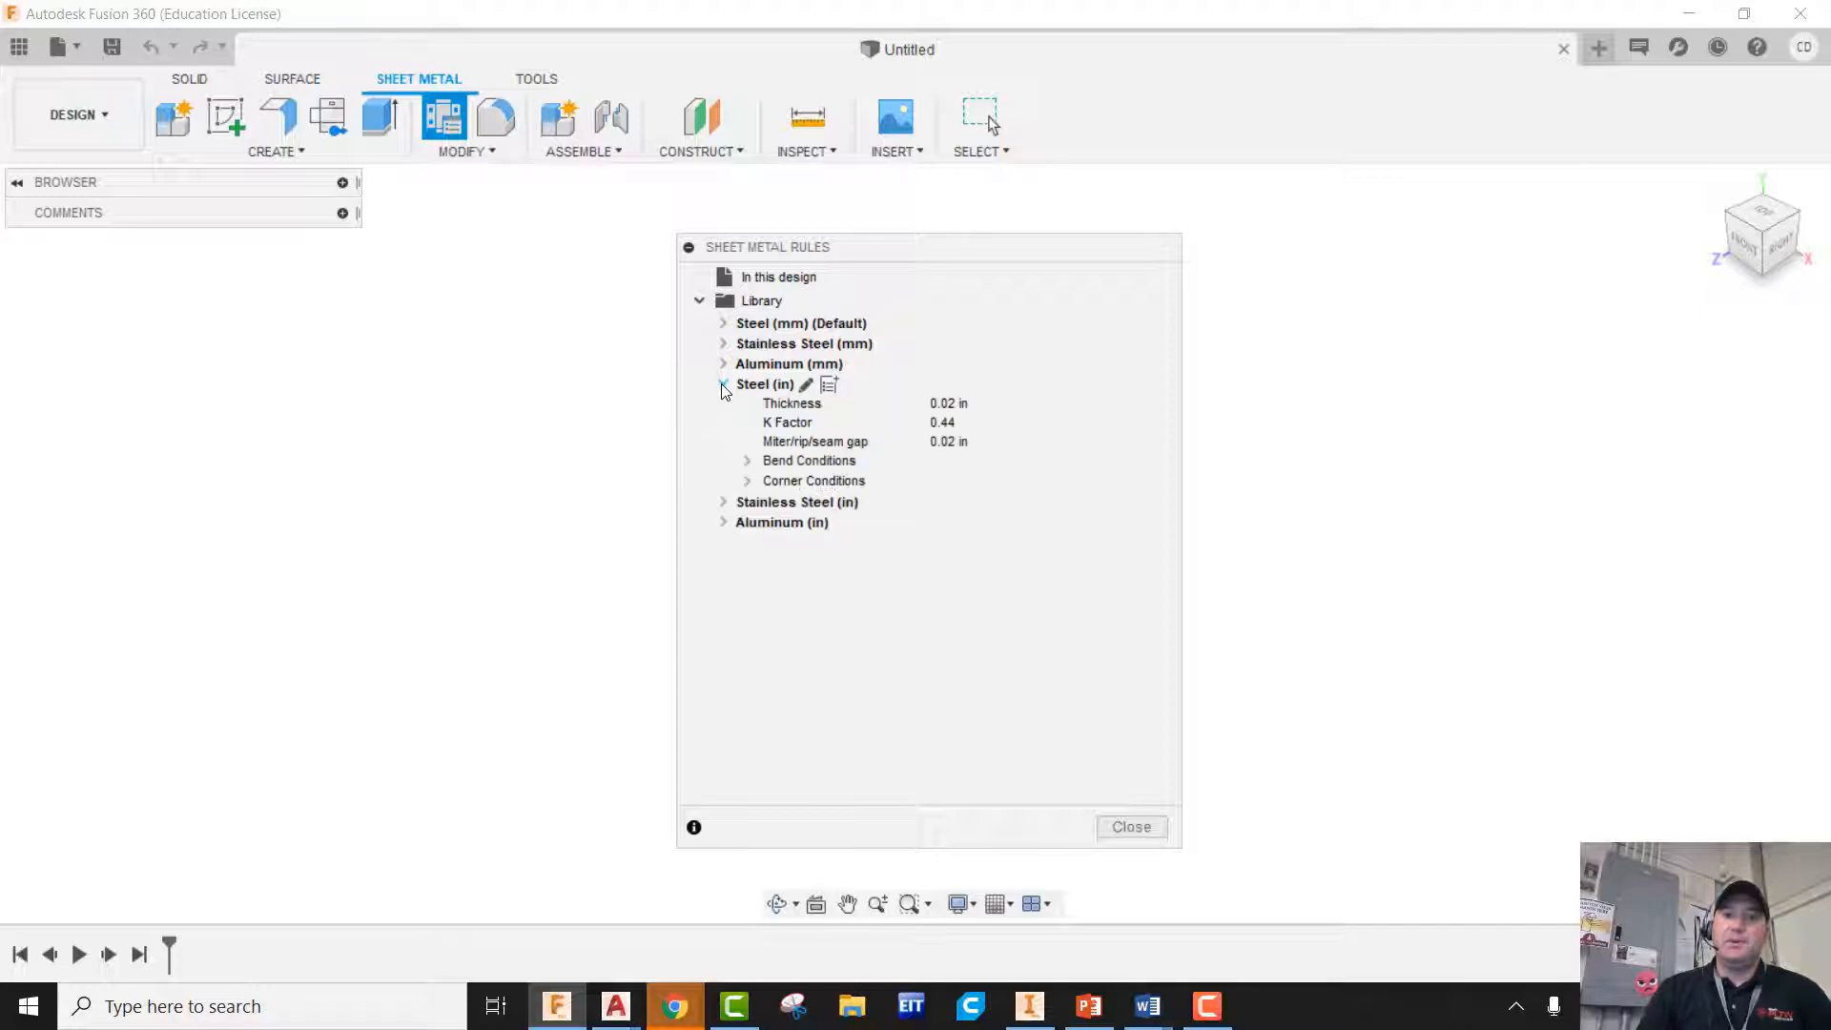
{"action": "left_click", "coordinate": [806, 385]}
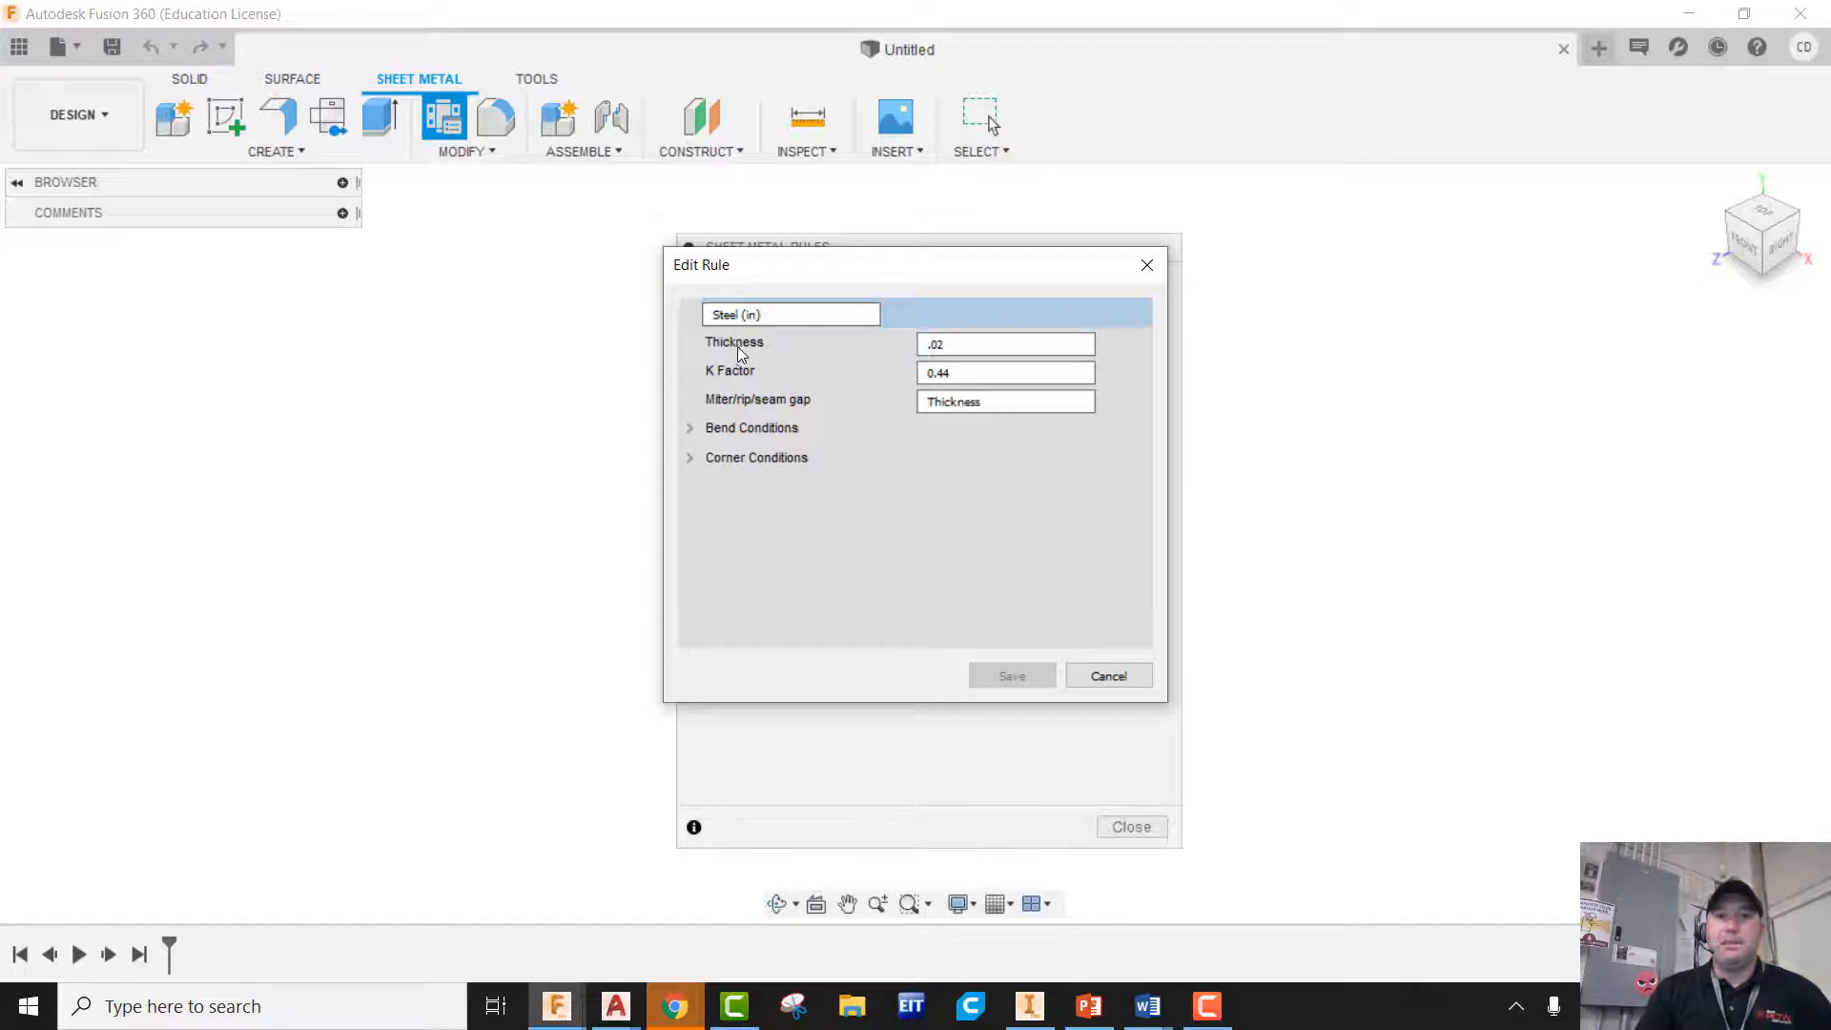
{"action": "left_click_drag", "start_coordinate": [994, 344], "coordinate": [890, 348]}
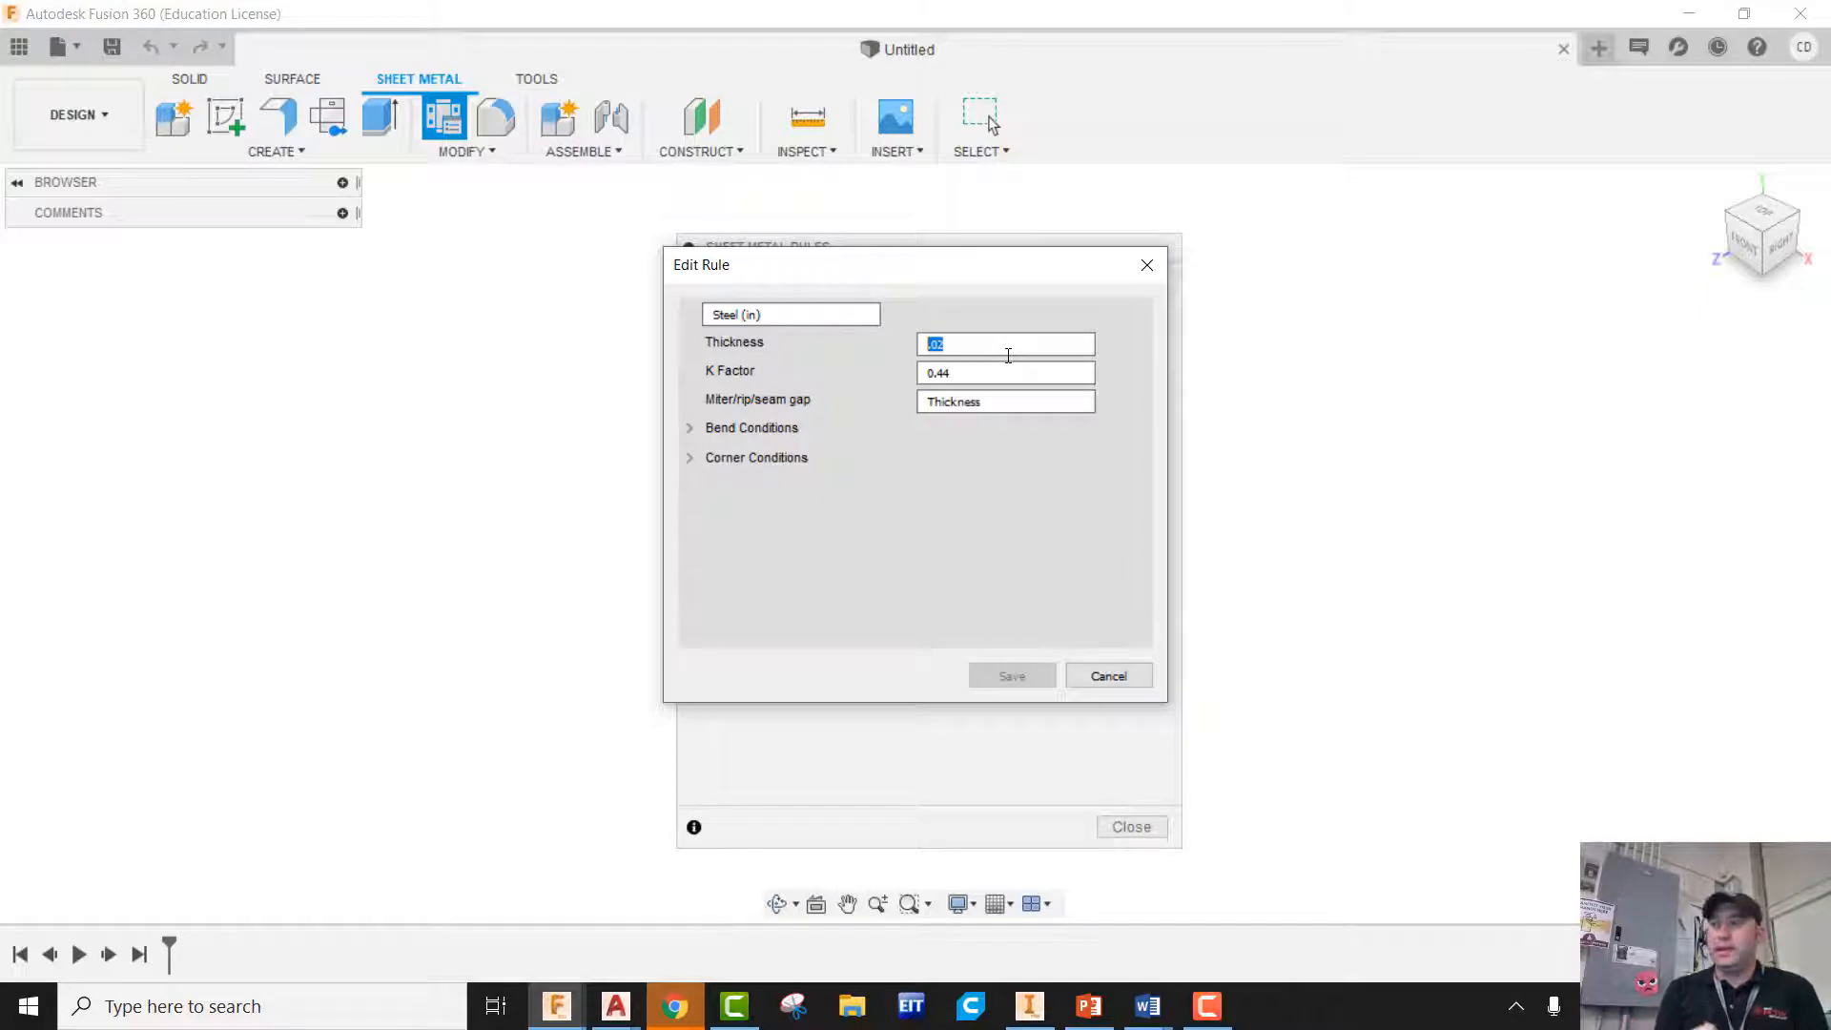
{"action": "type", "text": ".02"}
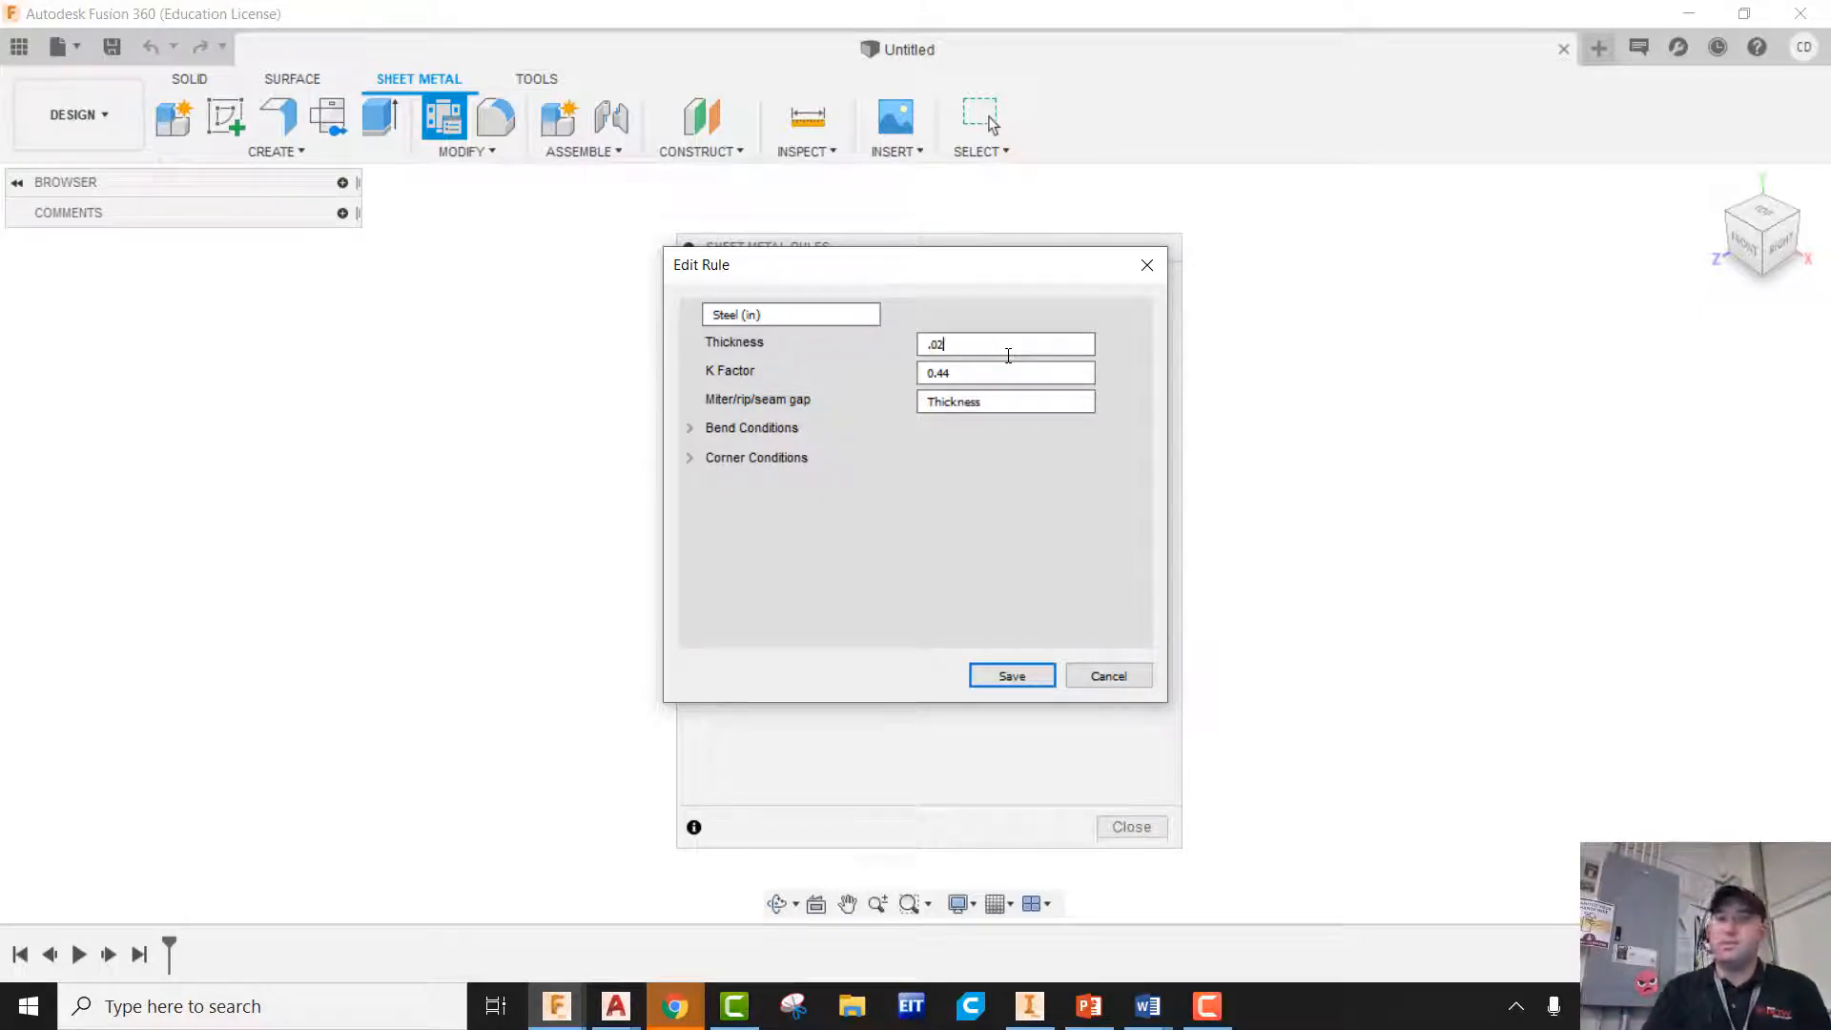
{"action": "left_click", "coordinate": [1012, 675]}
{"action": "left_click", "coordinate": [1151, 831]}
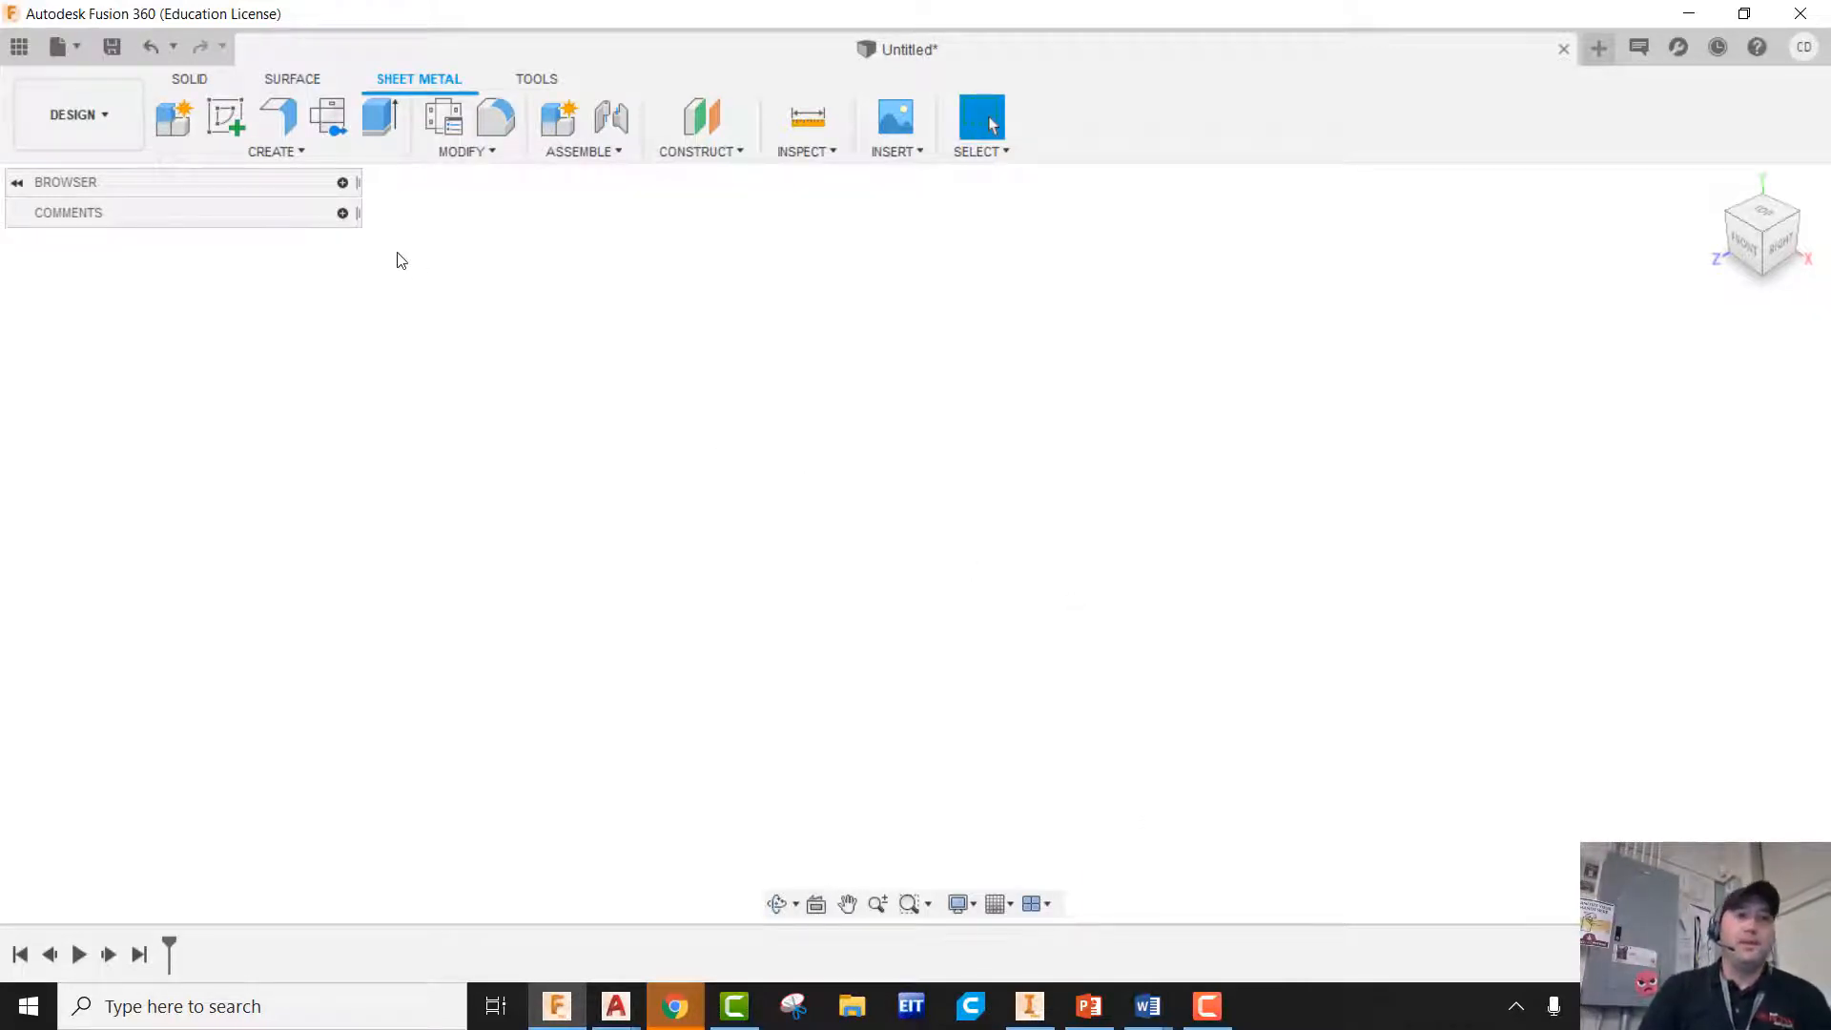
Sketch a 4 in by 4 in square on the horizontal plane with one corner at the origin, and finish the sketch
{"action": "left_click", "coordinate": [226, 116]}
{"action": "left_click", "coordinate": [930, 598]}
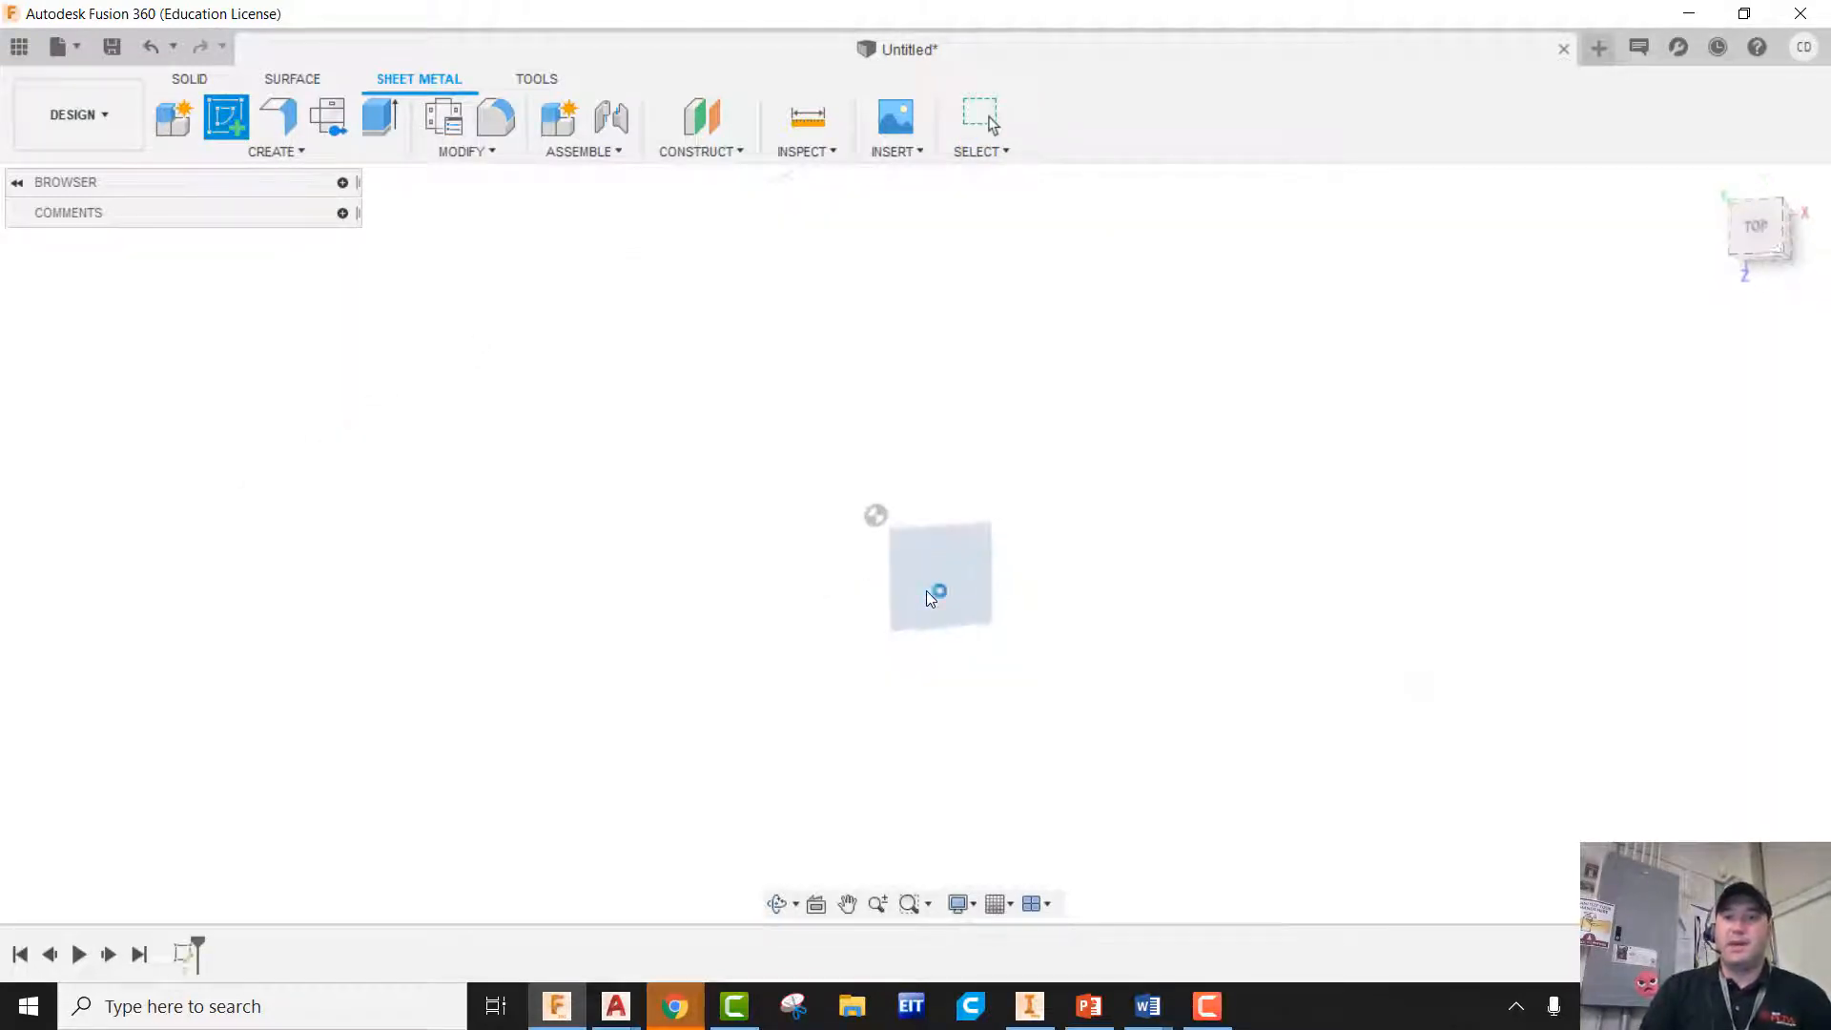
{"action": "left_click", "coordinate": [226, 117]}
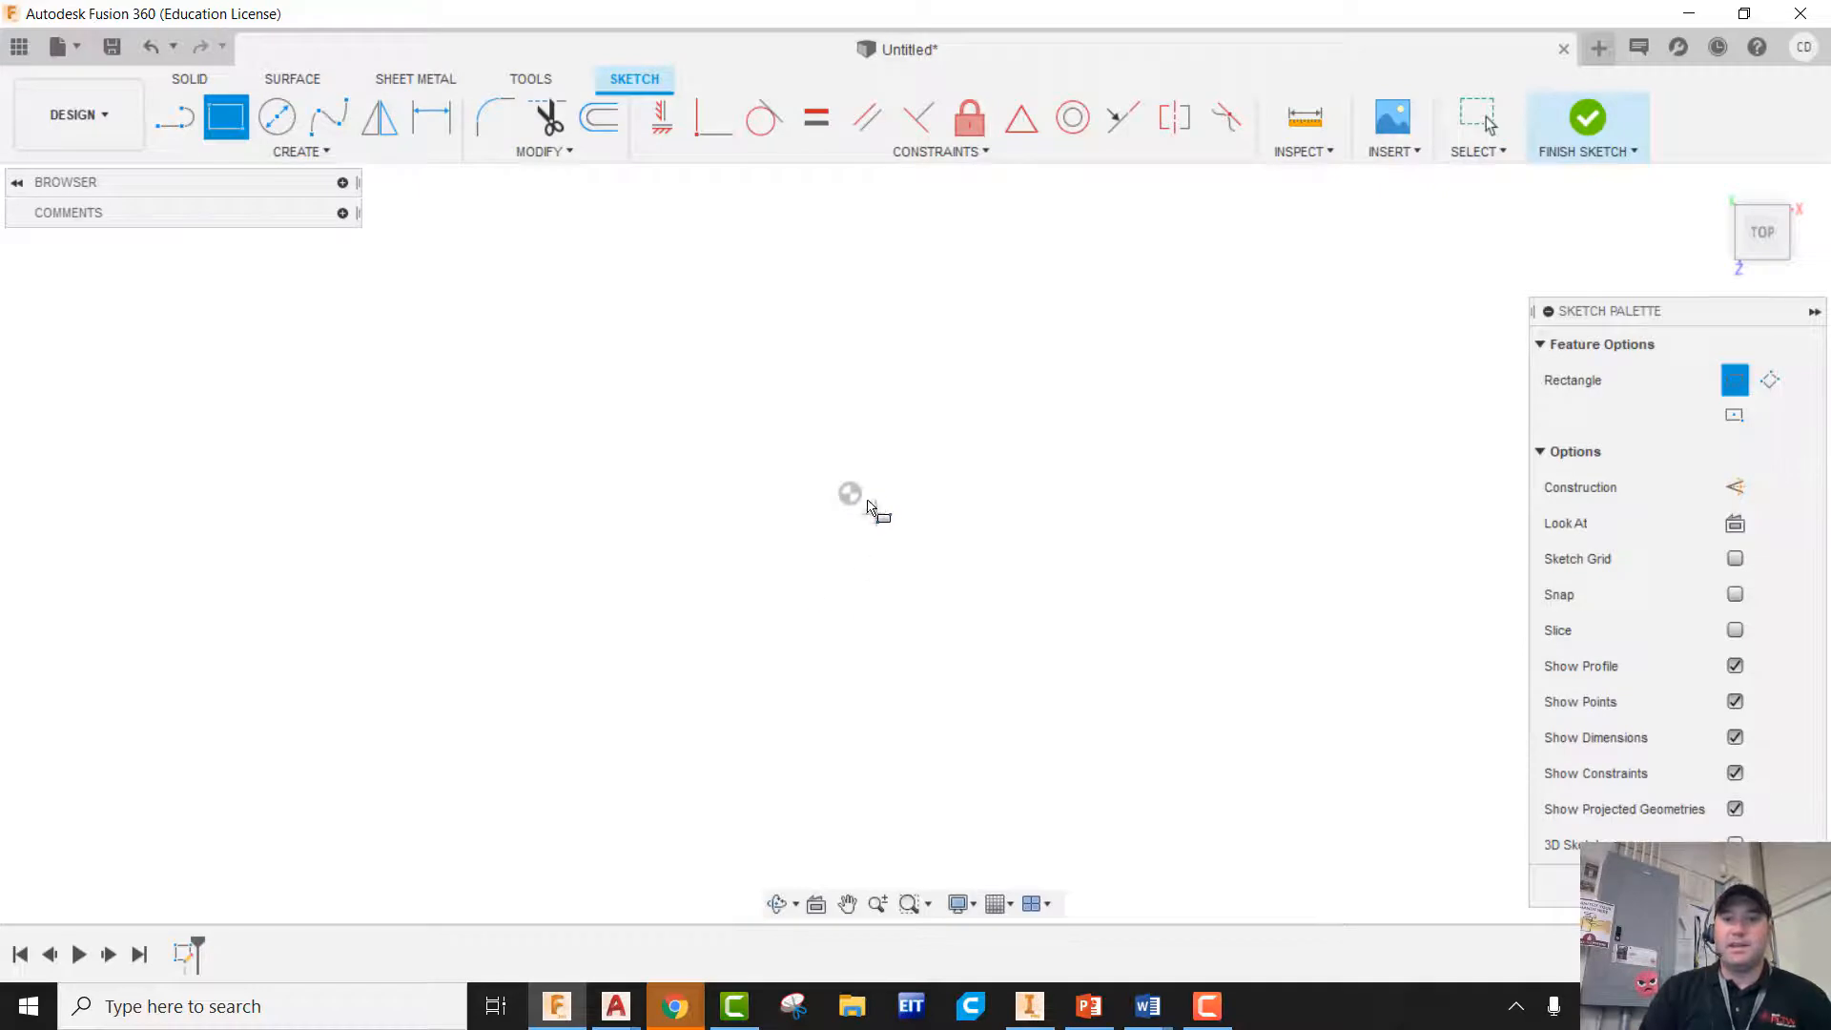
{"action": "left_click", "coordinate": [850, 493]}
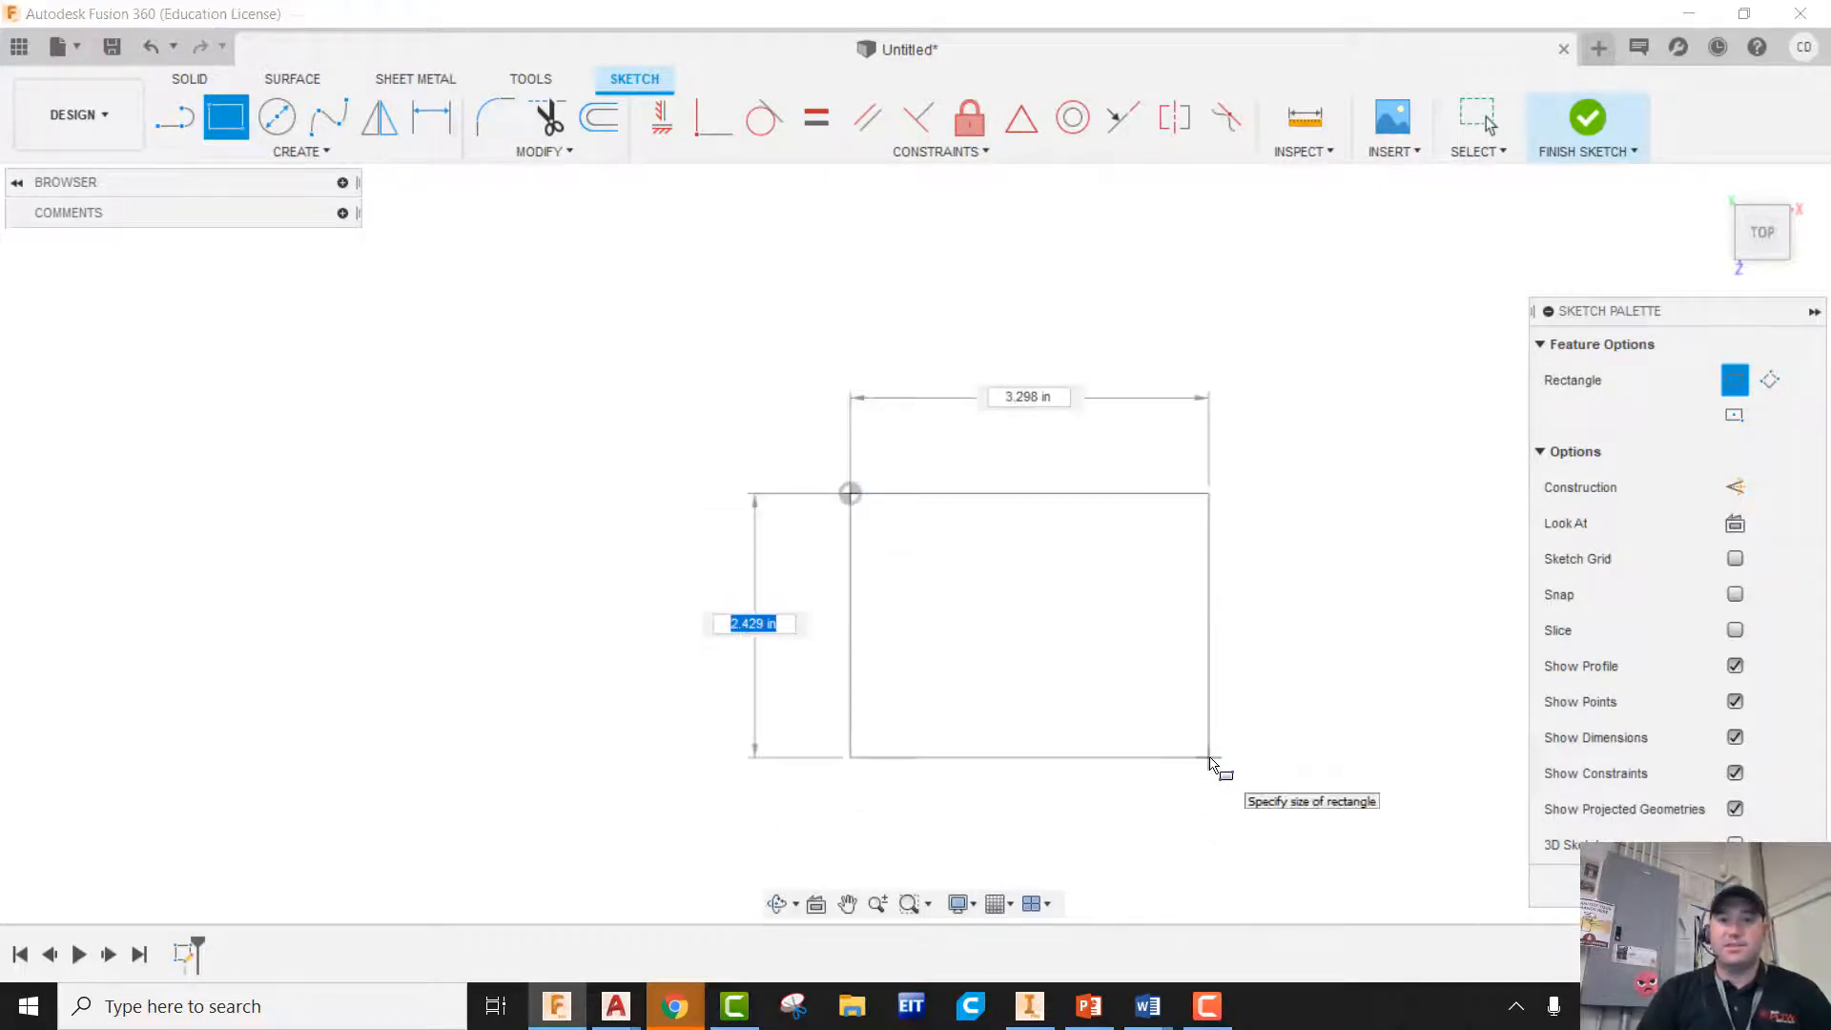
{"action": "type", "text": "4"}
{"action": "key", "text": "Tab"}
{"action": "type", "text": "4"}
{"action": "key", "text": "Tab"}
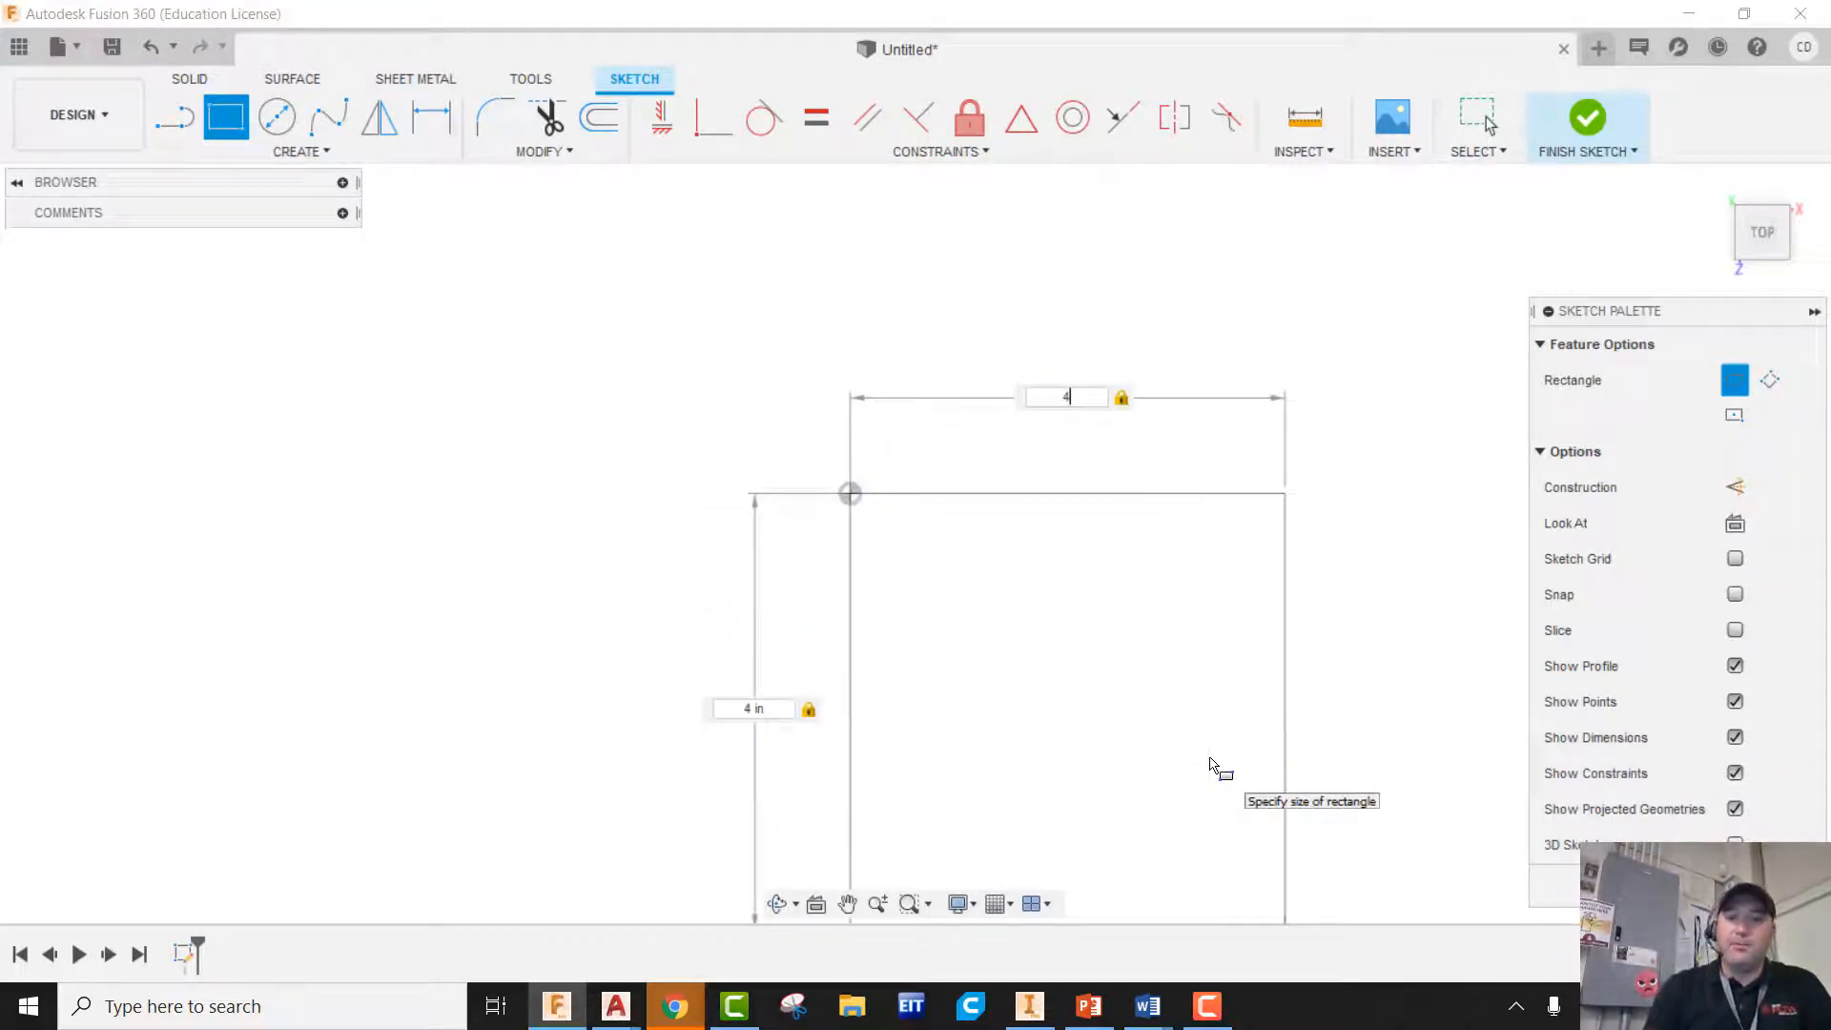
{"action": "key", "text": "Return"}
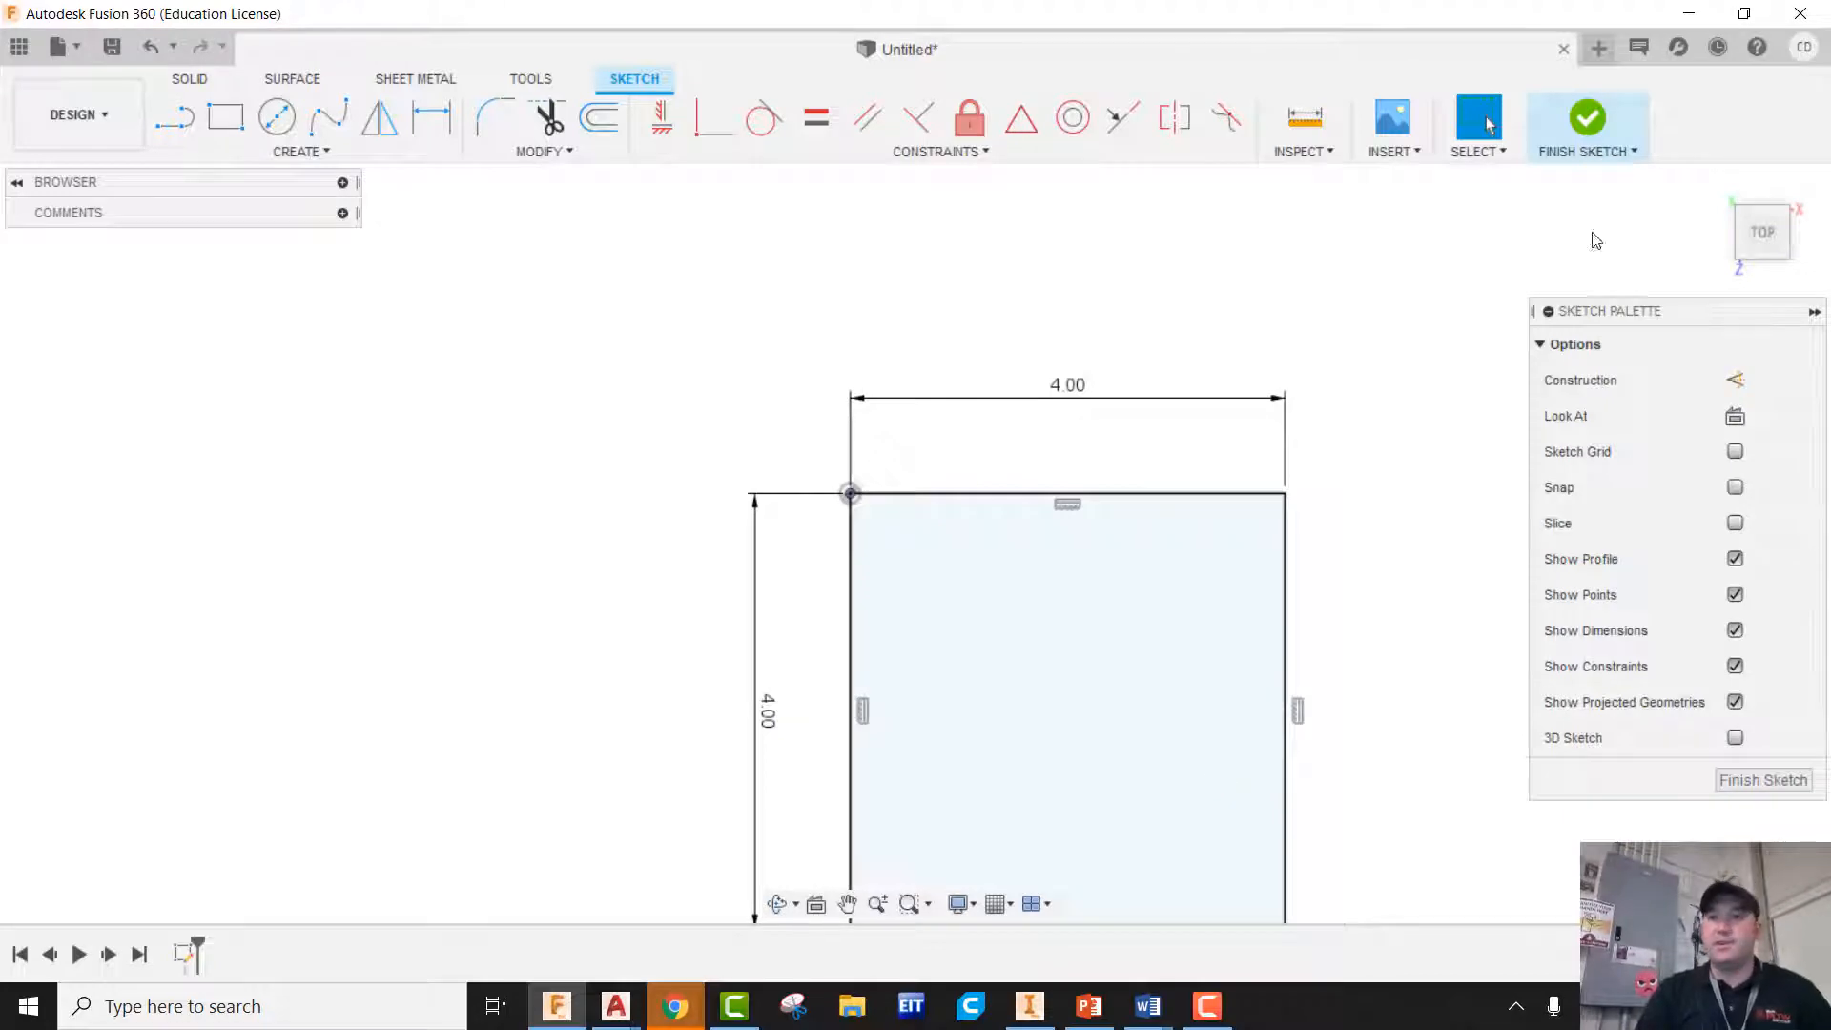
{"action": "left_click", "coordinate": [1589, 128]}
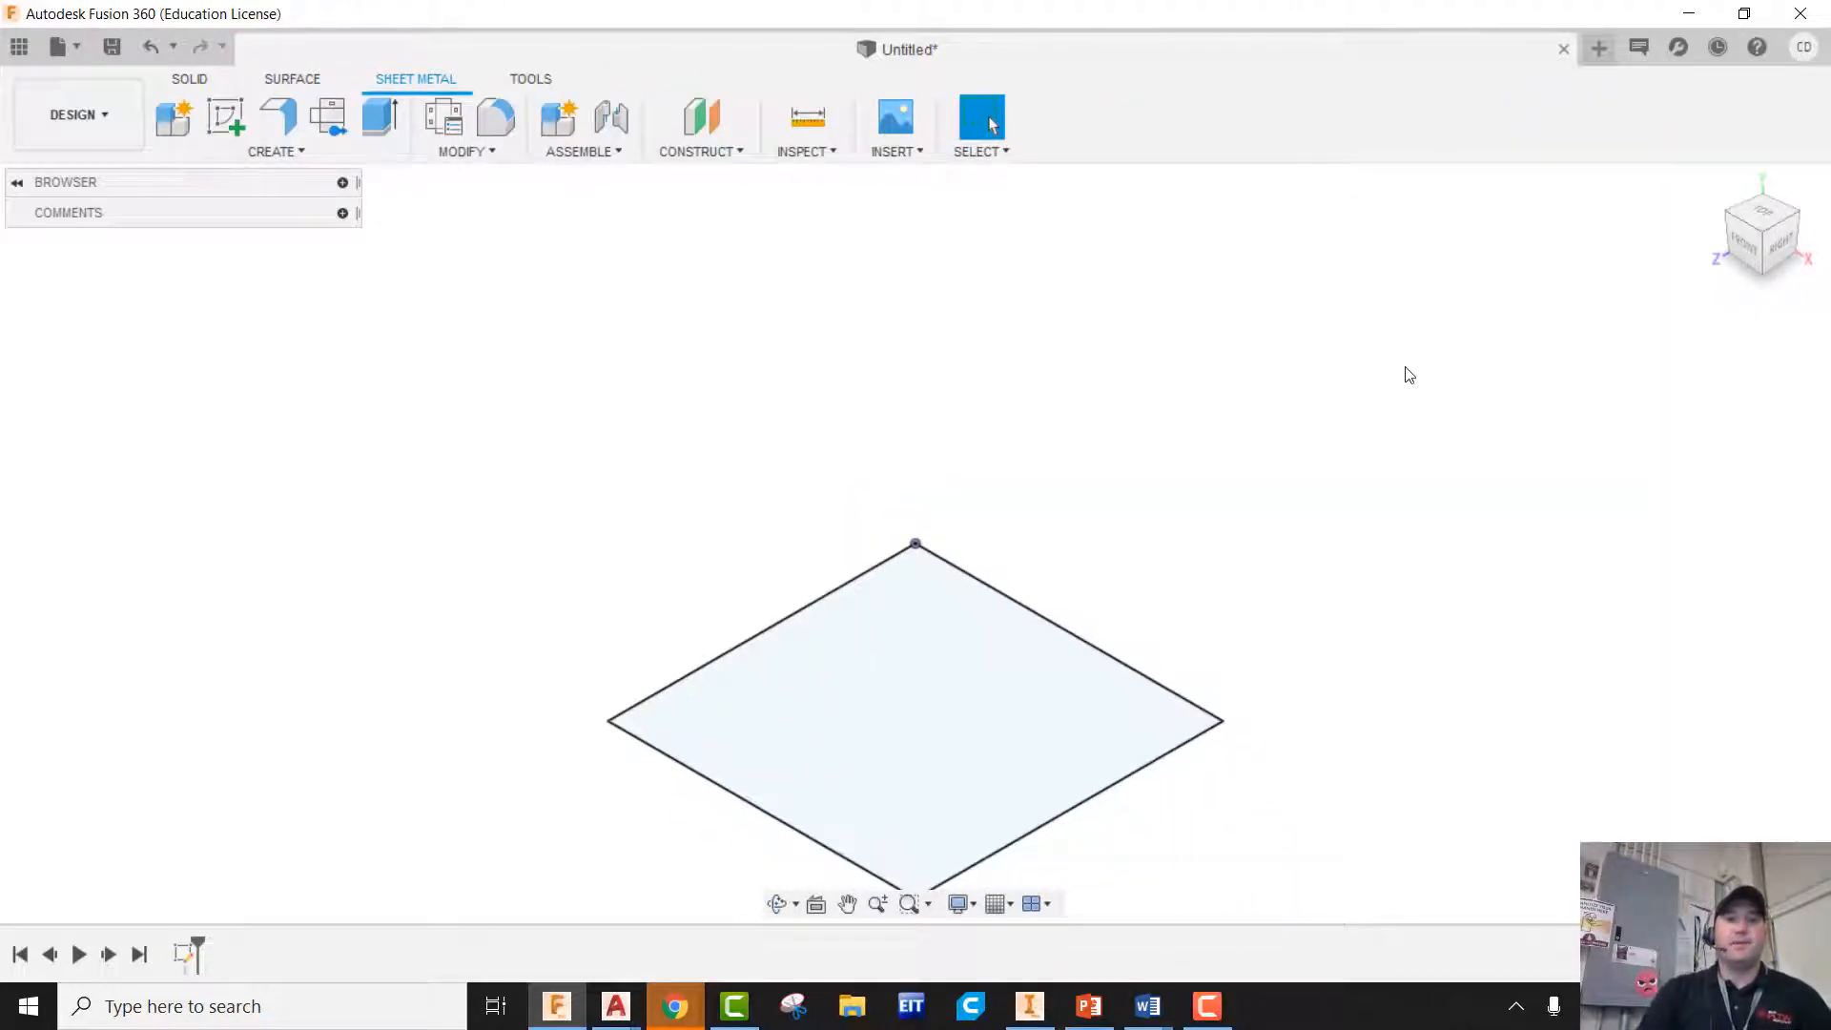
Create a base flange from the square profile as a new body using the Steel (in) sheet metal rule
{"action": "middle_click_drag", "start_coordinate": [1331, 467], "coordinate": [1242, 364]}
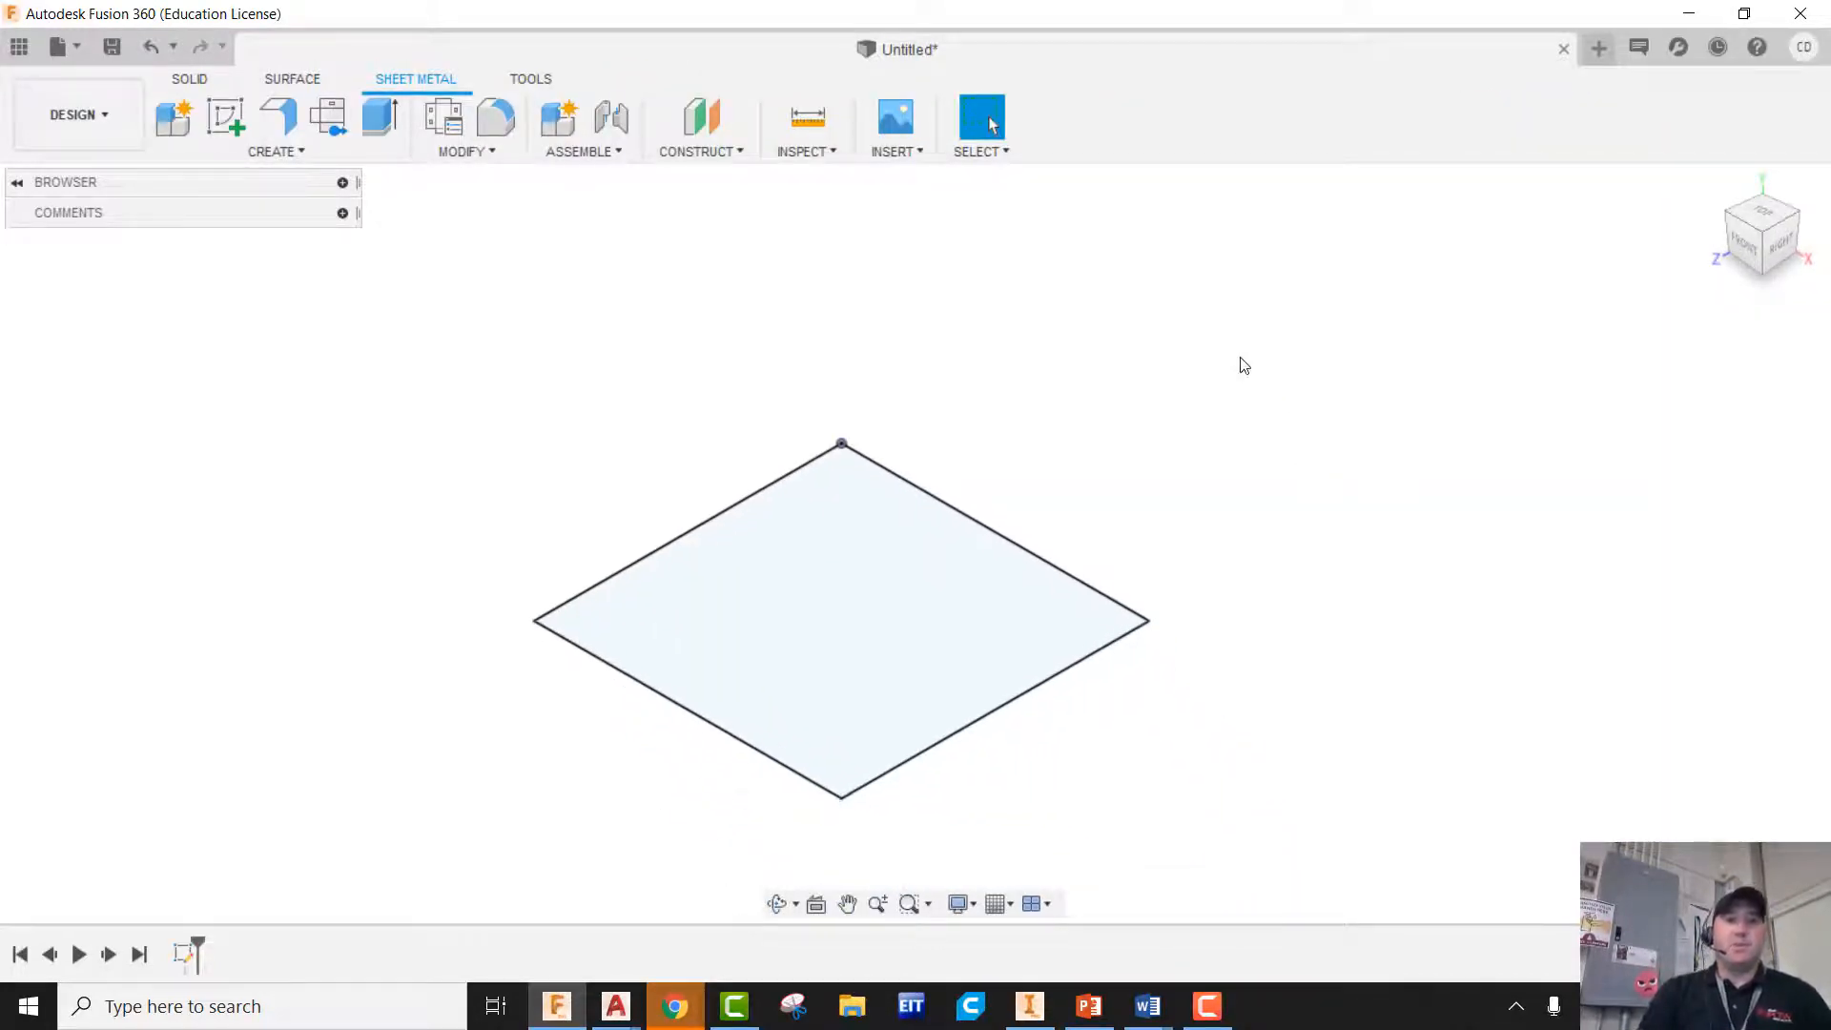
{"action": "left_click", "coordinate": [278, 117]}
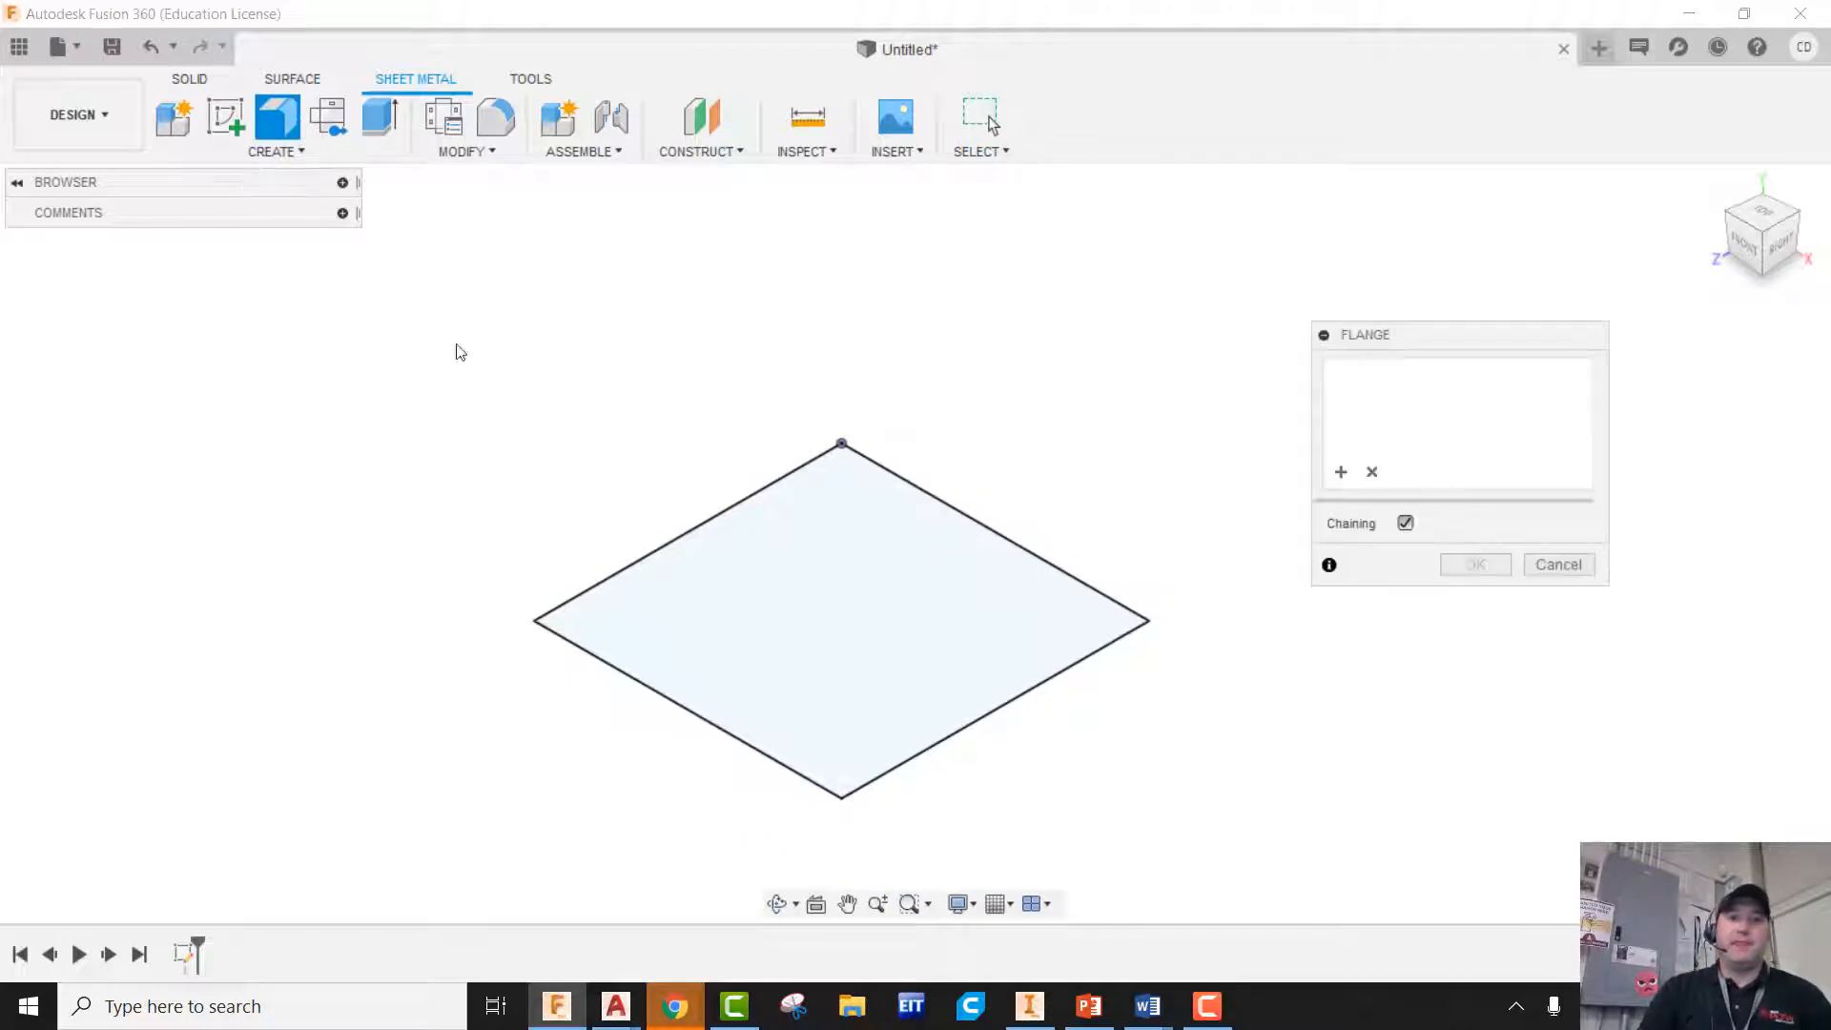
{"action": "left_click", "coordinate": [769, 500]}
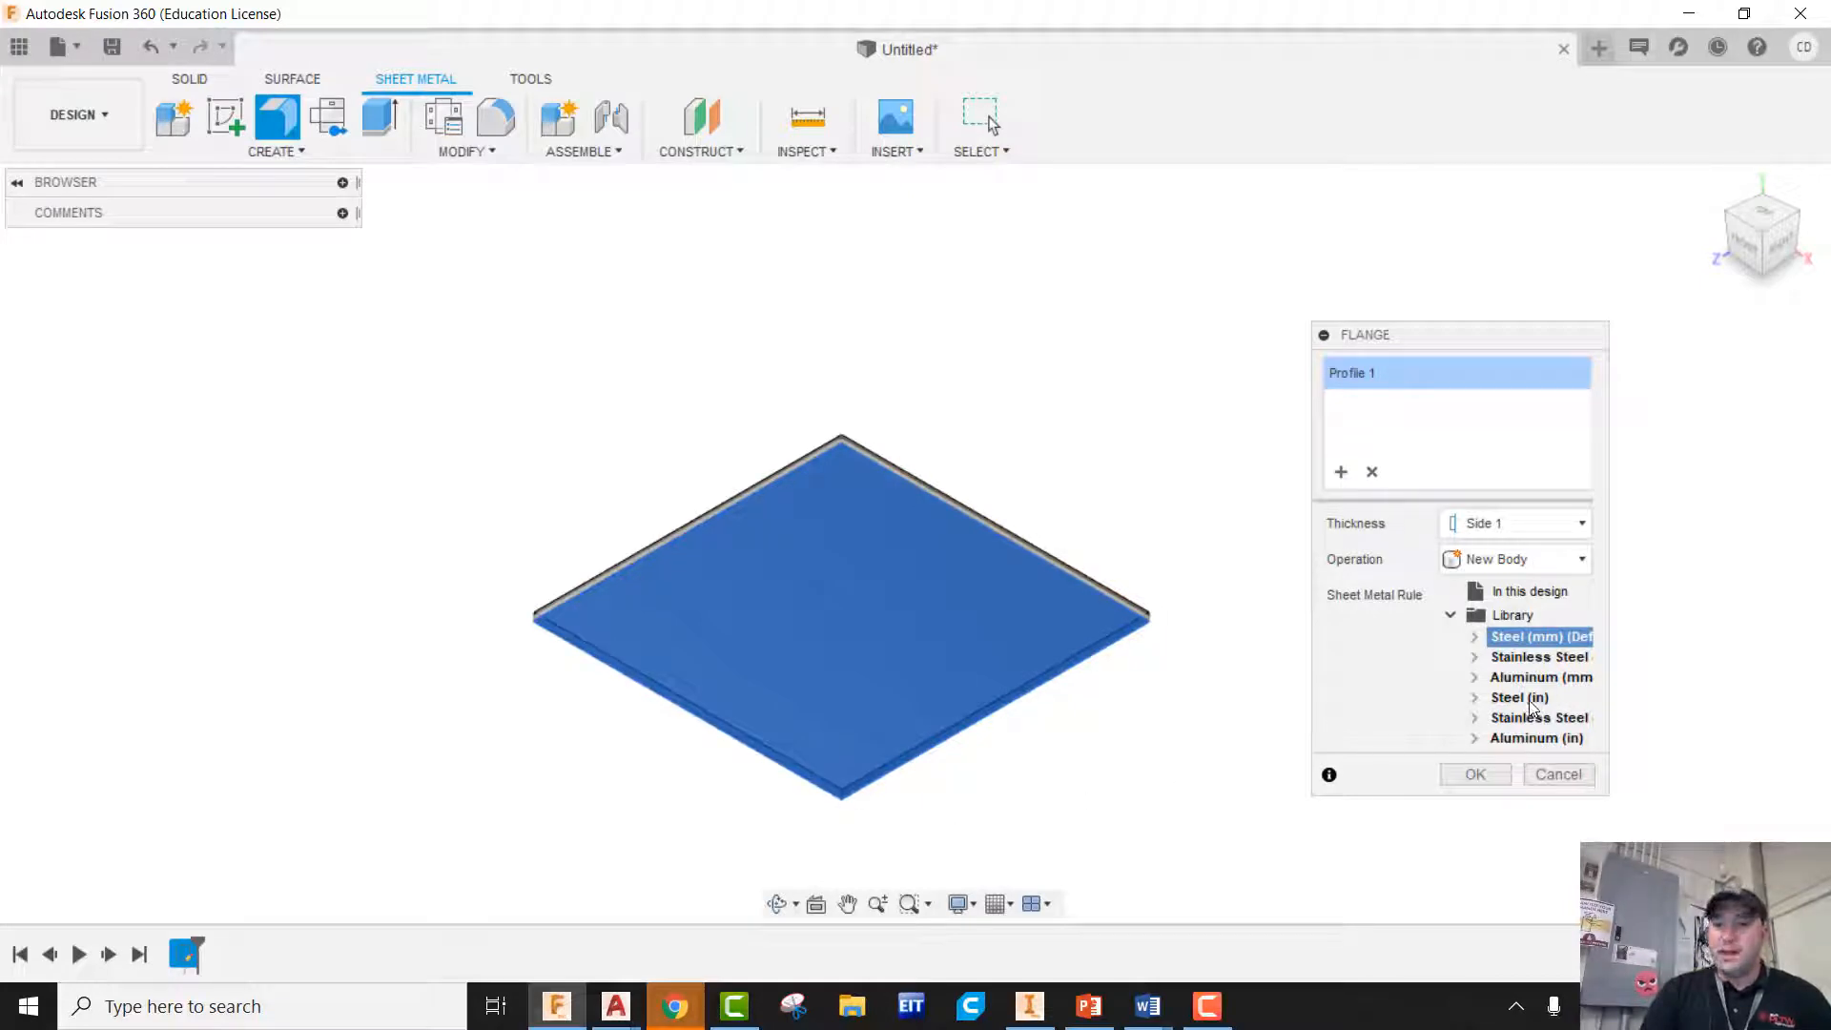
{"action": "left_click", "coordinate": [1512, 699]}
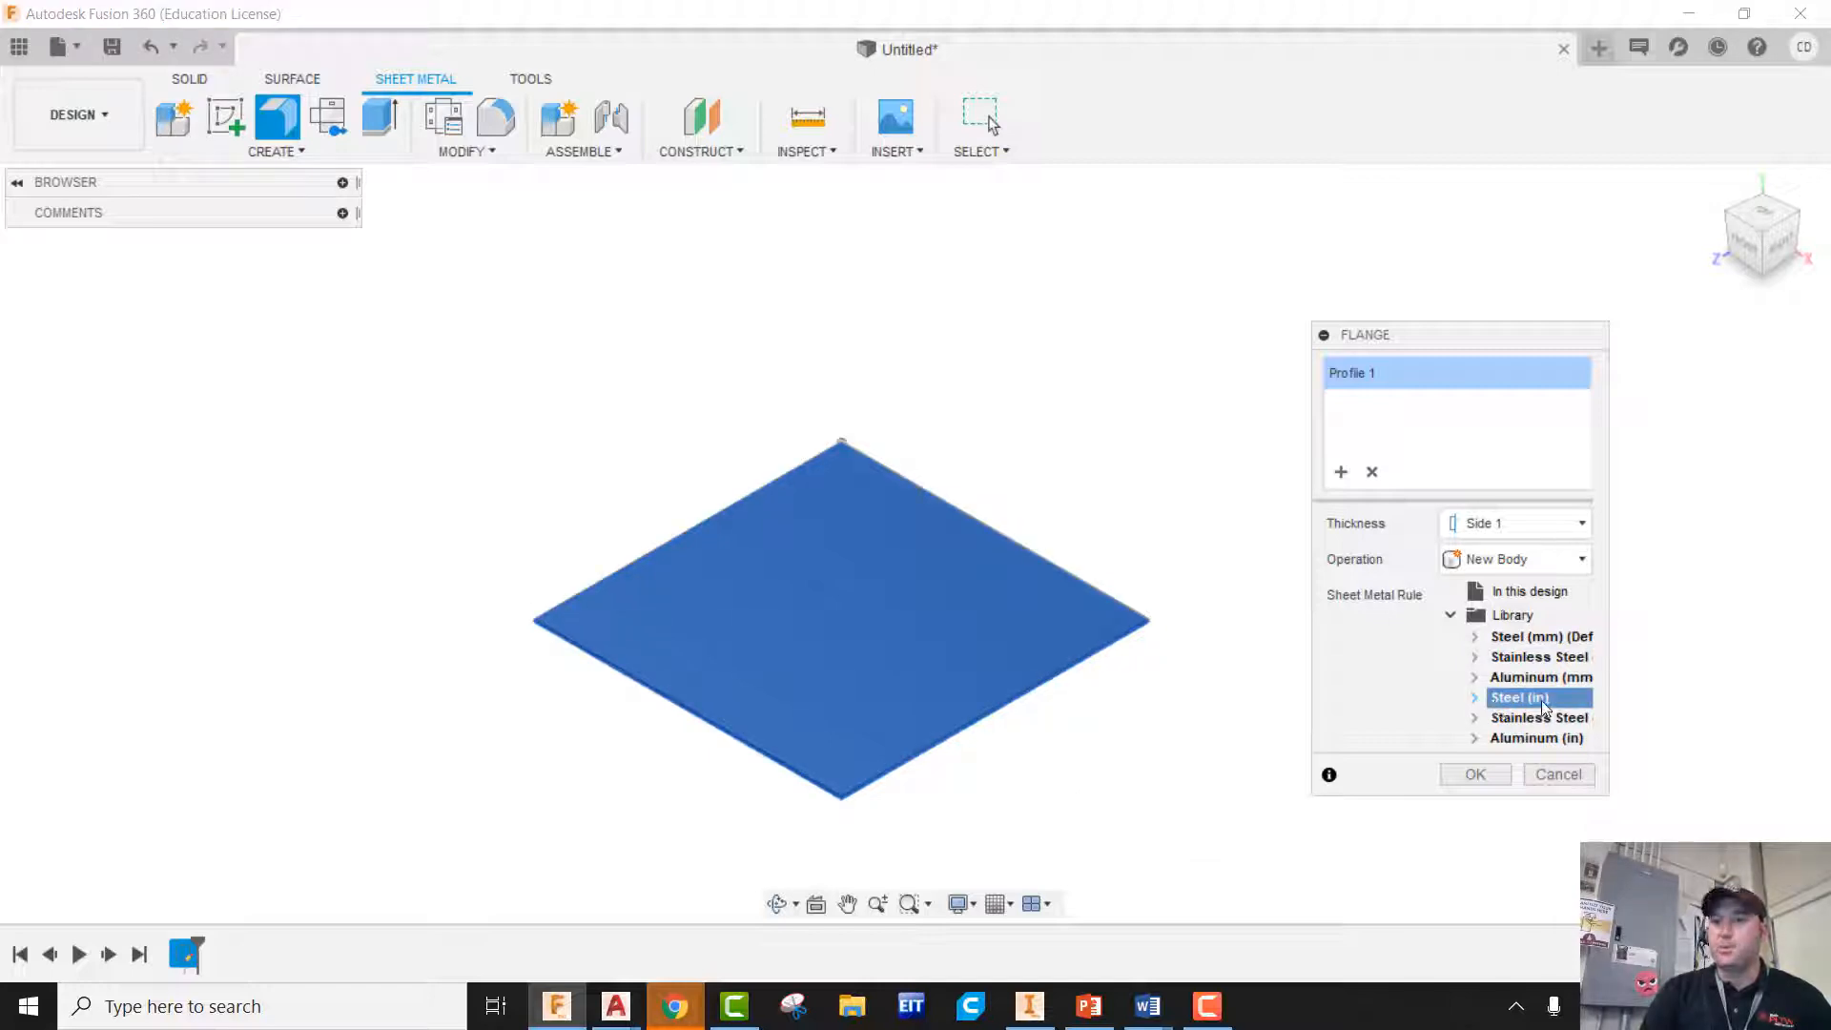
{"action": "left_click", "coordinate": [1478, 773]}
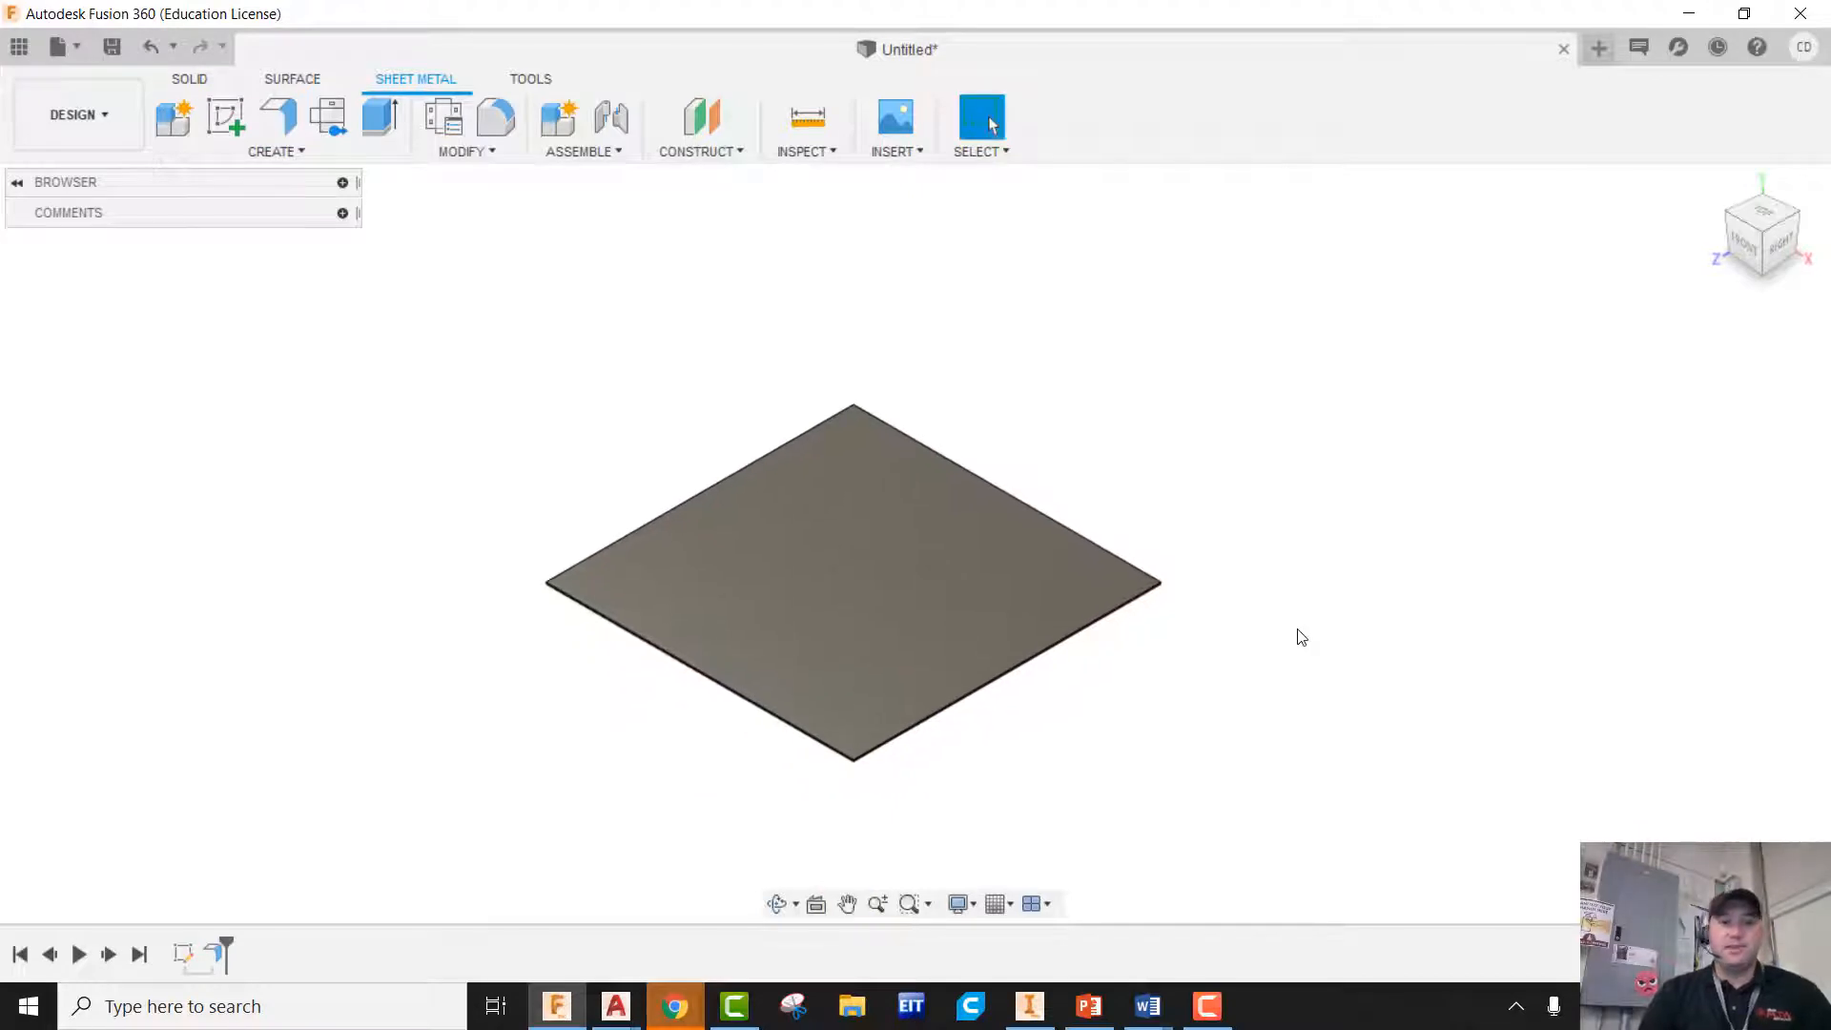
Add 4 in high flanges along all four upper edges of the base plate to form the box walls
{"action": "middle_click_drag", "start_coordinate": [1295, 657], "coordinate": [1332, 633], "text": "shift"}
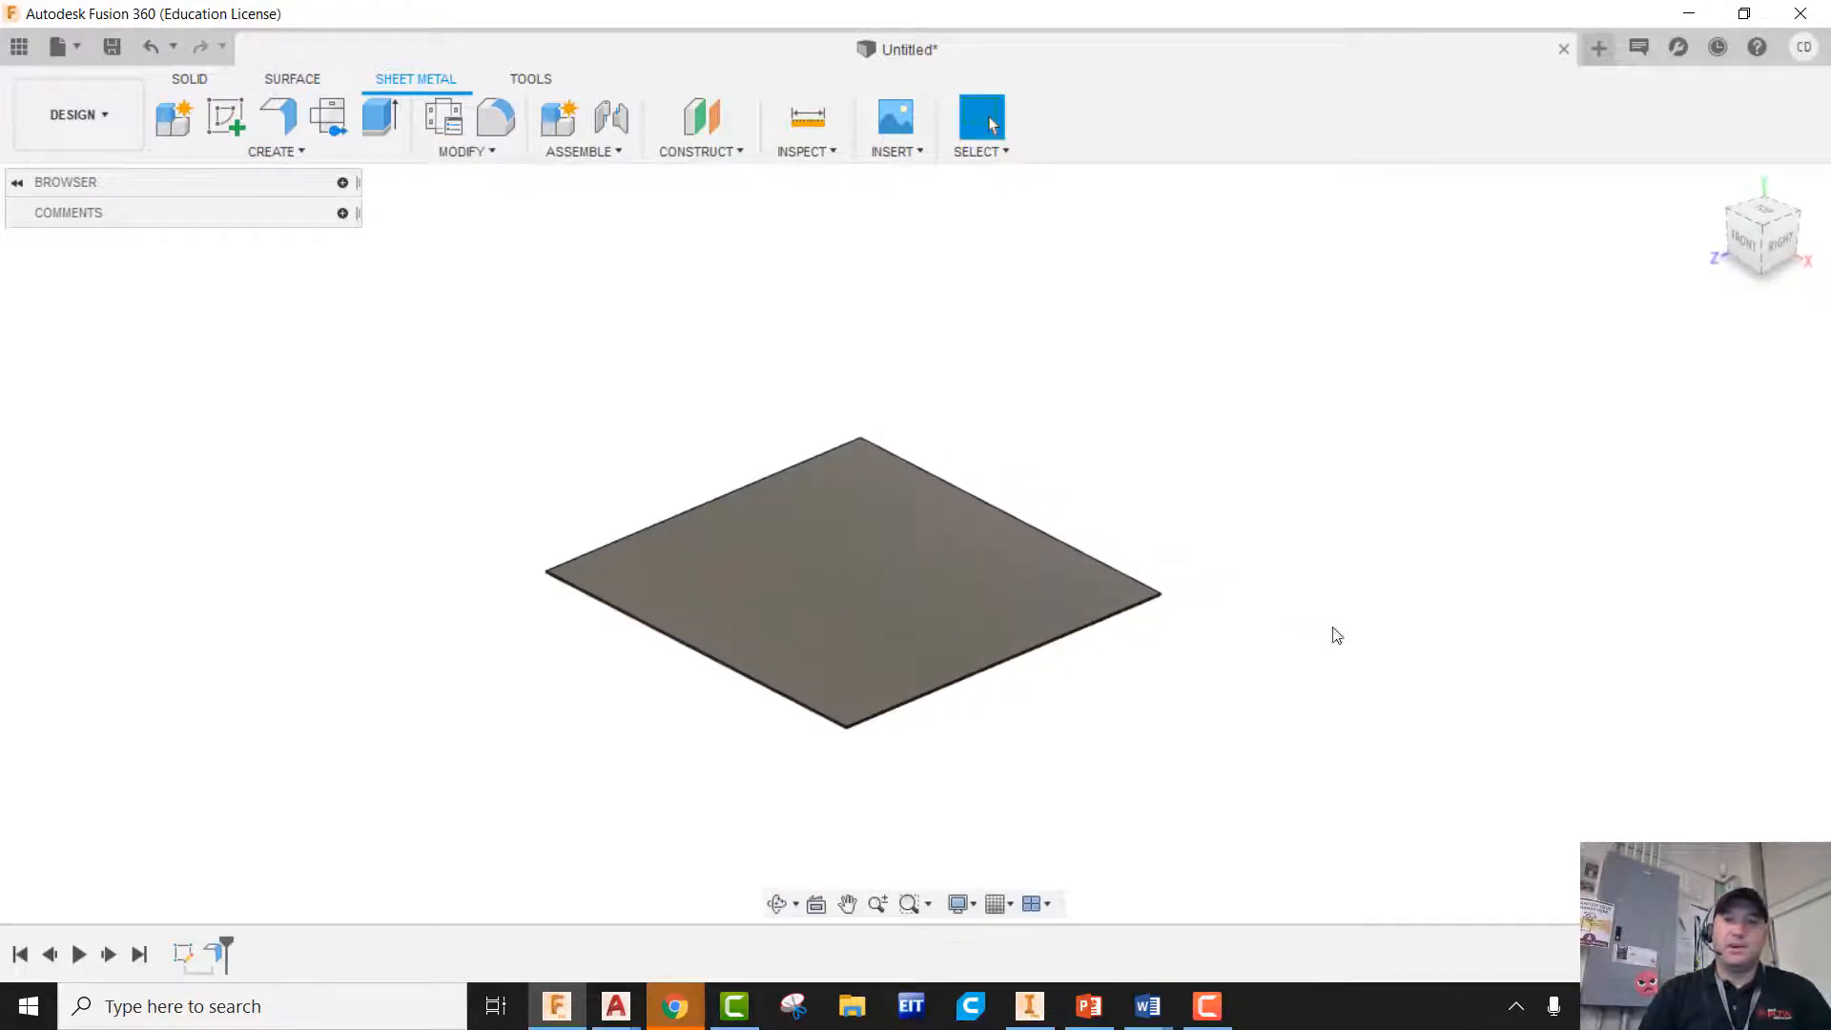
{"action": "left_click", "coordinate": [1769, 231]}
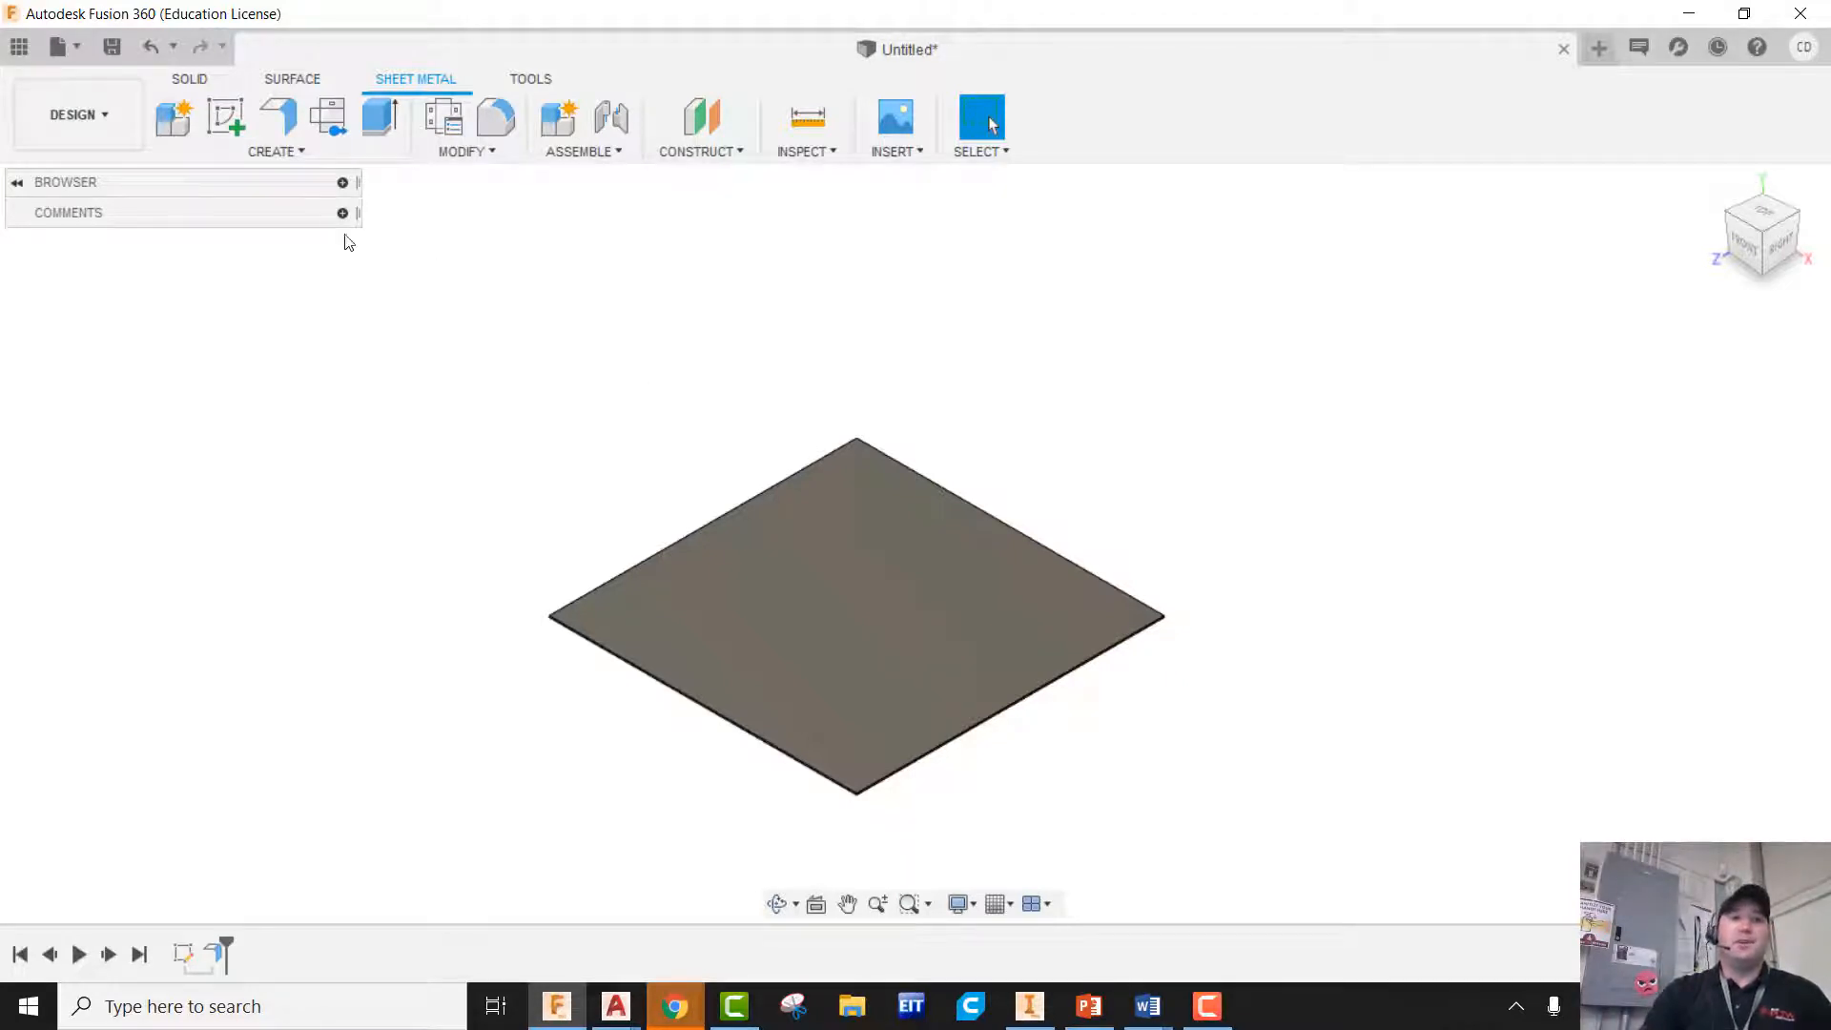
{"action": "left_click", "coordinate": [289, 121]}
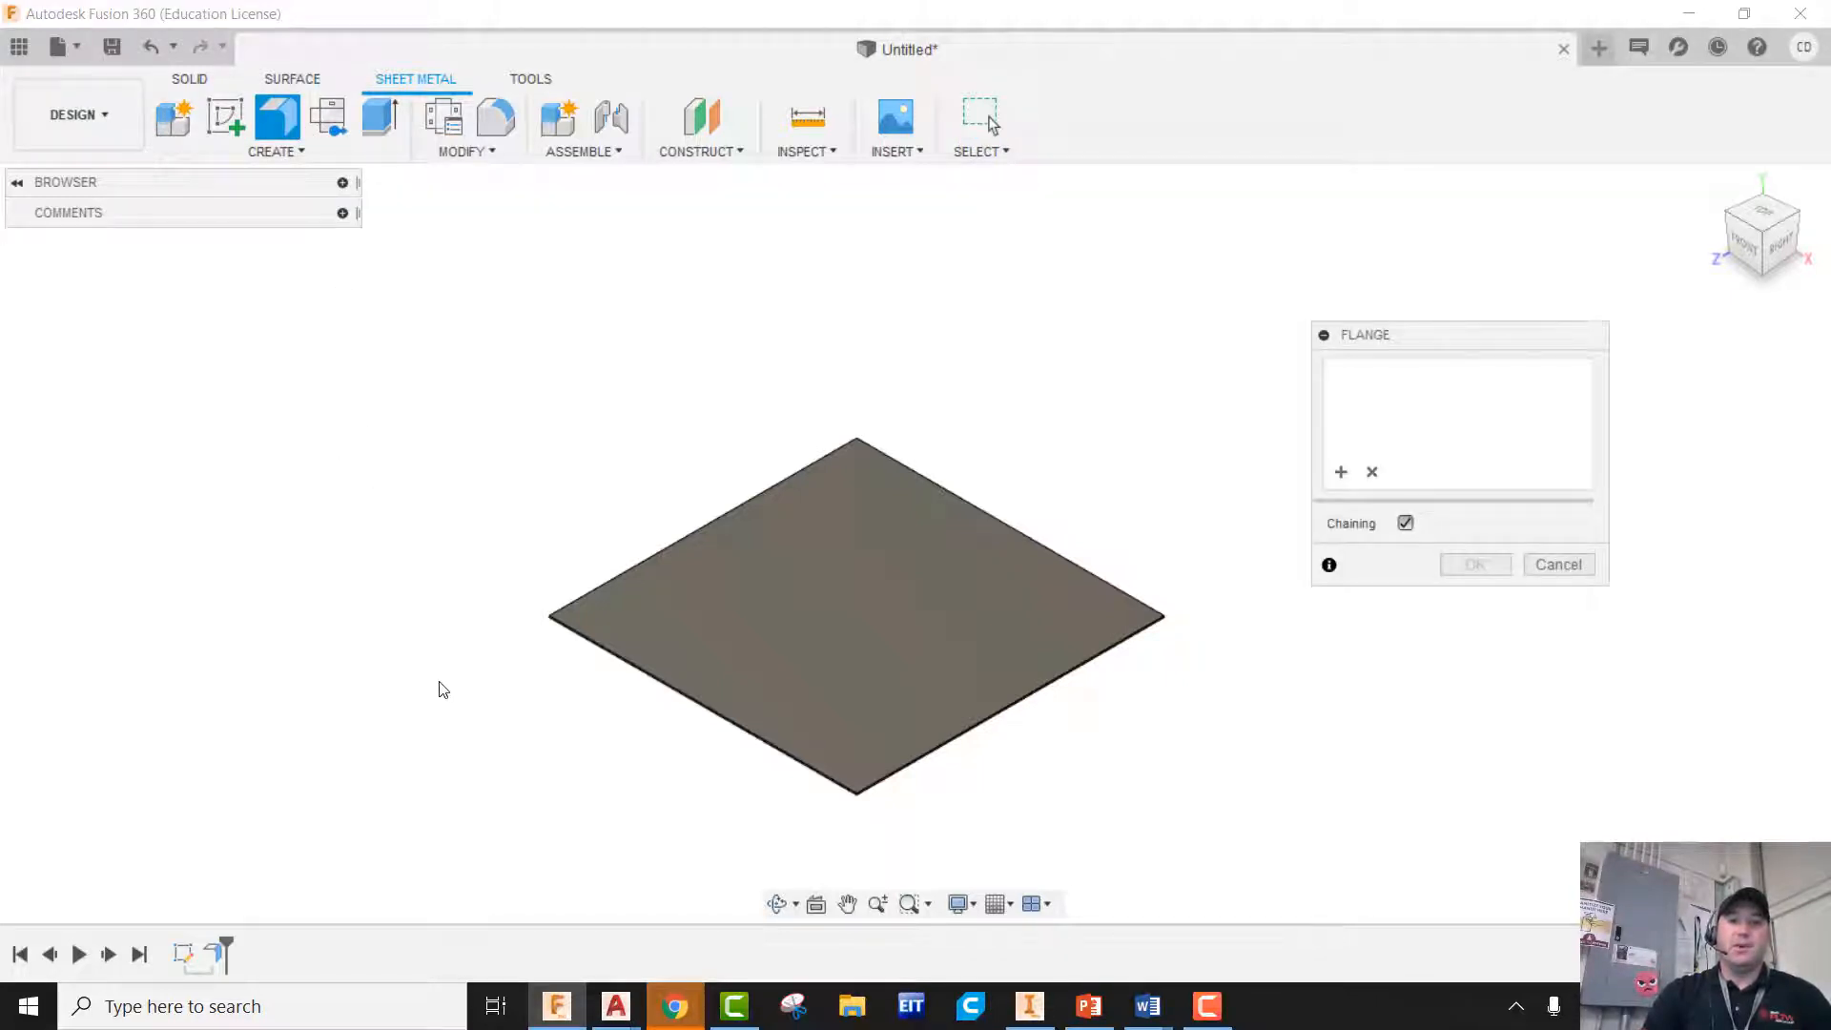
{"action": "scroll", "coordinate": [467, 682], "scroll_direction": "up", "scroll_amount": 2}
{"action": "scroll", "coordinate": [584, 626], "scroll_direction": "up", "scroll_amount": 5}
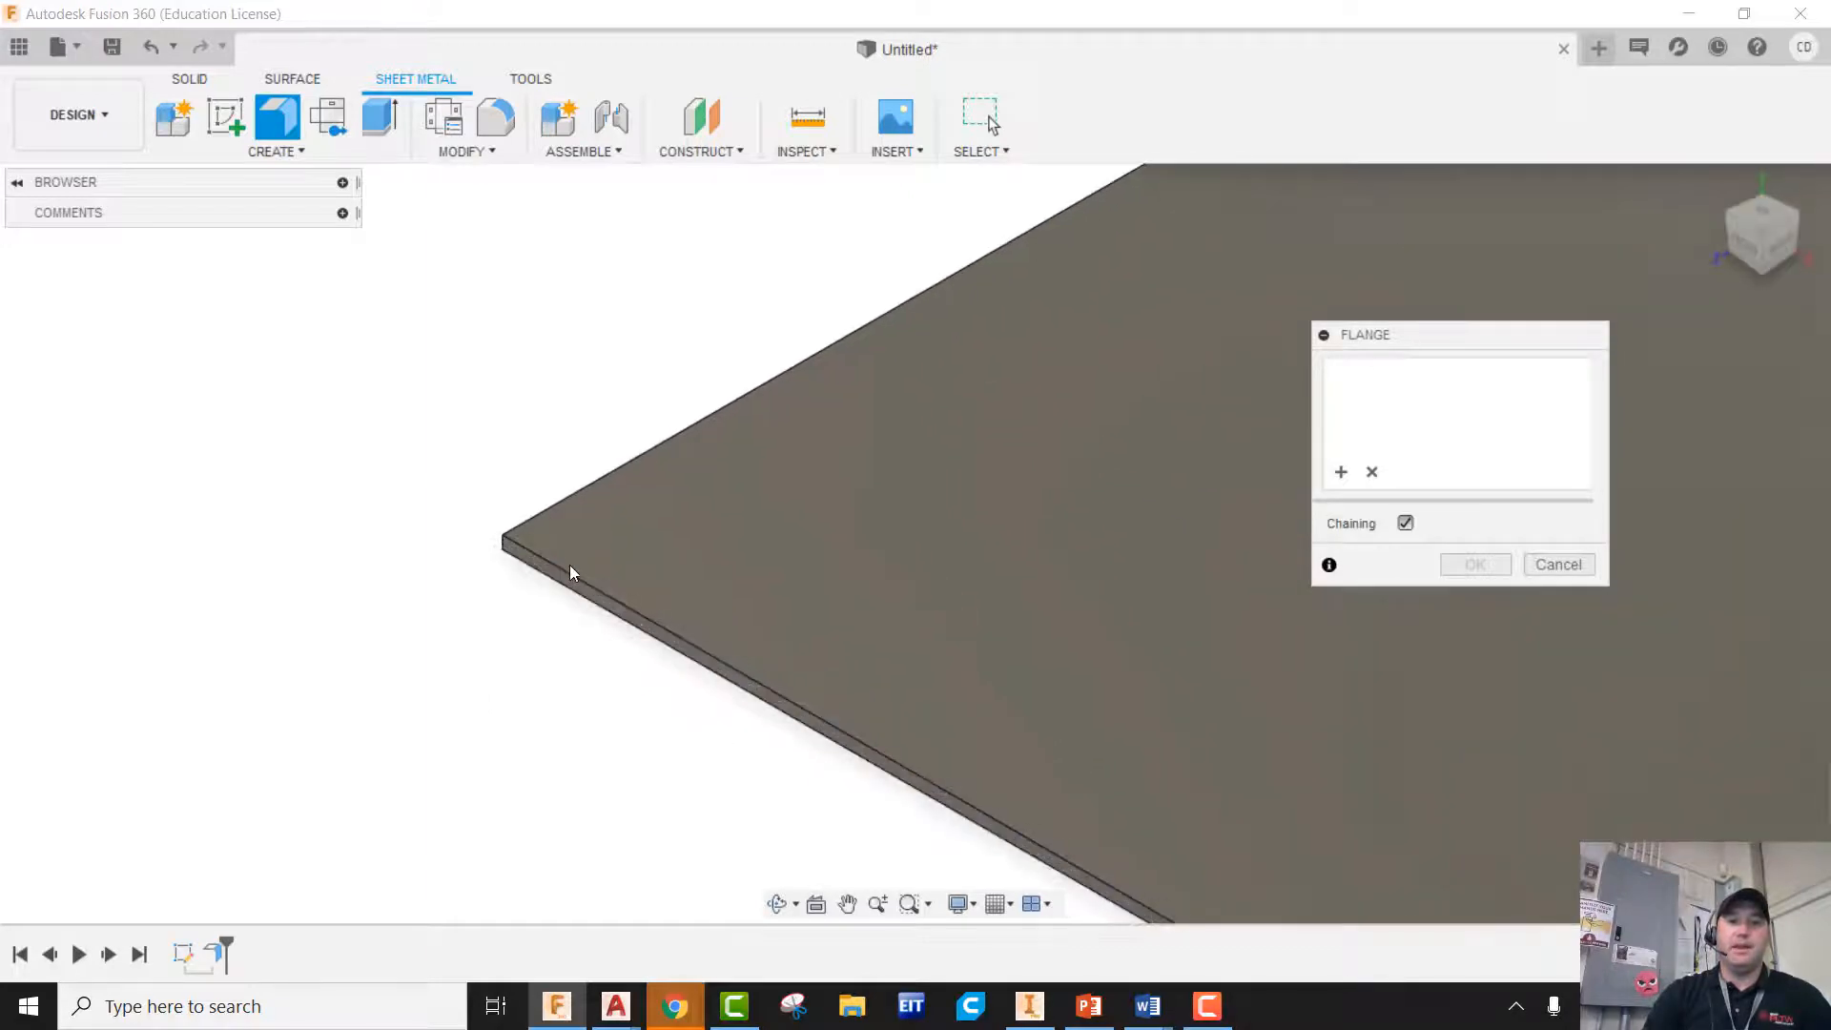
{"action": "left_click", "coordinate": [571, 579]}
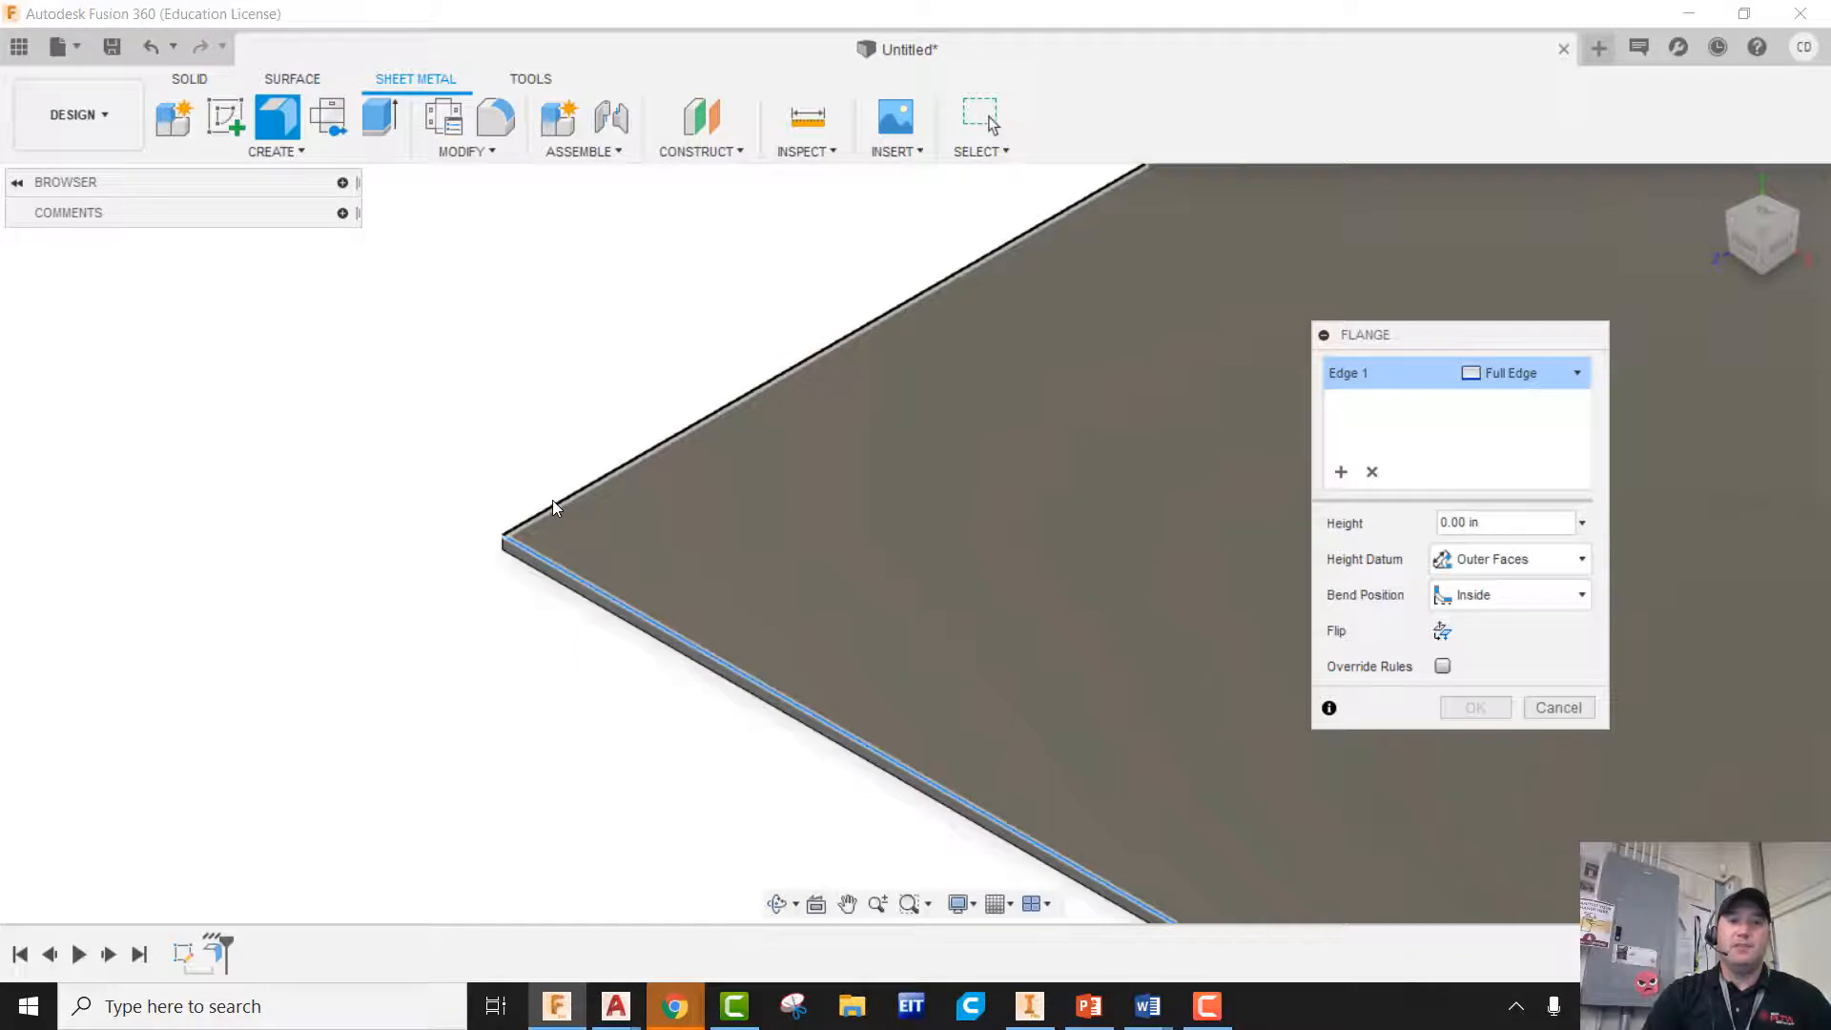
{"action": "left_click", "coordinate": [552, 508]}
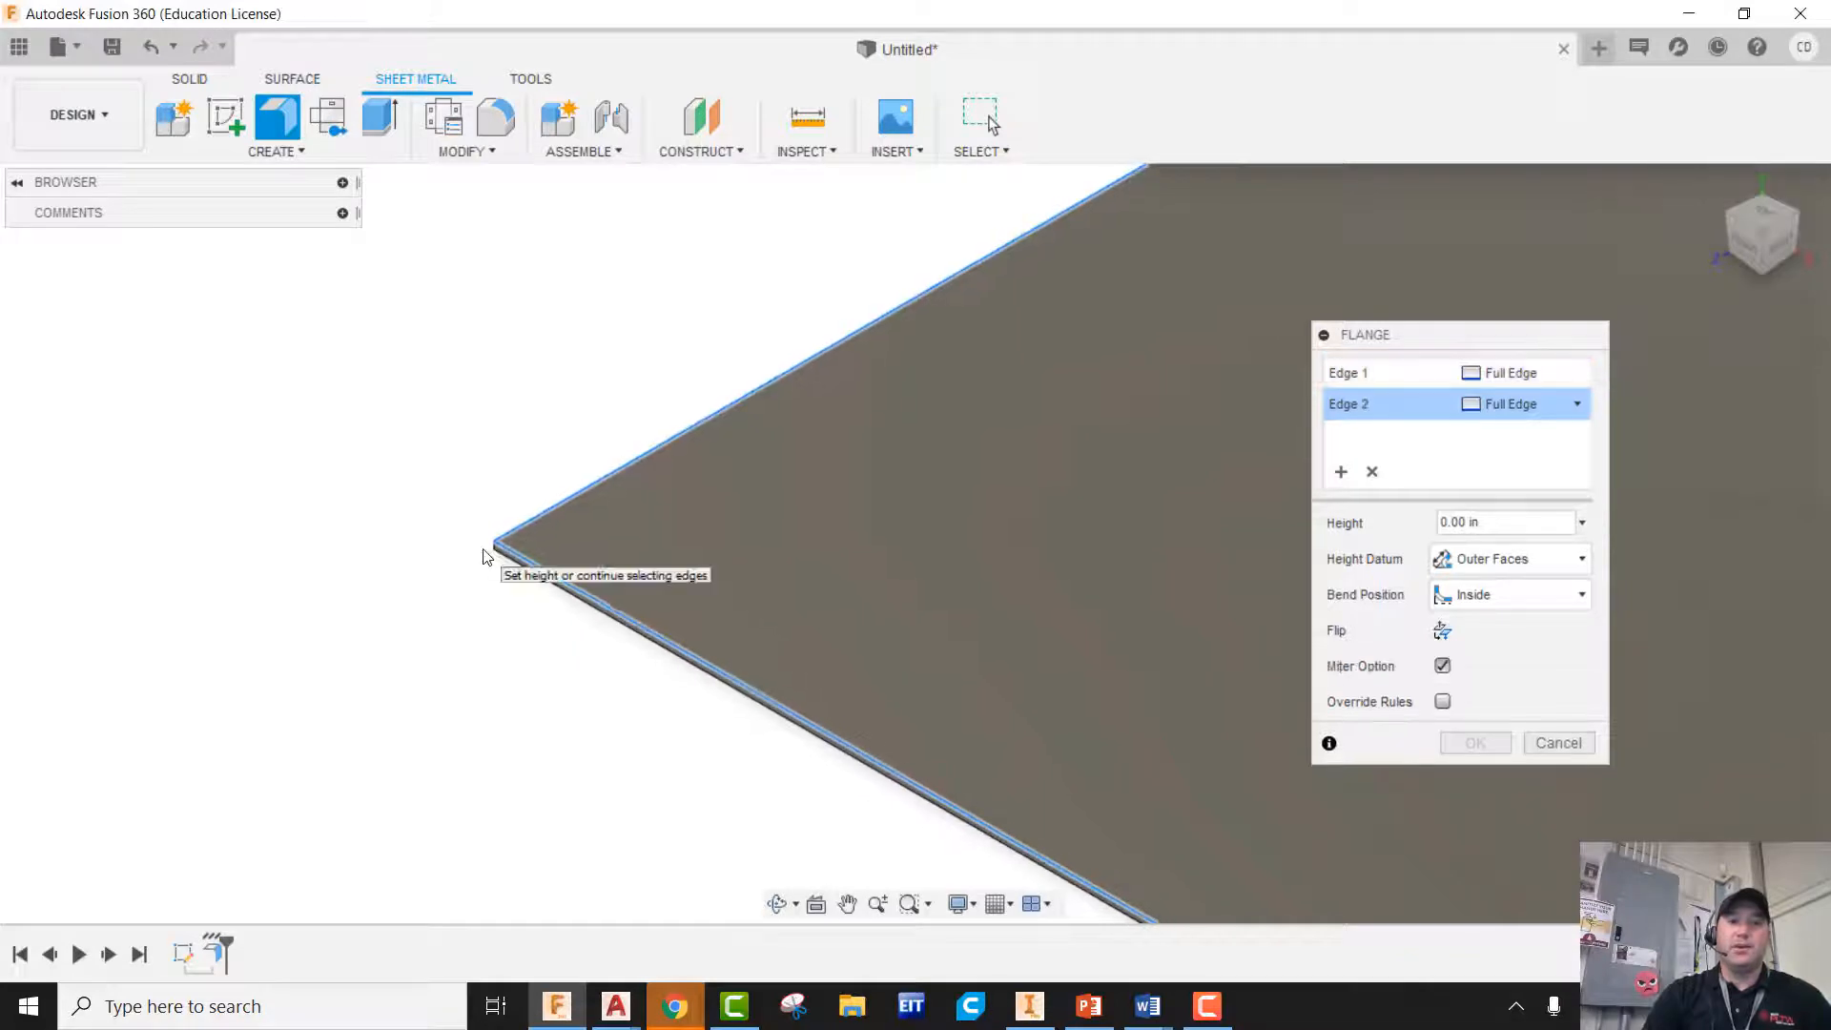
{"action": "scroll", "coordinate": [762, 664], "scroll_direction": "down", "scroll_amount": 5}
{"action": "scroll", "coordinate": [992, 825], "scroll_direction": "up", "scroll_amount": 5}
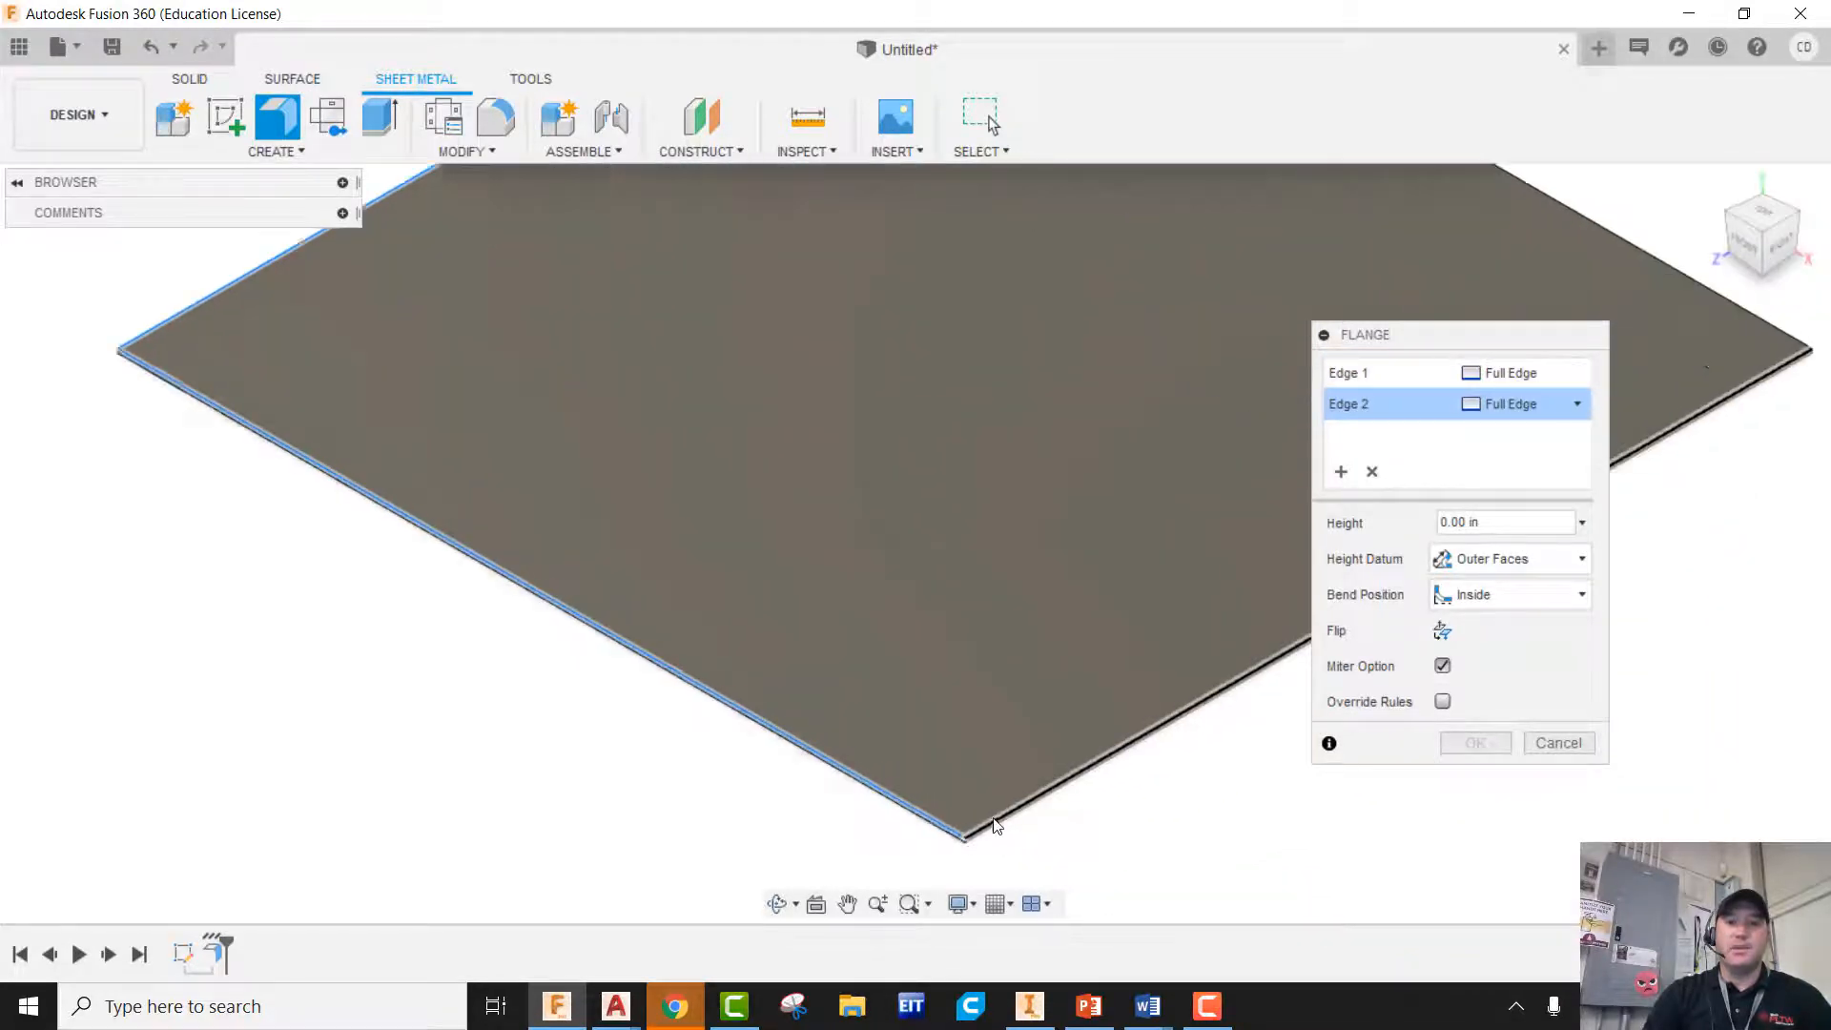
{"action": "left_click", "coordinate": [992, 825]}
{"action": "scroll", "coordinate": [1141, 359], "scroll_direction": "down", "scroll_amount": 5}
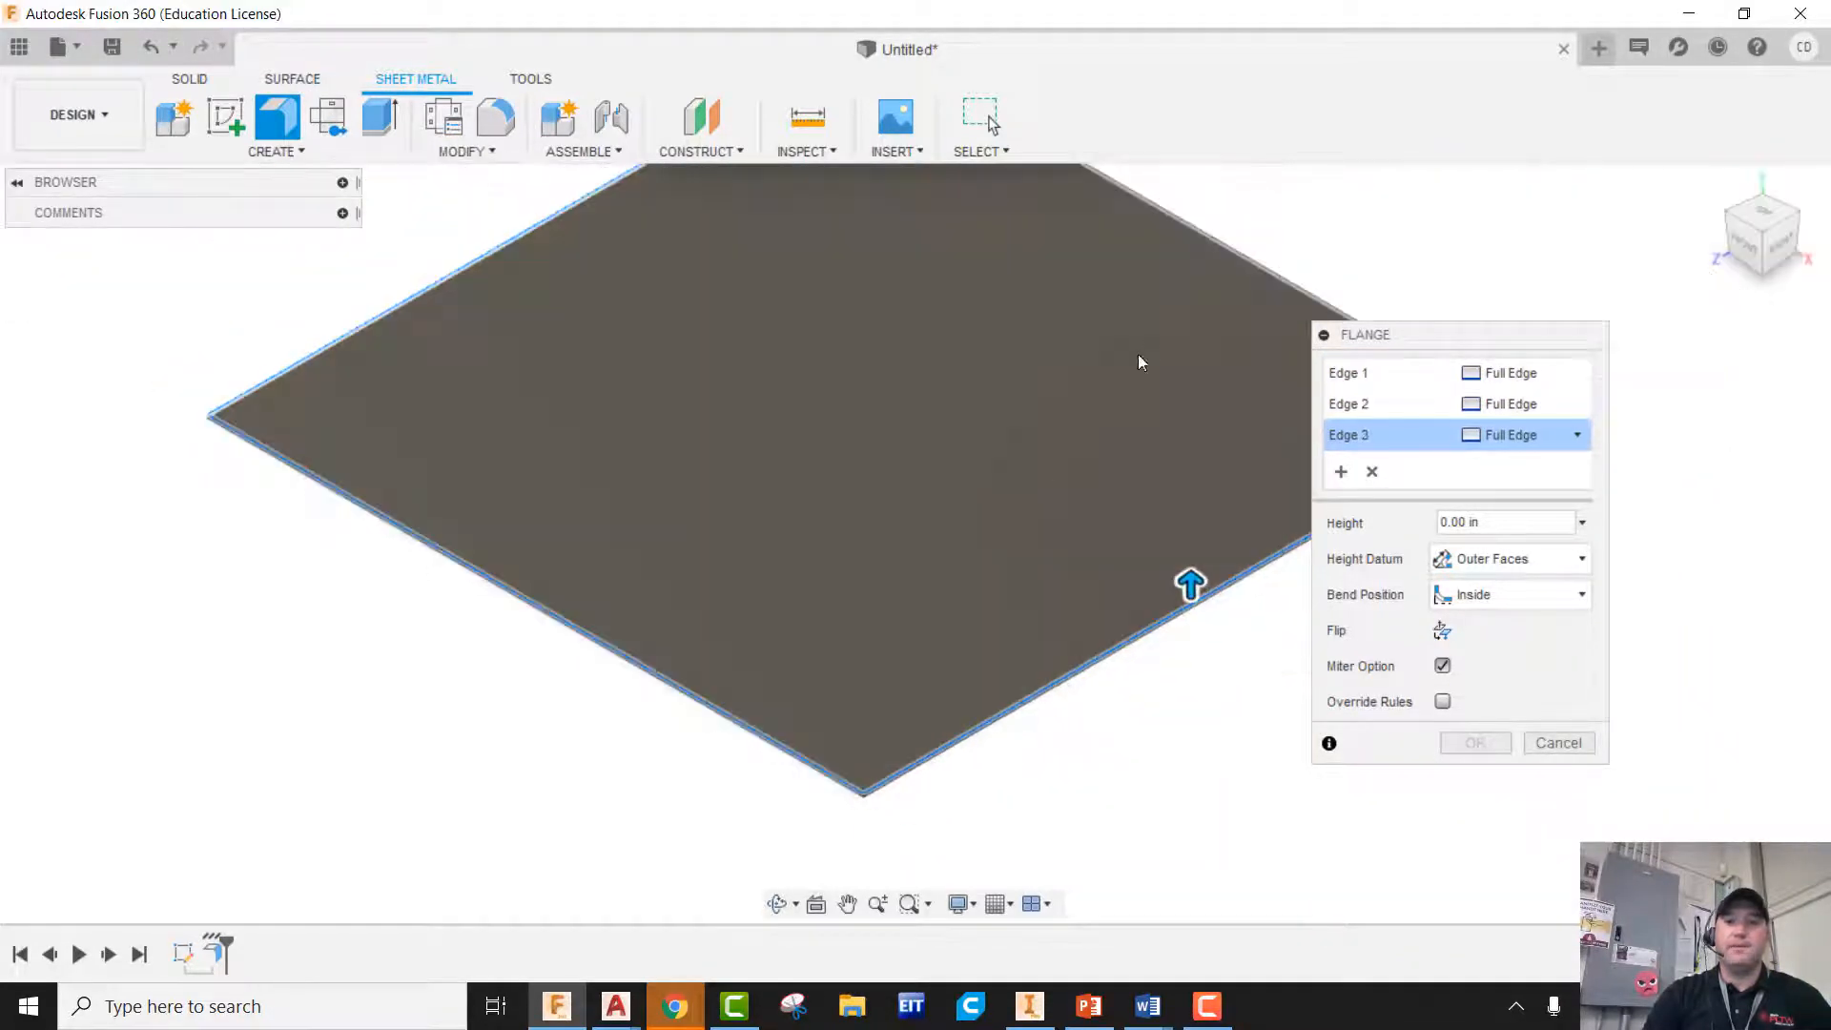
{"action": "scroll", "coordinate": [934, 420], "scroll_direction": "up", "scroll_amount": 5}
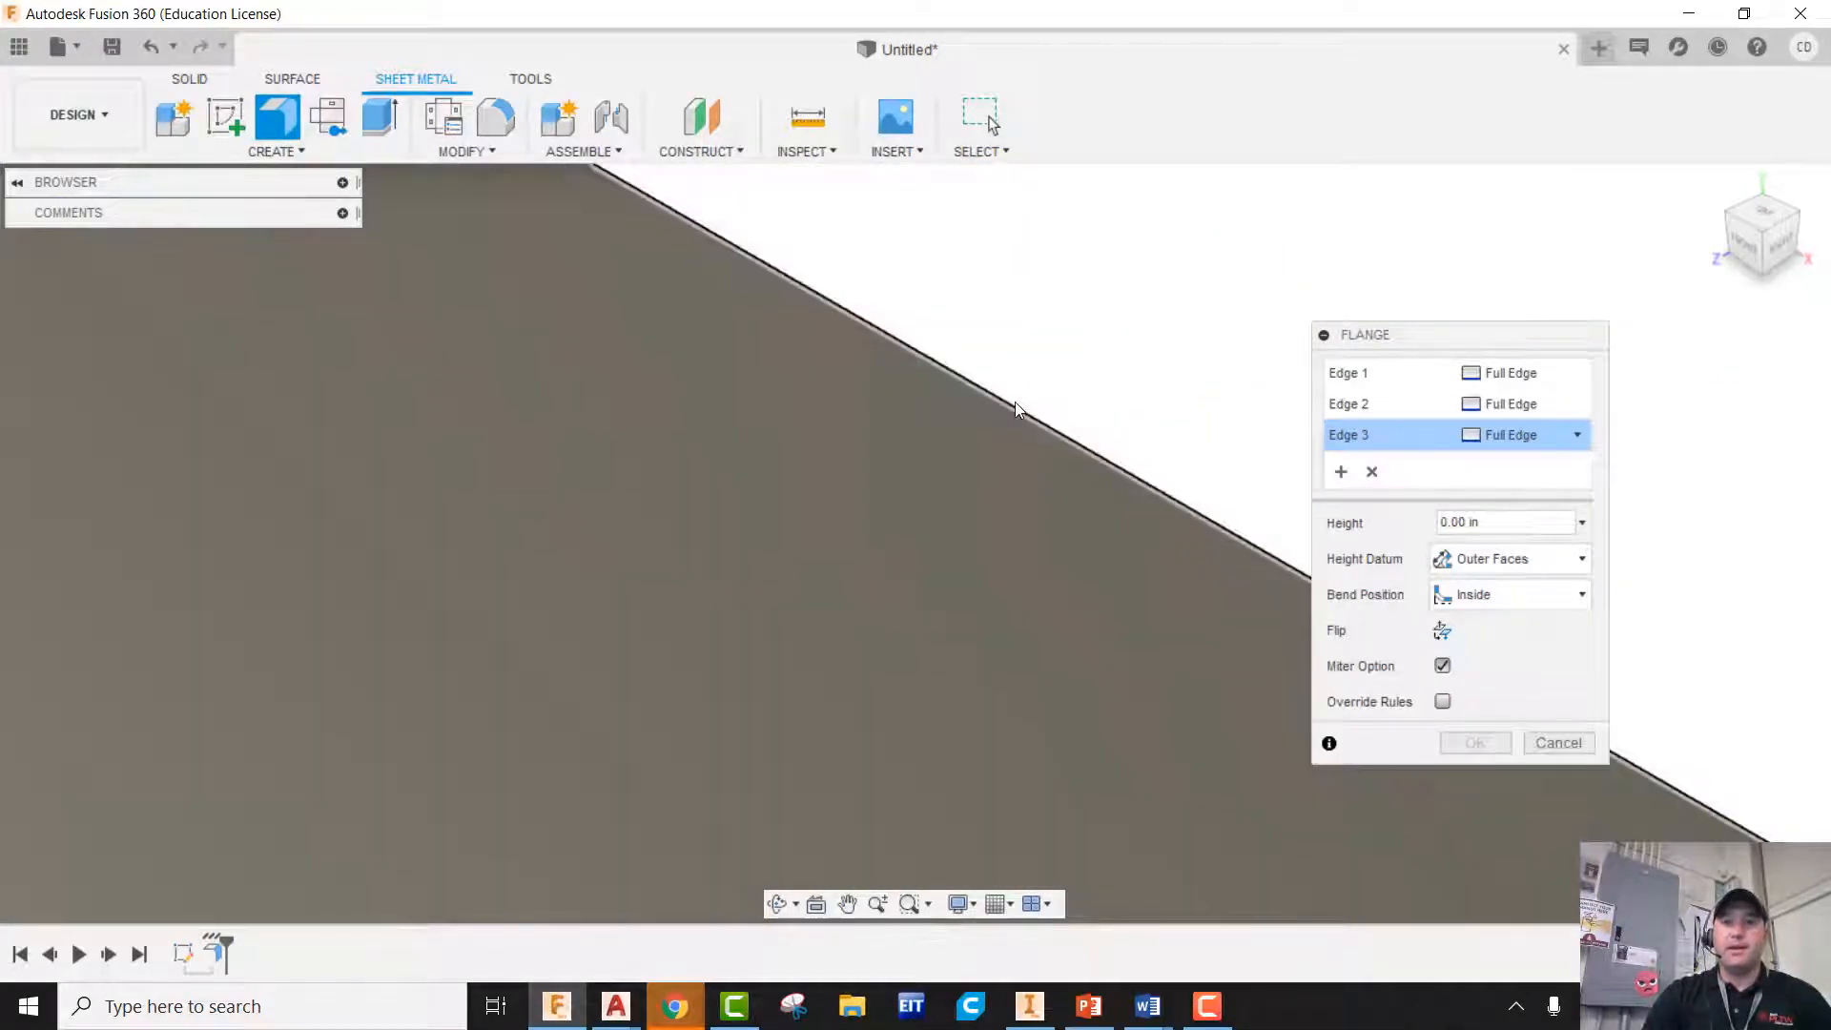
{"action": "left_click", "coordinate": [1015, 405]}
{"action": "scroll", "coordinate": [1000, 454], "scroll_direction": "down", "scroll_amount": 5}
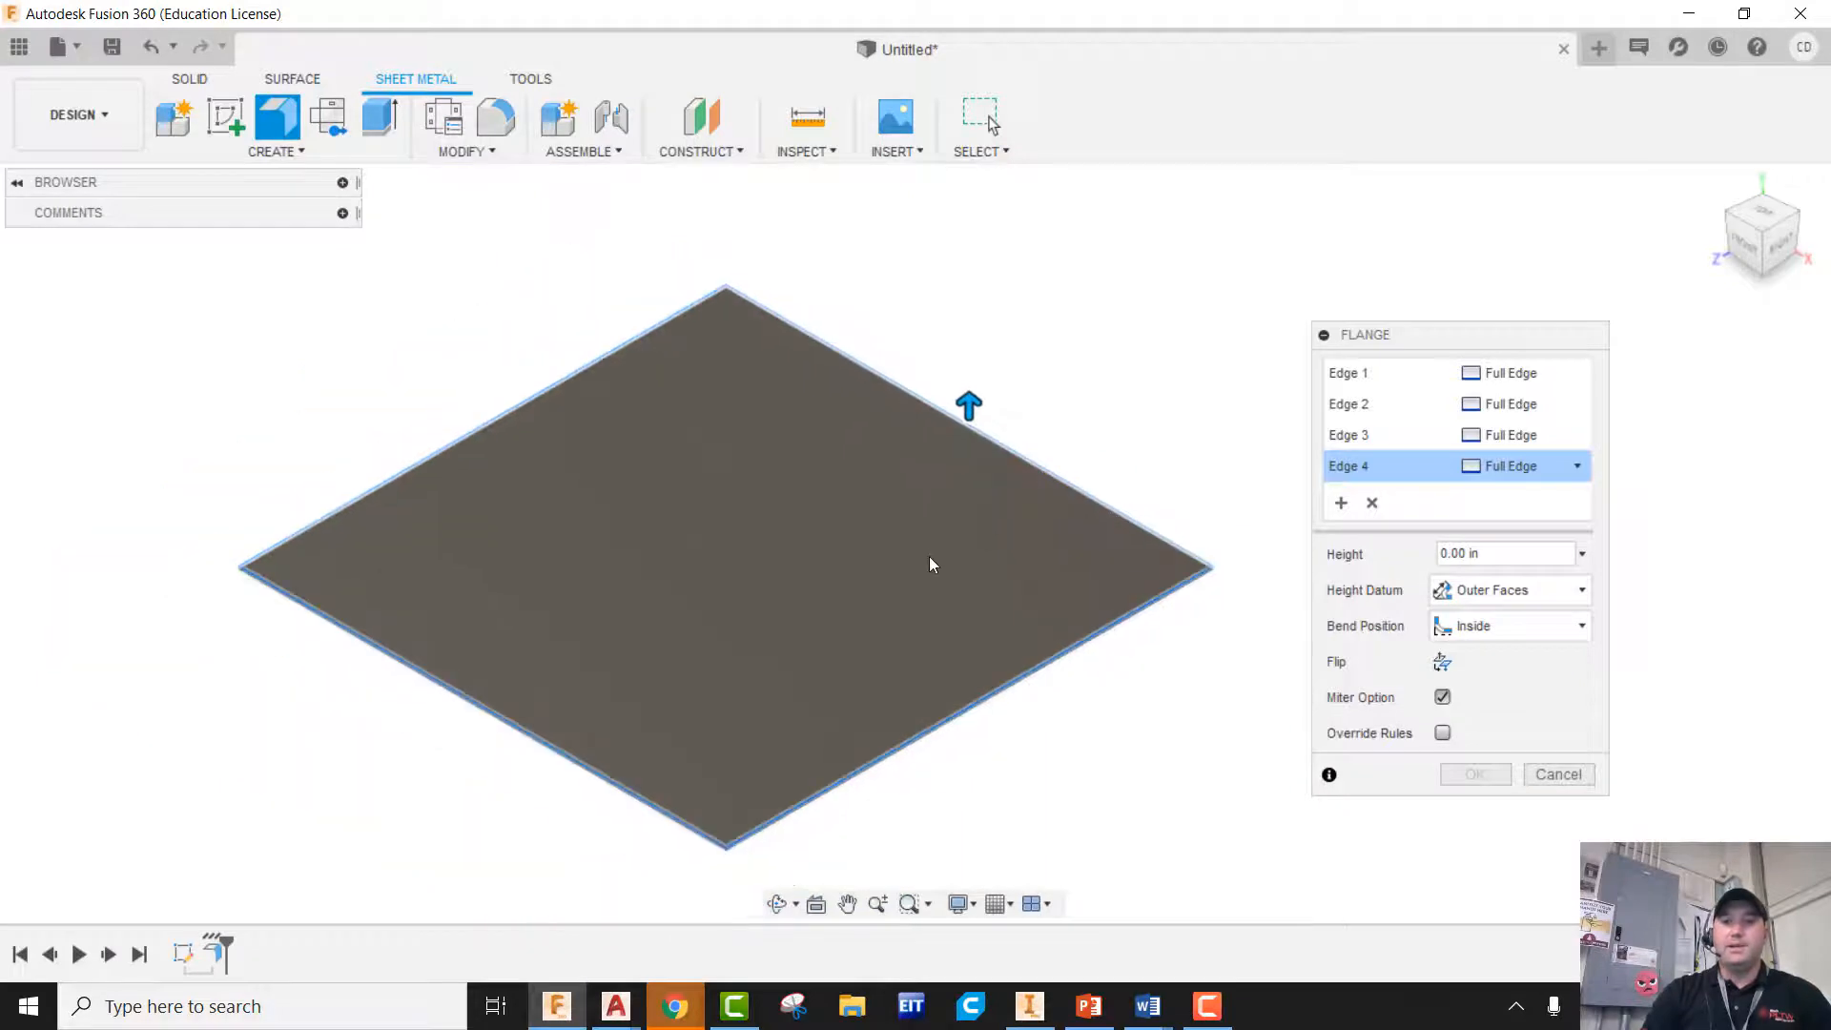
{"action": "left_click_drag", "start_coordinate": [1499, 559], "coordinate": [1408, 581]}
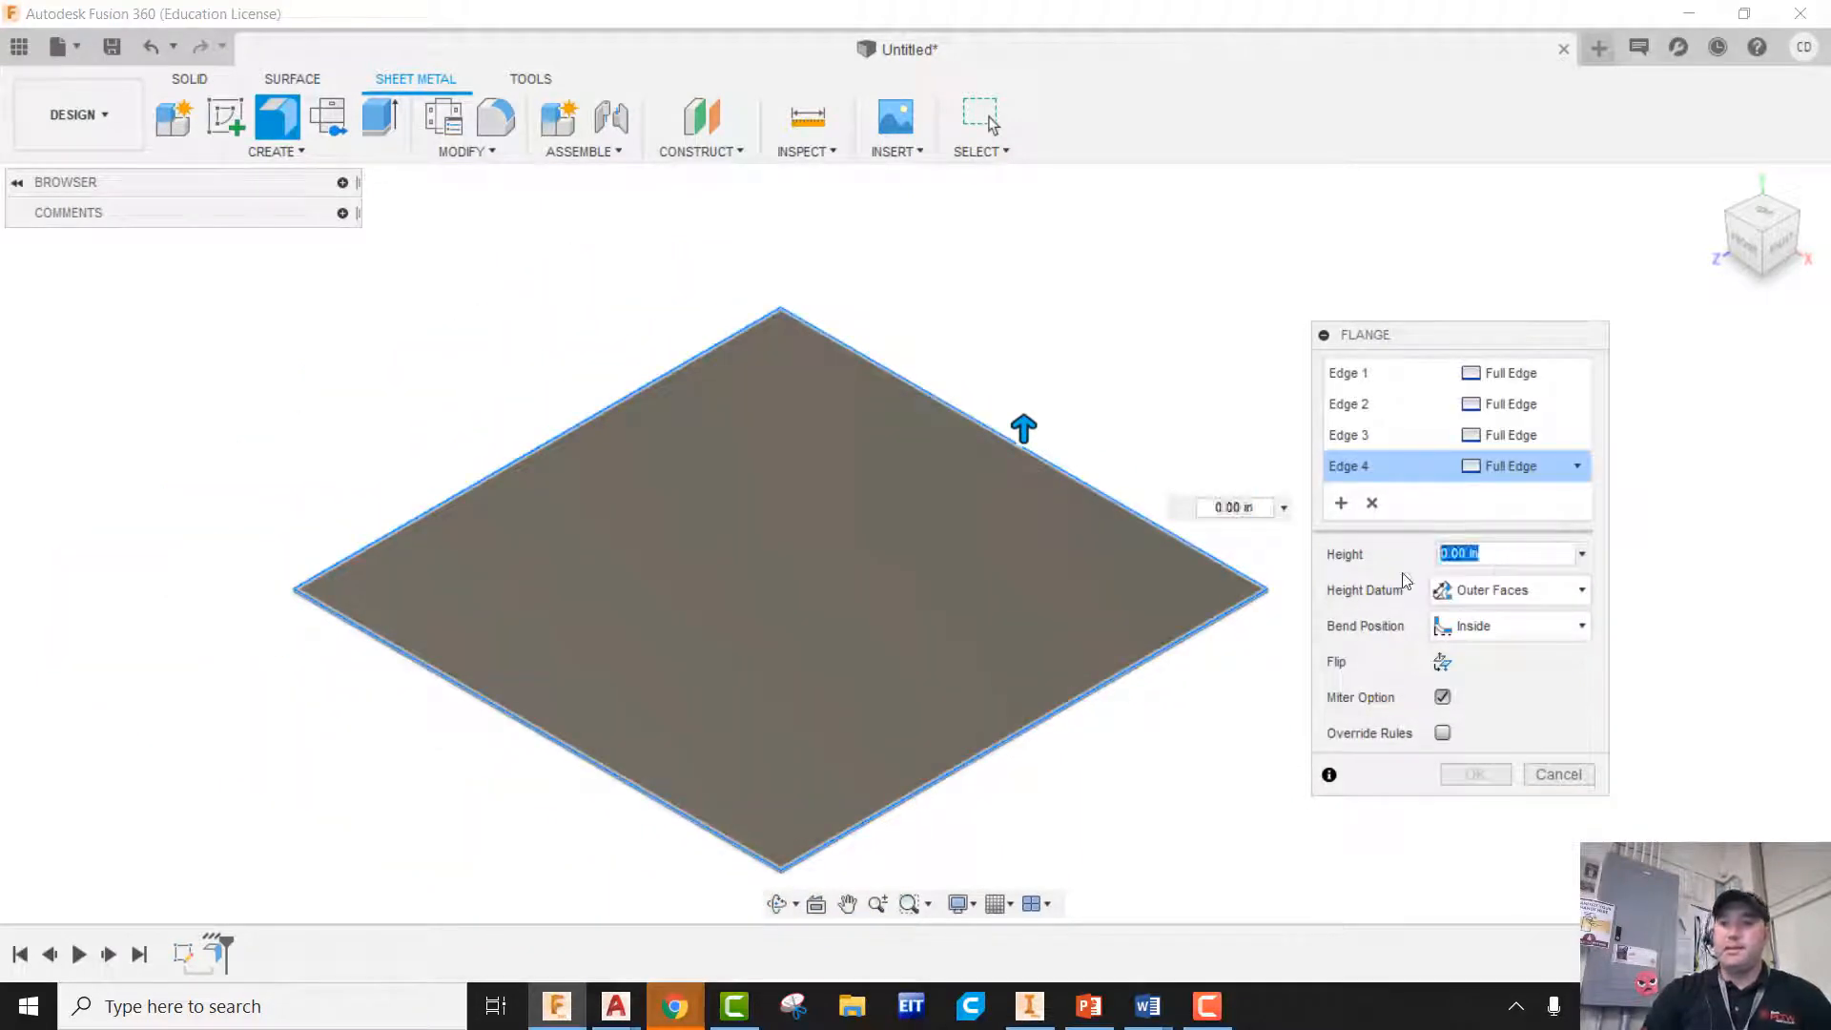
{"action": "type", "text": "4"}
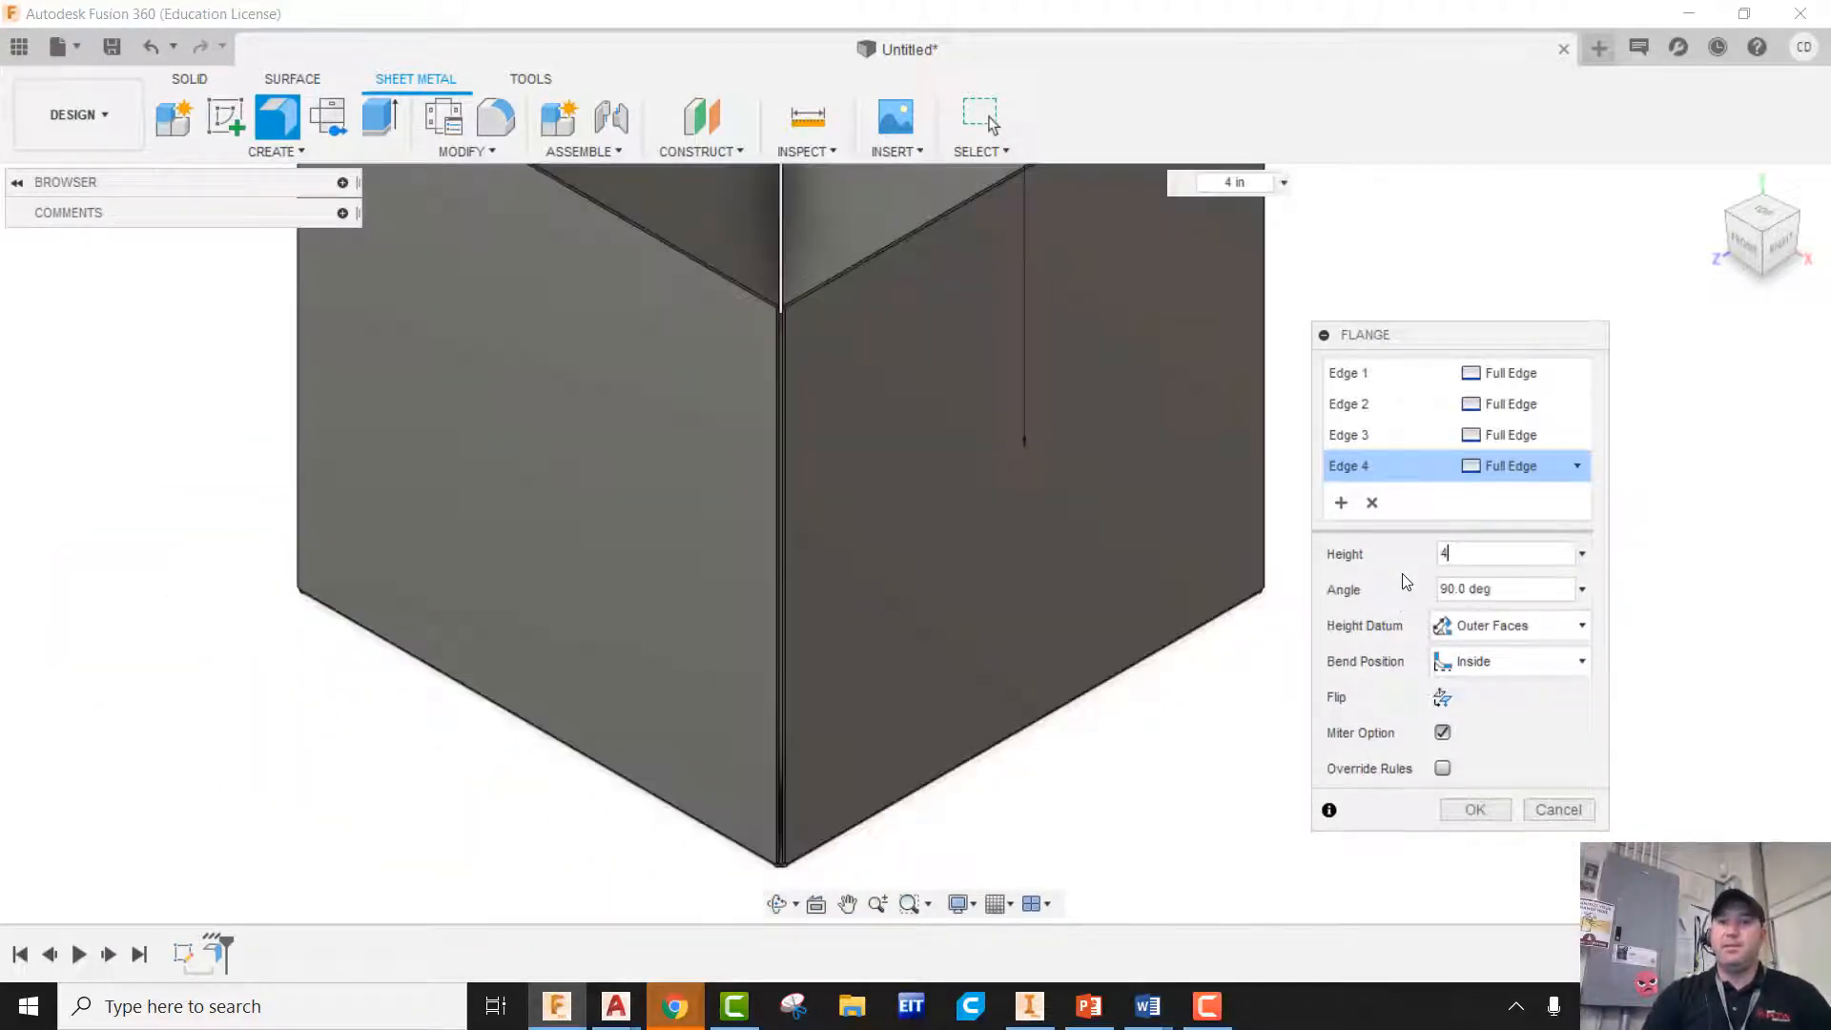
{"action": "scroll", "coordinate": [1154, 576], "scroll_direction": "down", "scroll_amount": 3}
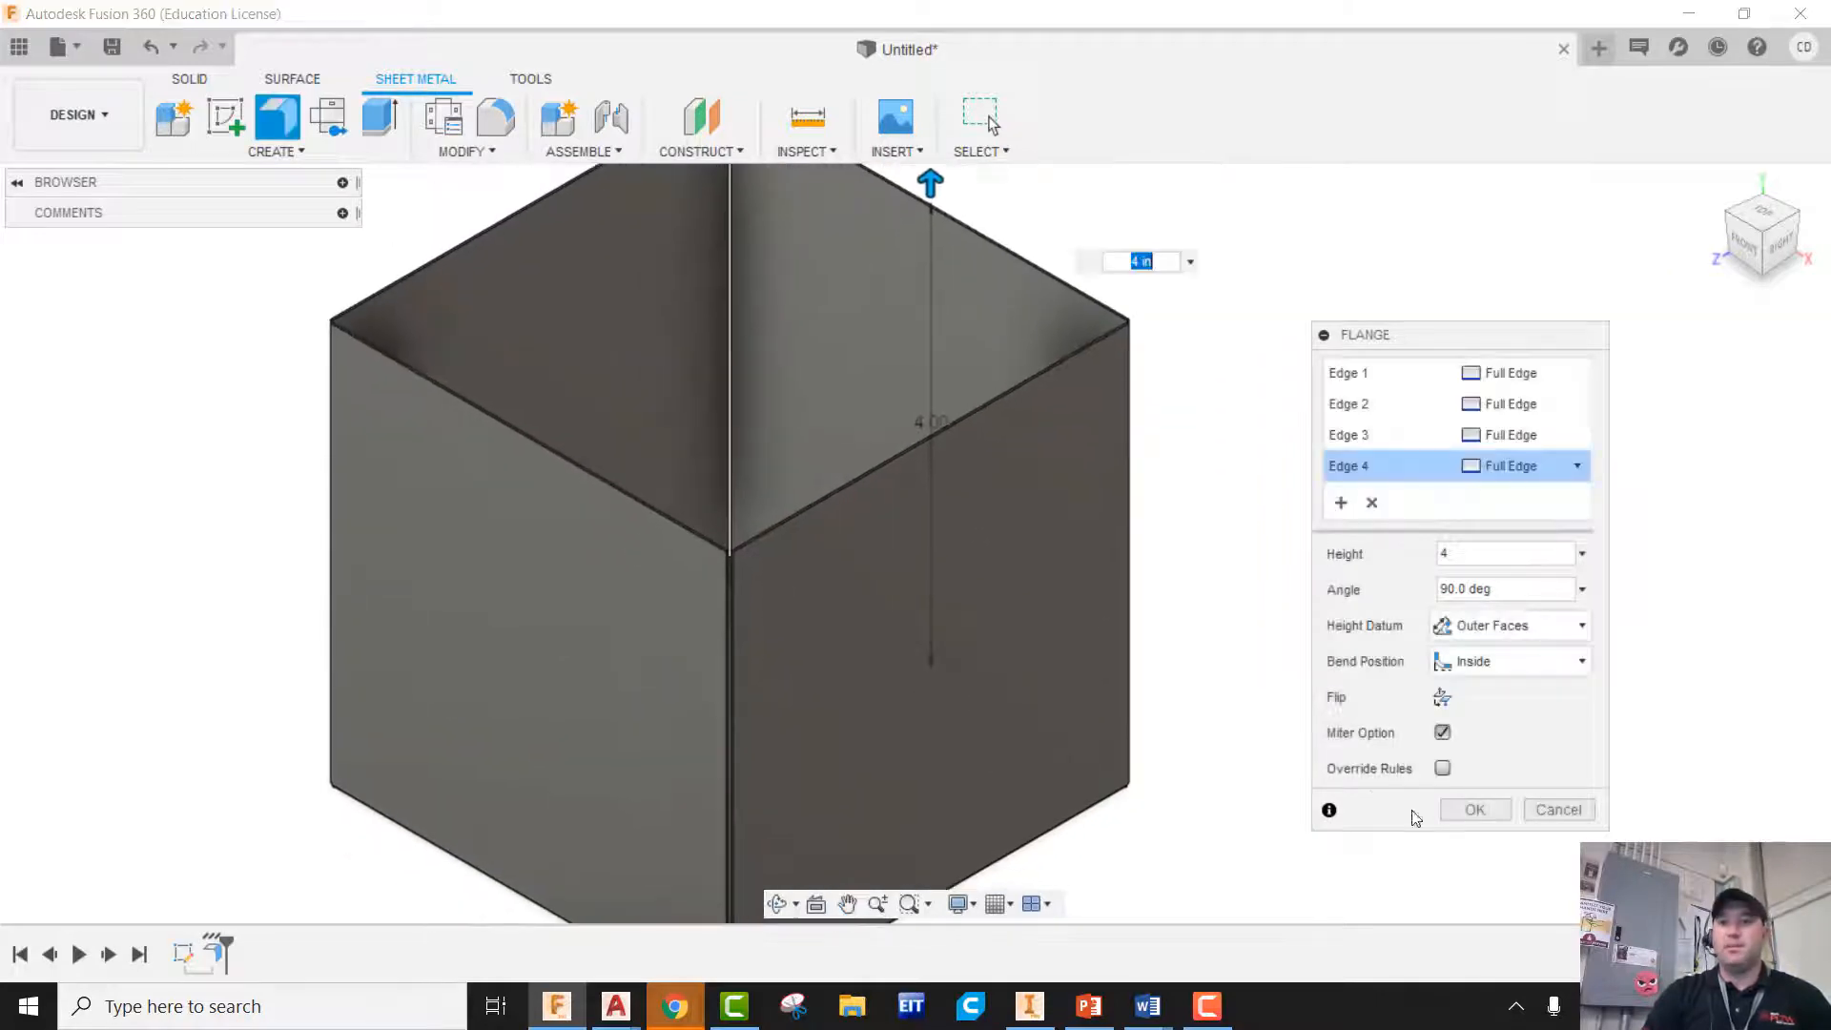
{"action": "left_click", "coordinate": [1475, 810]}
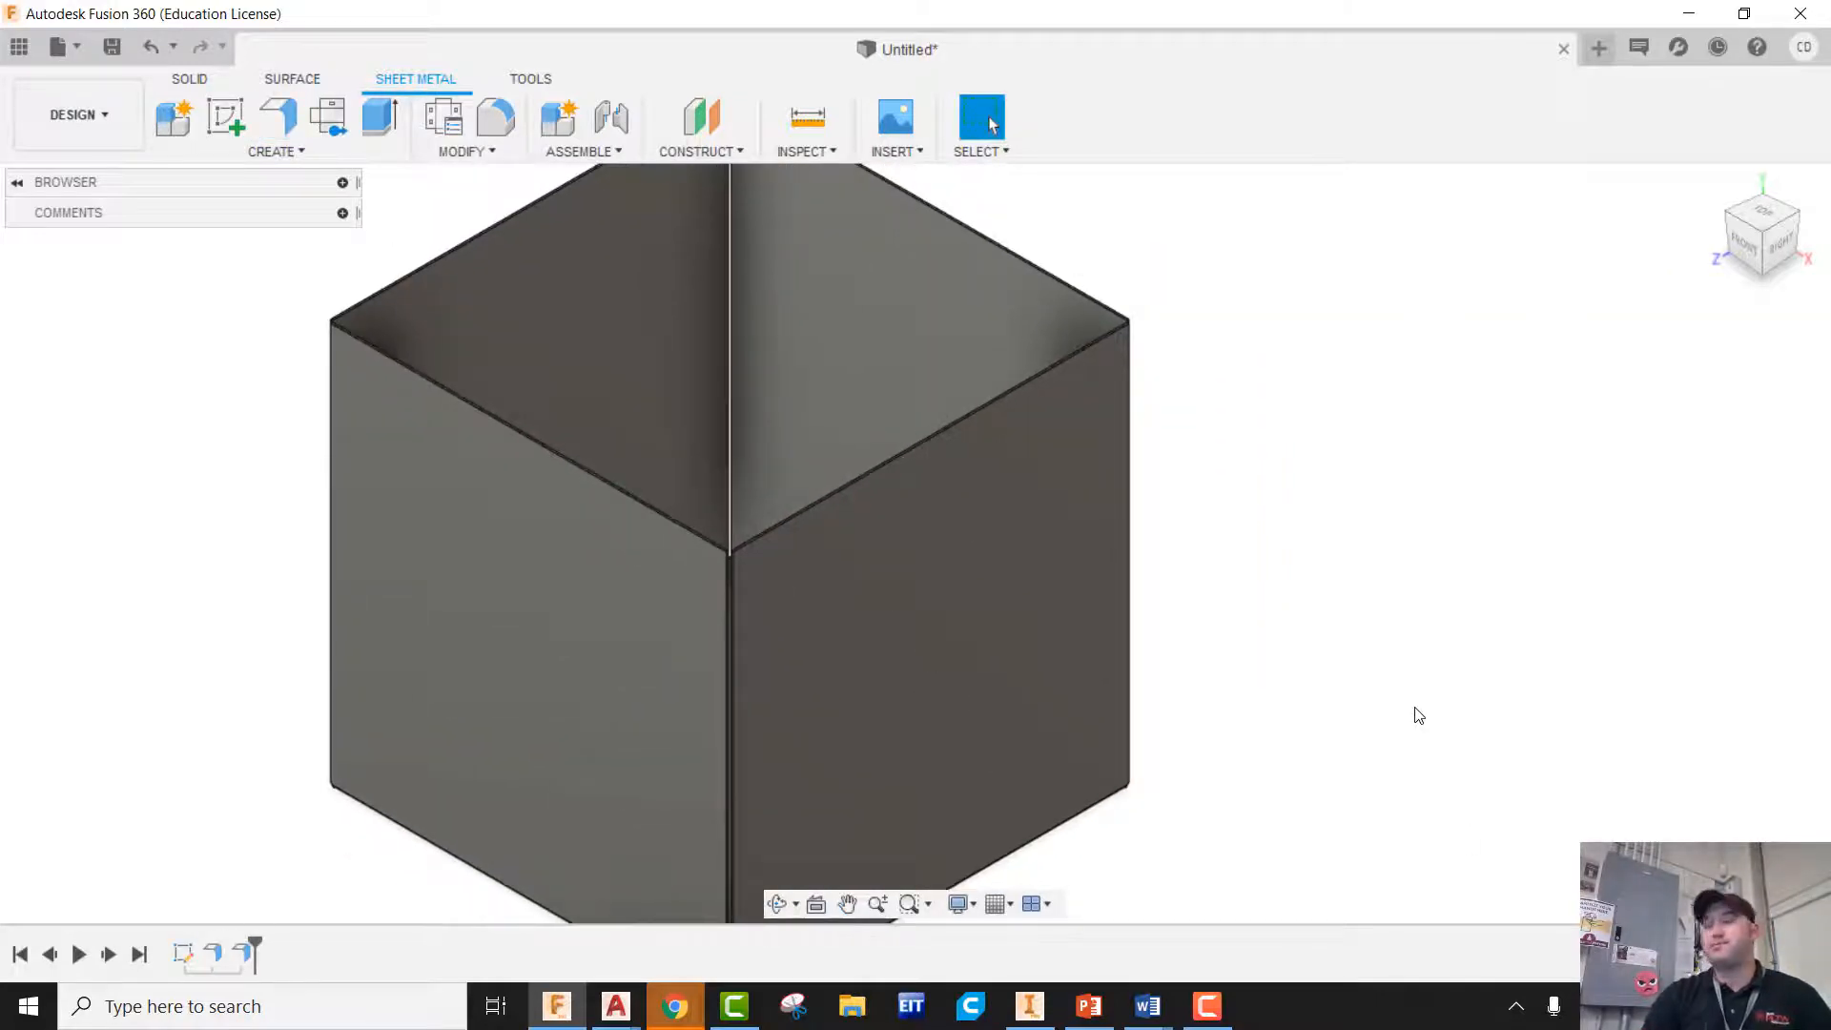
Start a flange on the two outer vertical side edges of the box's right wall
{"action": "scroll", "coordinate": [993, 461], "scroll_direction": "down", "scroll_amount": 3}
{"action": "middle_click_drag", "start_coordinate": [1071, 568], "coordinate": [1173, 581]}
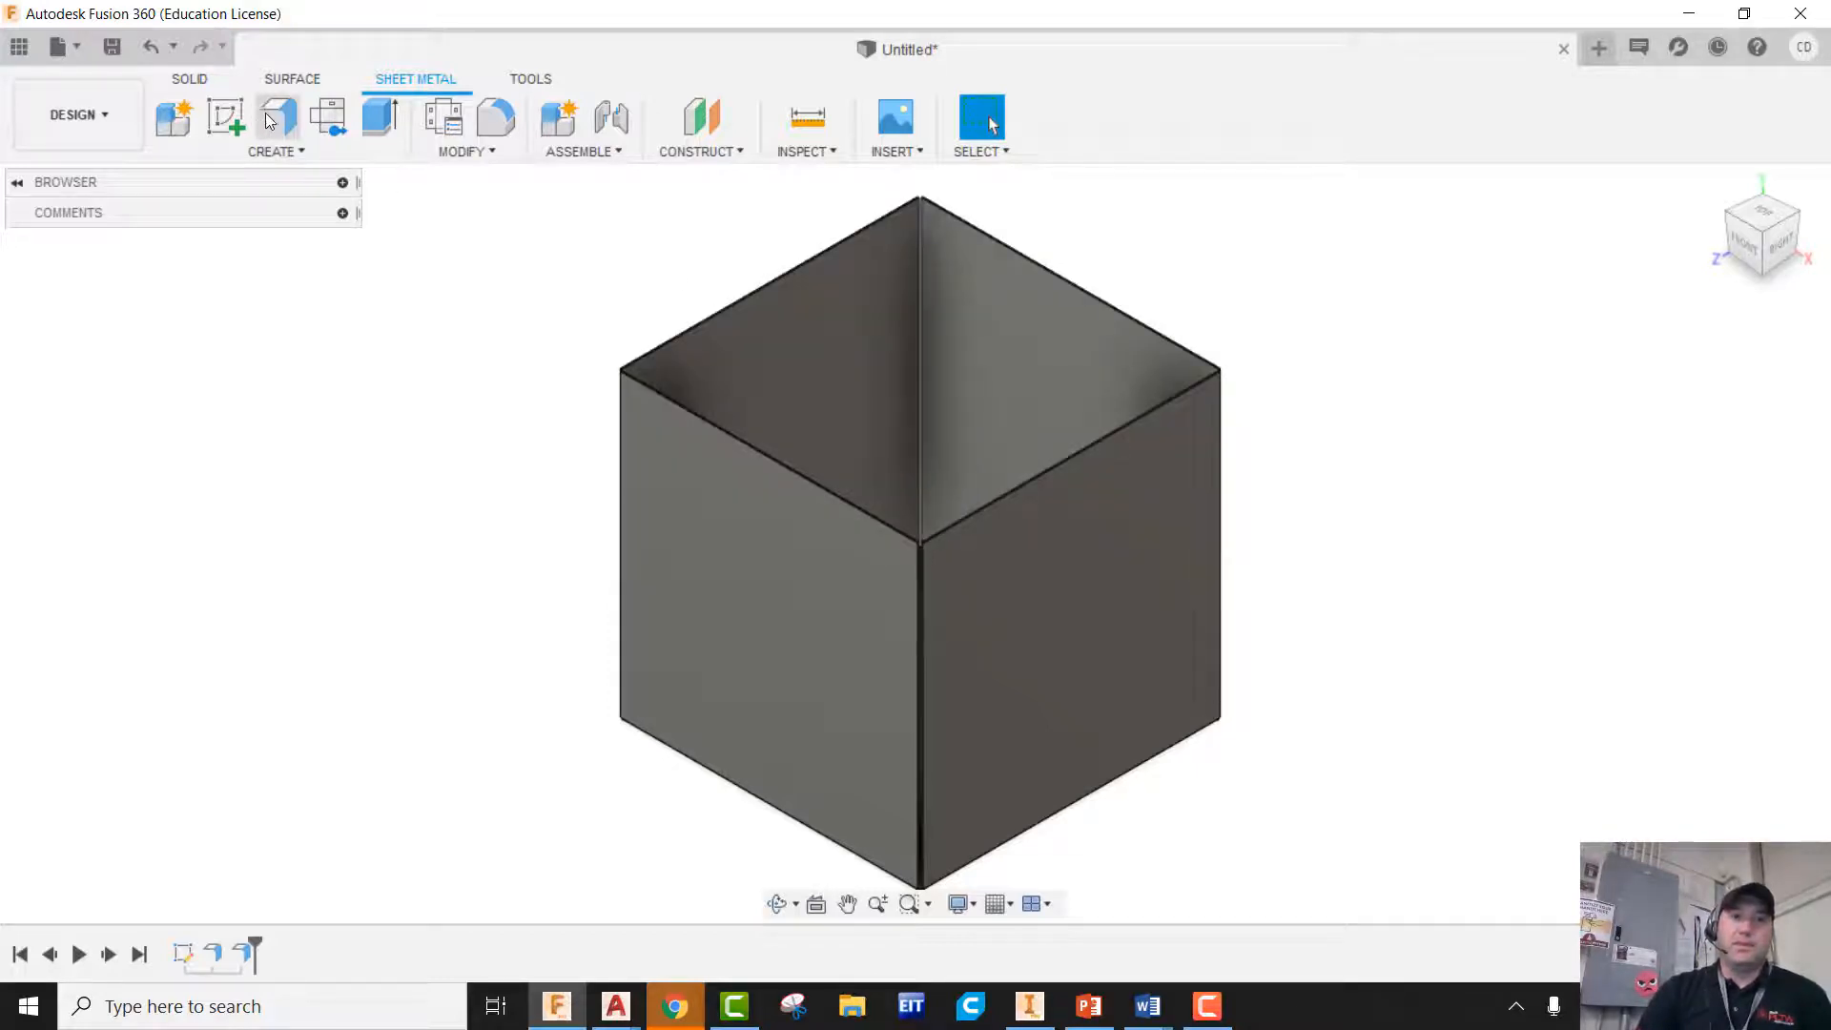
{"action": "left_click", "coordinate": [278, 124]}
{"action": "scroll", "coordinate": [906, 559], "scroll_direction": "up", "scroll_amount": 8}
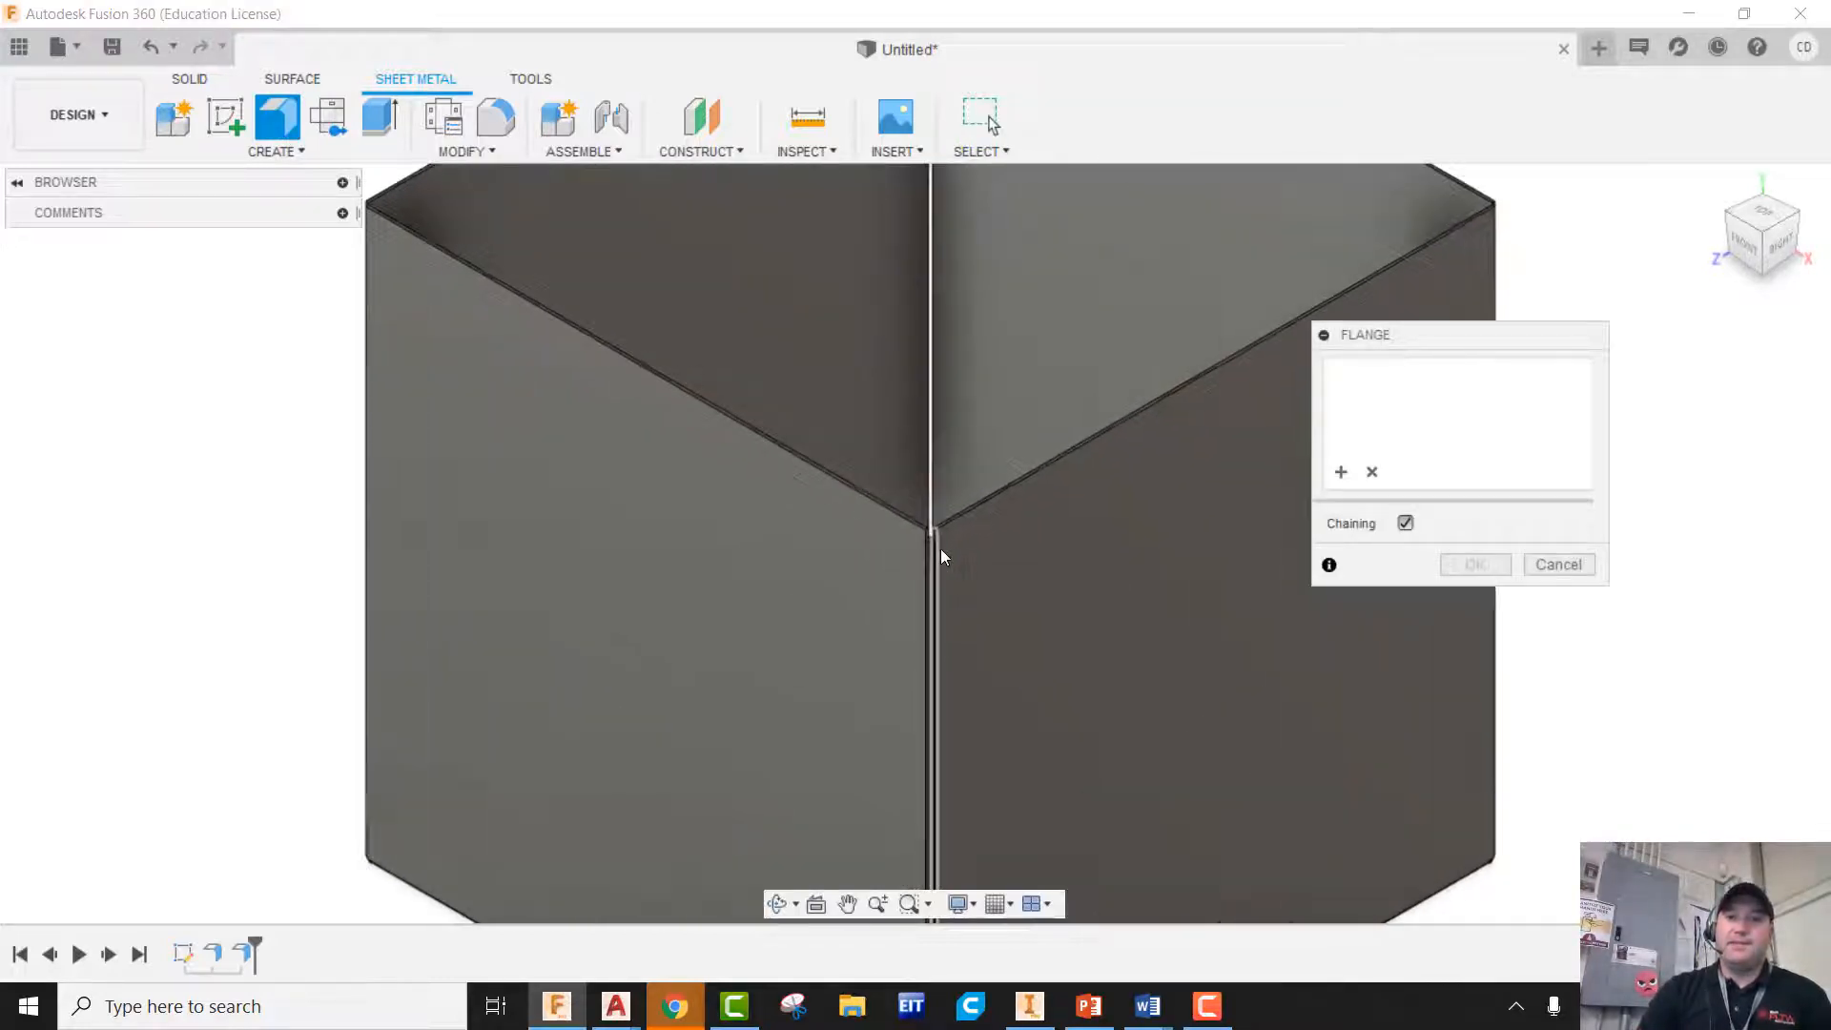
{"action": "scroll", "coordinate": [925, 510], "scroll_direction": "up", "scroll_amount": 3}
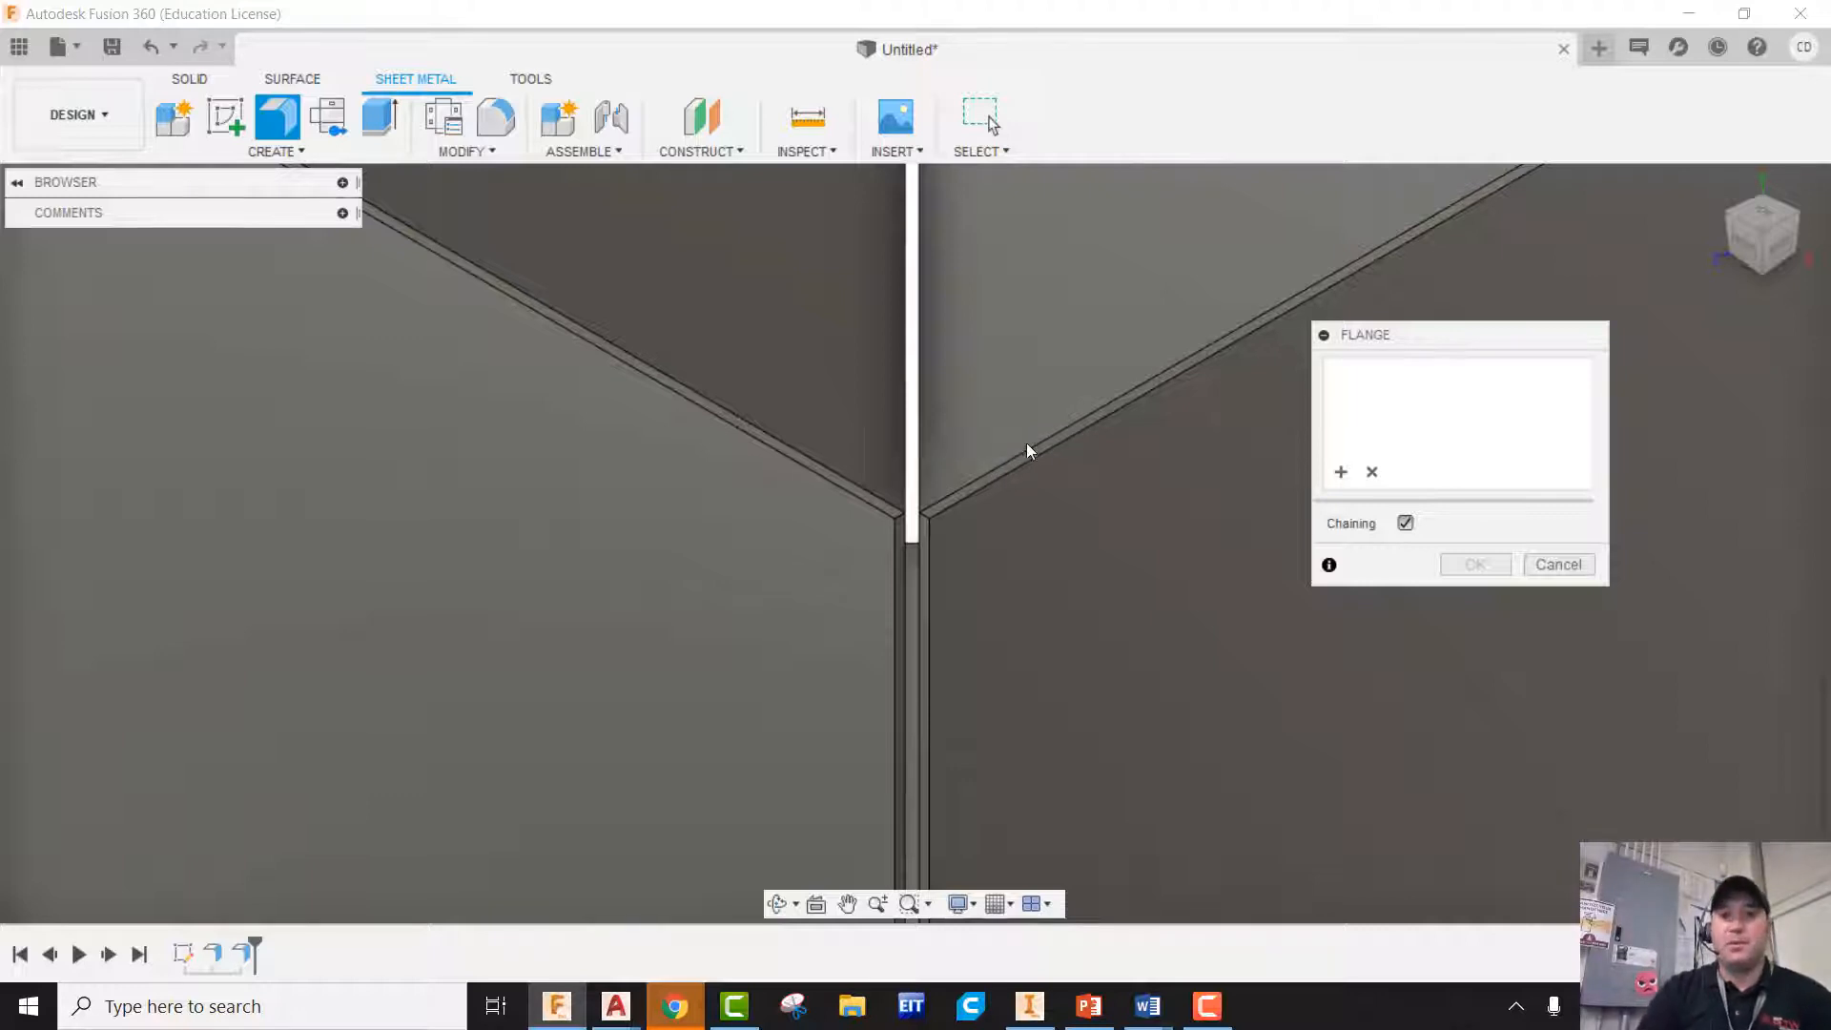
{"action": "left_click", "coordinate": [930, 543]}
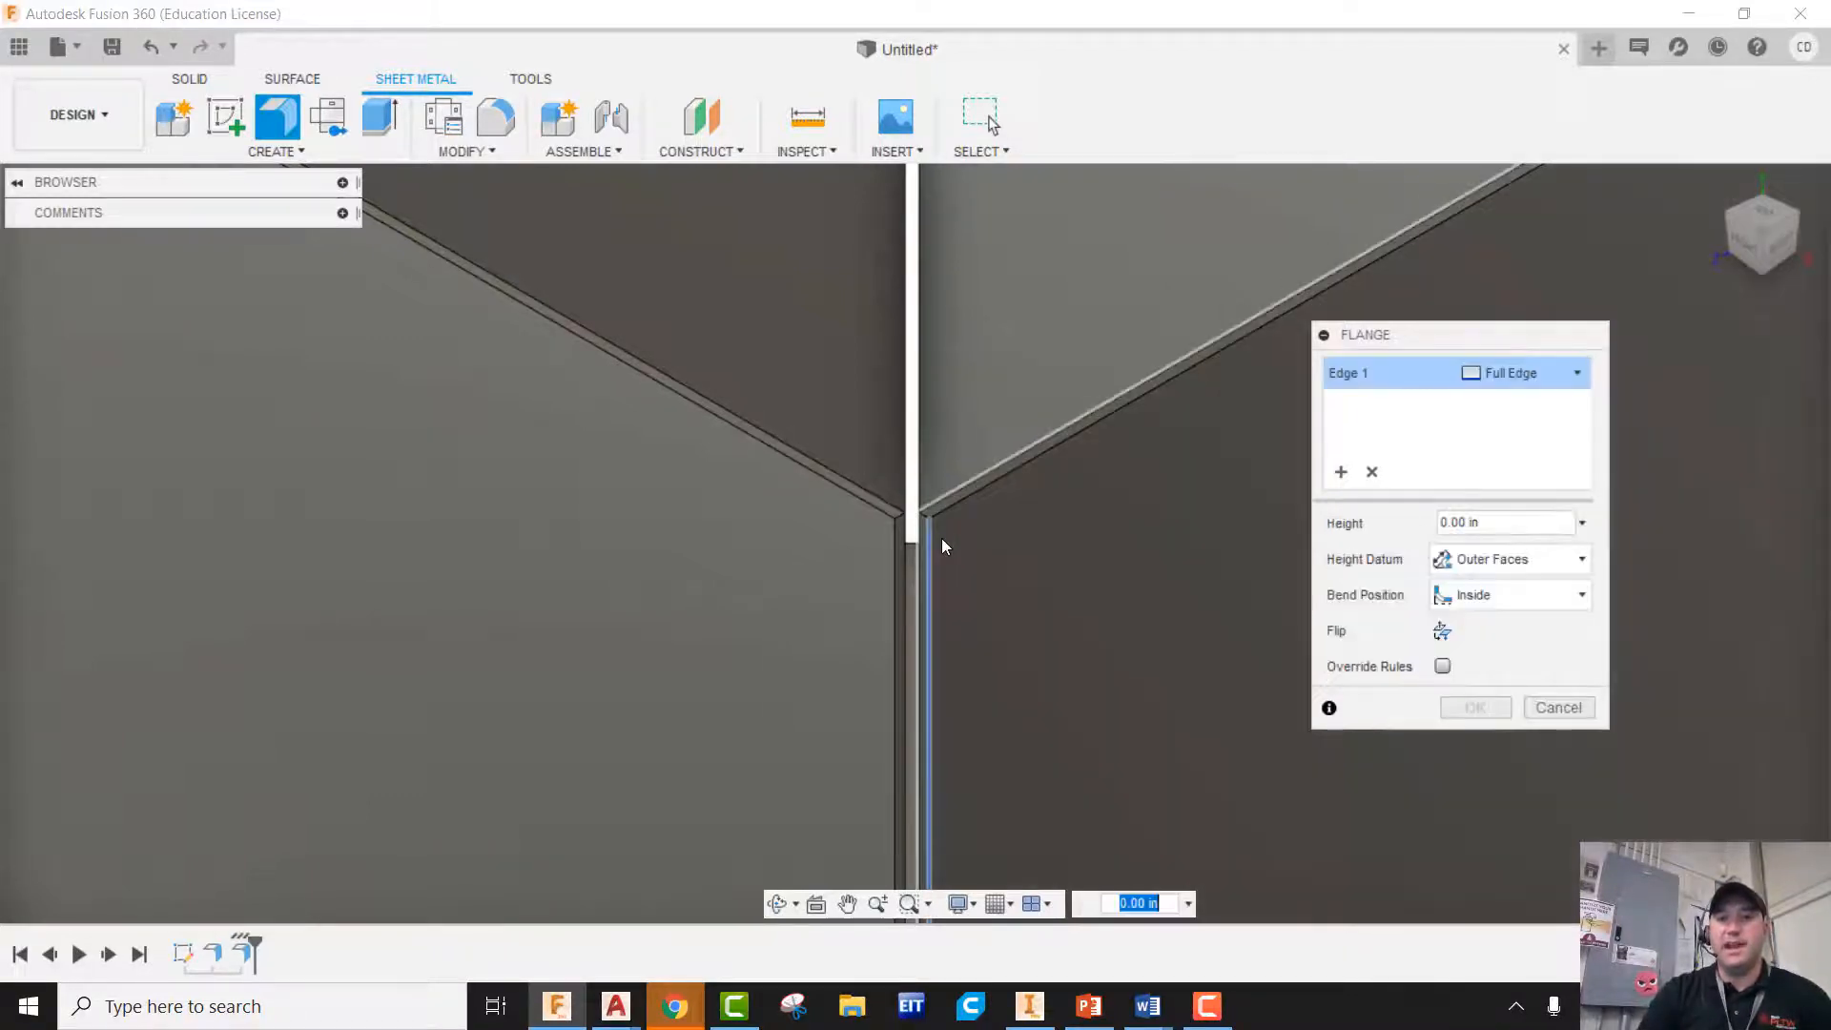
{"action": "middle_click_drag", "start_coordinate": [941, 537], "coordinate": [765, 535], "text": "shift"}
{"action": "scroll", "coordinate": [771, 540], "scroll_direction": "down", "scroll_amount": 5}
{"action": "scroll", "coordinate": [1121, 348], "scroll_direction": "up", "scroll_amount": 5}
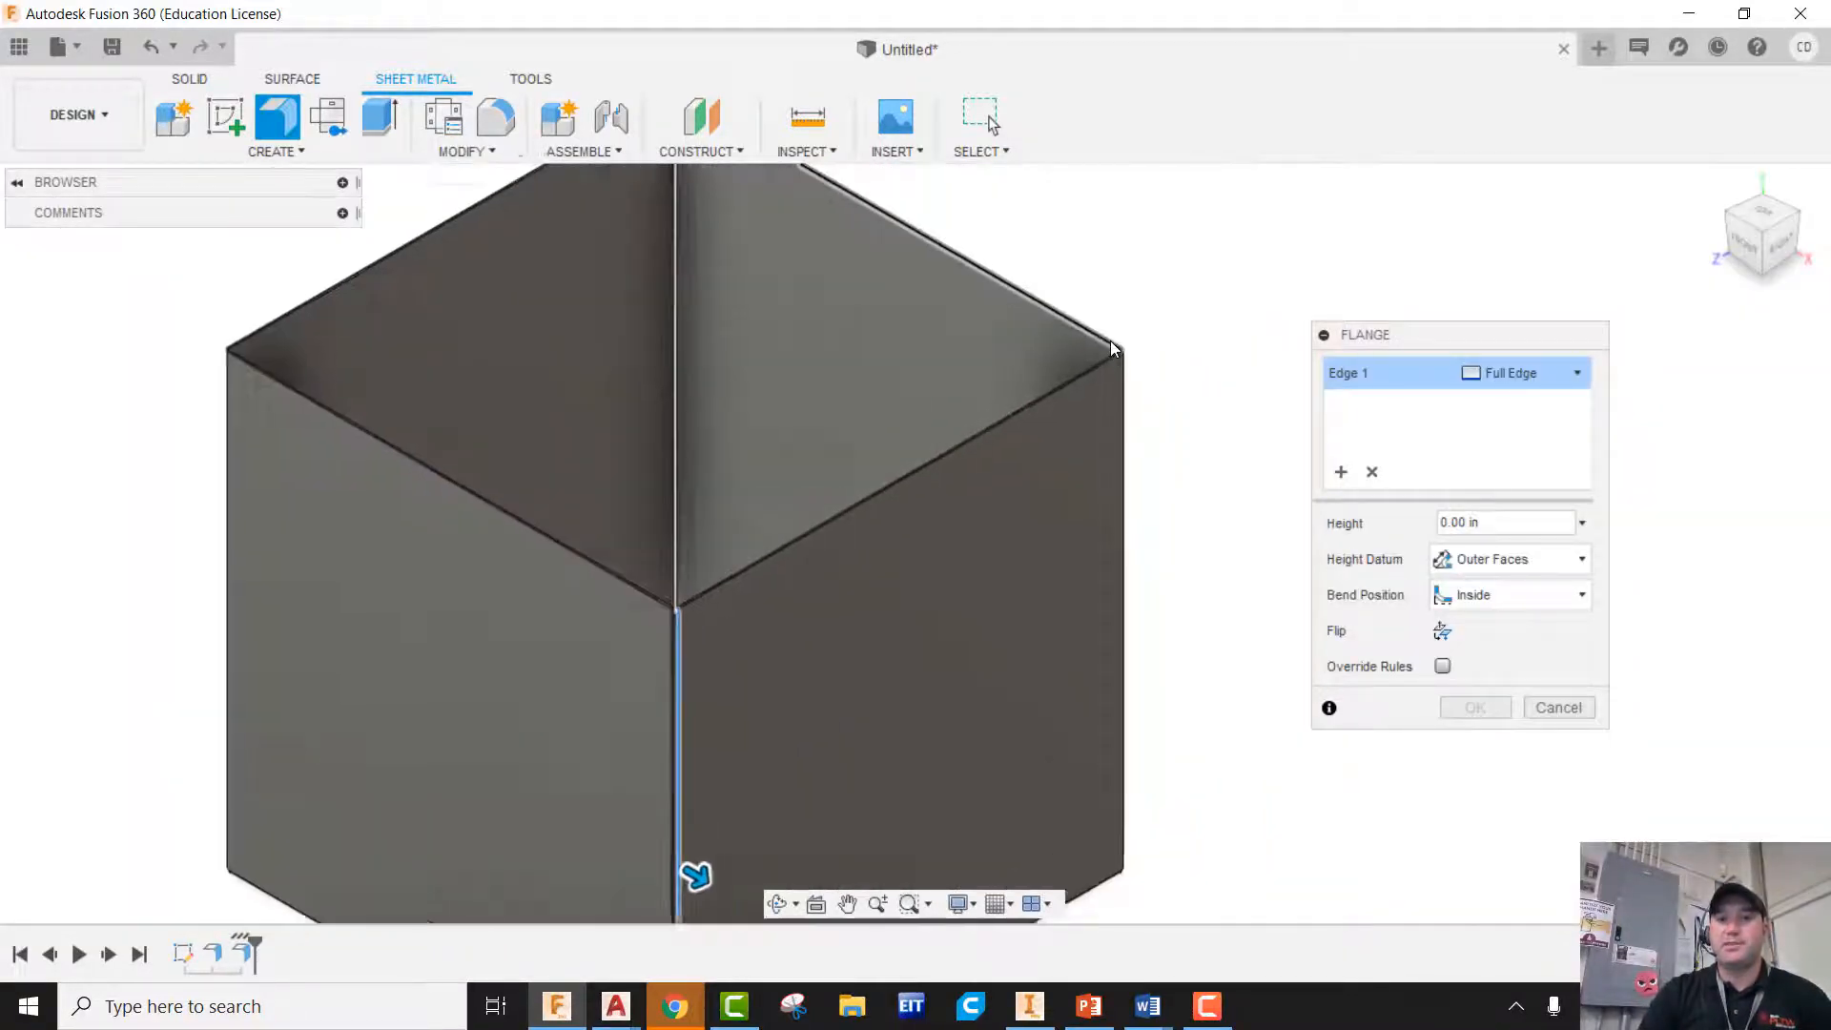
{"action": "scroll", "coordinate": [1123, 353], "scroll_direction": "up", "scroll_amount": 2}
{"action": "scroll", "coordinate": [1092, 391], "scroll_direction": "up", "scroll_amount": 1}
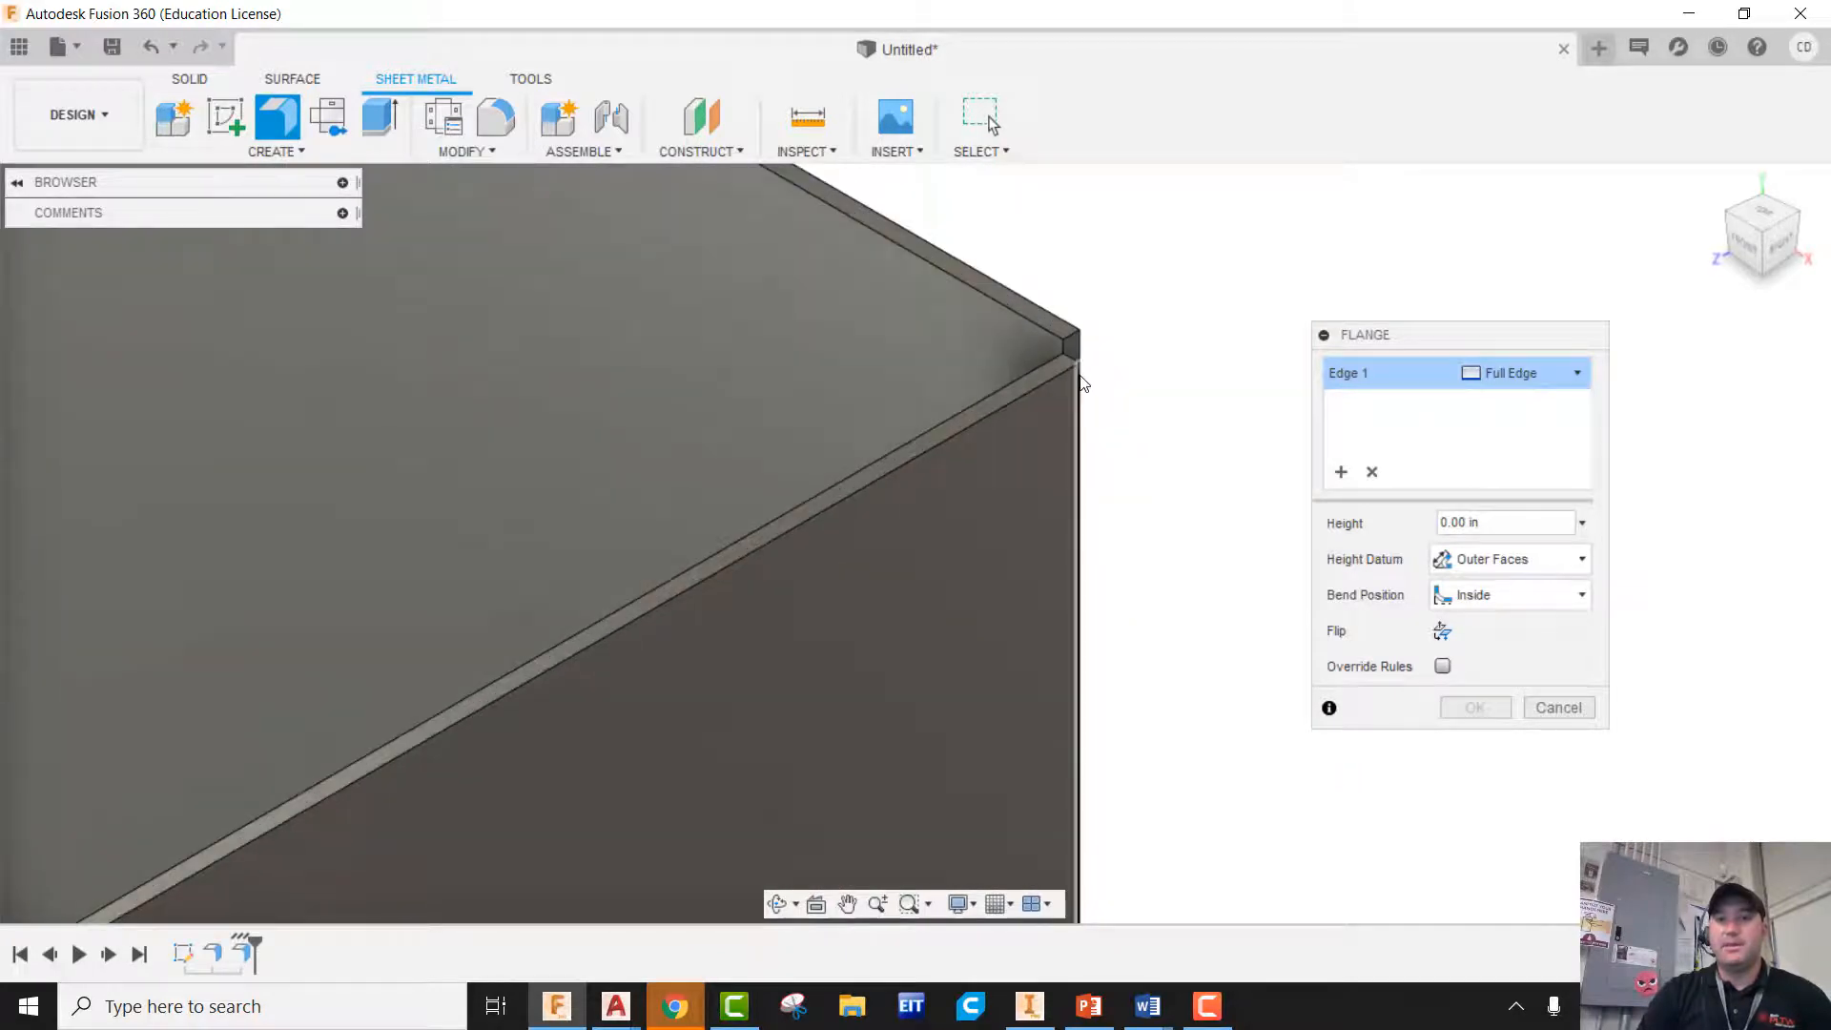
{"action": "left_click", "coordinate": [1092, 395]}
{"action": "scroll", "coordinate": [1118, 396], "scroll_direction": "down", "scroll_amount": 4}
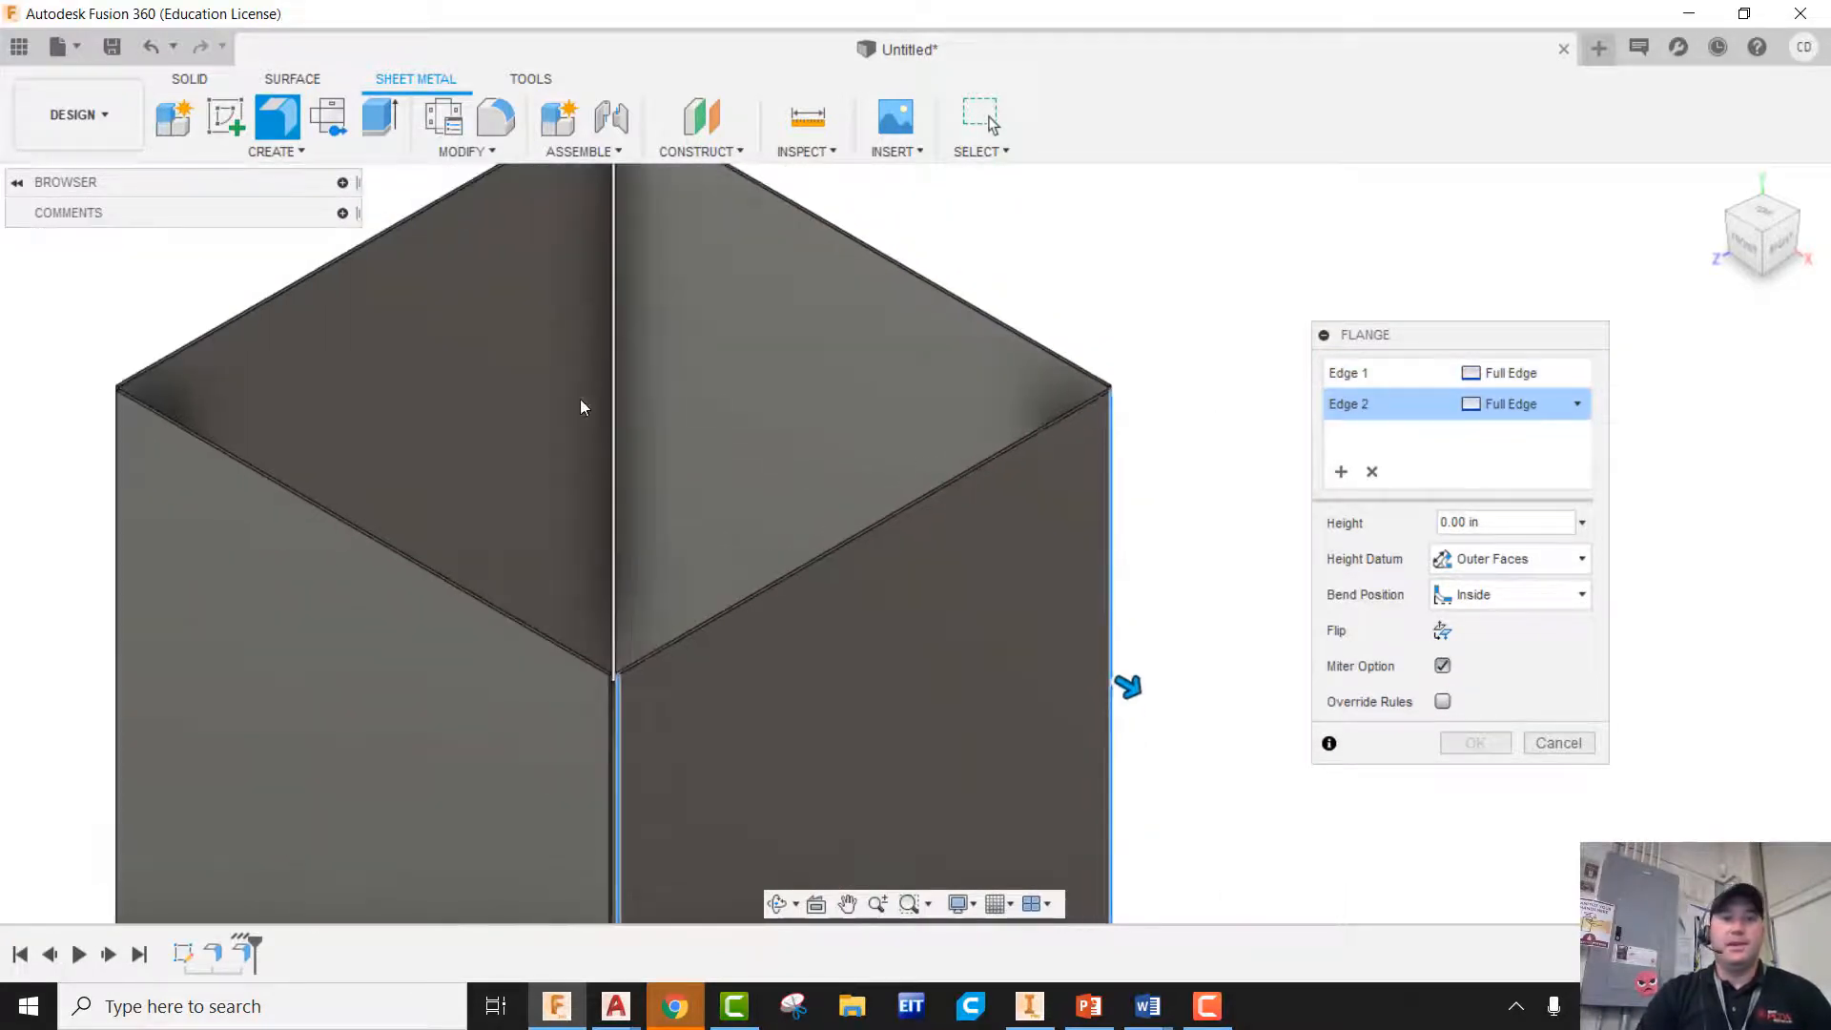
Add the two outer vertical side edges of the opposite left wall to the flange selection
{"action": "scroll", "coordinate": [86, 372], "scroll_direction": "up", "scroll_amount": 5}
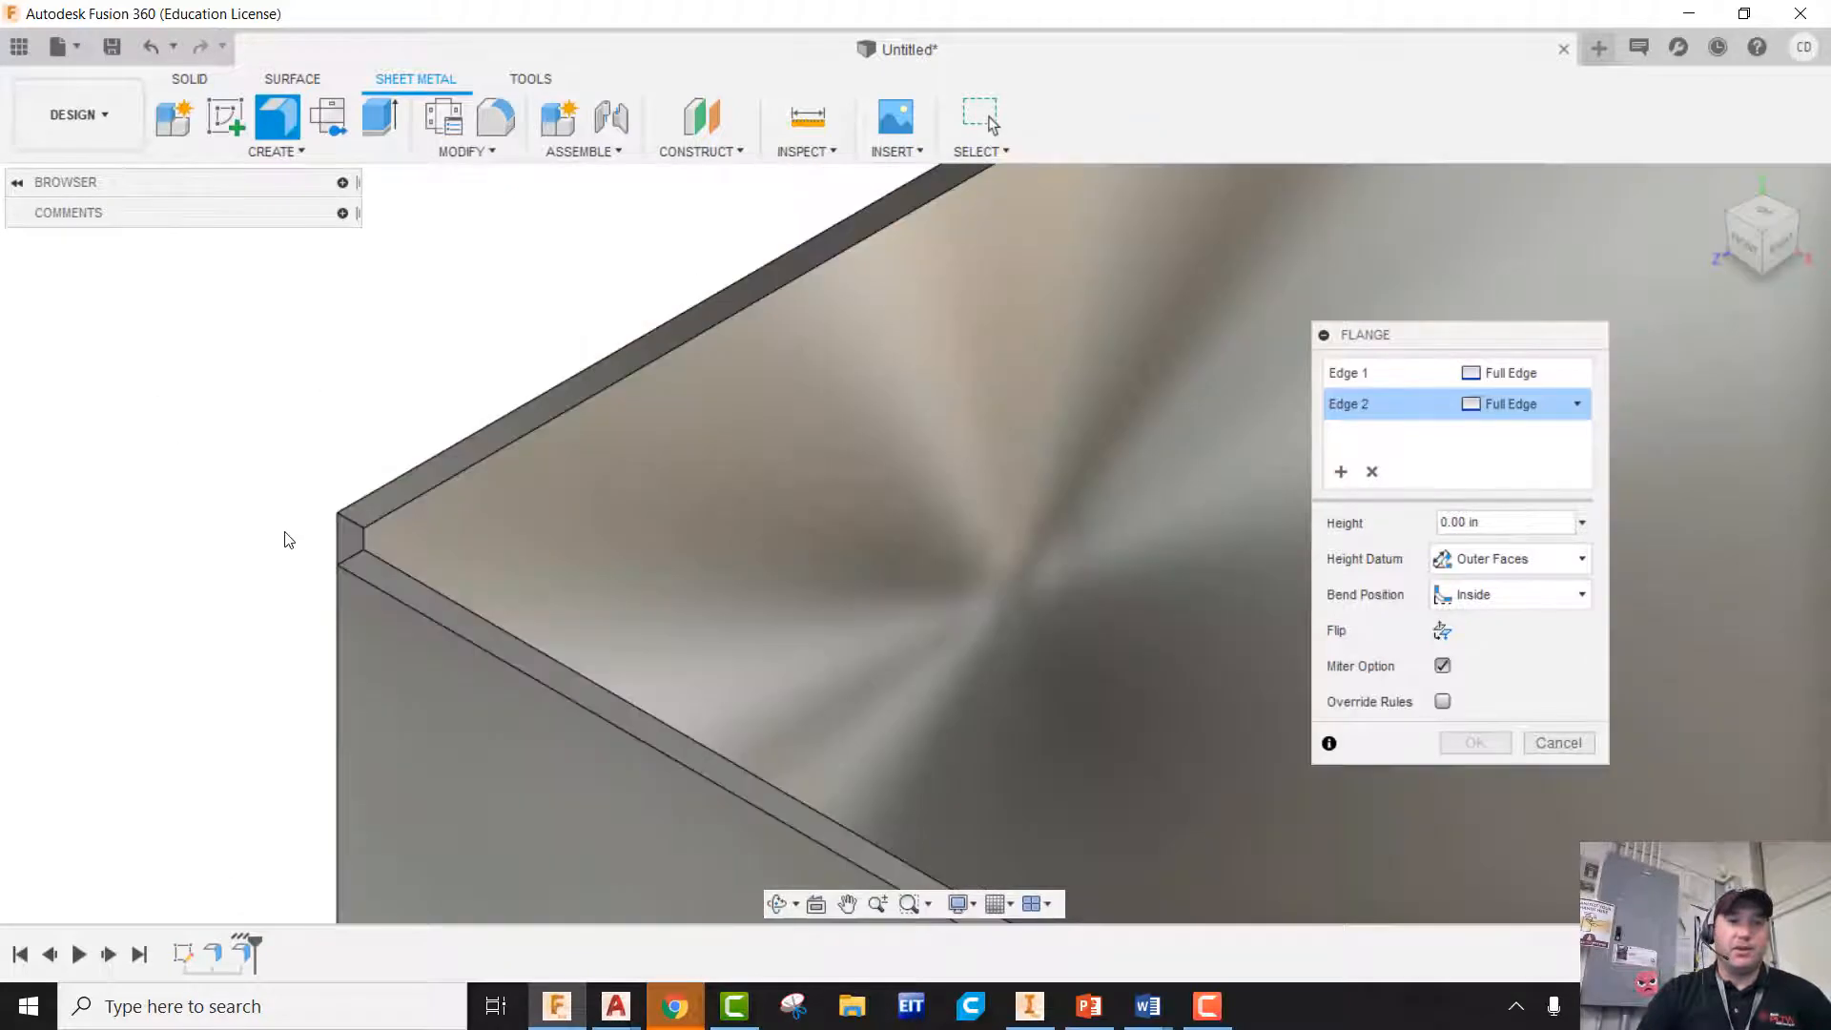
{"action": "left_click", "coordinate": [333, 526]}
{"action": "scroll", "coordinate": [287, 577], "scroll_direction": "down", "scroll_amount": 5}
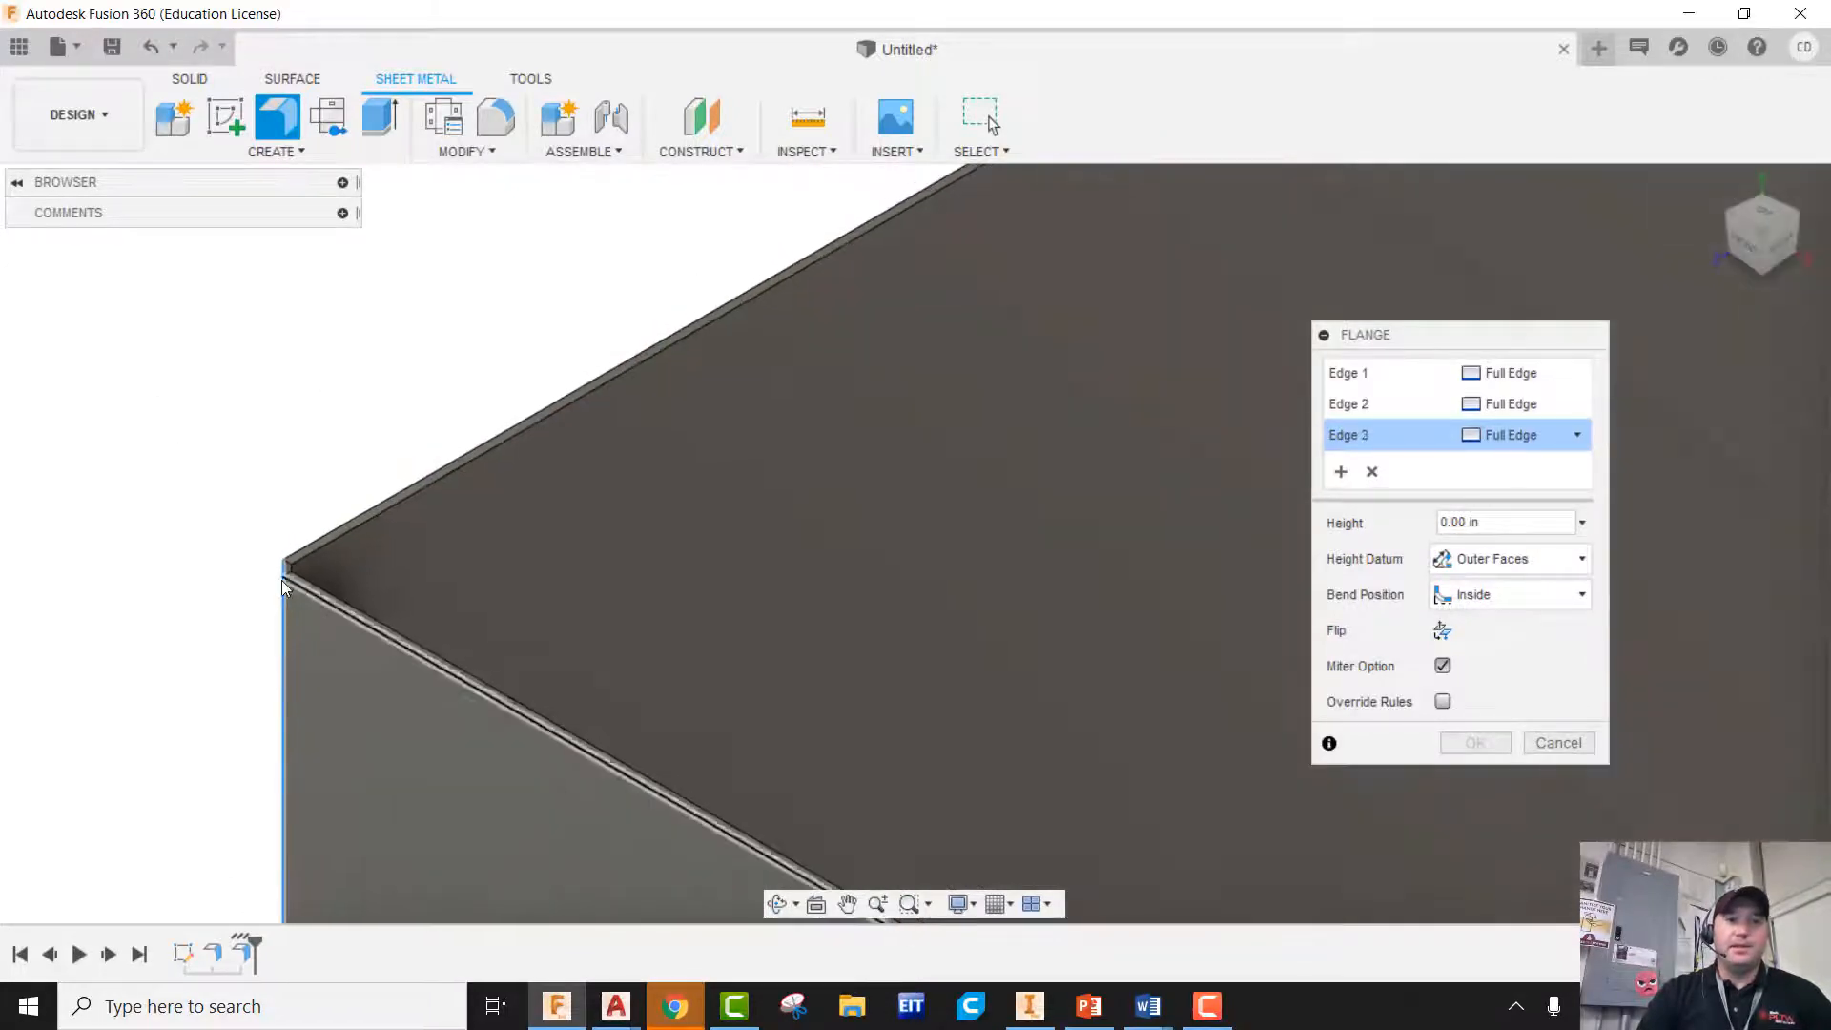
{"action": "scroll", "coordinate": [930, 208], "scroll_direction": "up", "scroll_amount": 5}
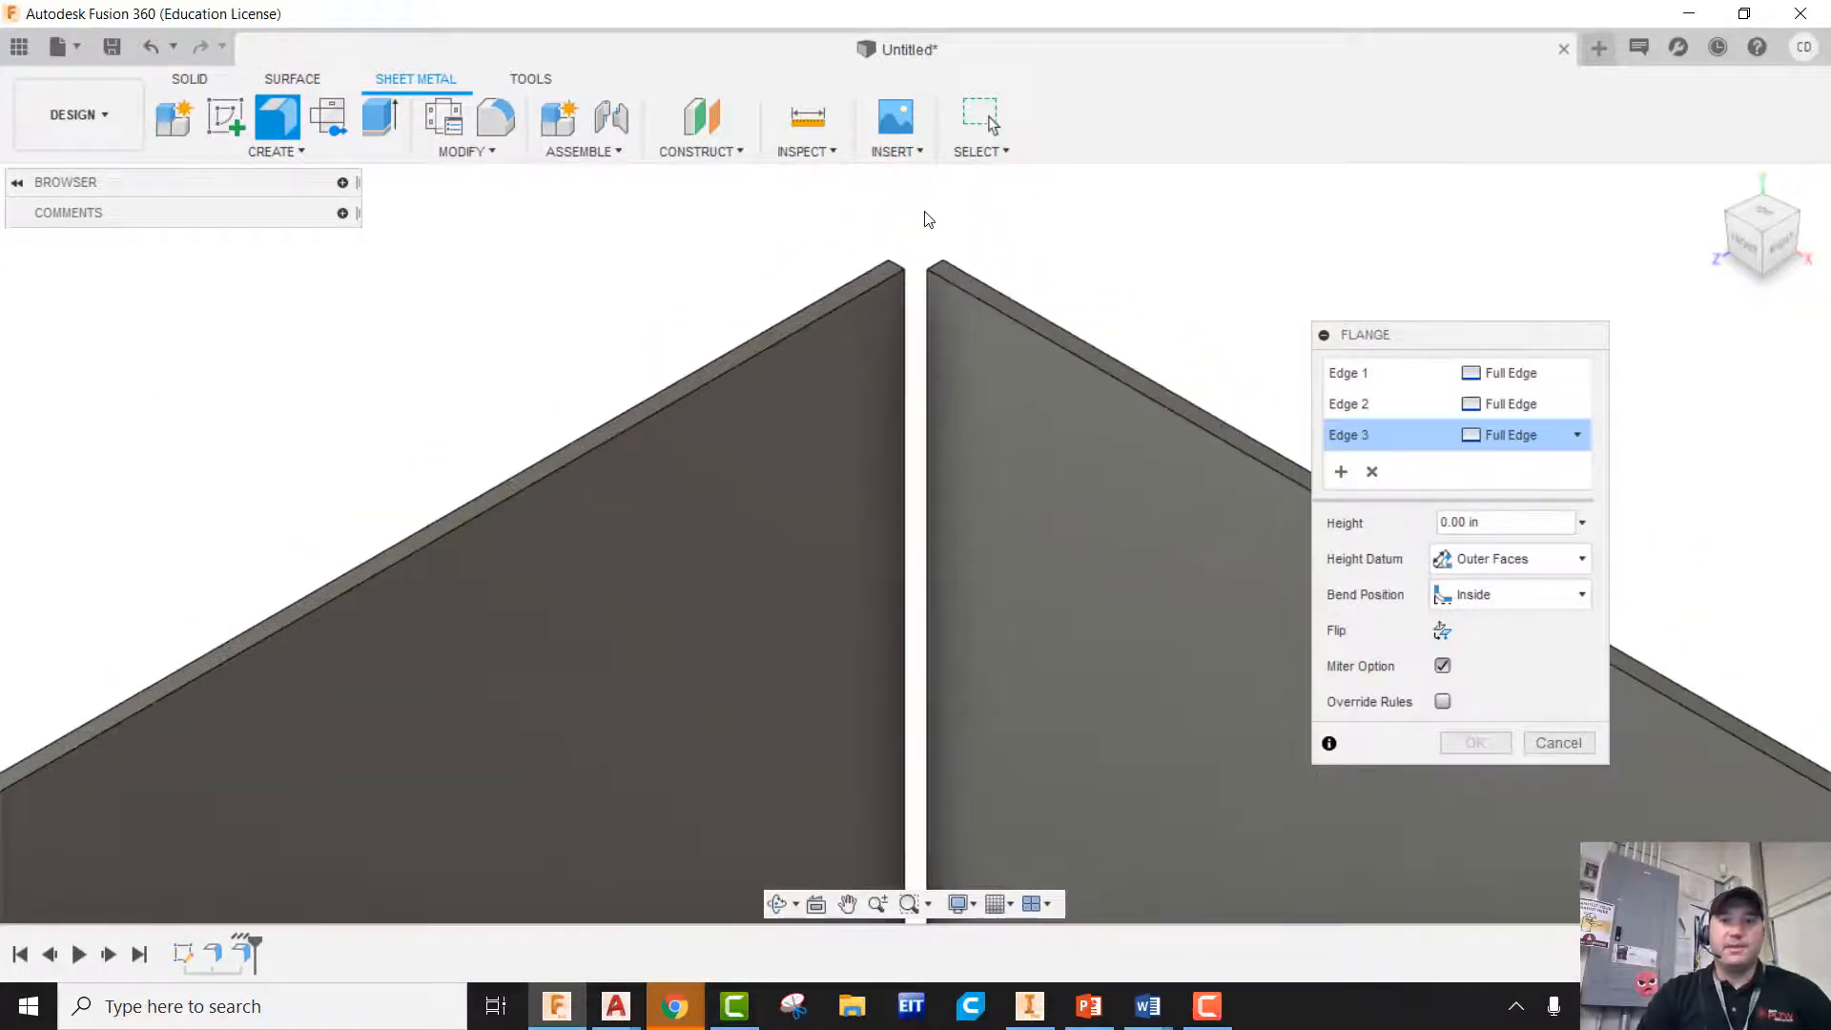
{"action": "middle_click_drag", "start_coordinate": [892, 276], "coordinate": [883, 325], "text": "shift"}
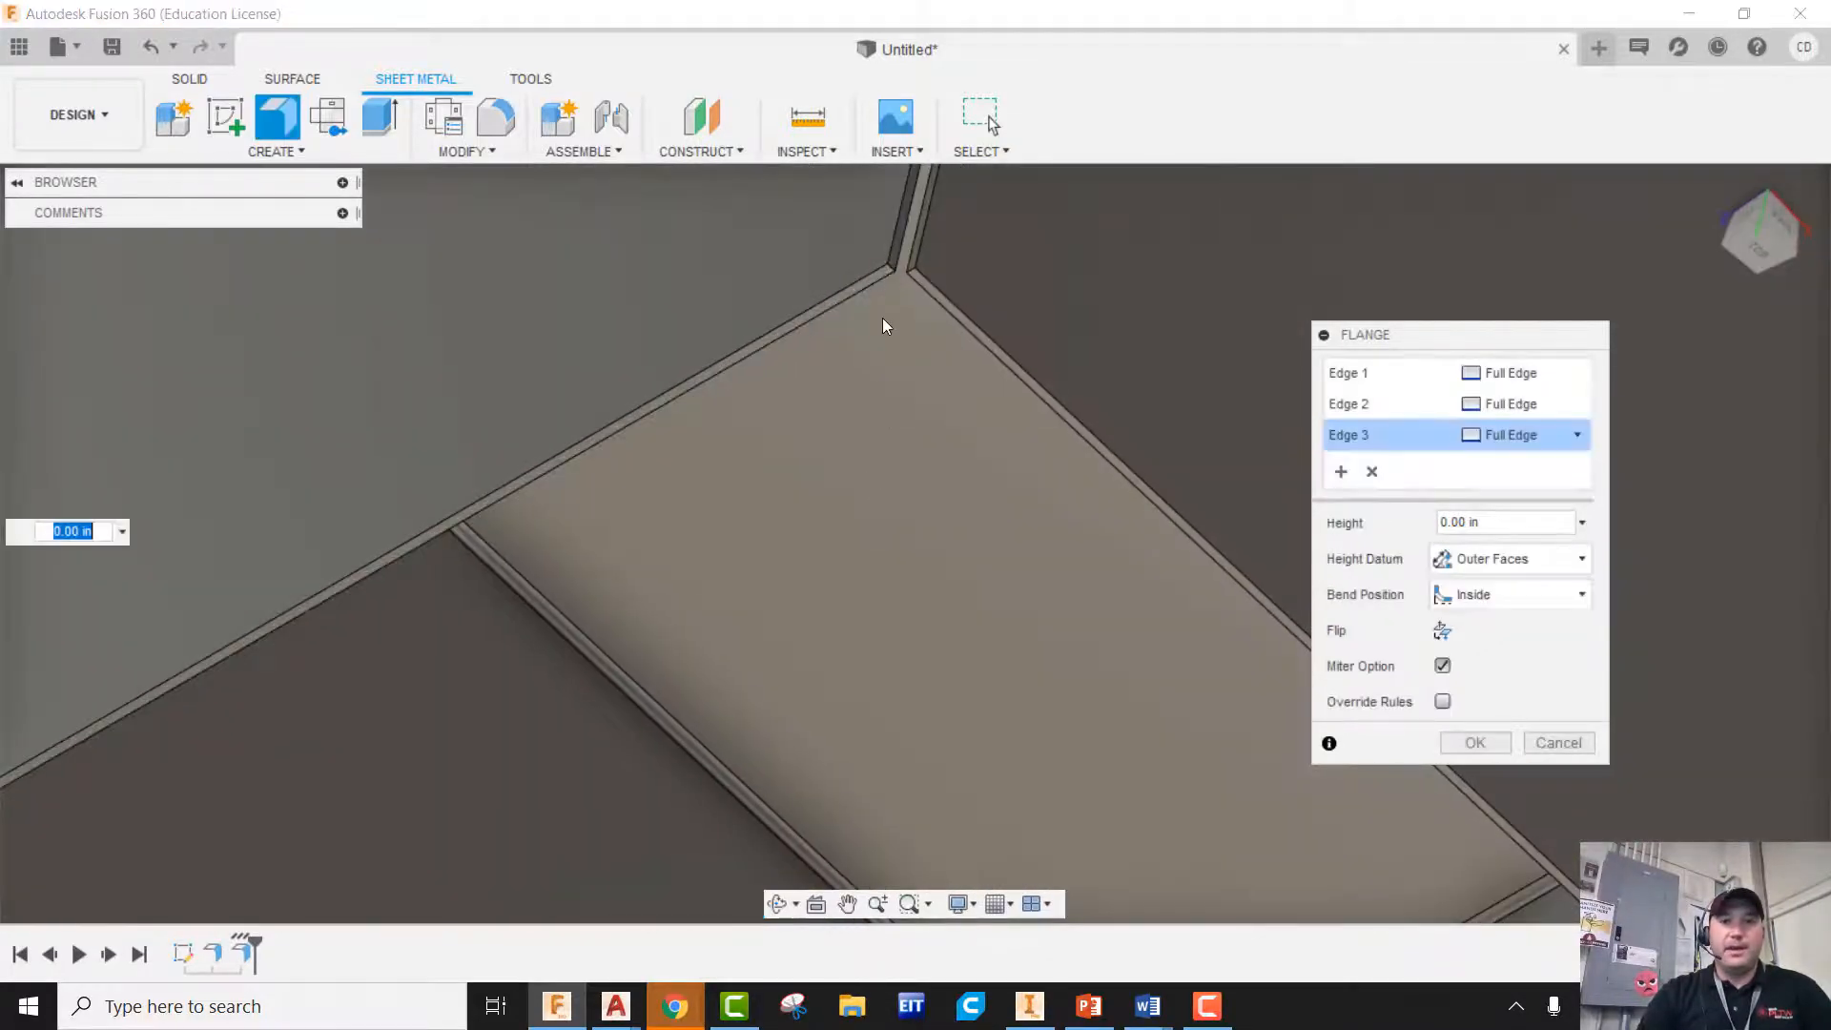
{"action": "left_click", "coordinate": [890, 250]}
{"action": "scroll", "coordinate": [923, 327], "scroll_direction": "down", "scroll_amount": 2}
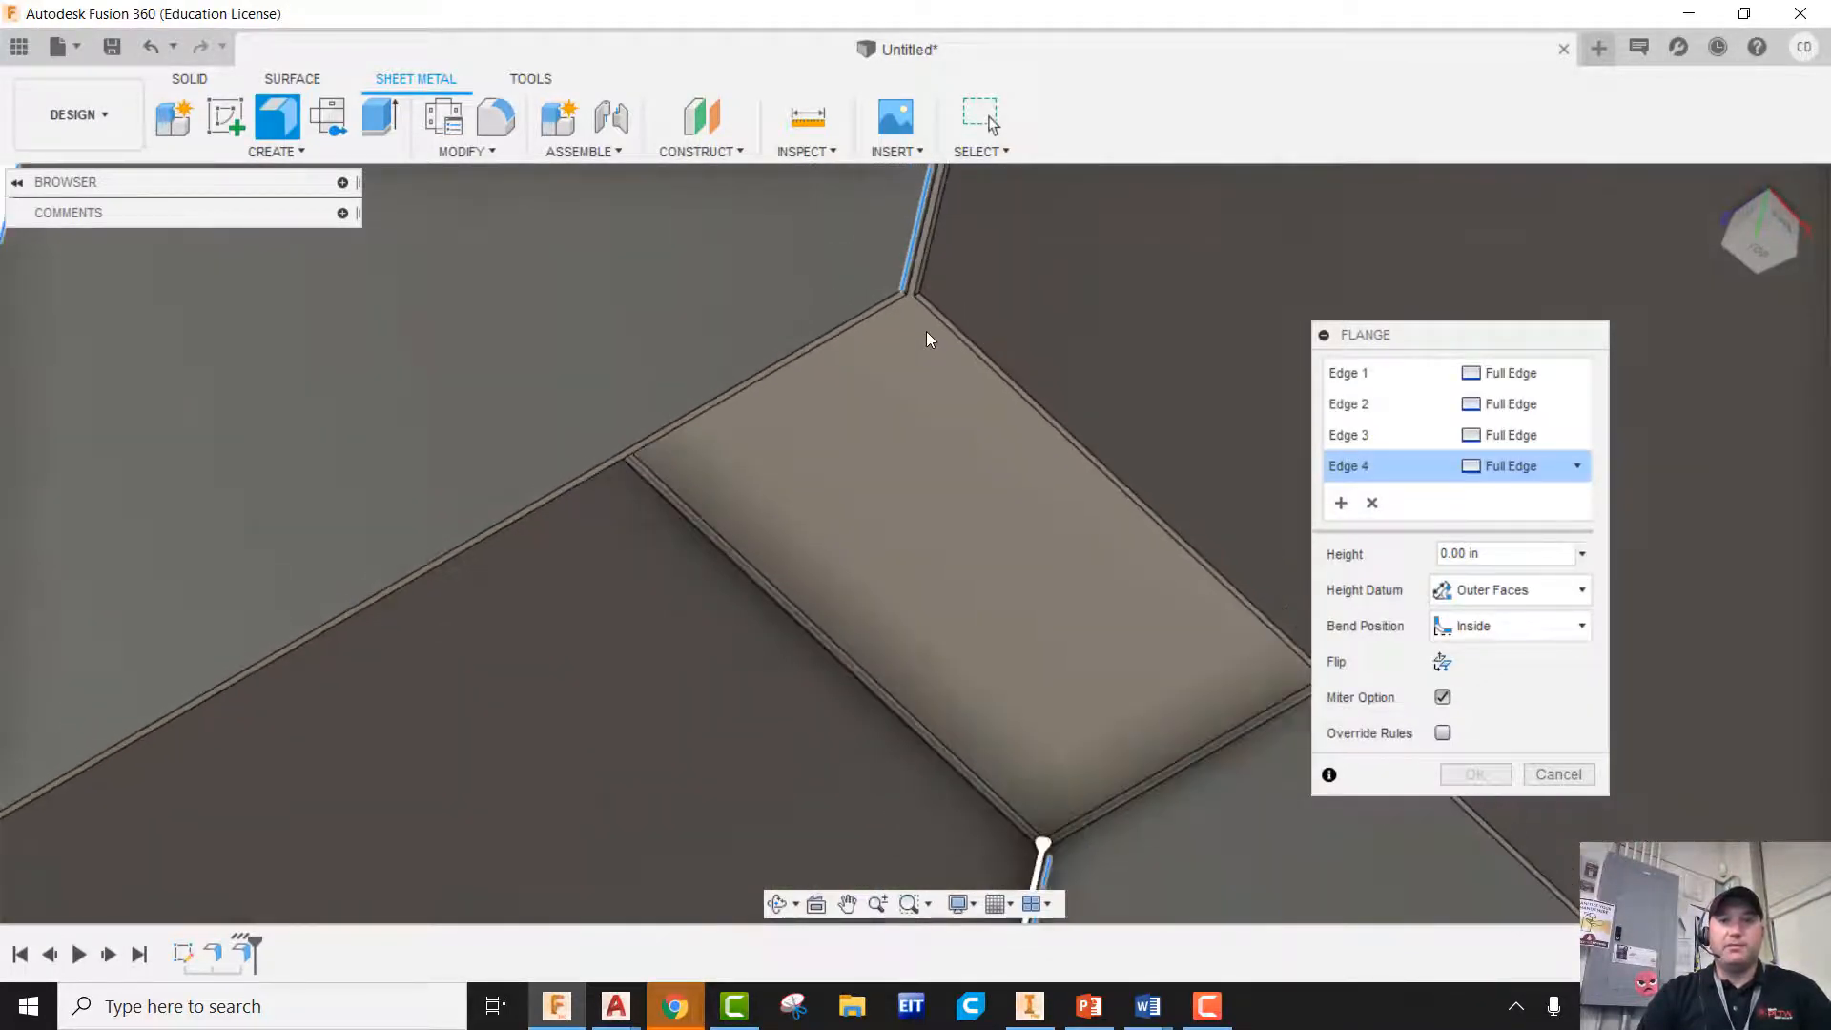
{"action": "scroll", "coordinate": [926, 331], "scroll_direction": "down", "scroll_amount": 4}
Set the height of the four vertical edge flanges to 1 in and create them as glue tabs
{"action": "middle_click_drag", "start_coordinate": [925, 349], "coordinate": [956, 313], "text": "shift"}
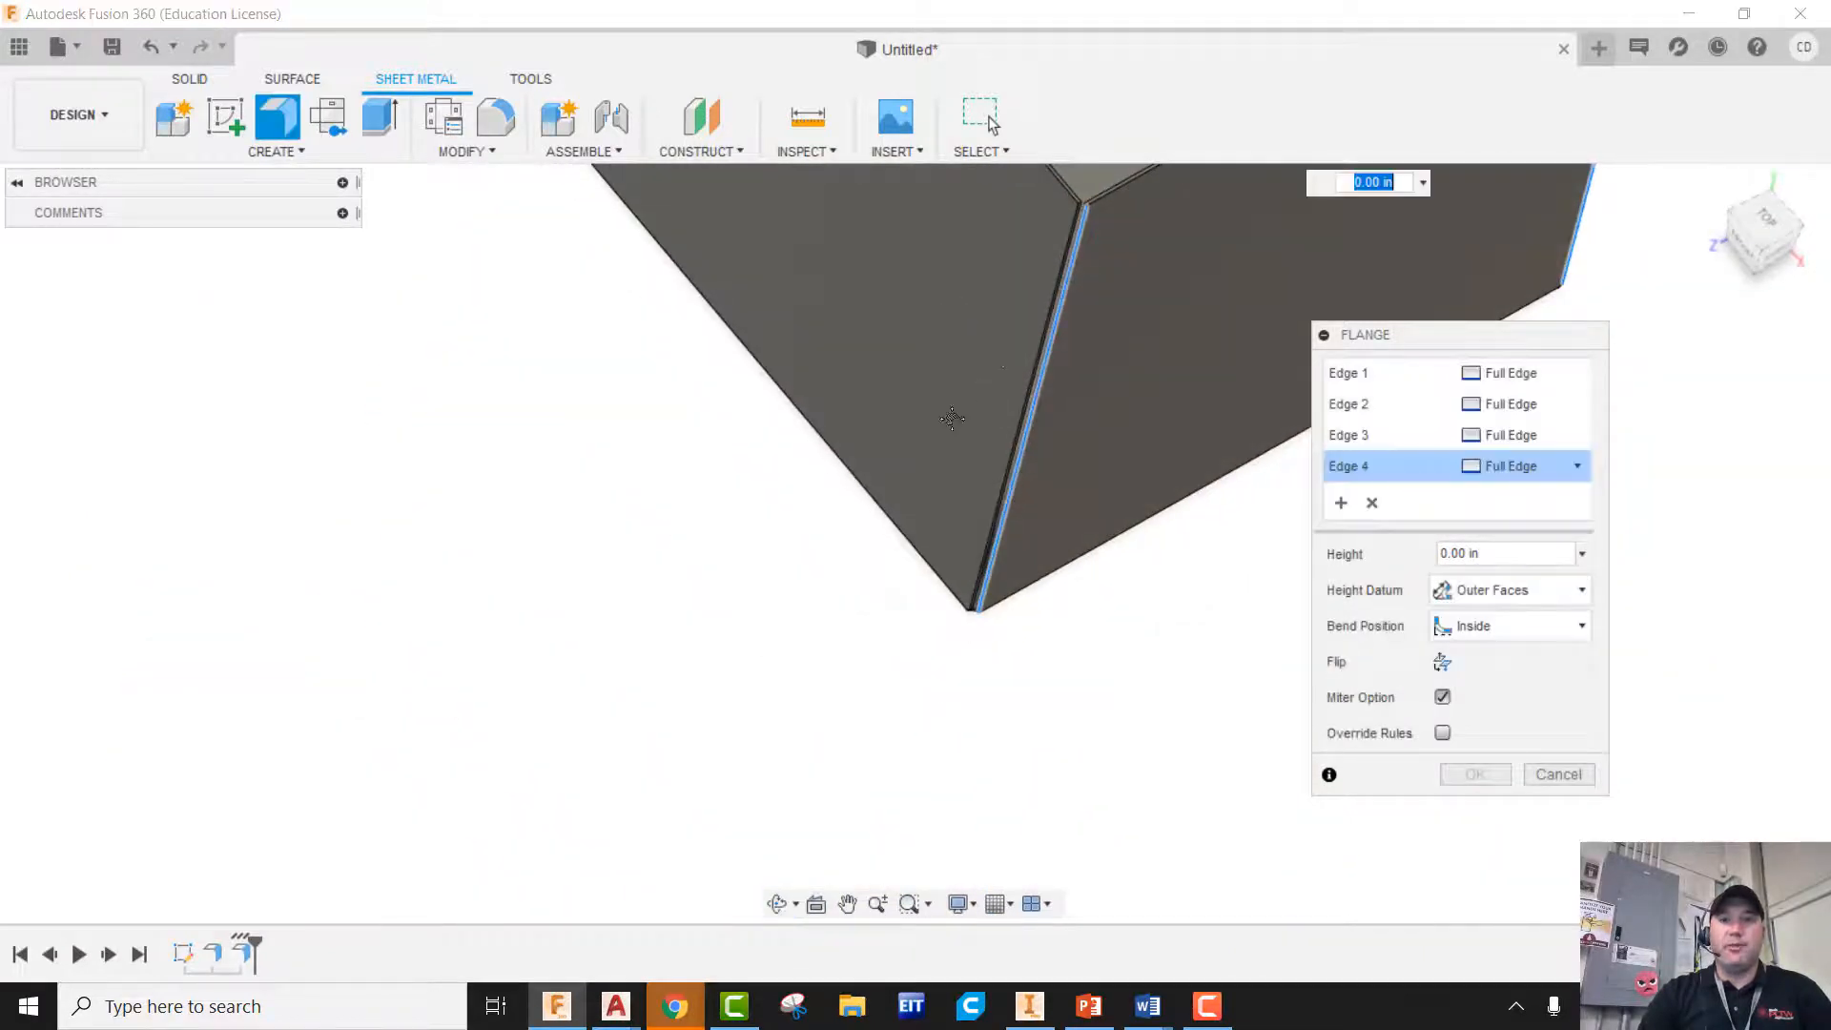
{"action": "middle_click_drag", "start_coordinate": [952, 419], "coordinate": [839, 566]}
{"action": "scroll", "coordinate": [881, 519], "scroll_direction": "down", "scroll_amount": 3}
{"action": "left_click", "coordinate": [1766, 250]}
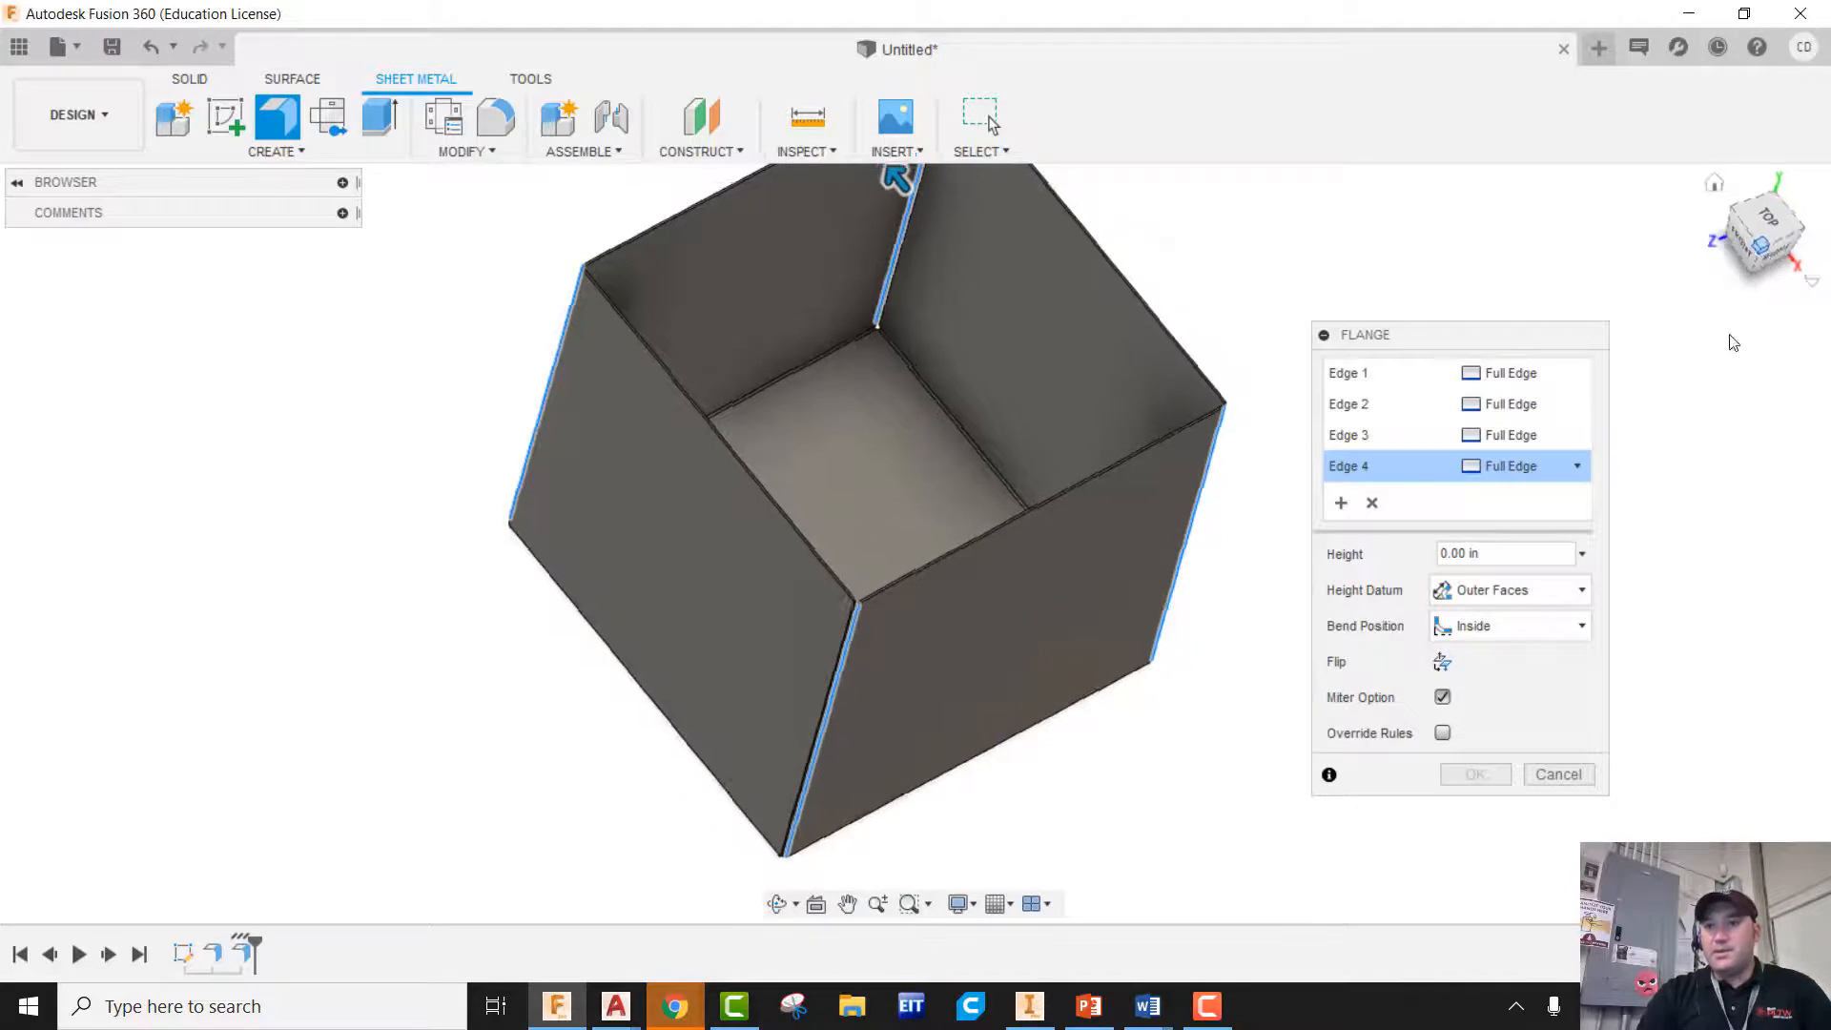
{"action": "left_click", "coordinate": [1715, 187]}
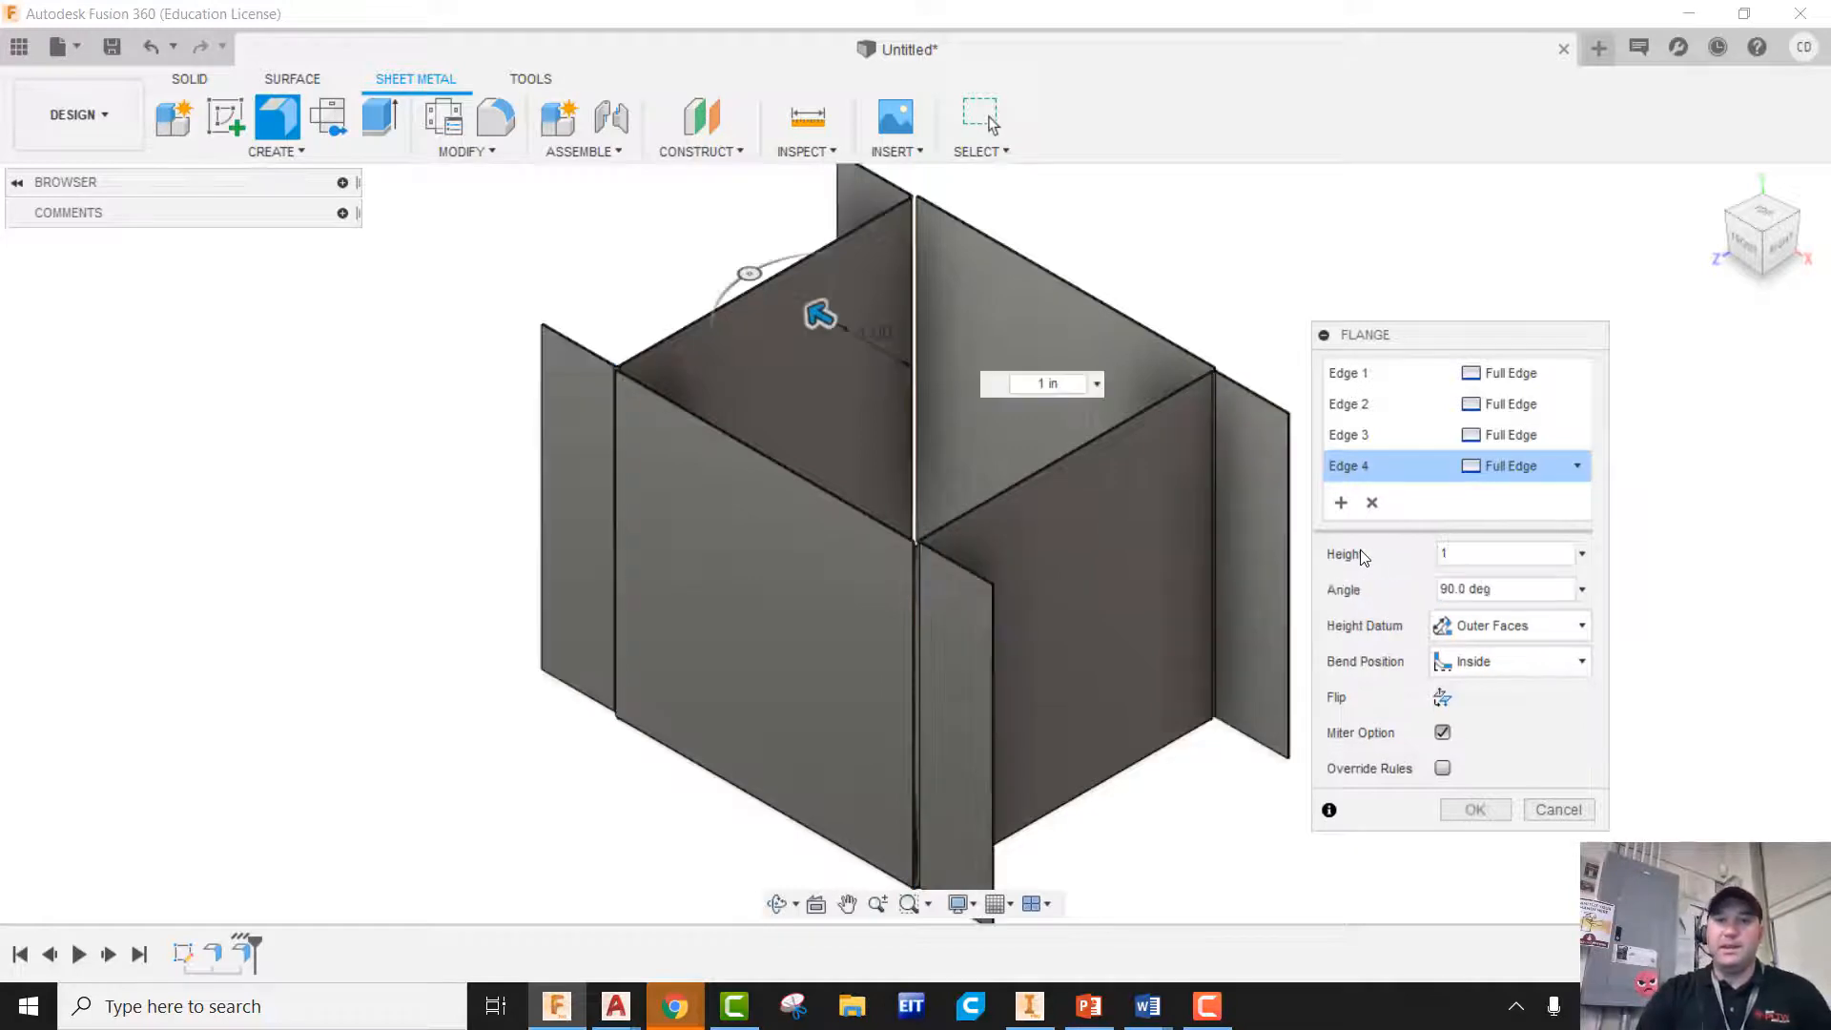
{"action": "left_click", "coordinate": [1474, 810]}
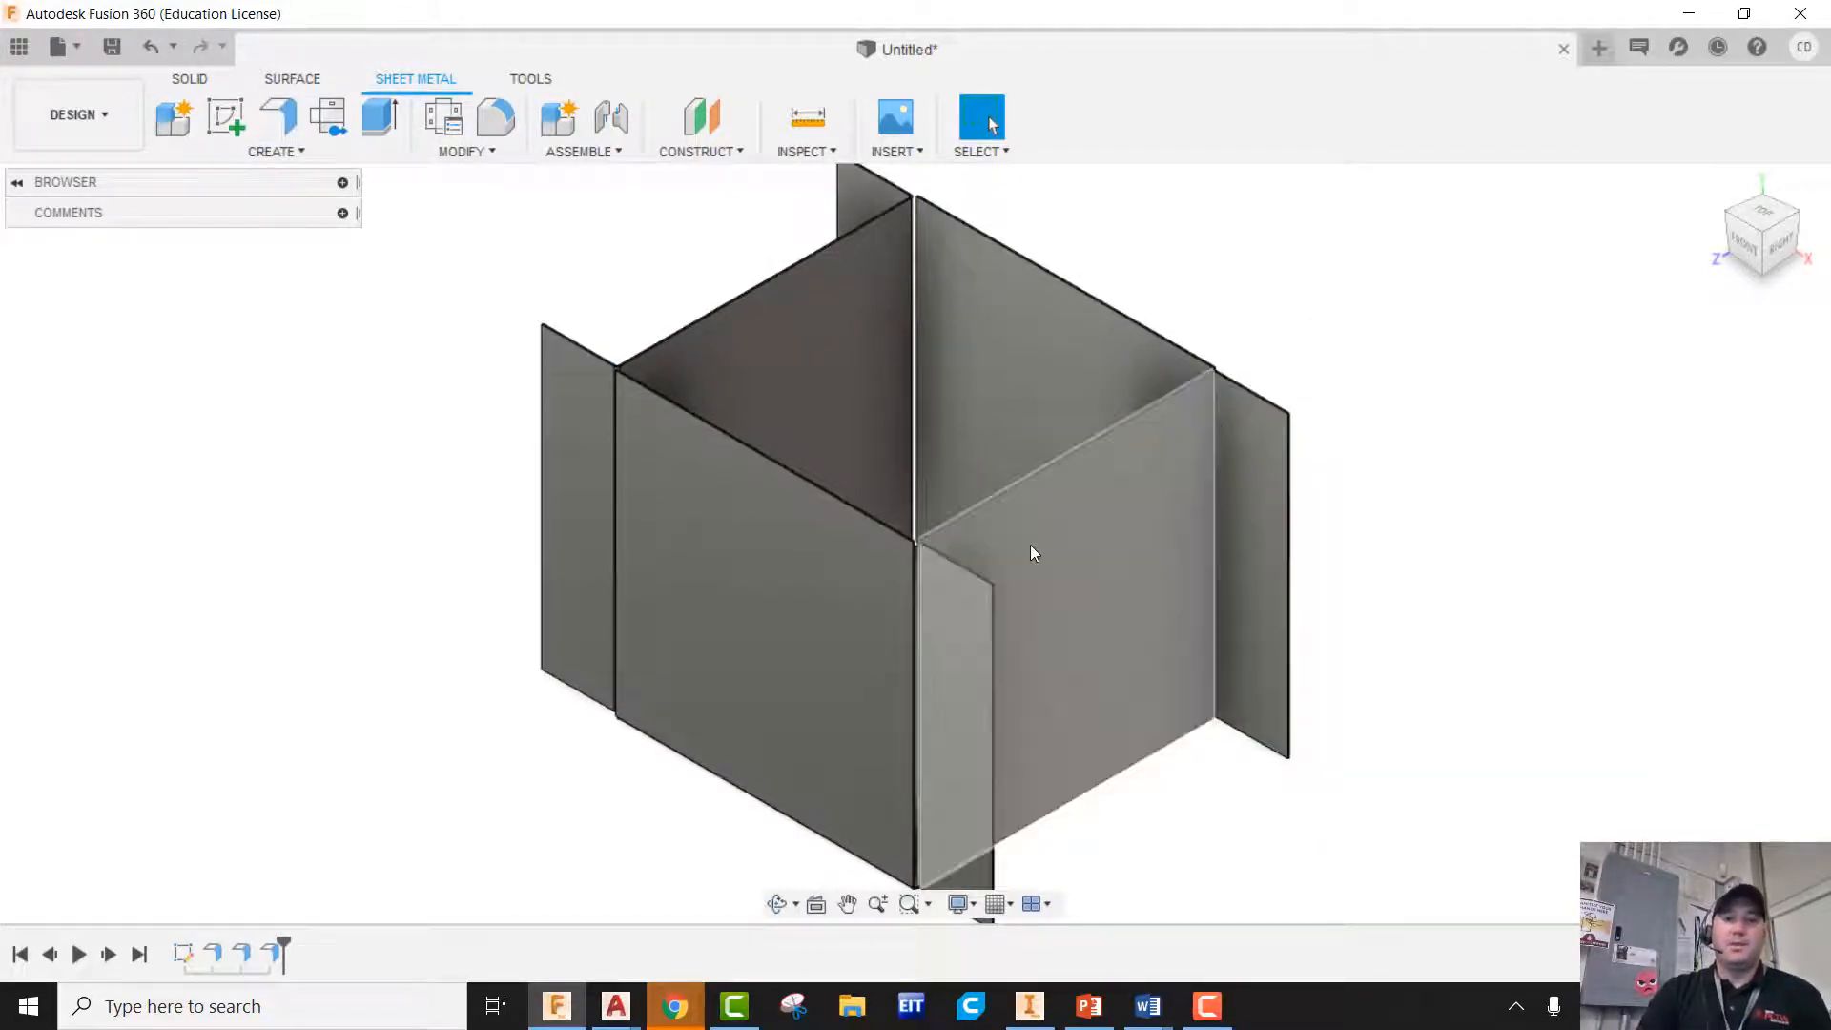
Start an equal-distance chamfer on the upper and lower outer corner edges of the right wall's front tab
{"action": "middle_click_drag", "start_coordinate": [1081, 547], "coordinate": [1029, 528]}
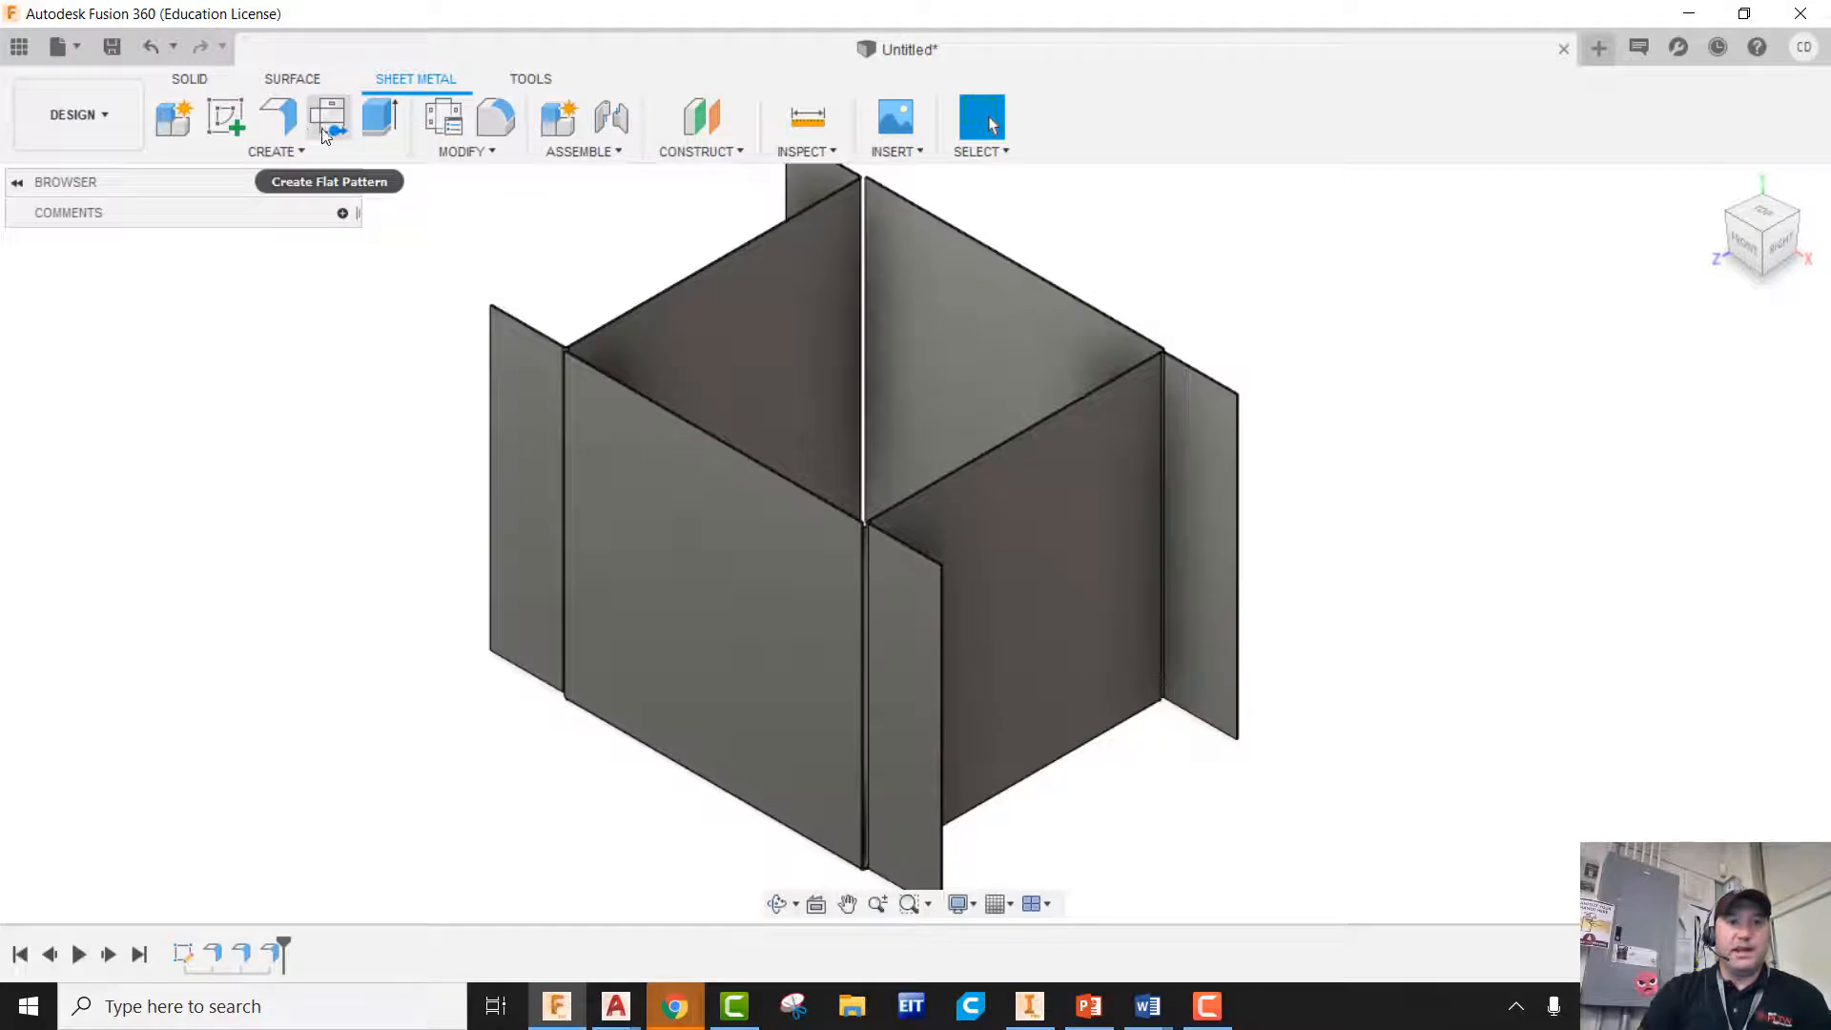
{"action": "left_click", "coordinate": [481, 145]}
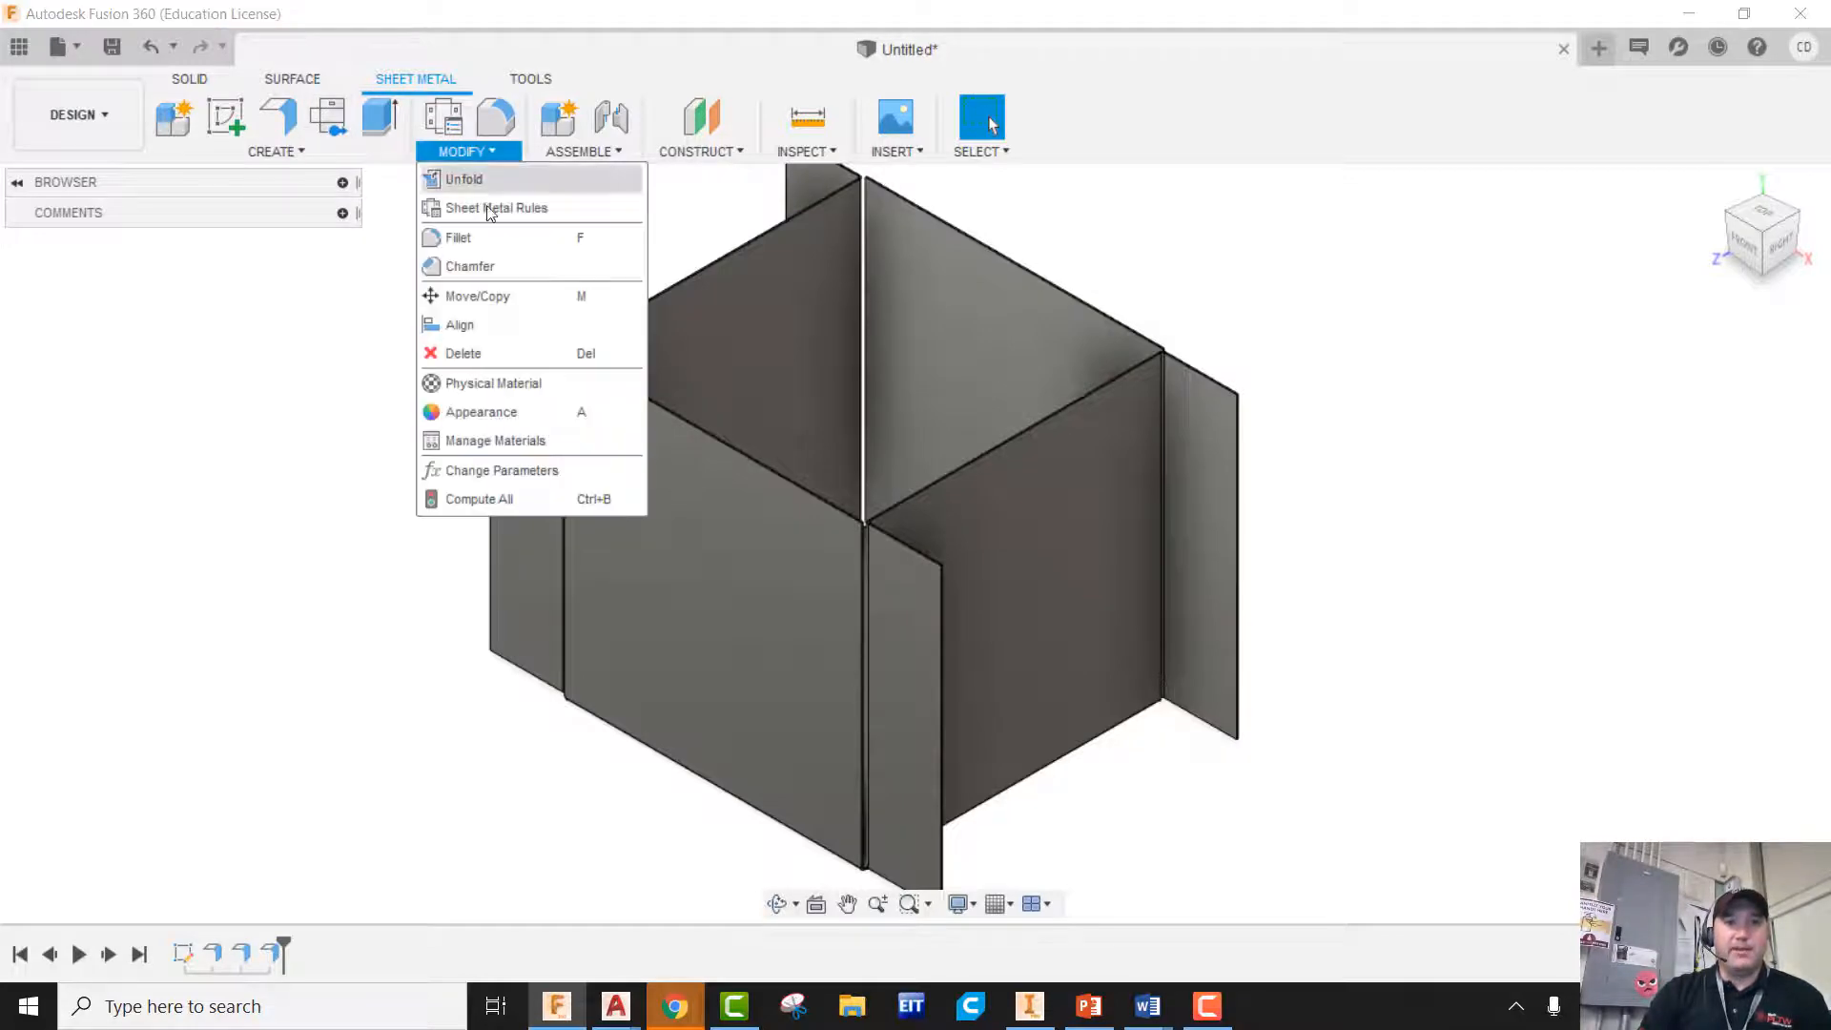
{"action": "left_click", "coordinate": [477, 269]}
{"action": "scroll", "coordinate": [930, 563], "scroll_direction": "up", "scroll_amount": 10}
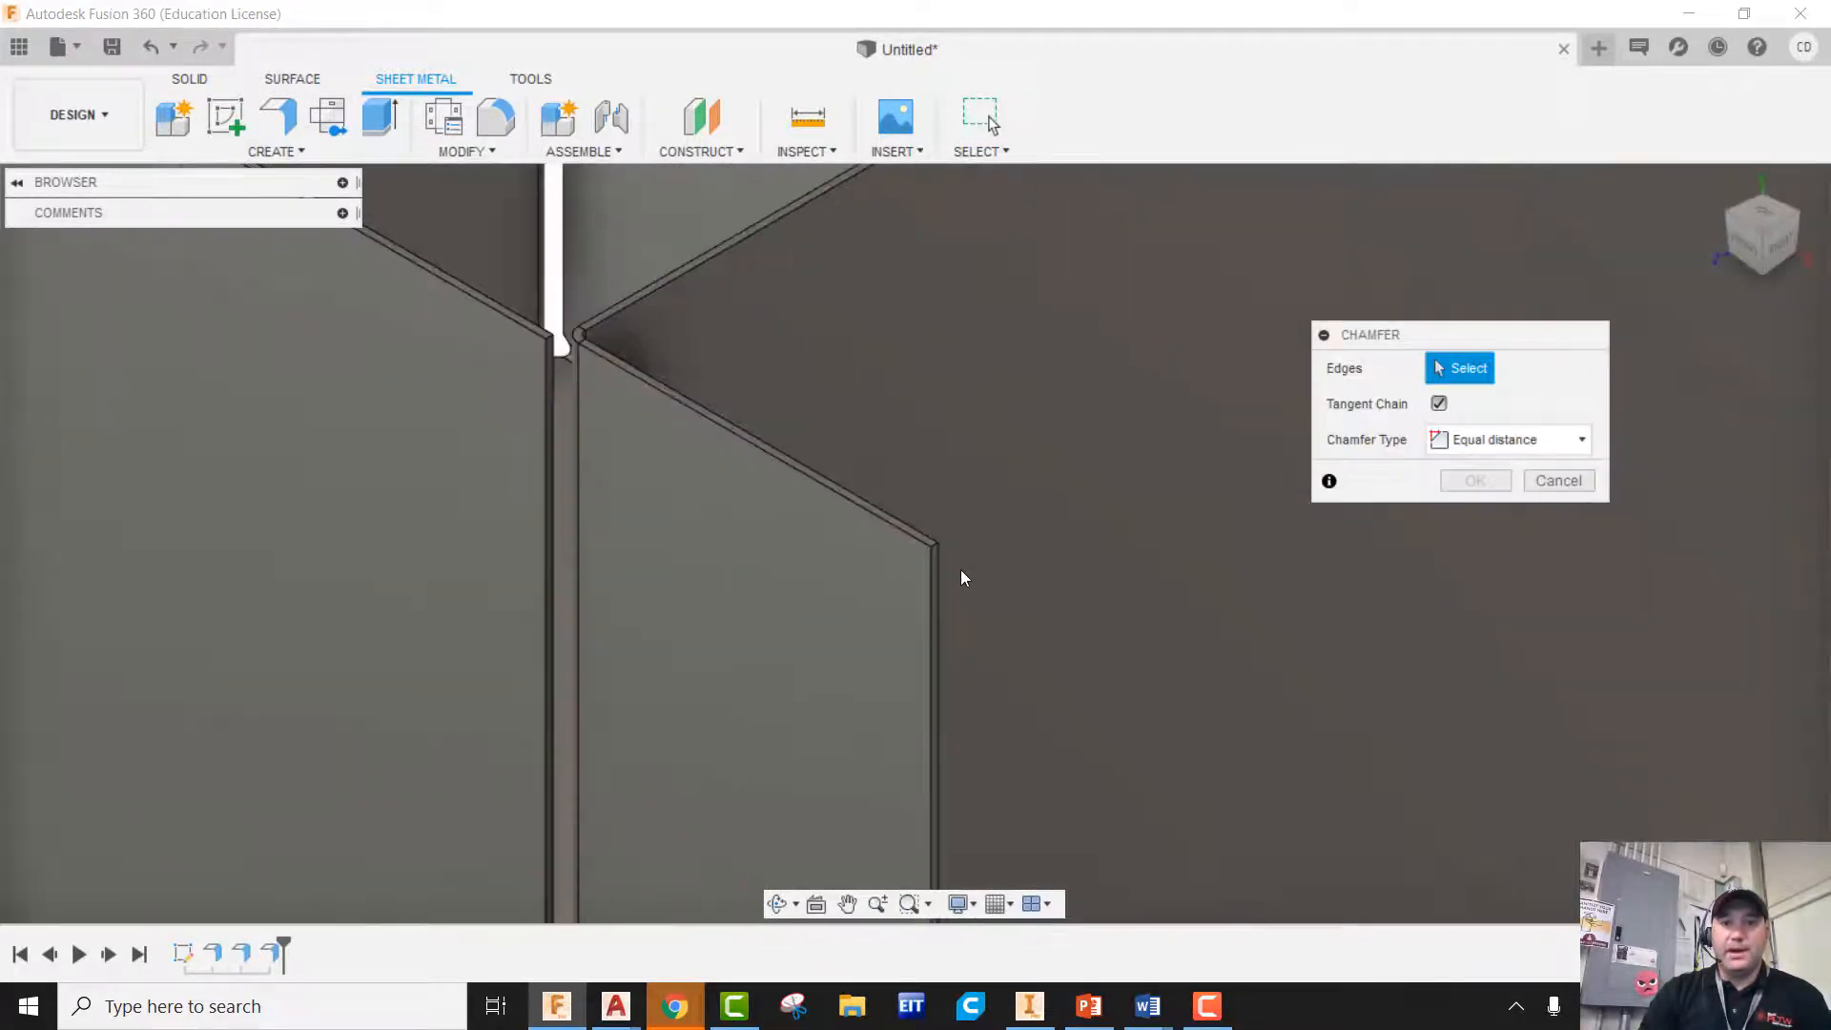
{"action": "left_click", "coordinate": [906, 515]}
{"action": "scroll", "coordinate": [876, 410], "scroll_direction": "down", "scroll_amount": 5}
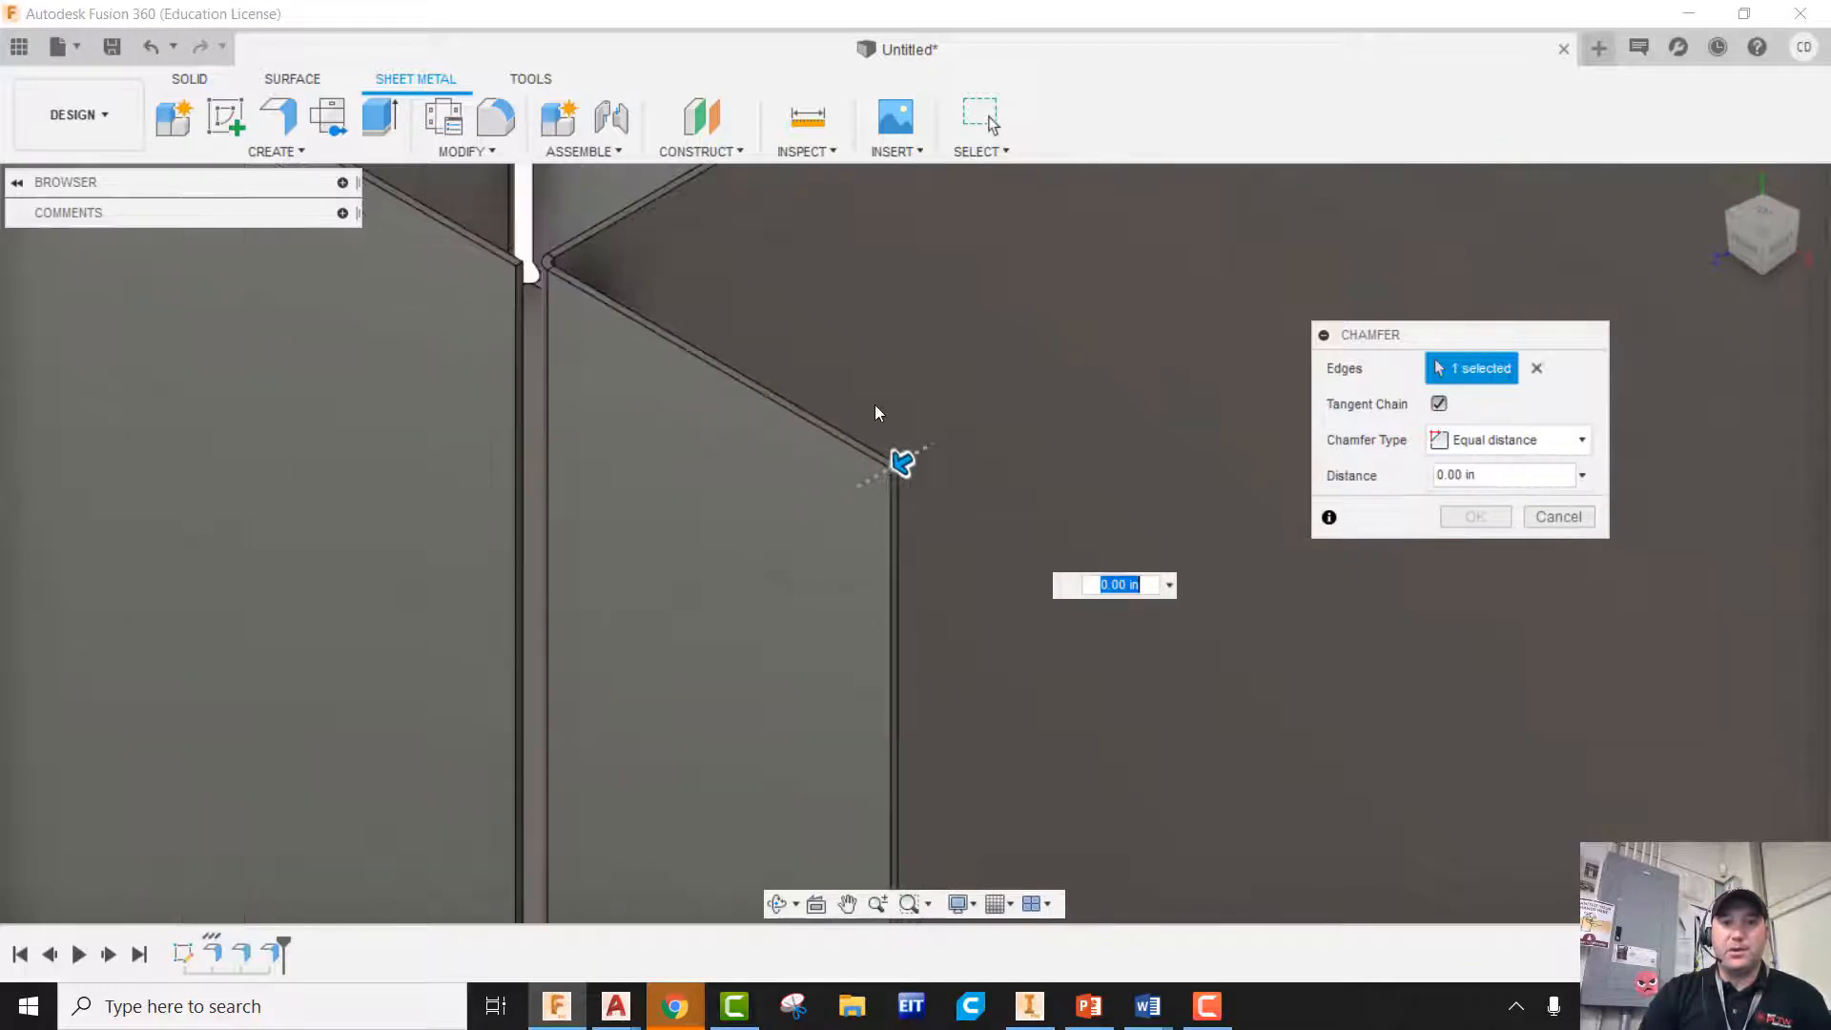
{"action": "scroll", "coordinate": [874, 404], "scroll_direction": "down", "scroll_amount": 5}
{"action": "scroll", "coordinate": [865, 817], "scroll_direction": "up", "scroll_amount": 10}
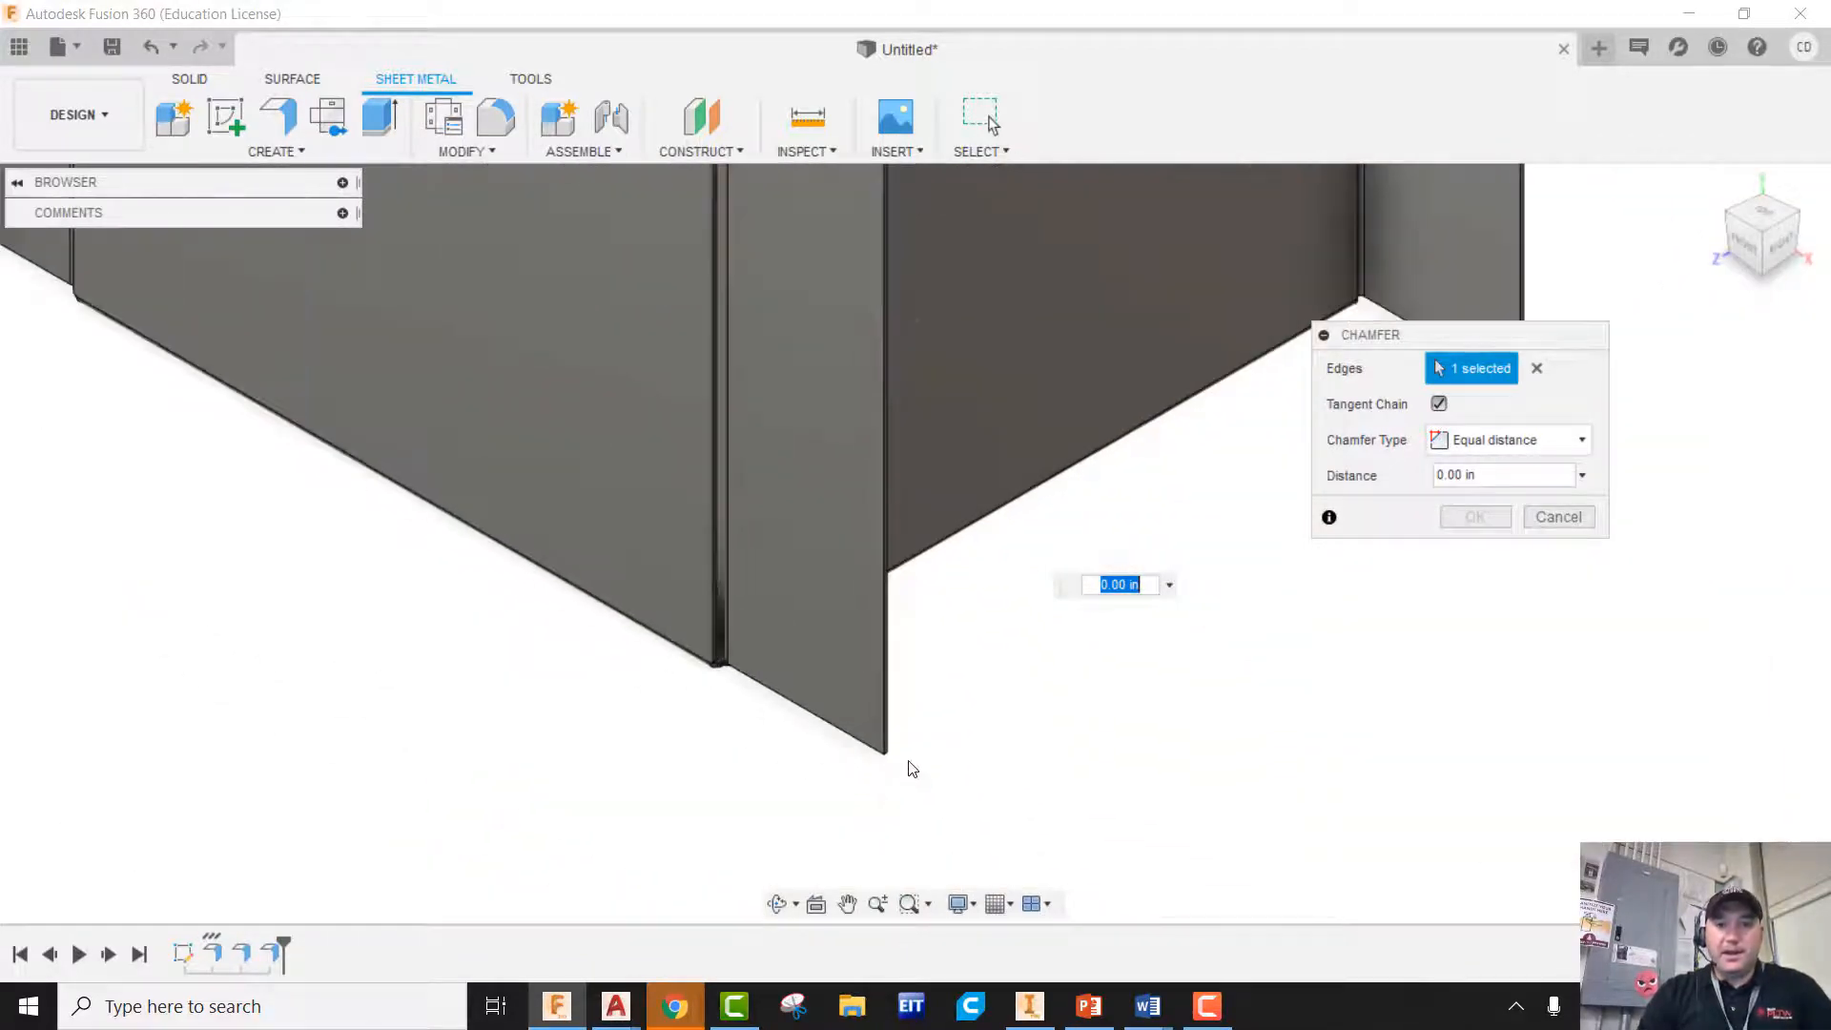
{"action": "left_click", "coordinate": [858, 736]}
{"action": "scroll", "coordinate": [610, 739], "scroll_direction": "down", "scroll_amount": 5}
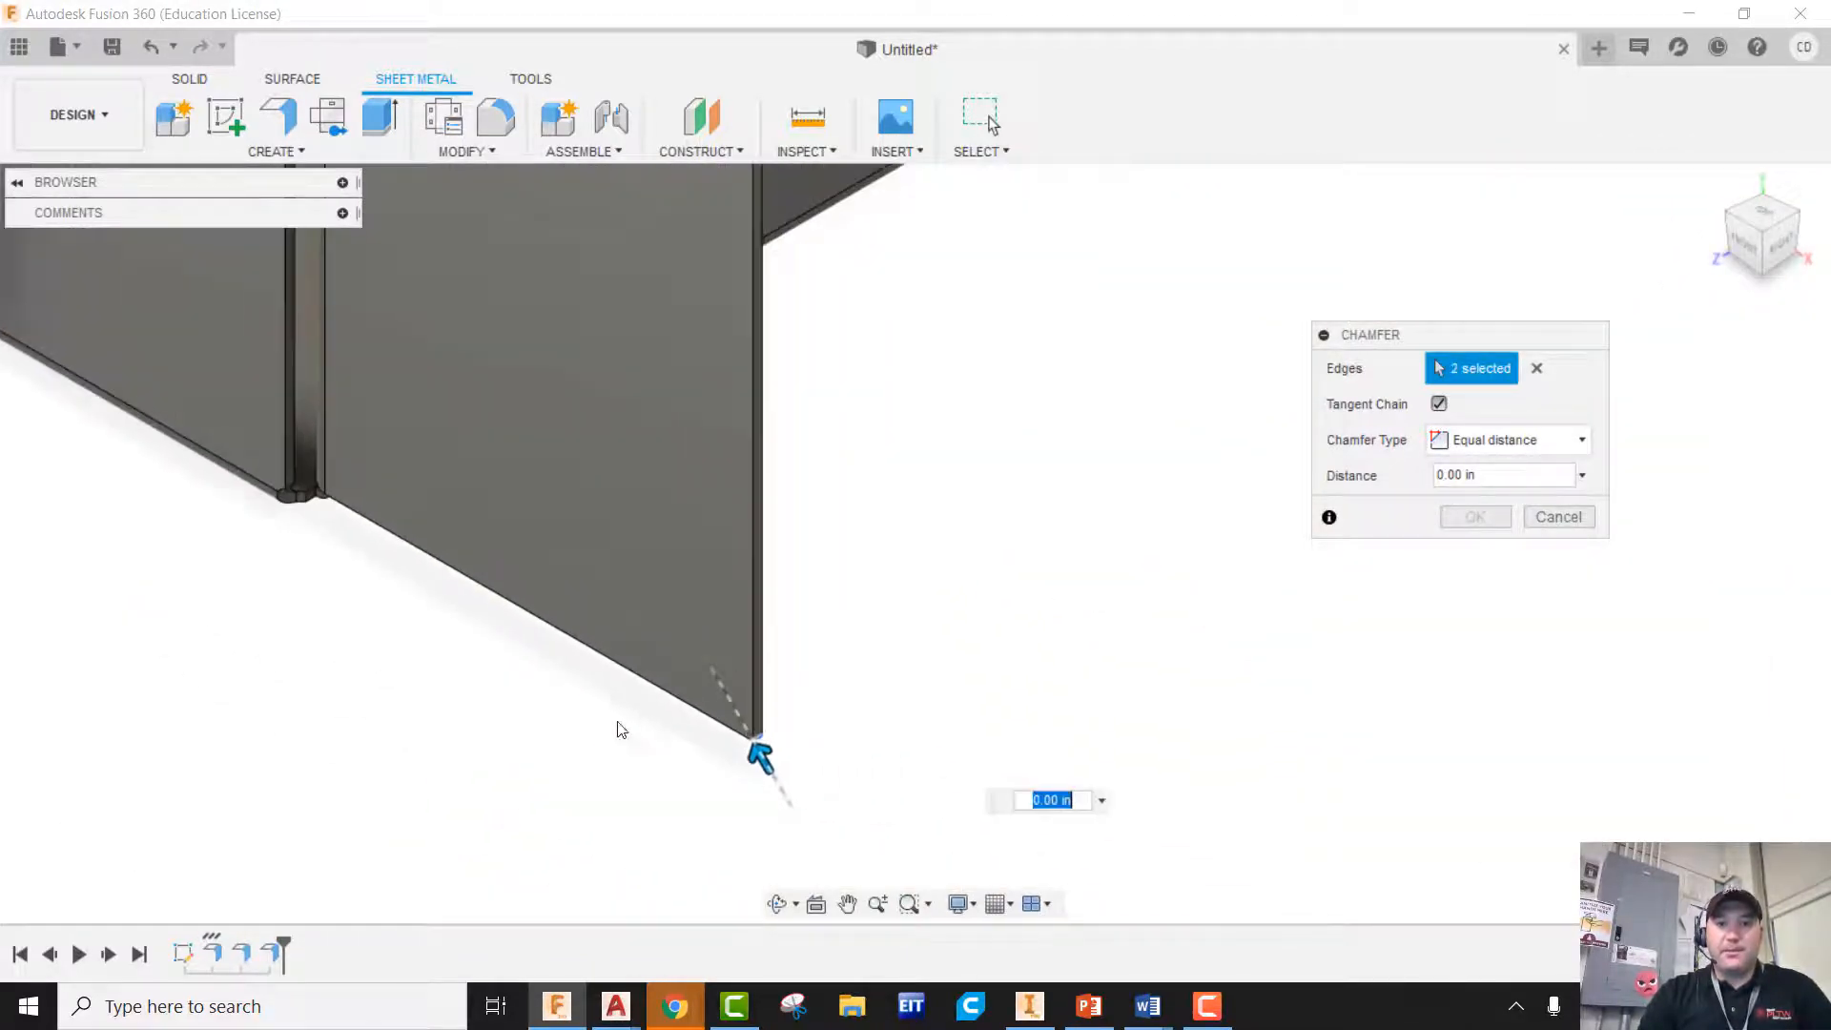
Add the upper and lower outer corners of the right wall's rear tab and chamfer all four corners by 0.5 in
{"action": "scroll", "coordinate": [604, 747], "scroll_direction": "down", "scroll_amount": 3}
{"action": "scroll", "coordinate": [1082, 487], "scroll_direction": "up", "scroll_amount": 6}
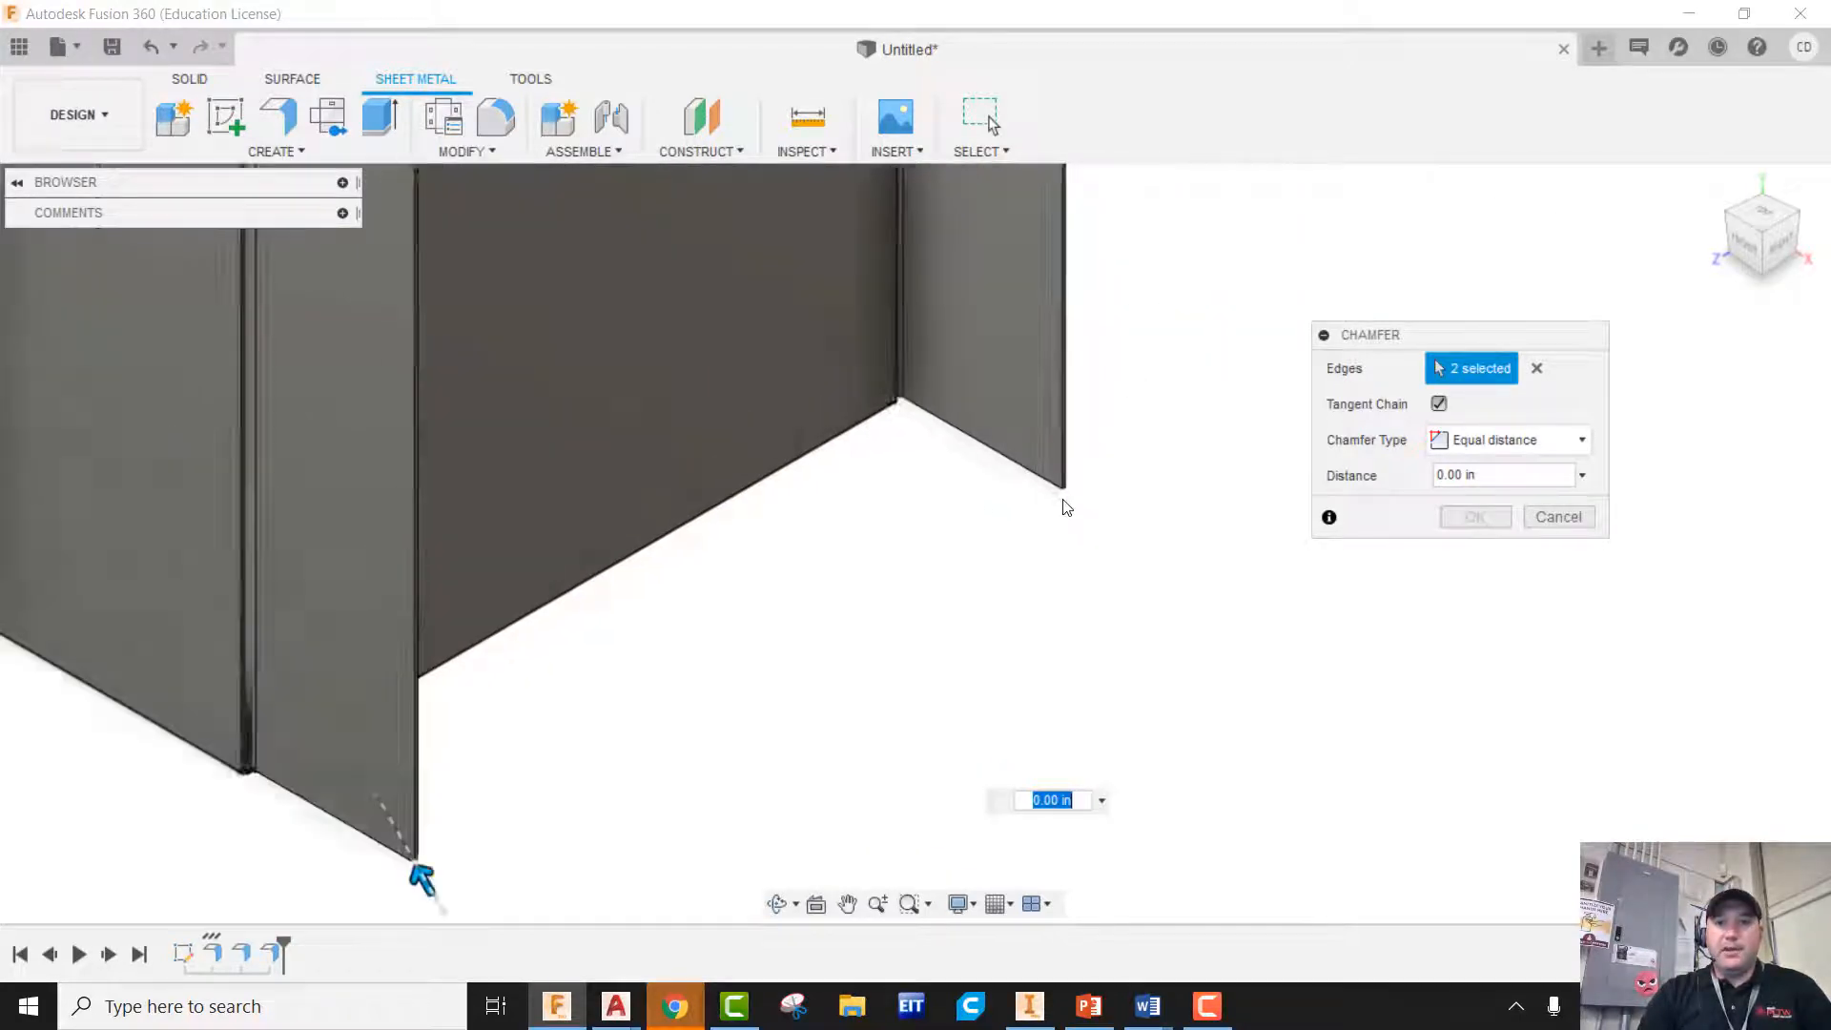
{"action": "scroll", "coordinate": [1017, 588], "scroll_direction": "down", "scroll_amount": 10}
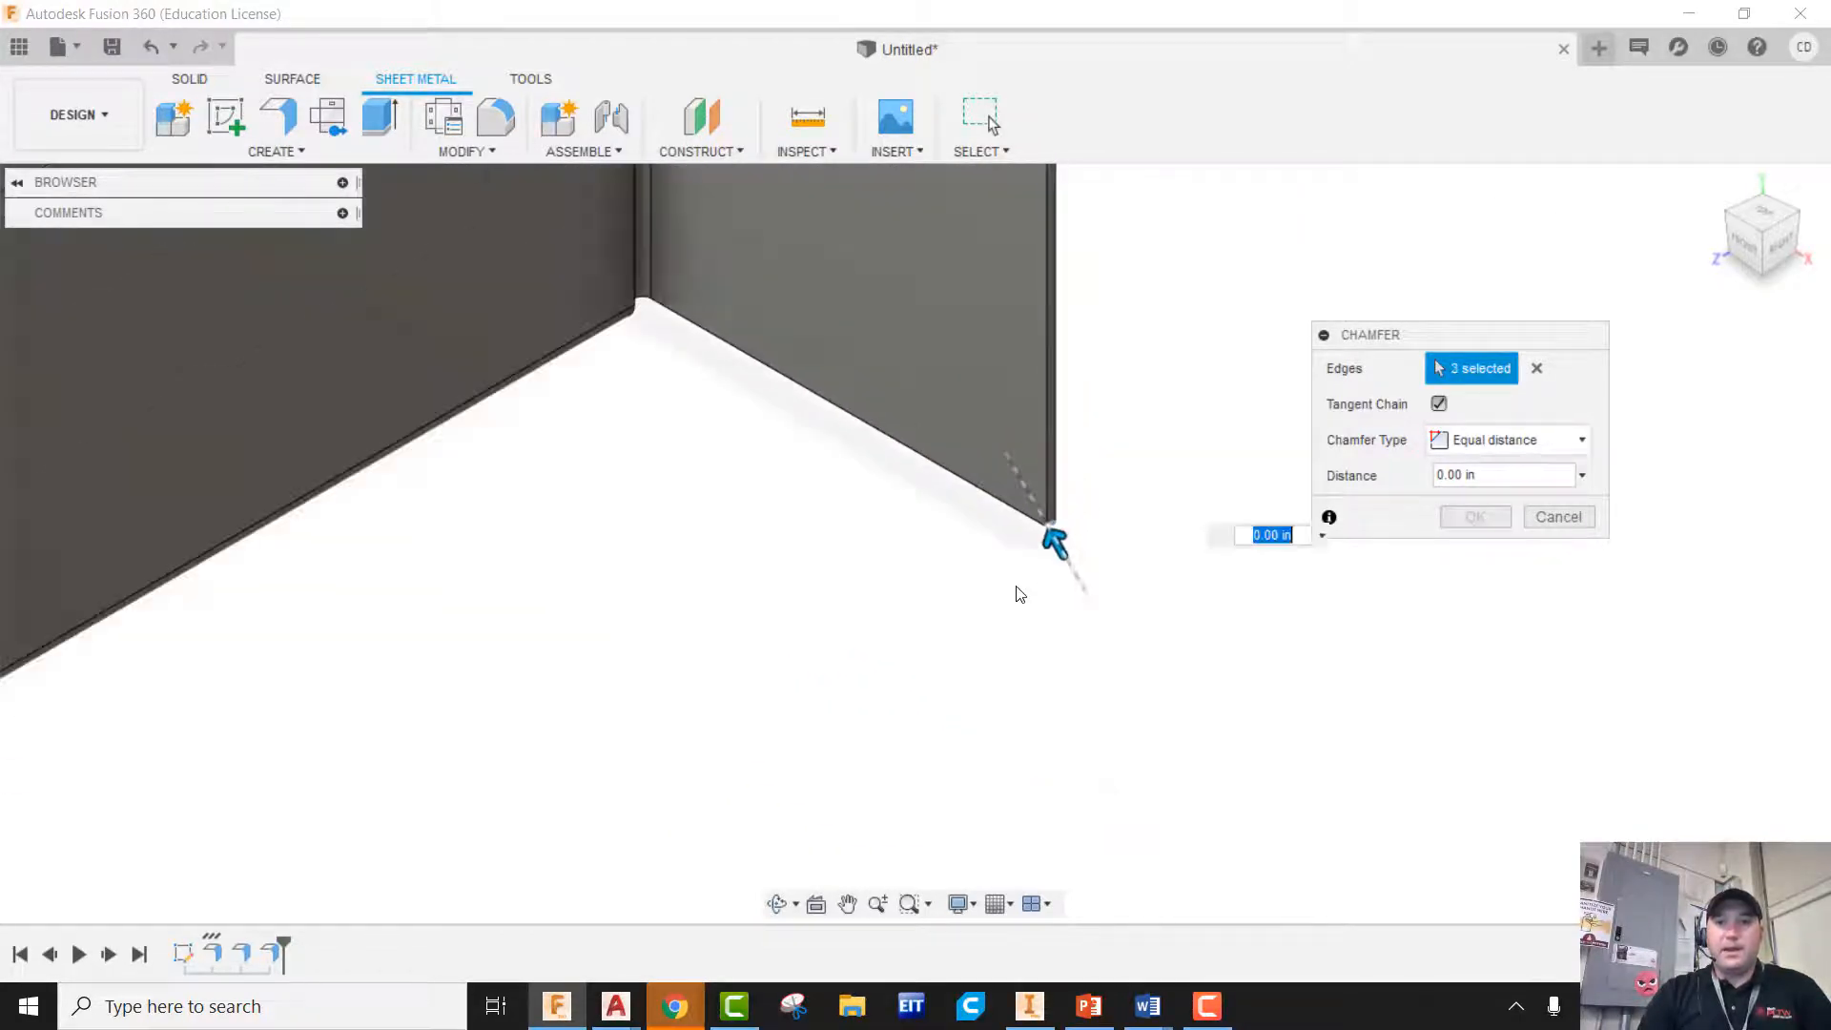
{"action": "middle_click_drag", "start_coordinate": [1054, 277], "coordinate": [1028, 536]}
{"action": "scroll", "coordinate": [983, 424], "scroll_direction": "up", "scroll_amount": 8}
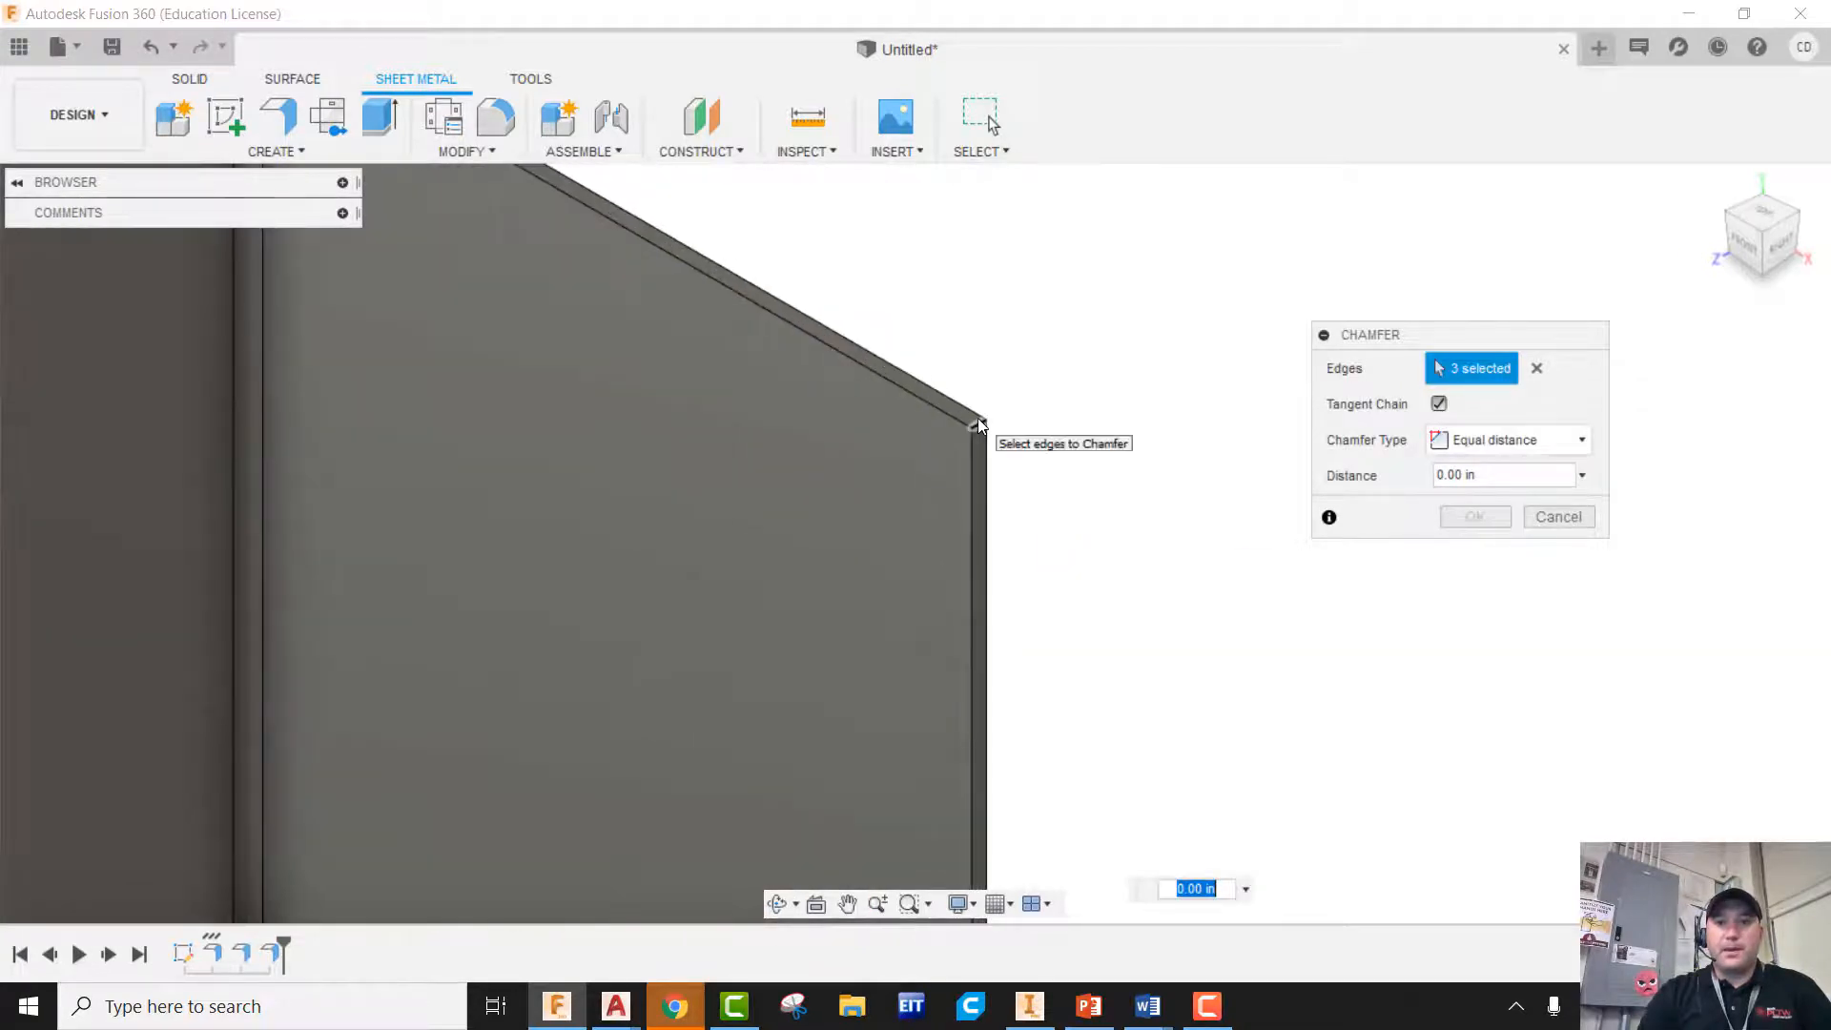
{"action": "left_click", "coordinate": [990, 415]}
{"action": "scroll", "coordinate": [1000, 408], "scroll_direction": "down", "scroll_amount": 4}
{"action": "scroll", "coordinate": [1006, 407], "scroll_direction": "down", "scroll_amount": 2}
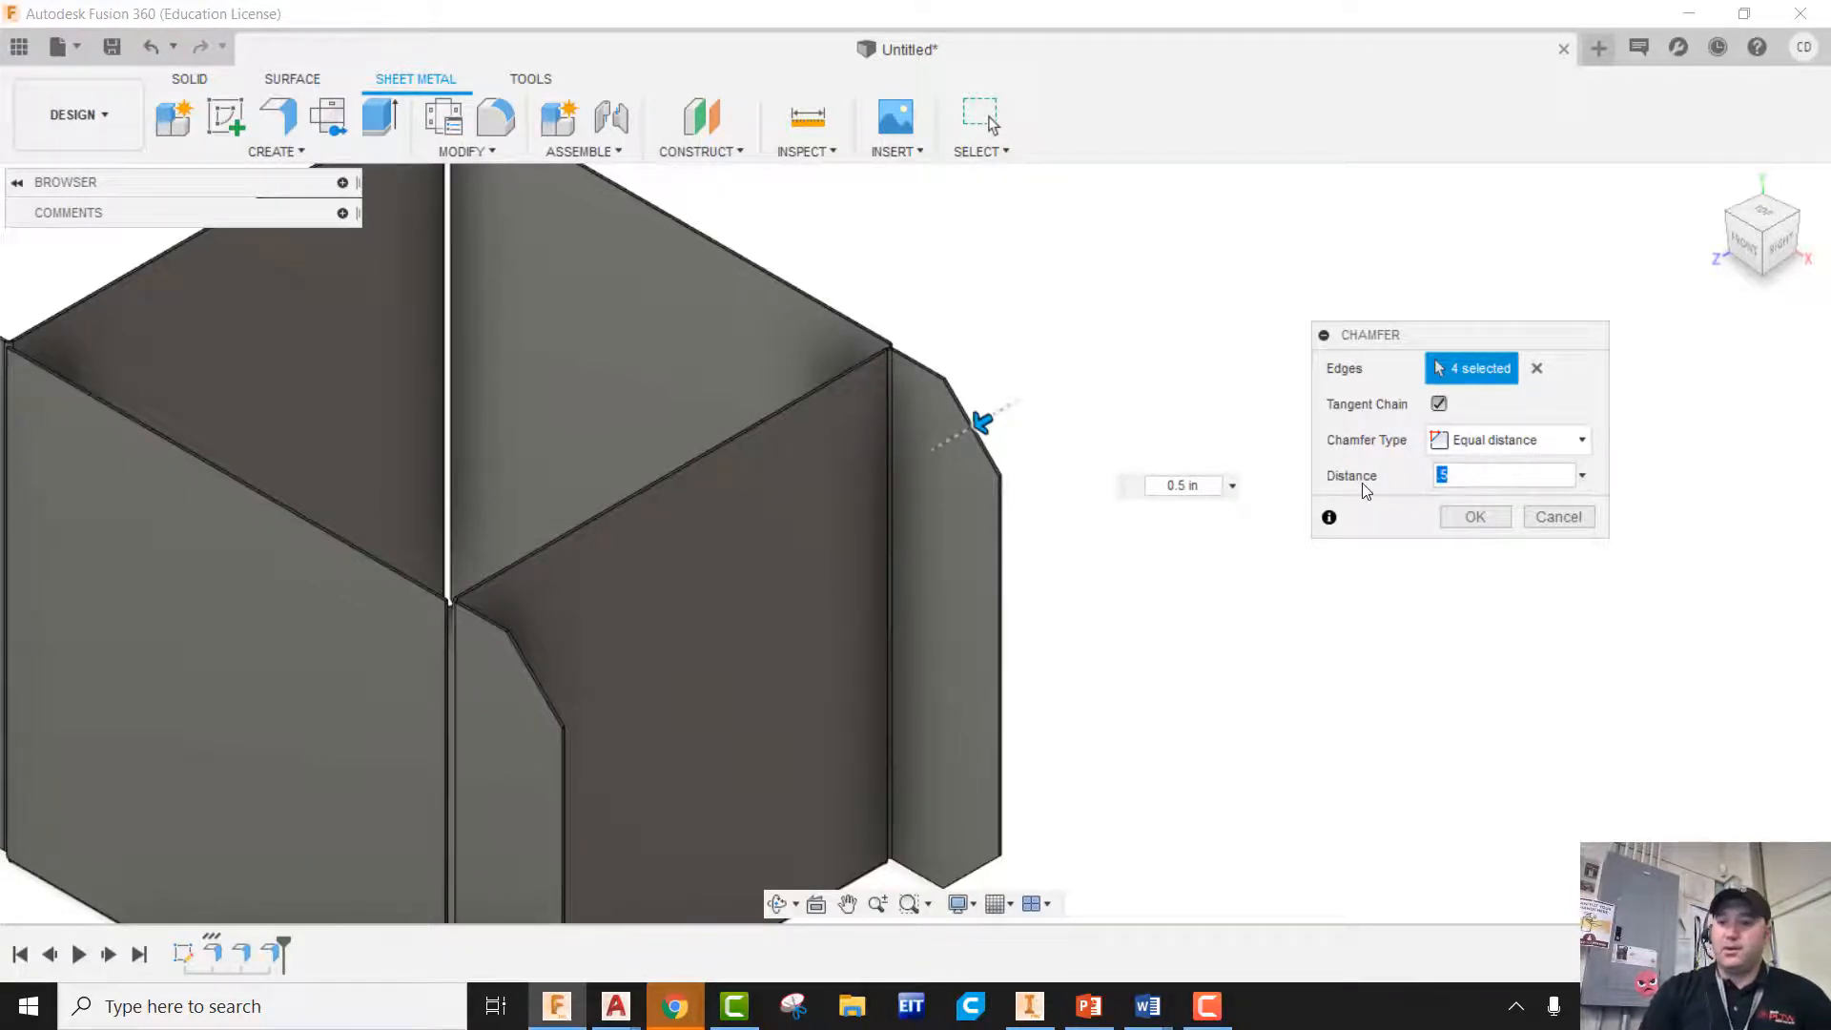
{"action": "left_click", "coordinate": [1475, 517]}
Start an equal-distance chamfer on the upper and lower outer corner edges of the left wall's front tab
{"action": "scroll", "coordinate": [1325, 462], "scroll_direction": "down", "scroll_amount": 3}
{"action": "scroll", "coordinate": [1325, 462], "scroll_direction": "down", "scroll_amount": 1}
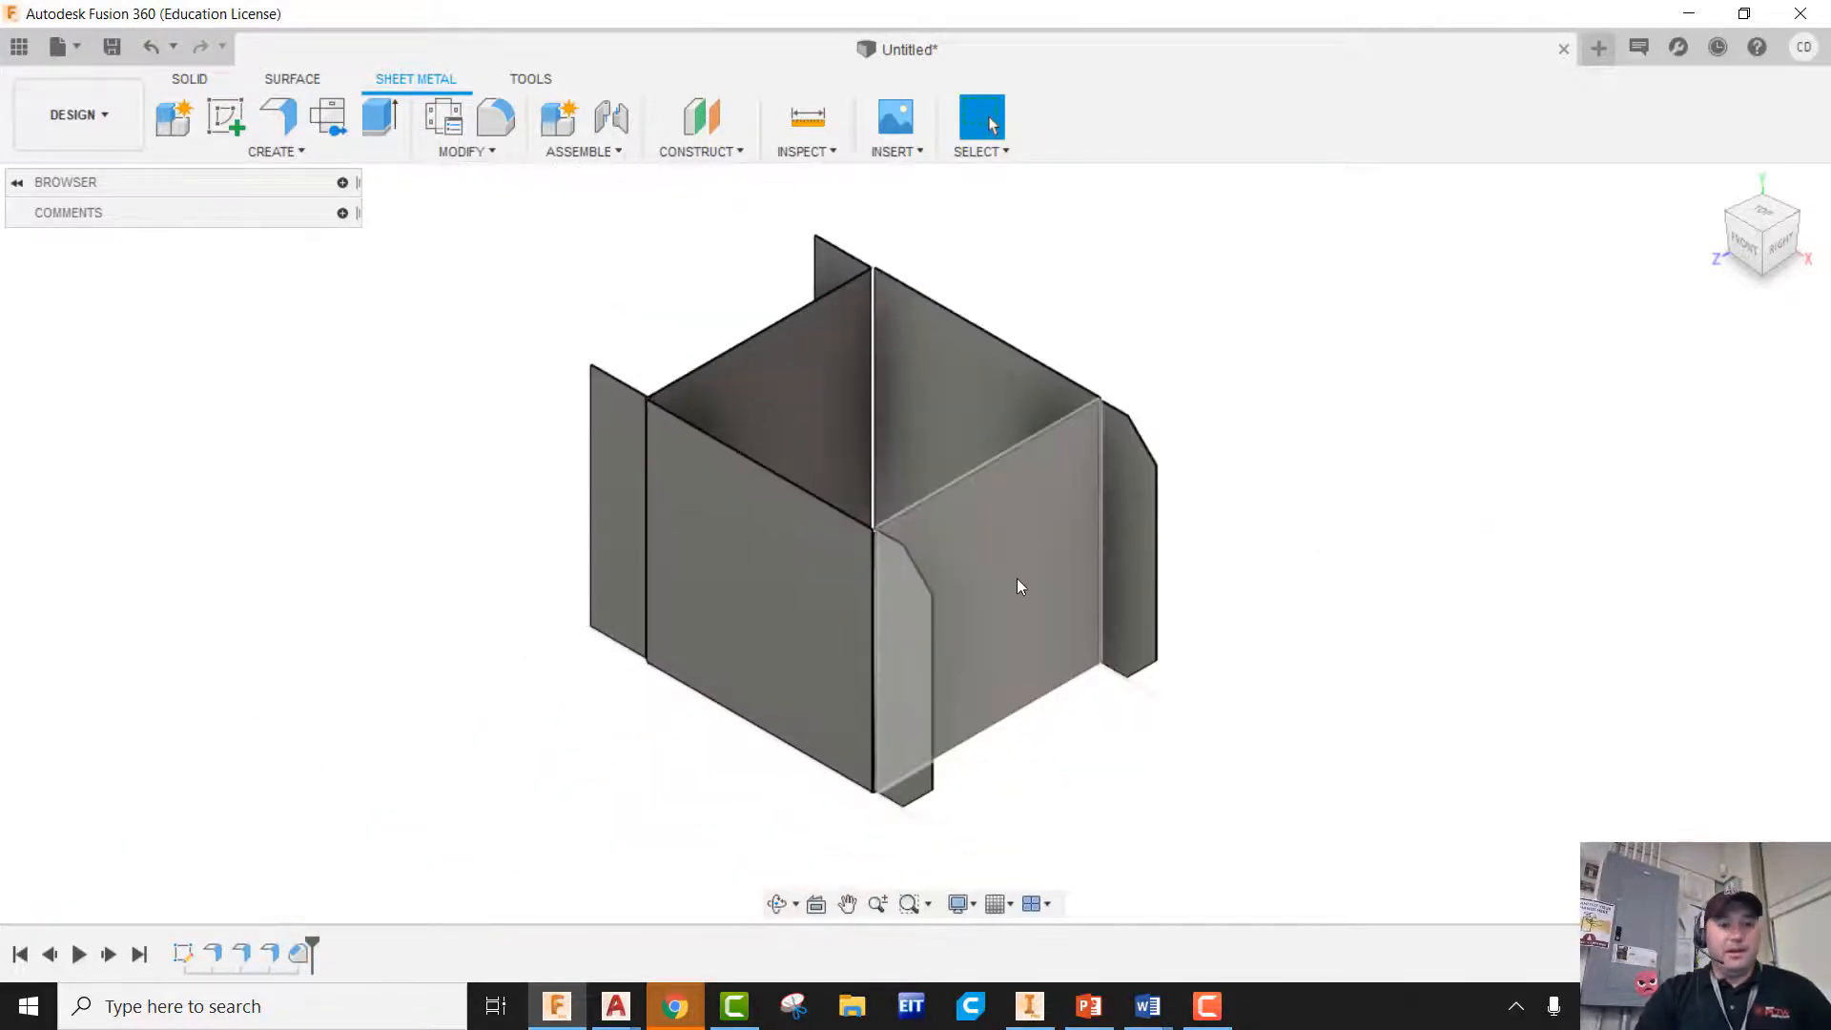
{"action": "middle_click_drag", "start_coordinate": [1017, 585], "coordinate": [1193, 587], "text": "shift"}
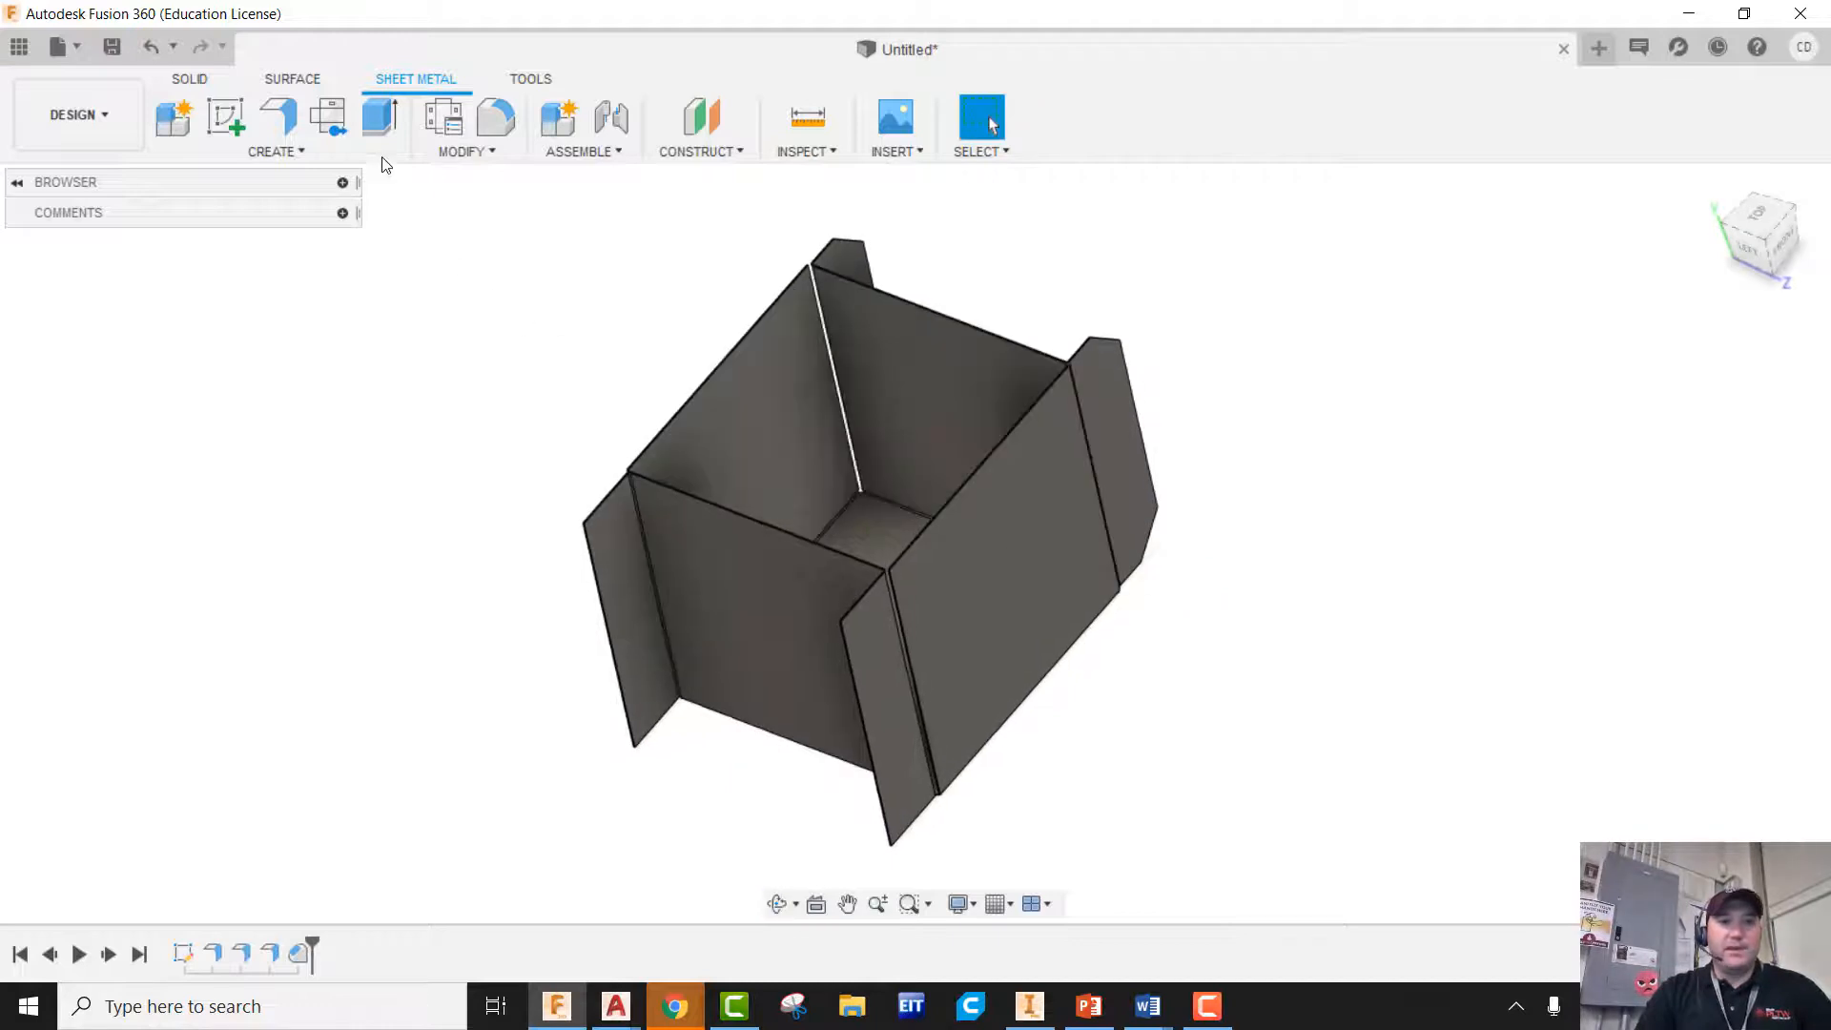
{"action": "left_click", "coordinate": [463, 153]}
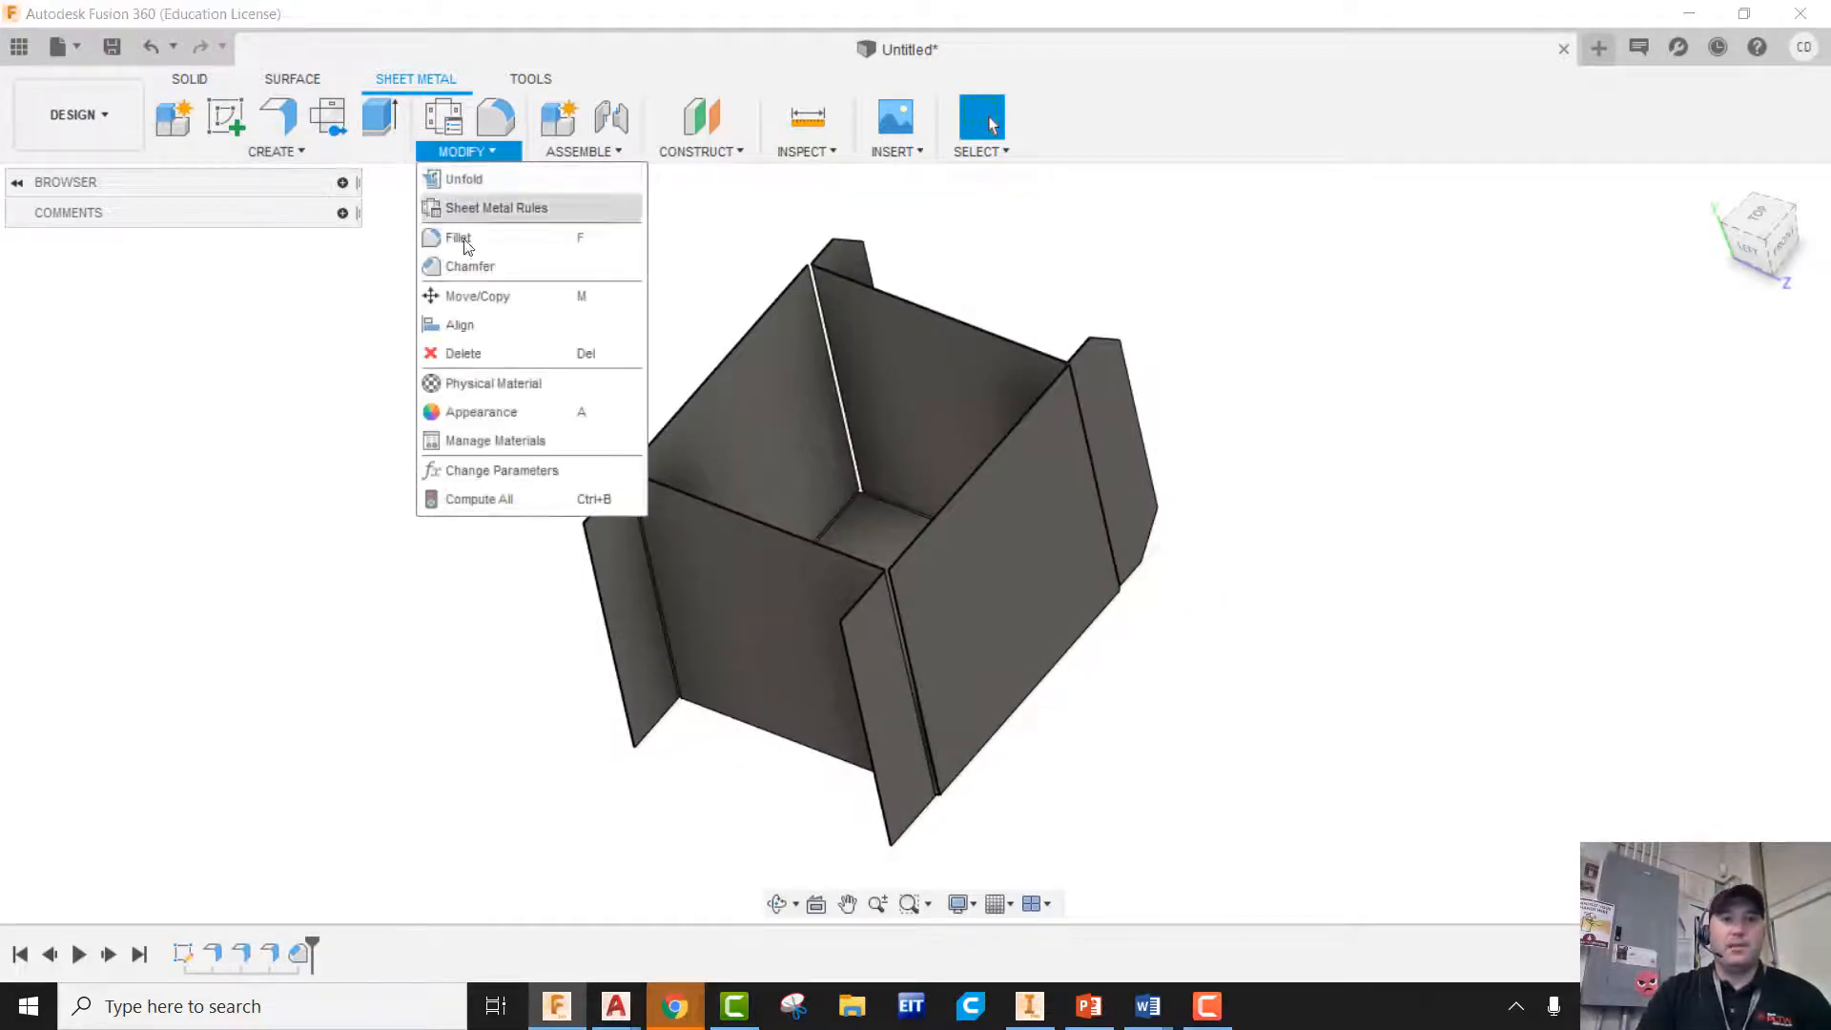
{"action": "left_click", "coordinate": [466, 267]}
{"action": "scroll", "coordinate": [839, 620], "scroll_direction": "up", "scroll_amount": 6}
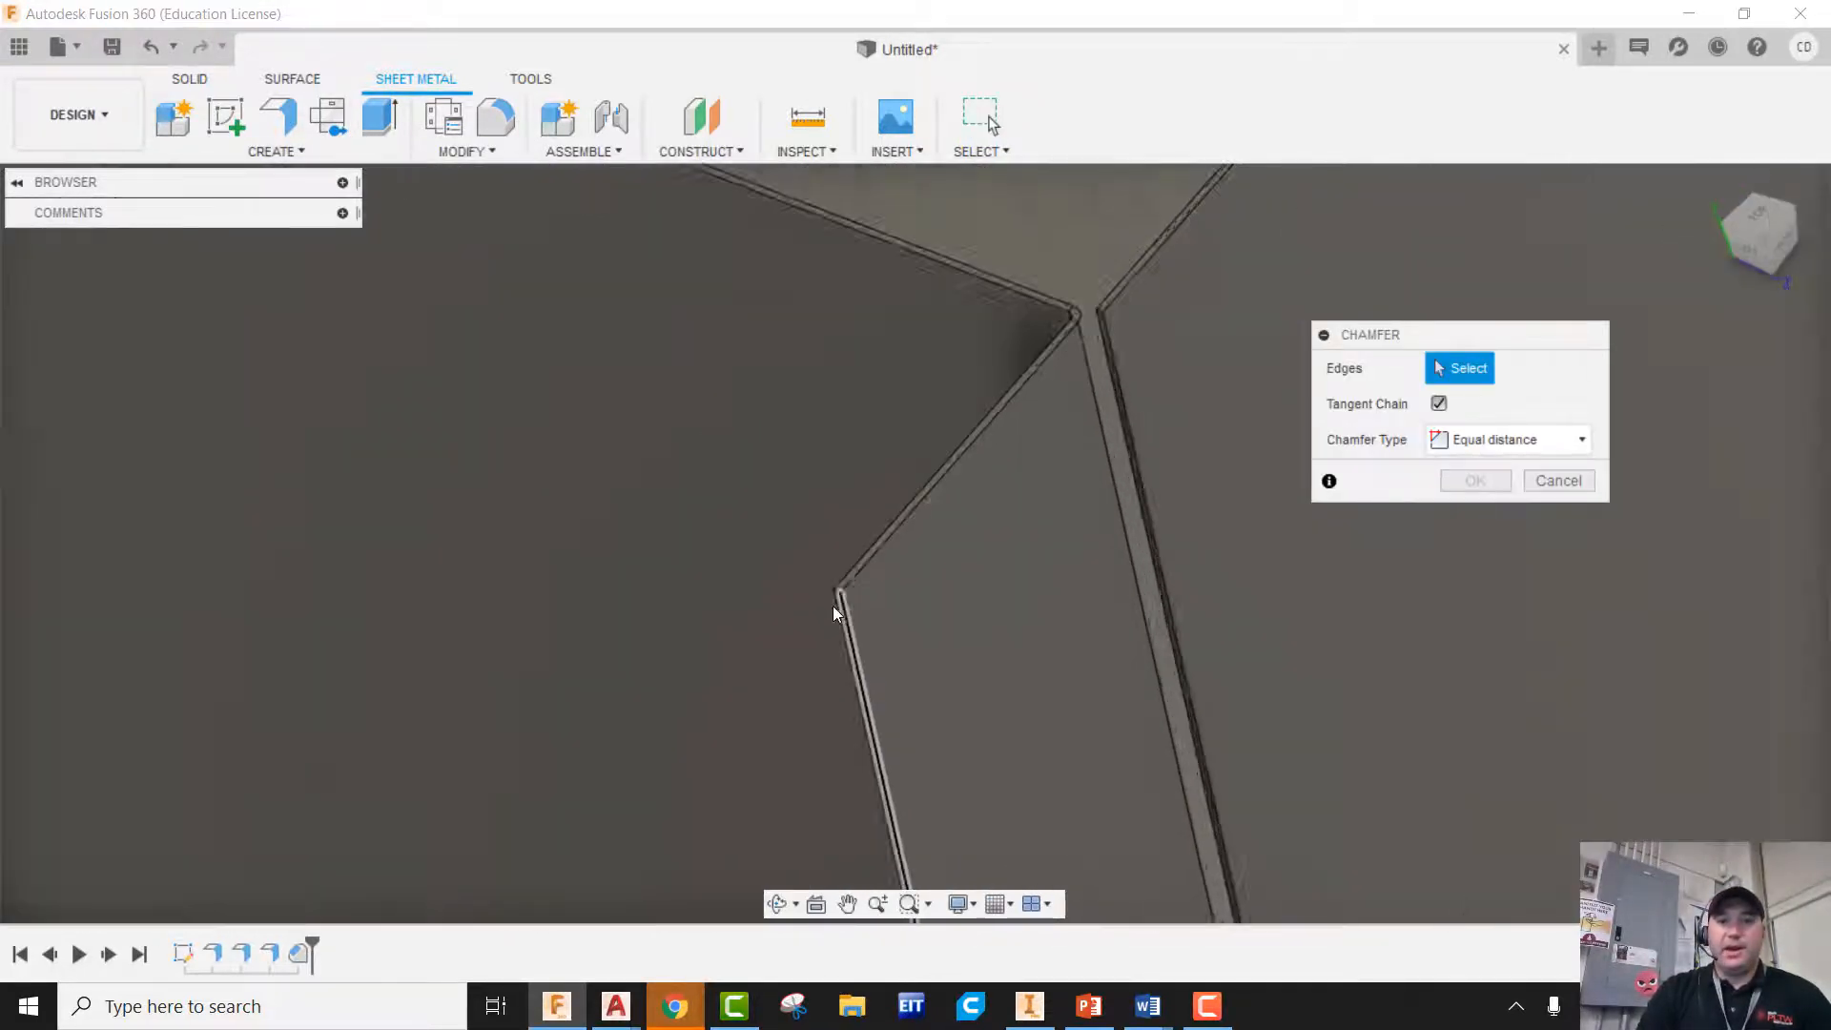
{"action": "left_click", "coordinate": [856, 564]}
{"action": "scroll", "coordinate": [822, 420], "scroll_direction": "down", "scroll_amount": 3}
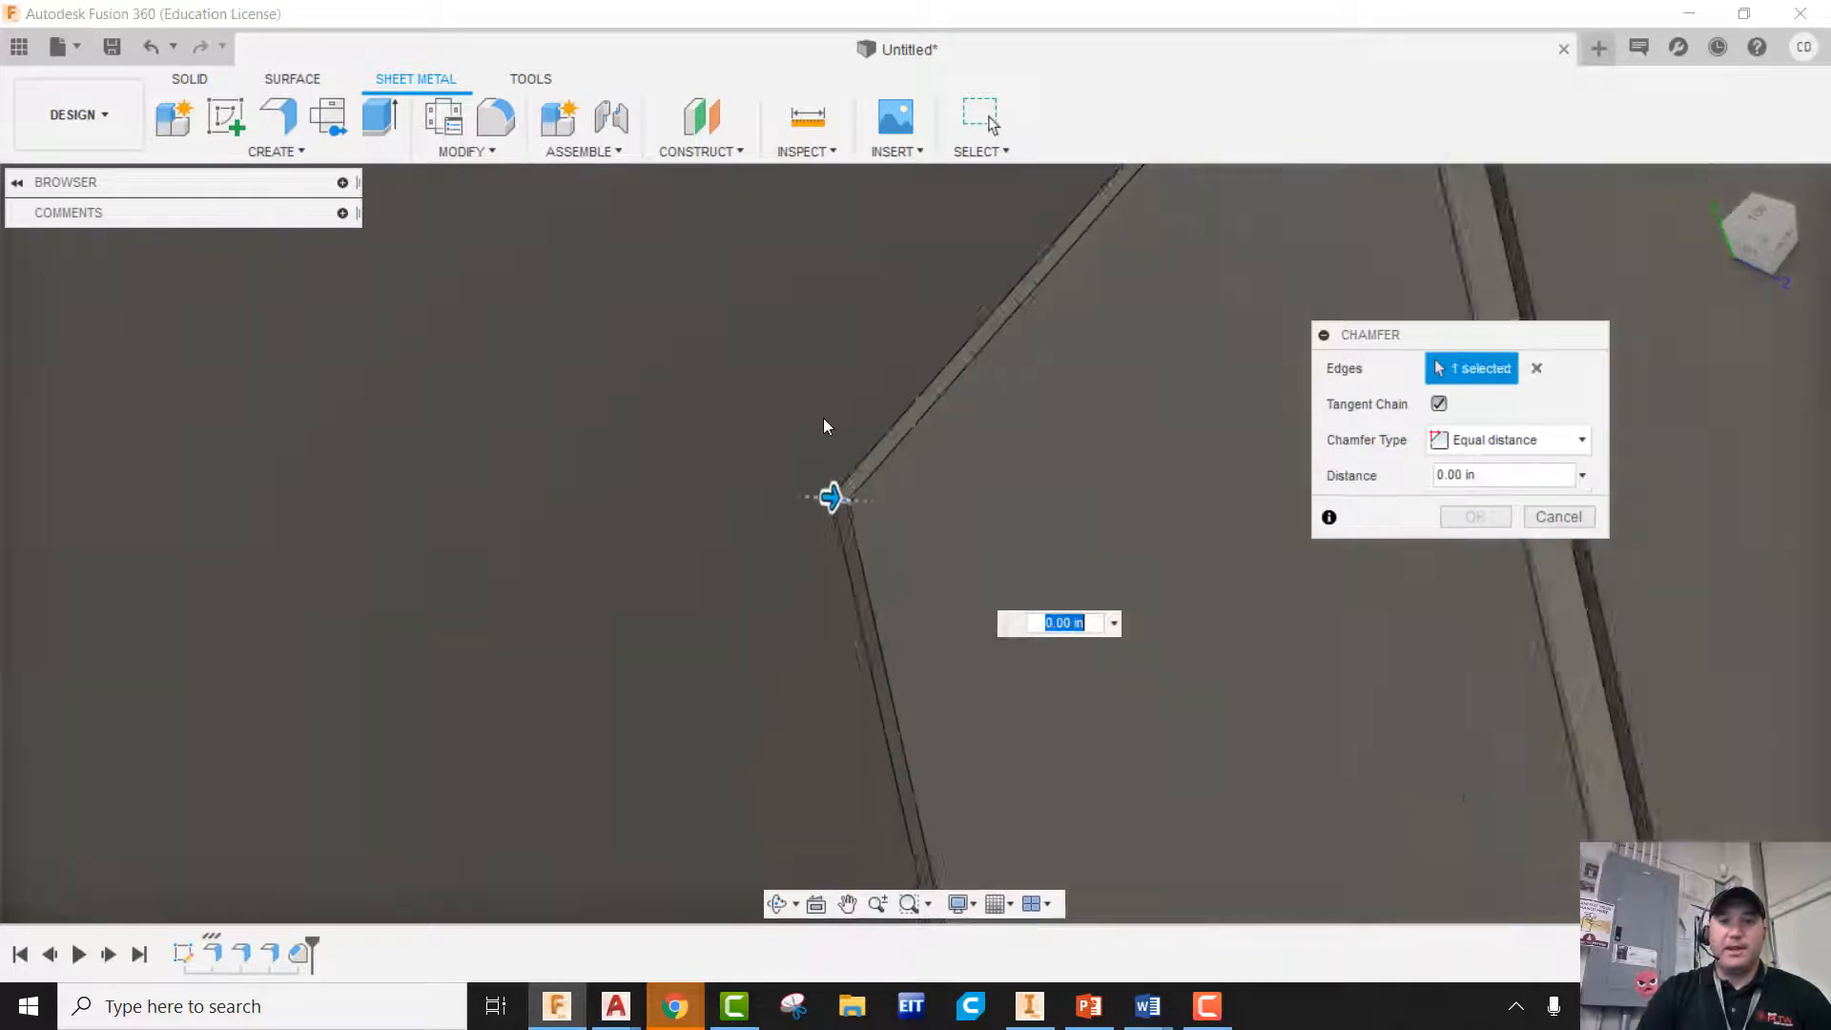
{"action": "scroll", "coordinate": [828, 434], "scroll_direction": "down", "scroll_amount": 3}
{"action": "middle_click_drag", "start_coordinate": [929, 784], "coordinate": [824, 417]}
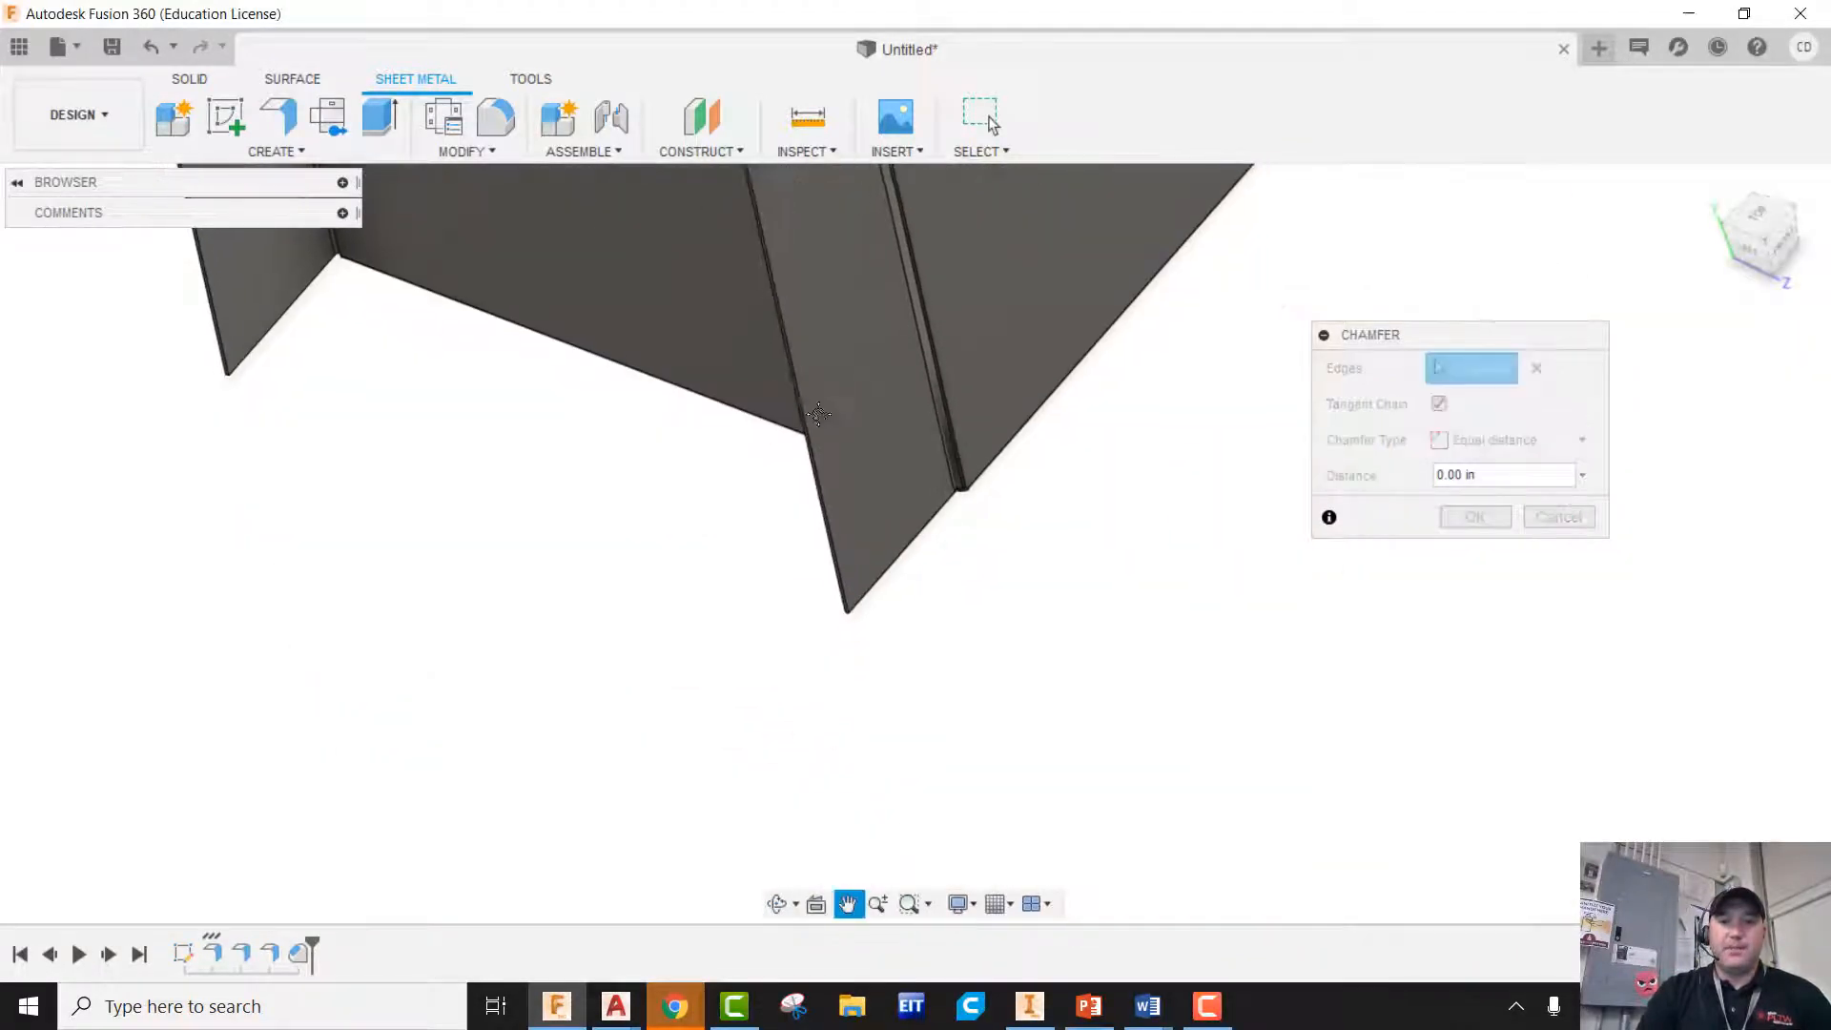
{"action": "scroll", "coordinate": [846, 608], "scroll_direction": "up", "scroll_amount": 8}
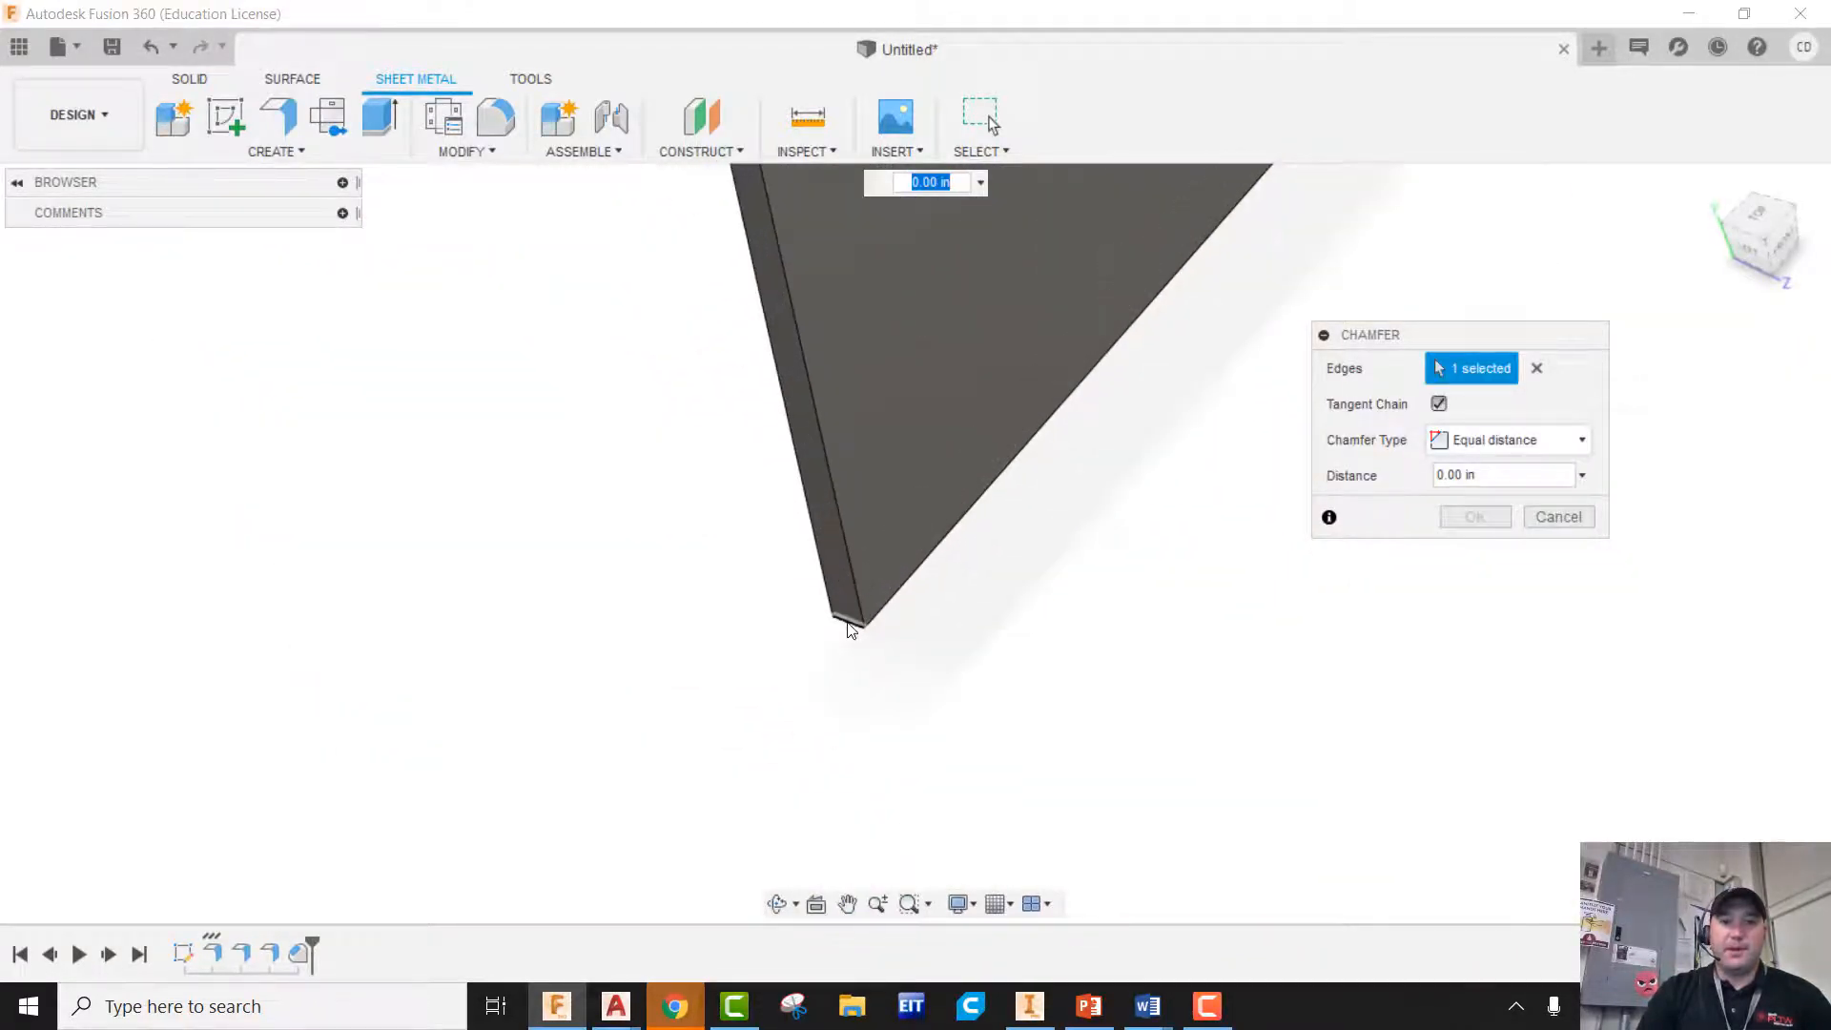
{"action": "left_click", "coordinate": [852, 627]}
Add the upper and lower outer corners of the left wall's rear tab and chamfer all four corners by 0.5 in
{"action": "scroll", "coordinate": [900, 703], "scroll_direction": "down", "scroll_amount": 5}
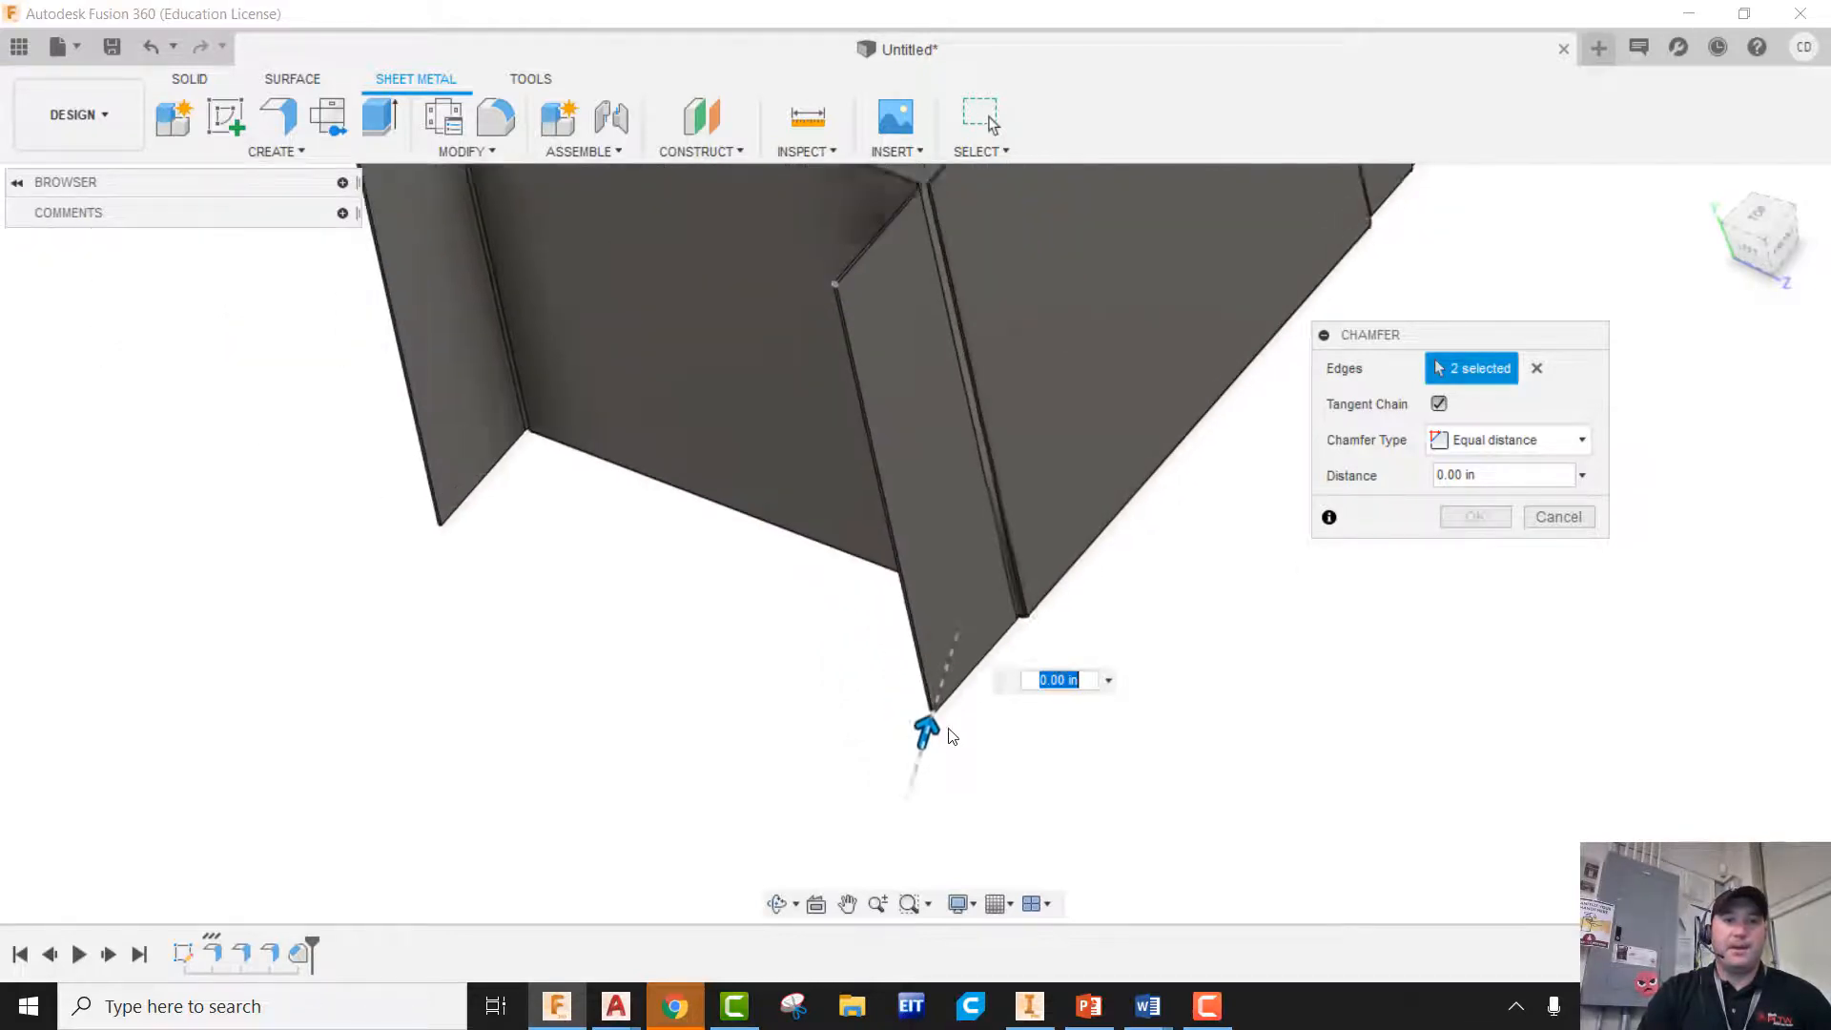
{"action": "scroll", "coordinate": [506, 258], "scroll_direction": "up", "scroll_amount": 10}
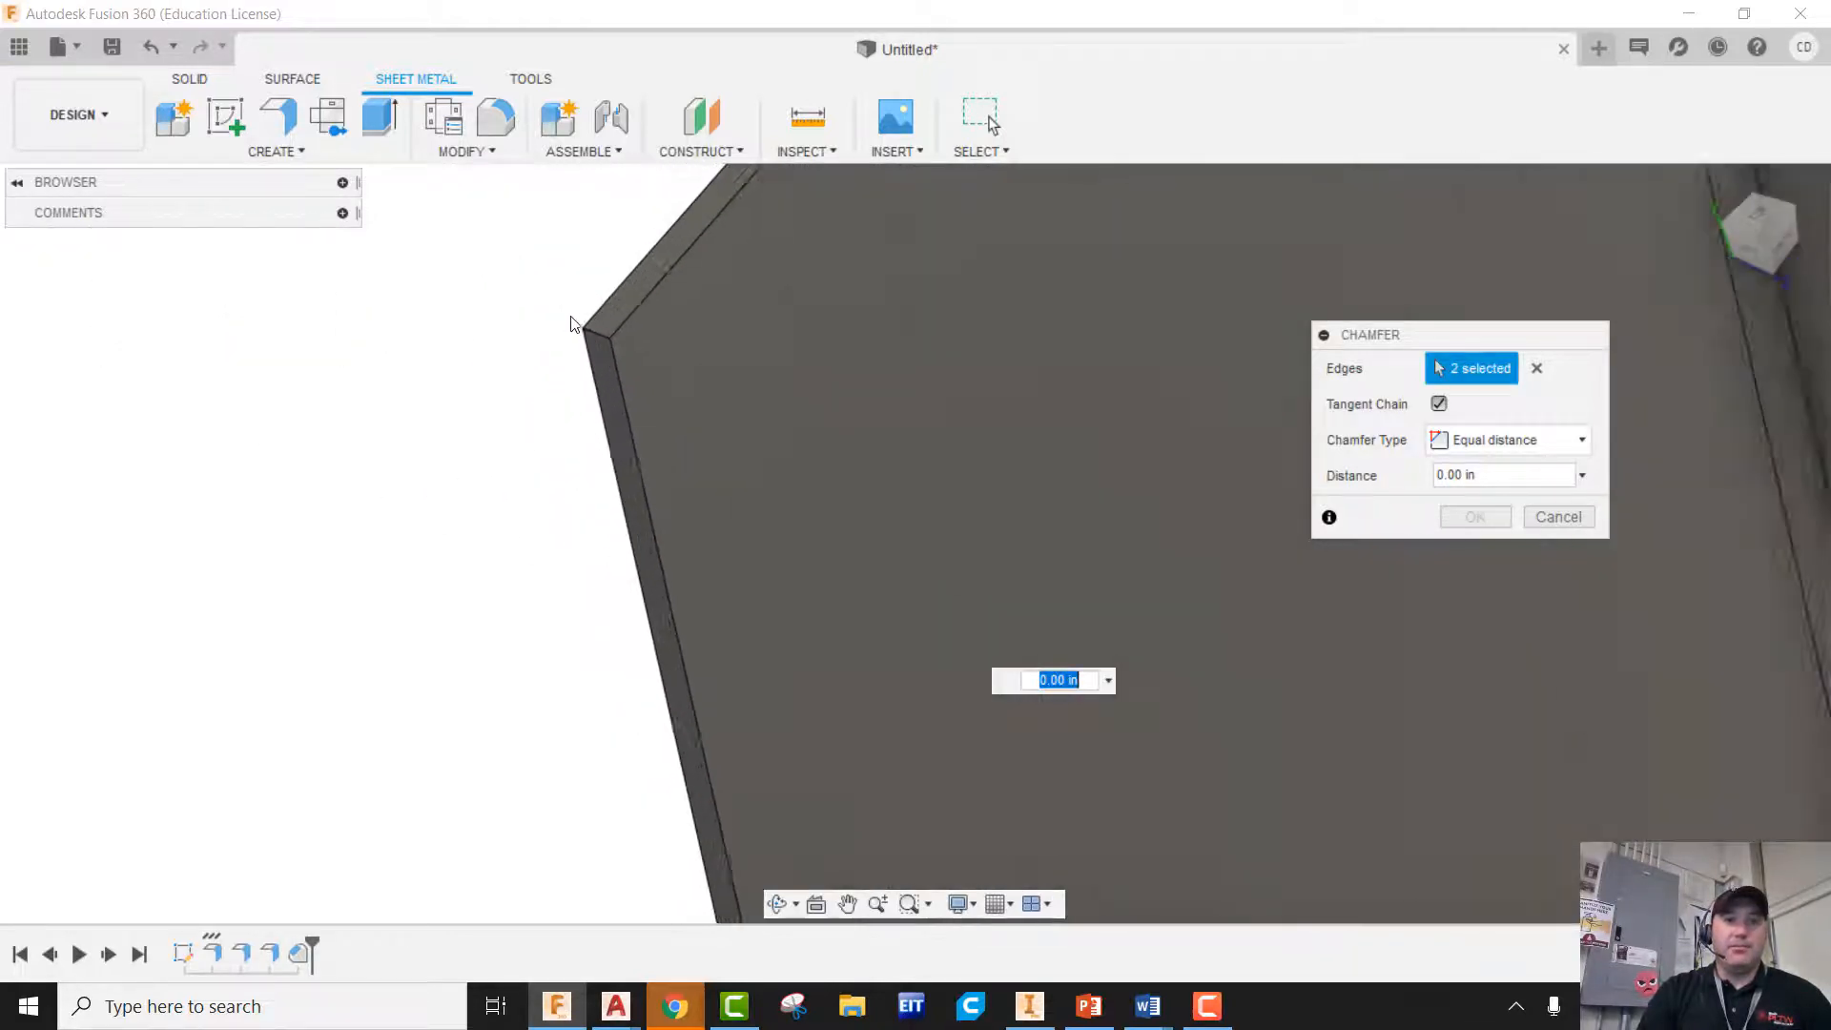
{"action": "left_click", "coordinate": [603, 340]}
{"action": "scroll", "coordinate": [587, 281], "scroll_direction": "down", "scroll_amount": 5}
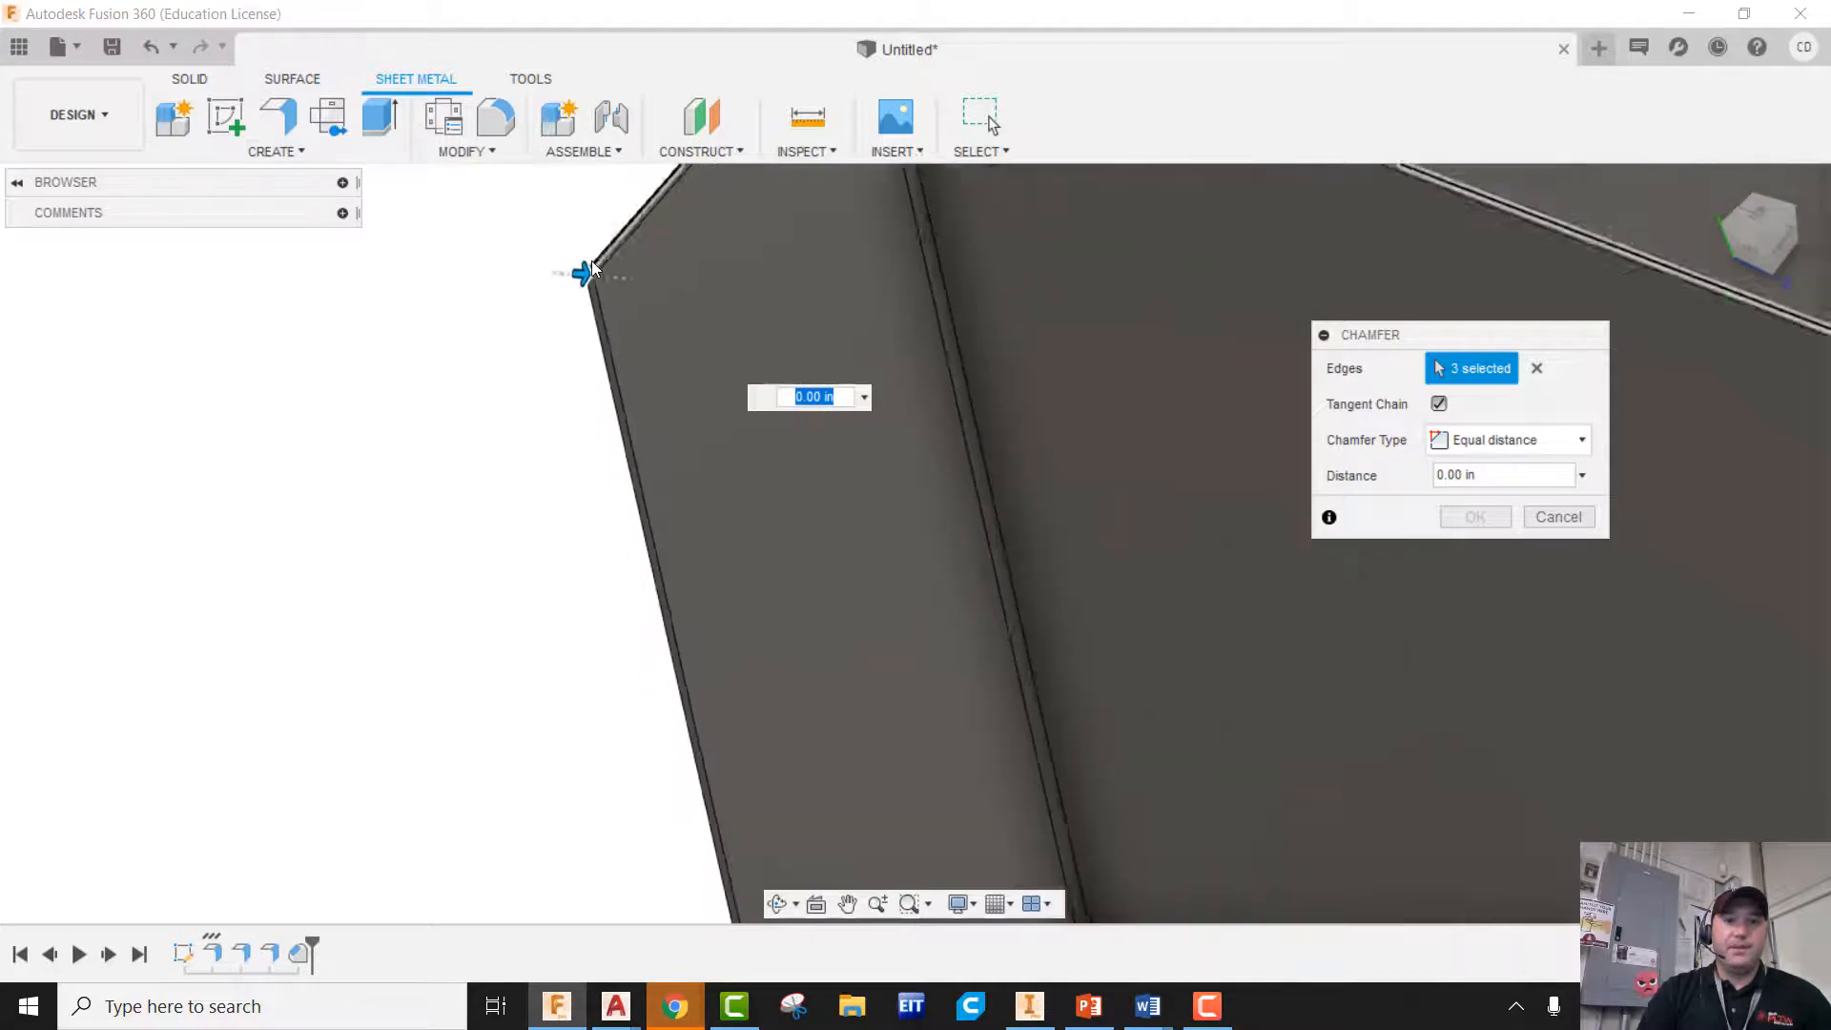
{"action": "scroll", "coordinate": [587, 272], "scroll_direction": "down", "scroll_amount": 4}
{"action": "scroll", "coordinate": [715, 756], "scroll_direction": "up", "scroll_amount": 6}
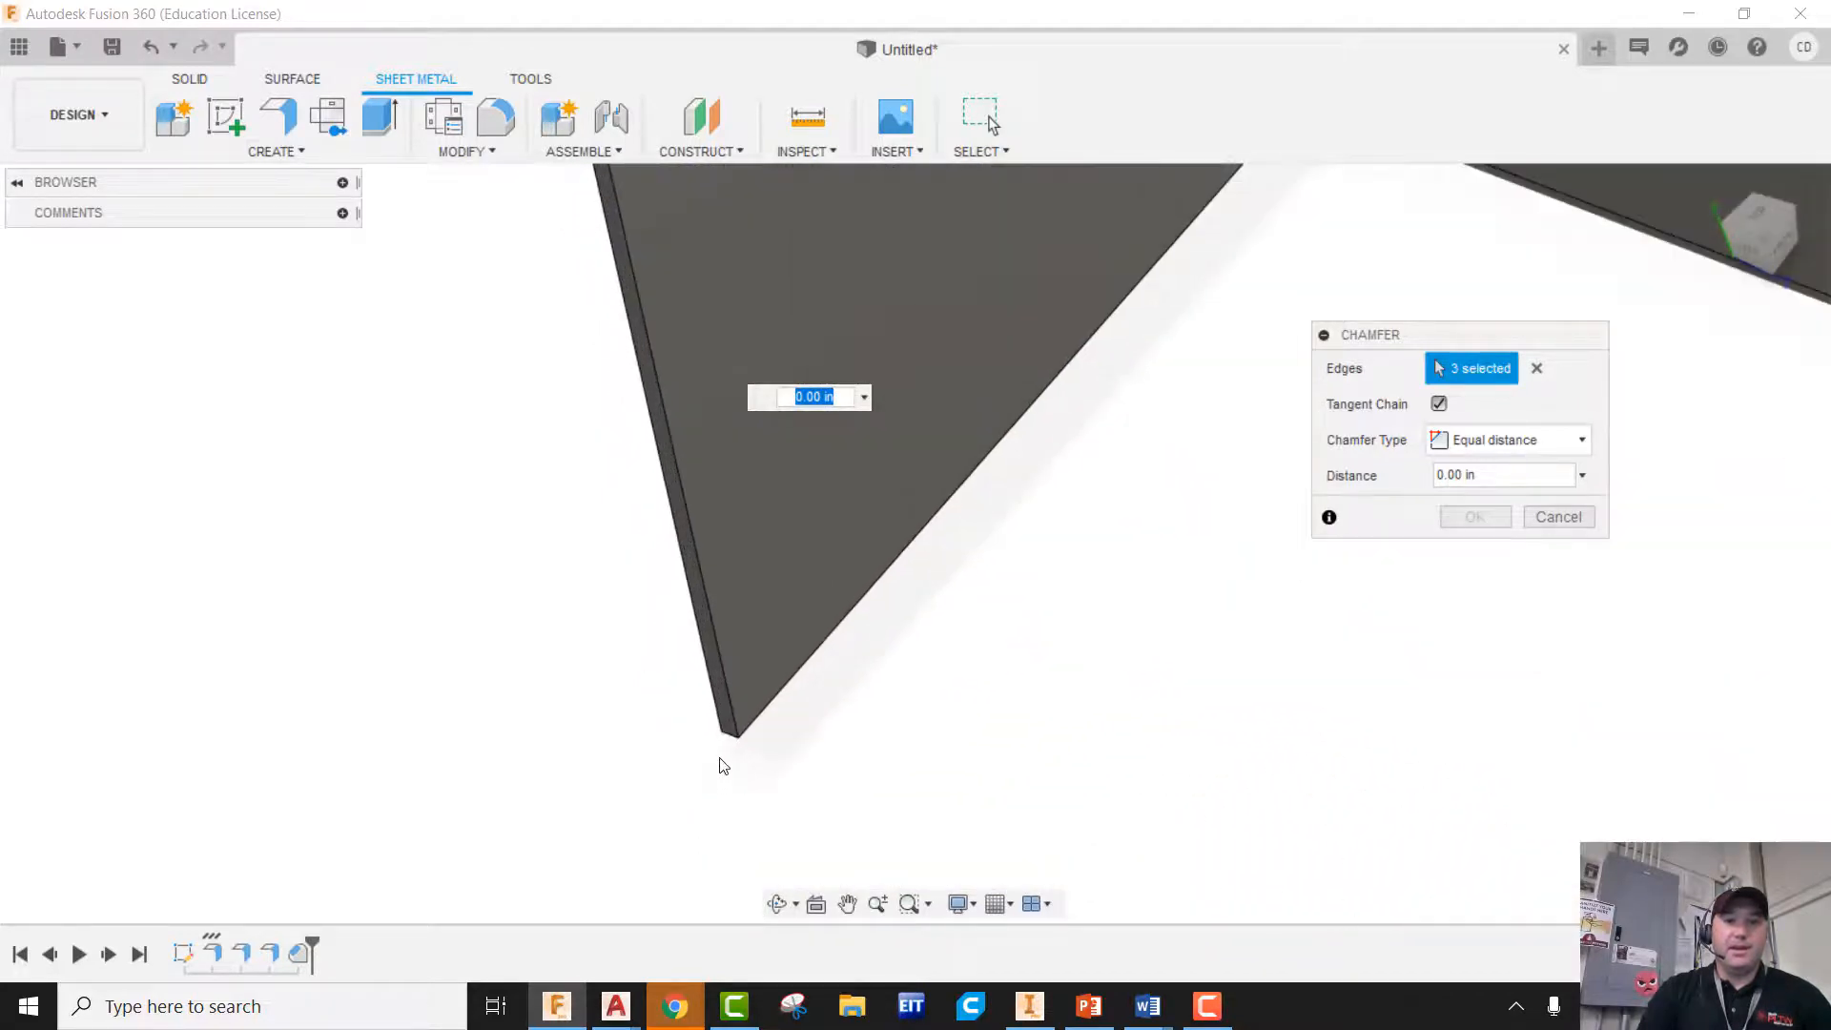
{"action": "left_click", "coordinate": [729, 739]}
{"action": "scroll", "coordinate": [625, 615], "scroll_direction": "down", "scroll_amount": 3}
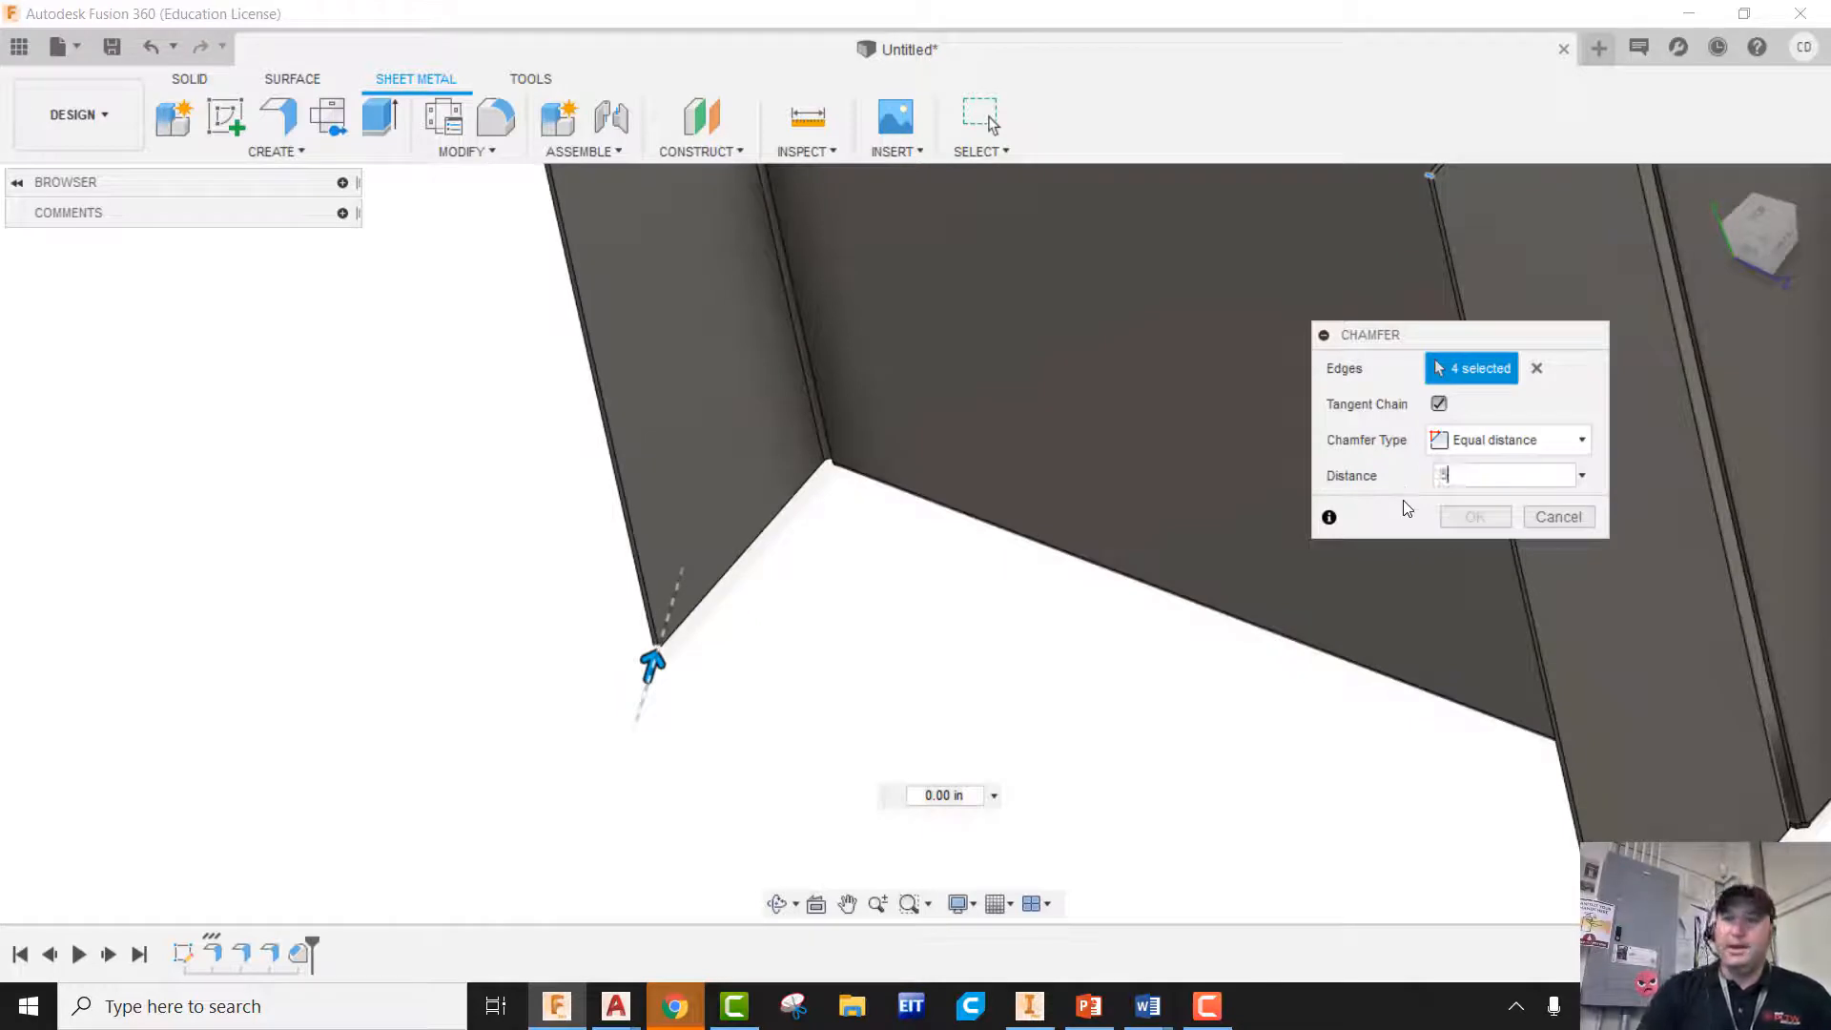
{"action": "scroll", "coordinate": [1233, 484], "scroll_direction": "down", "scroll_amount": 5}
{"action": "middle_click_drag", "start_coordinate": [1218, 484], "coordinate": [818, 510]}
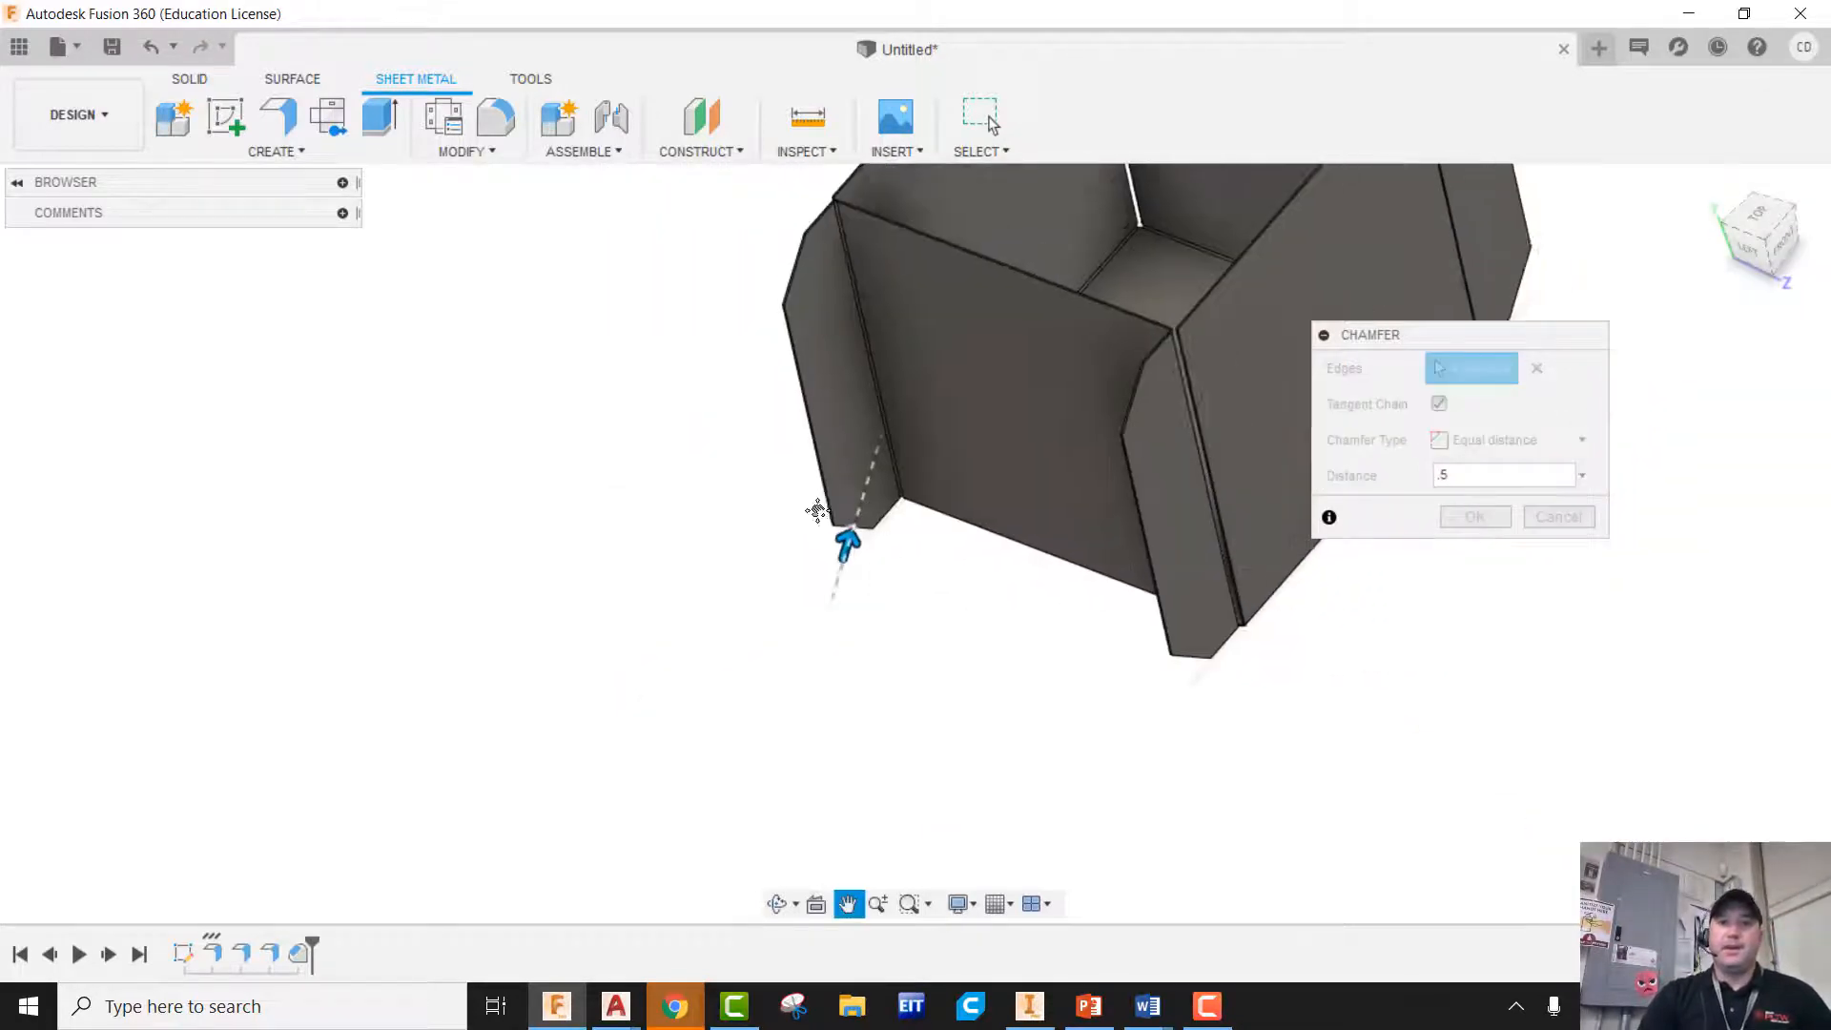
{"action": "left_click", "coordinate": [1473, 517]}
Create a 4 in high flange at 90 degrees along the full upper edge of the rear wall as the box lid
{"action": "middle_click_drag", "start_coordinate": [1116, 516], "coordinate": [972, 645]}
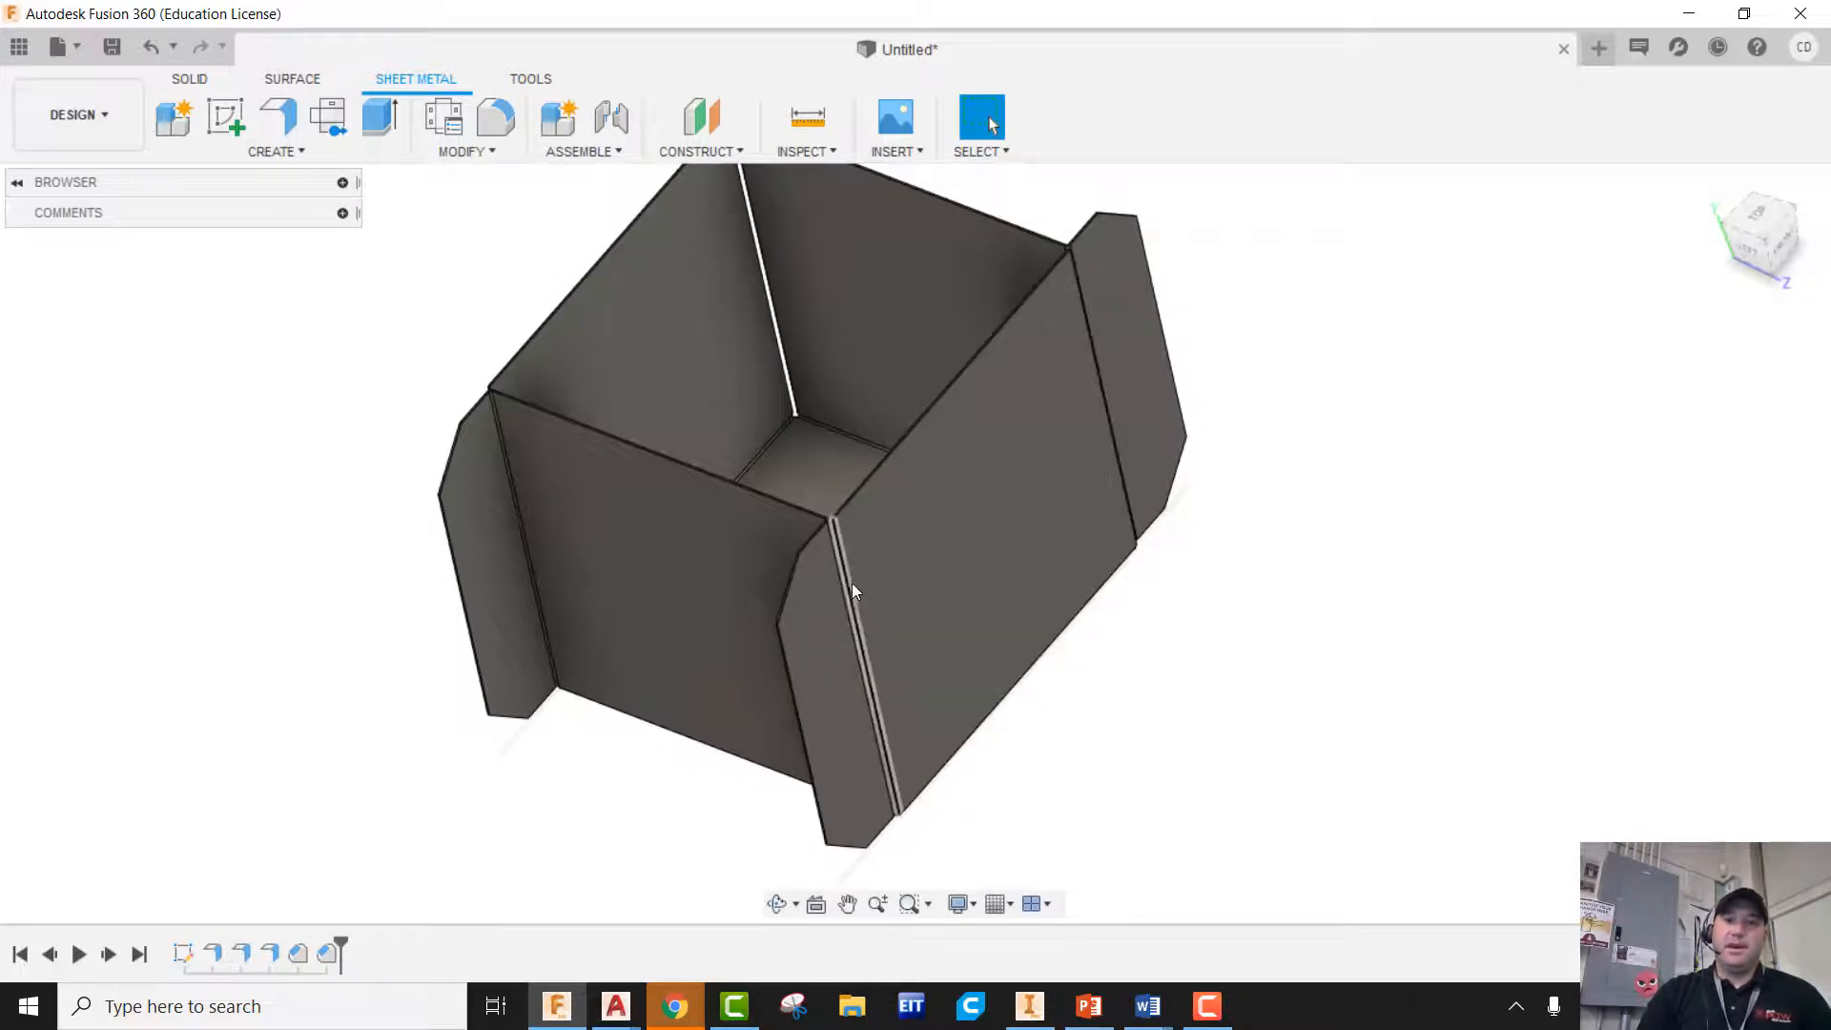
{"action": "middle_click_drag", "start_coordinate": [845, 574], "coordinate": [967, 555], "text": "shift"}
{"action": "middle_click_drag", "start_coordinate": [1148, 498], "coordinate": [888, 561], "text": "shift"}
{"action": "scroll", "coordinate": [879, 543], "scroll_direction": "down", "scroll_amount": 3}
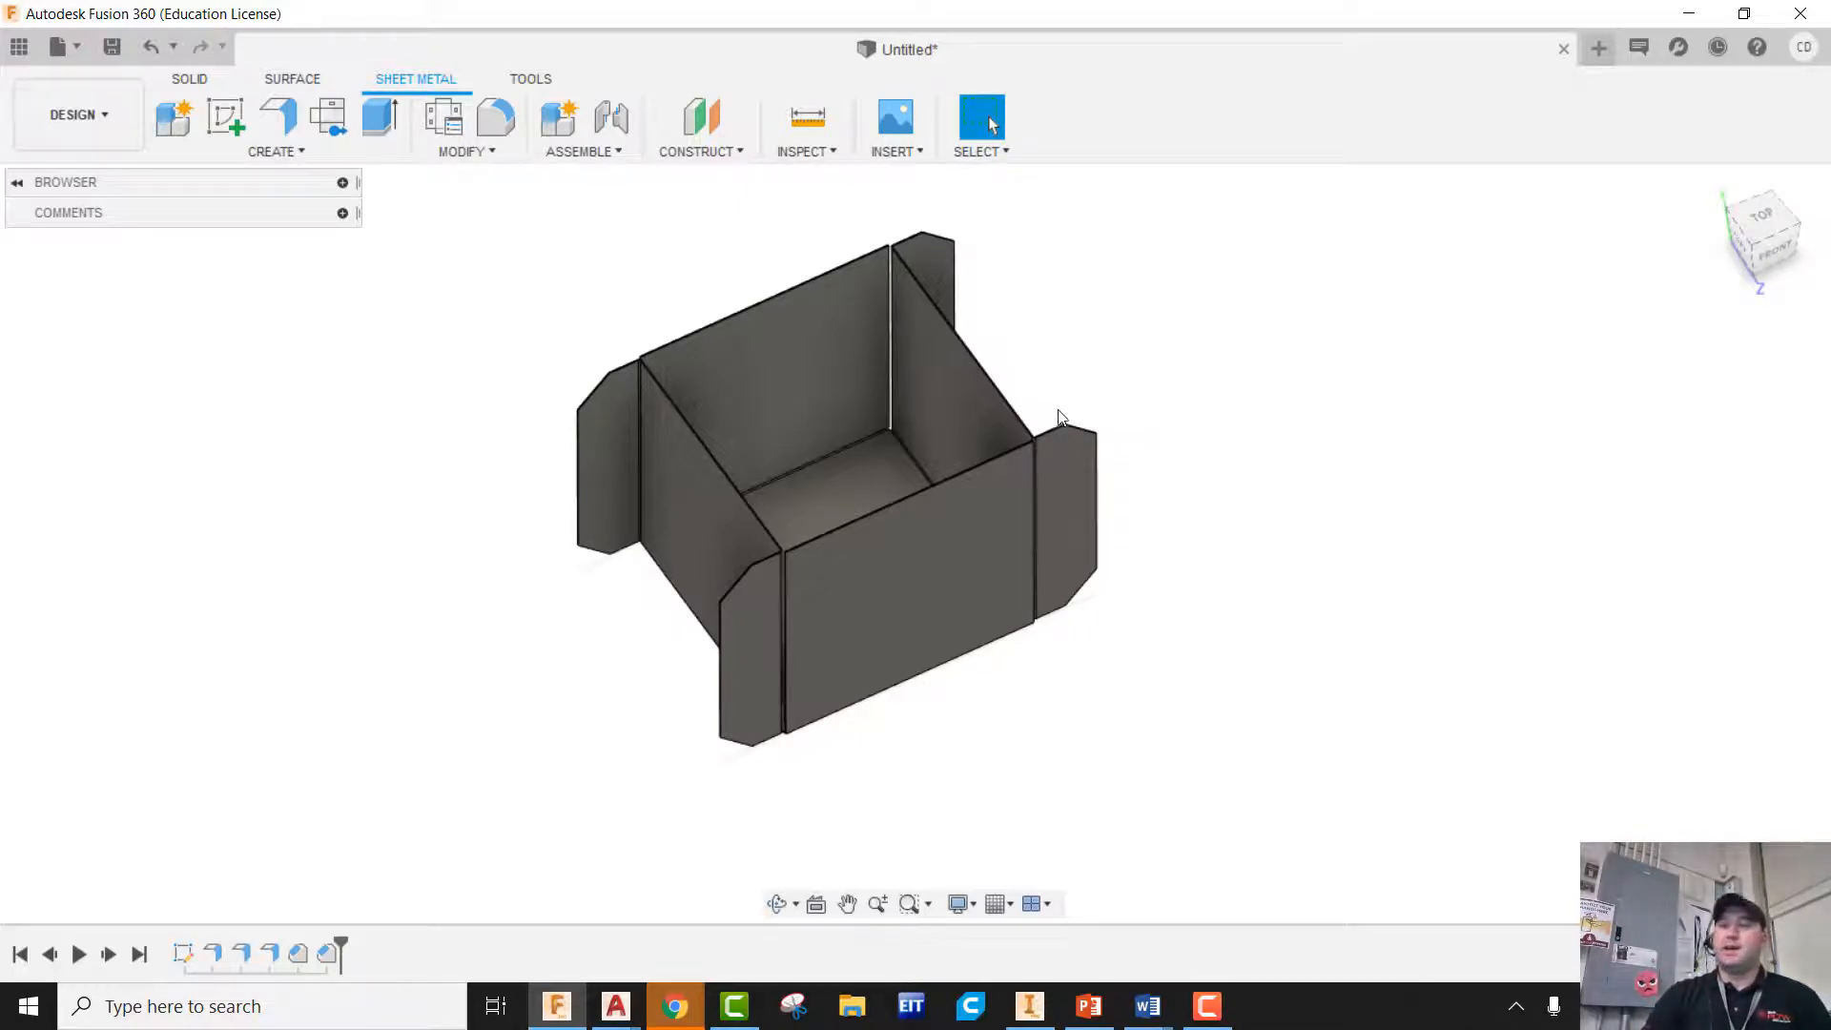
{"action": "left_click", "coordinate": [286, 119]}
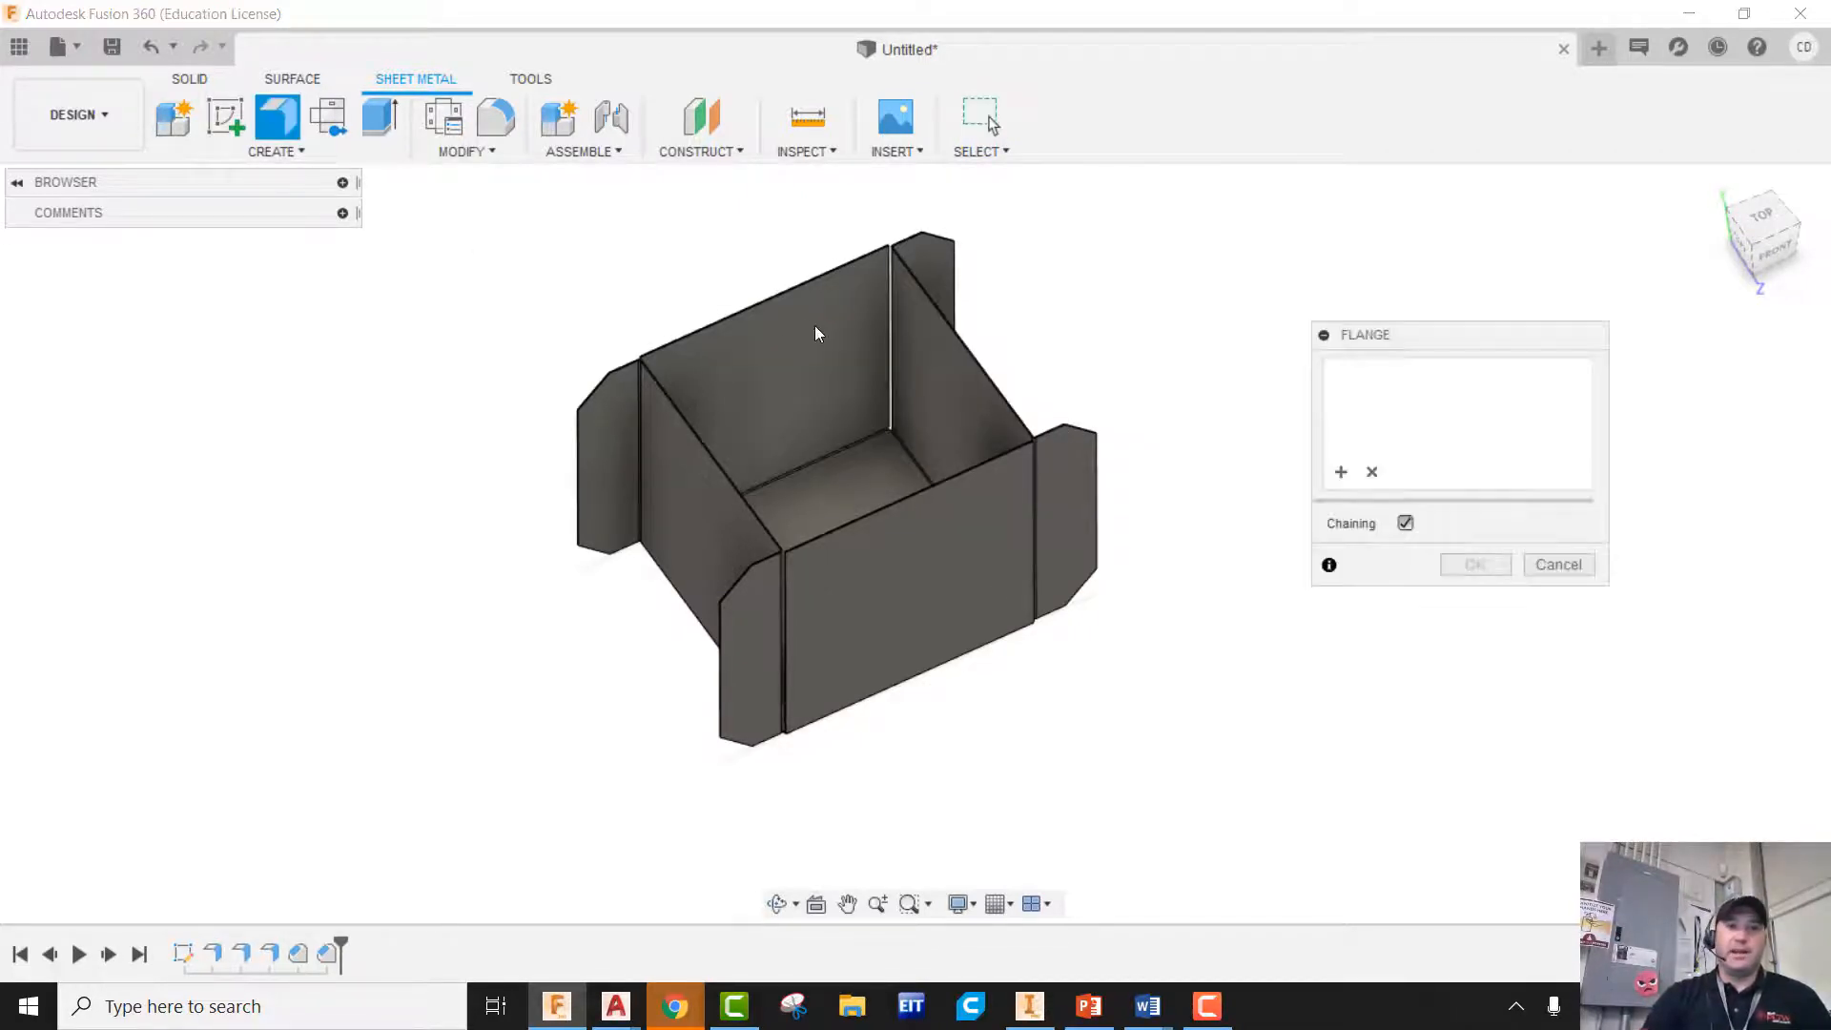
{"action": "scroll", "coordinate": [634, 372], "scroll_direction": "up", "scroll_amount": 8}
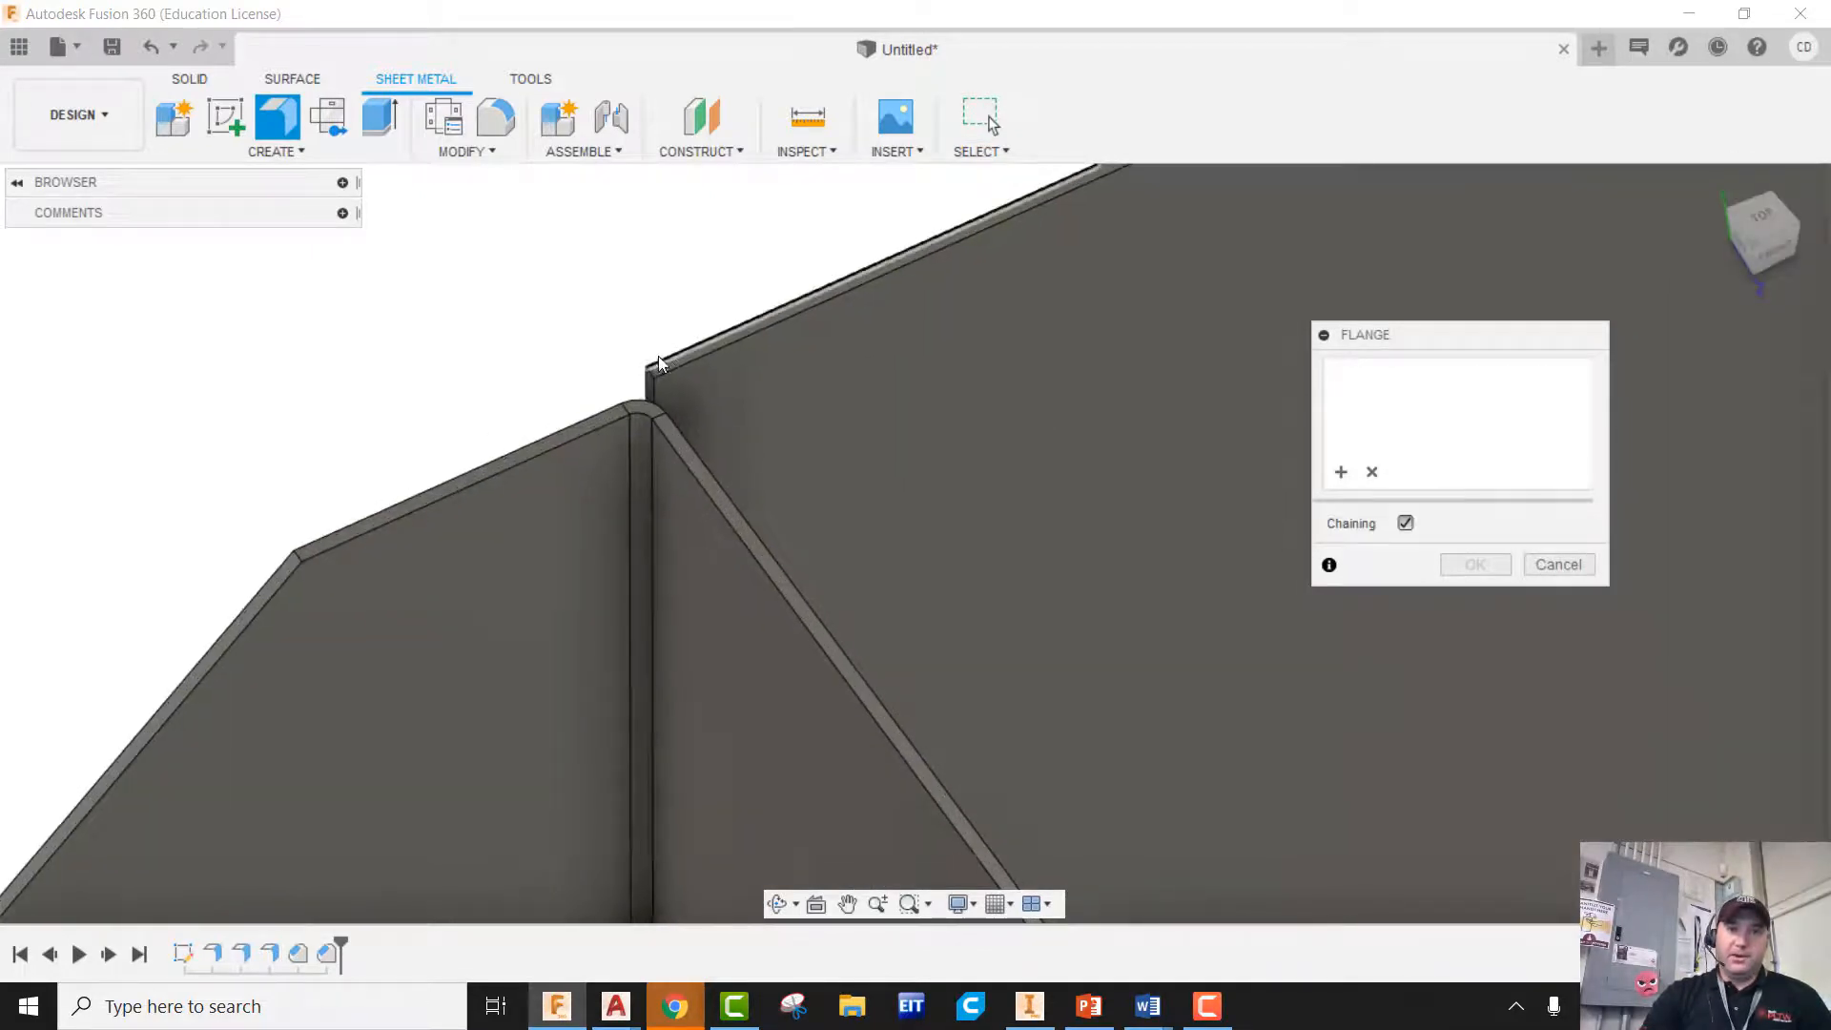
{"action": "left_click", "coordinate": [667, 362]}
{"action": "scroll", "coordinate": [754, 446], "scroll_direction": "down", "scroll_amount": 5}
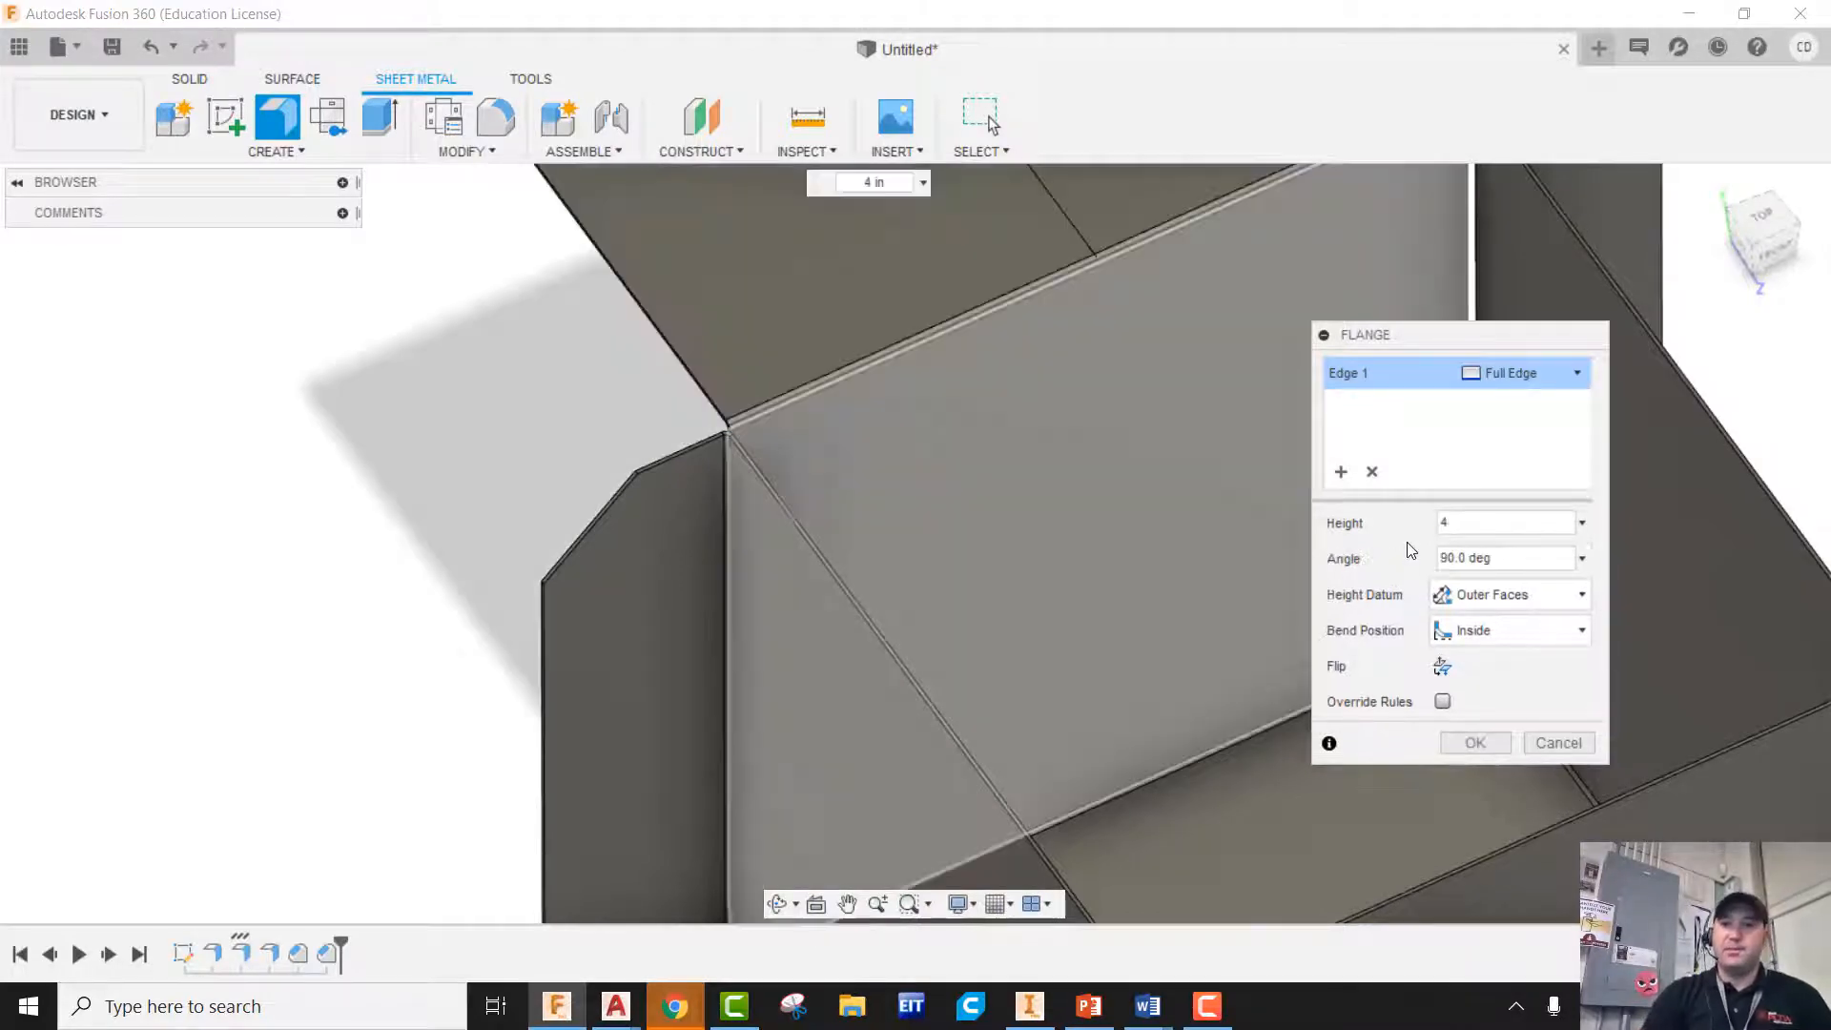
{"action": "left_click", "coordinate": [1475, 743]}
Add a 1 in flange along the lid's far outer edge as a tuck flap
{"action": "scroll", "coordinate": [1045, 681], "scroll_direction": "down", "scroll_amount": 10}
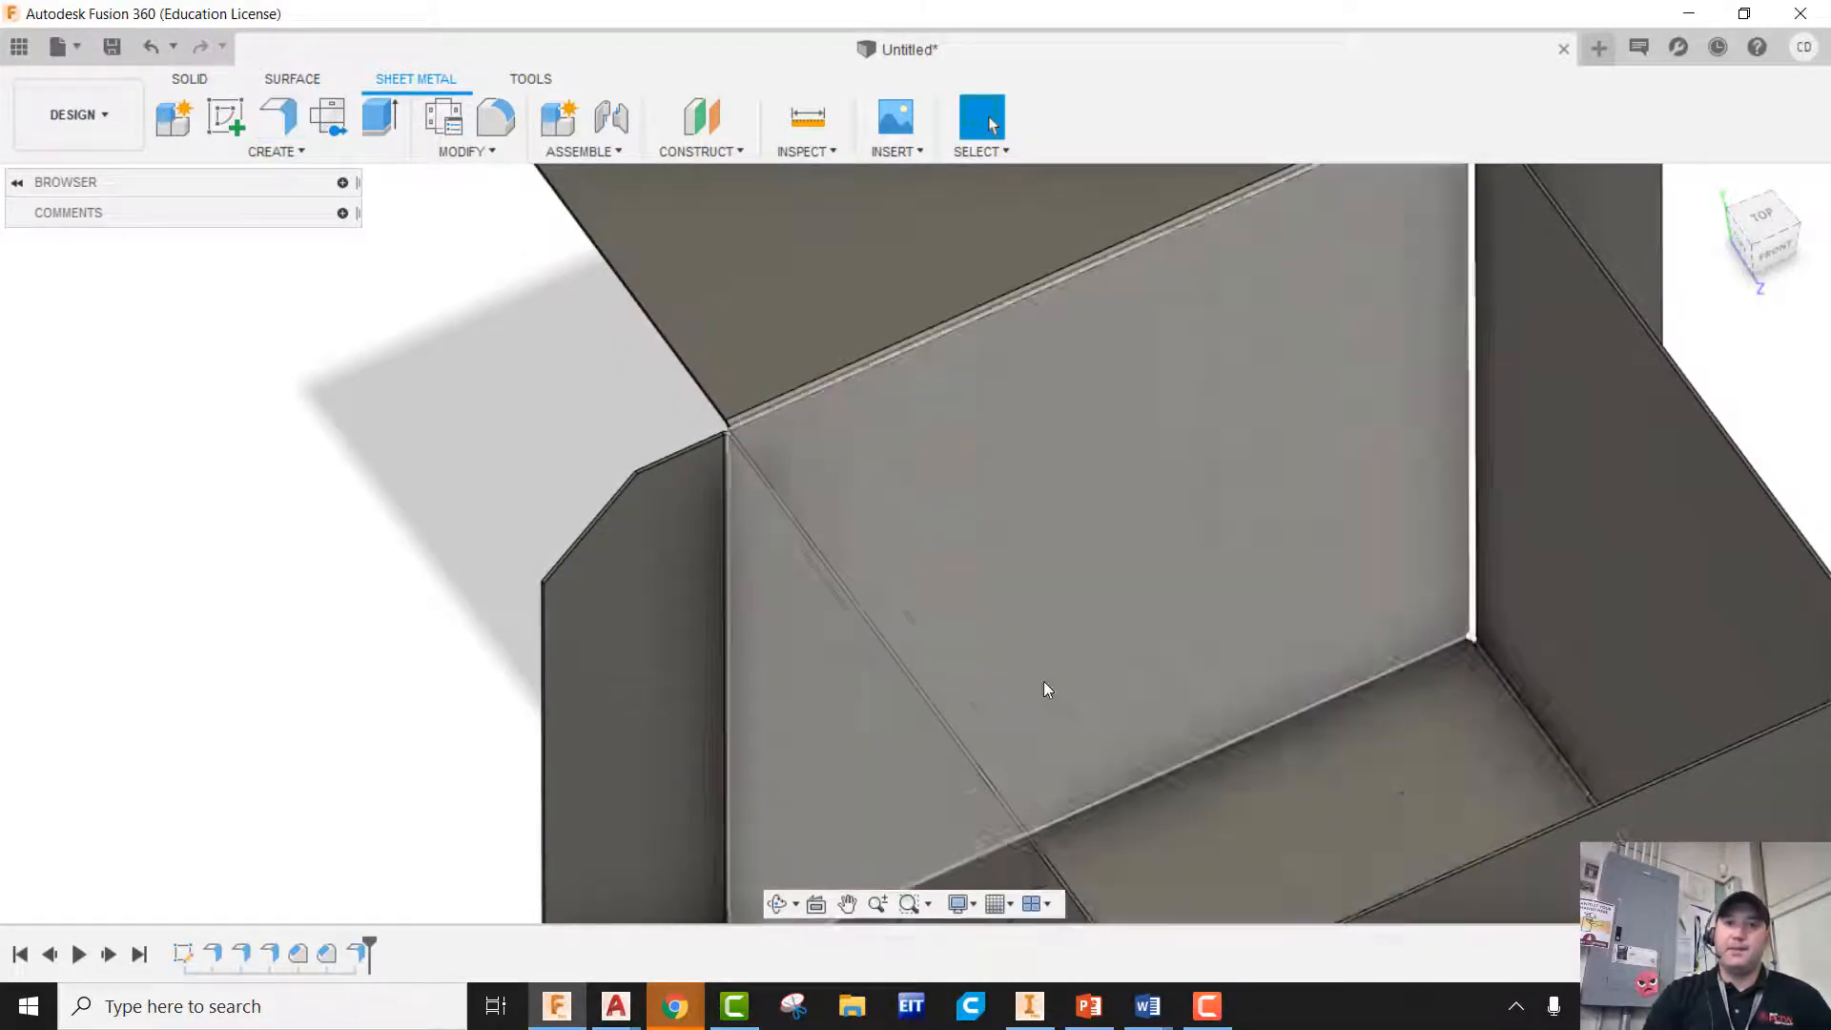
{"action": "middle_click_drag", "start_coordinate": [1003, 482], "coordinate": [1081, 685]}
{"action": "scroll", "coordinate": [593, 349], "scroll_direction": "up", "scroll_amount": 6}
{"action": "scroll", "coordinate": [654, 409], "scroll_direction": "down", "scroll_amount": 2}
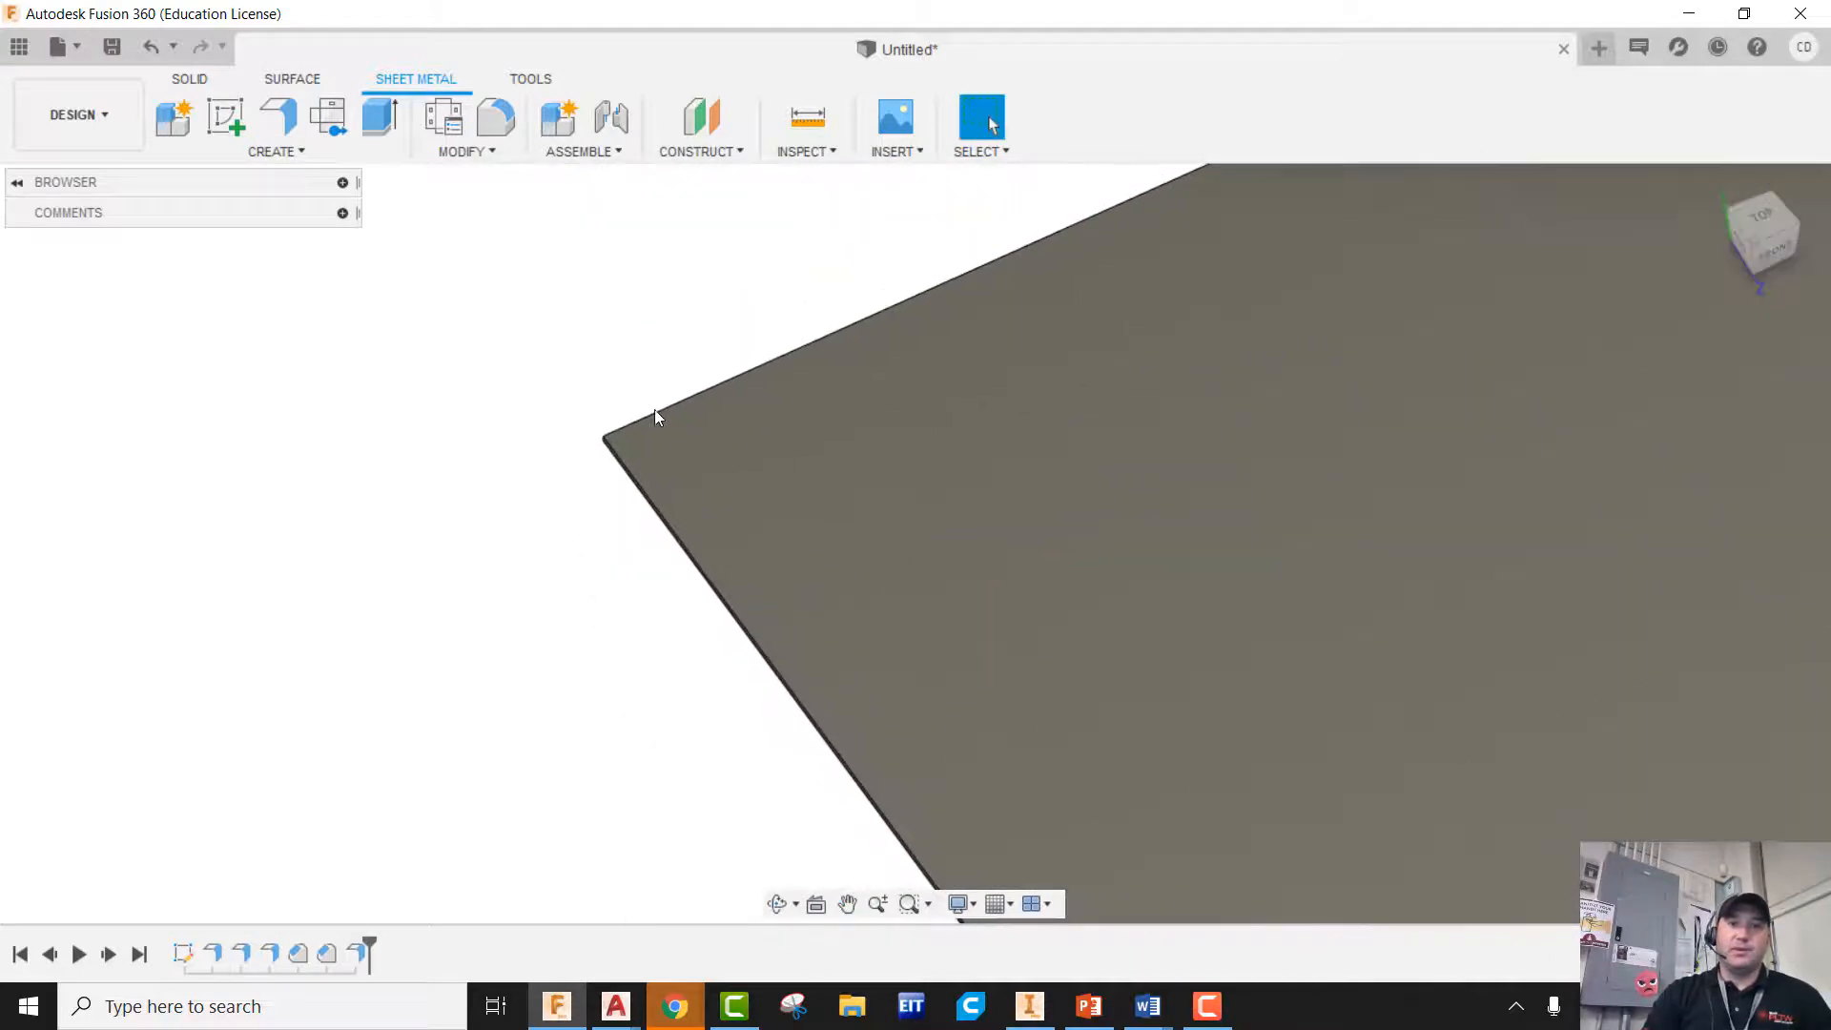
{"action": "left_click", "coordinate": [283, 122]}
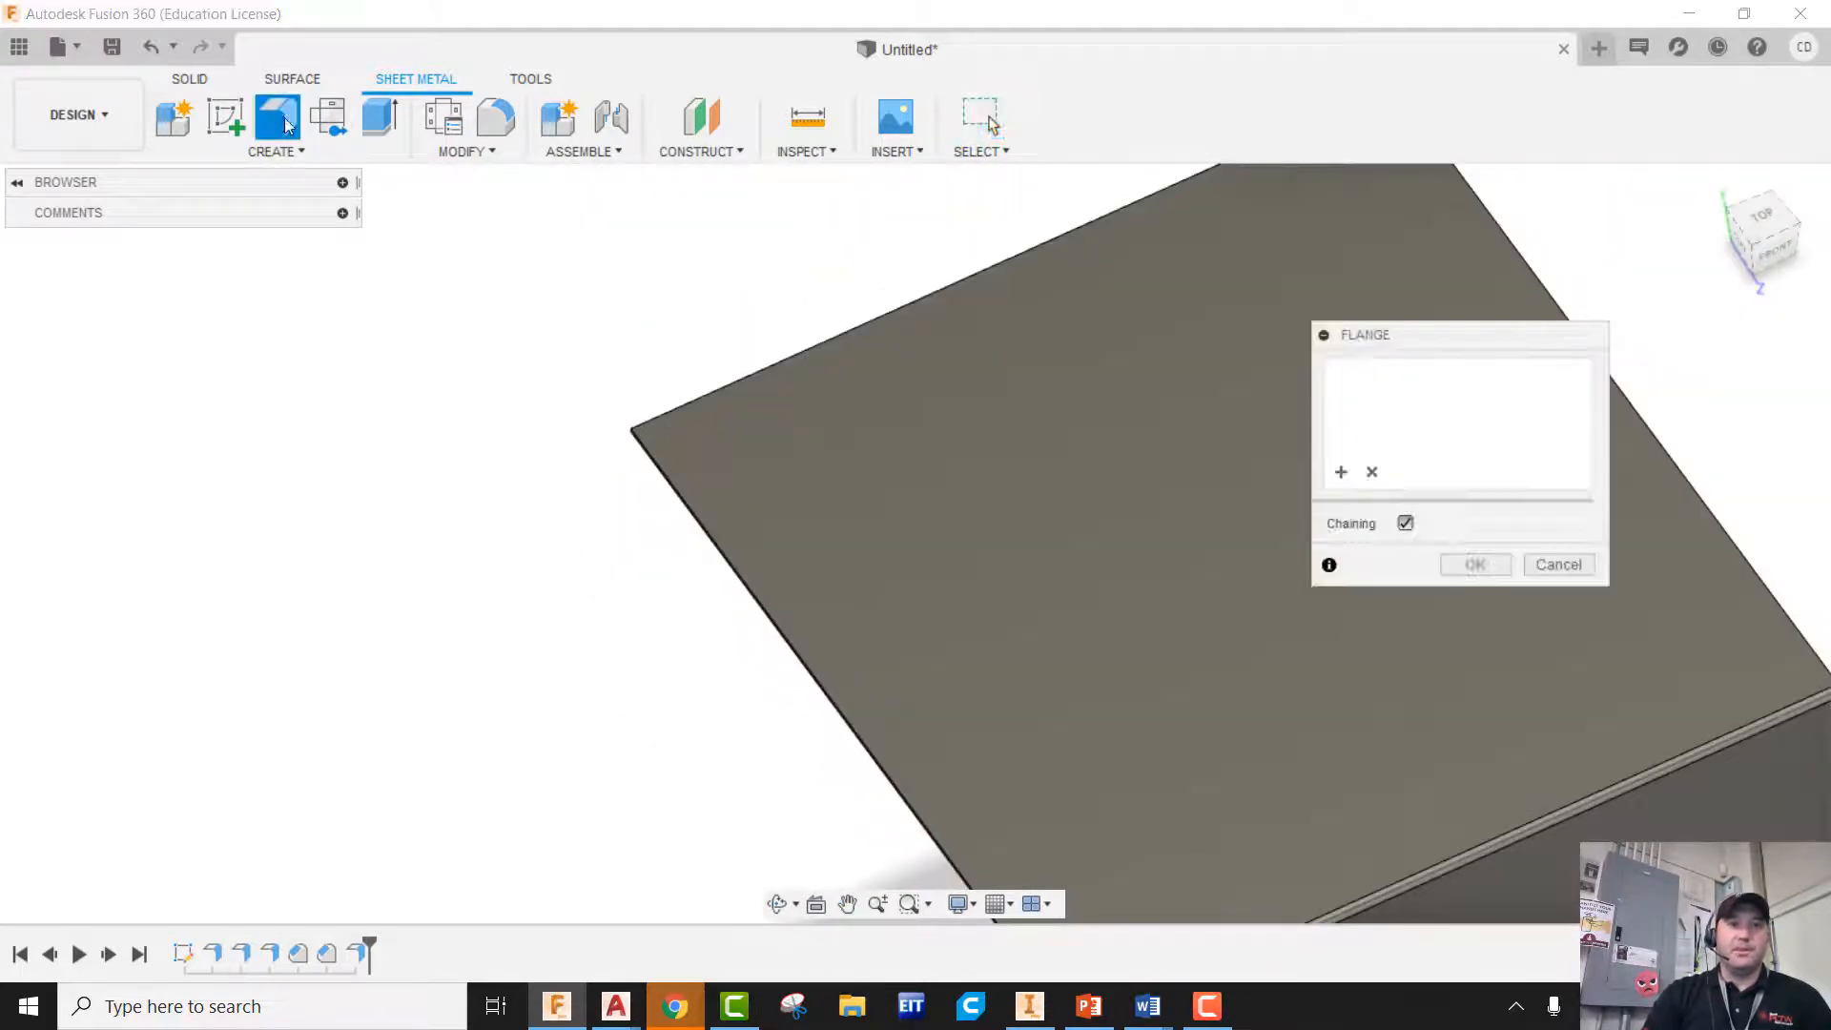
{"action": "scroll", "coordinate": [613, 413], "scroll_direction": "up", "scroll_amount": 6}
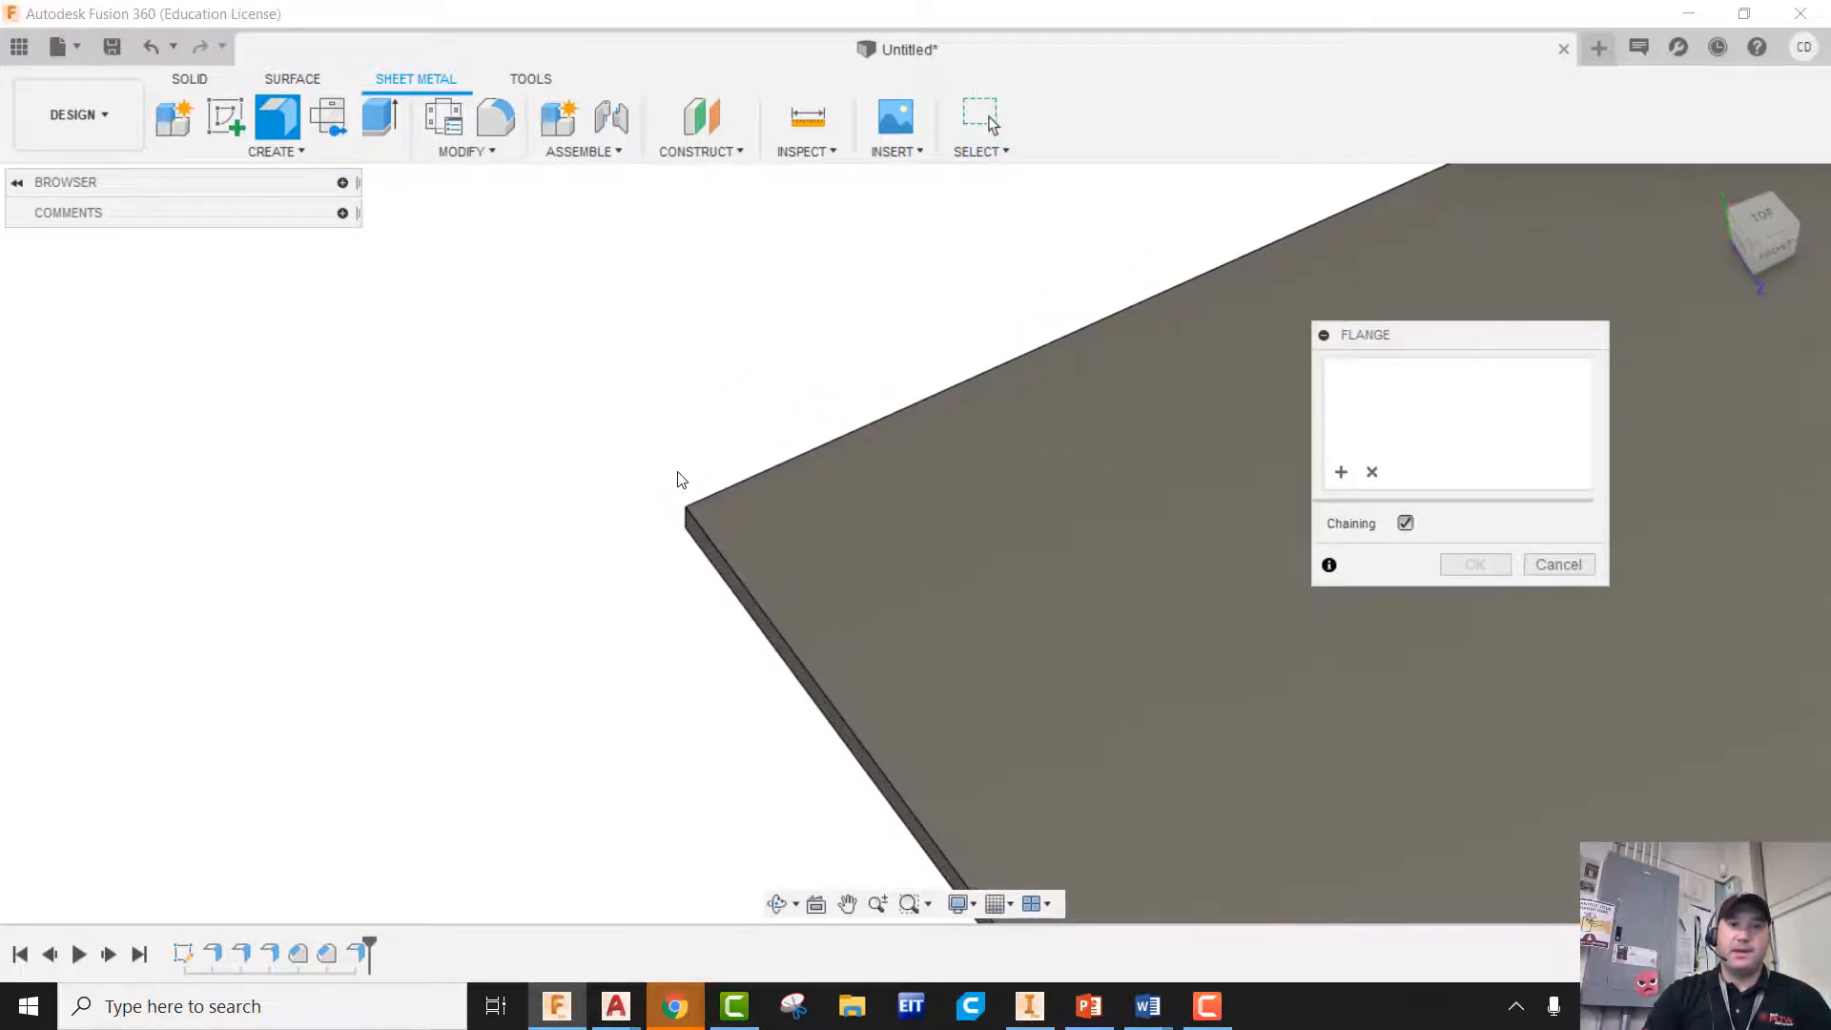
{"action": "left_click", "coordinate": [710, 501]}
{"action": "scroll", "coordinate": [716, 502], "scroll_direction": "down", "scroll_amount": 6}
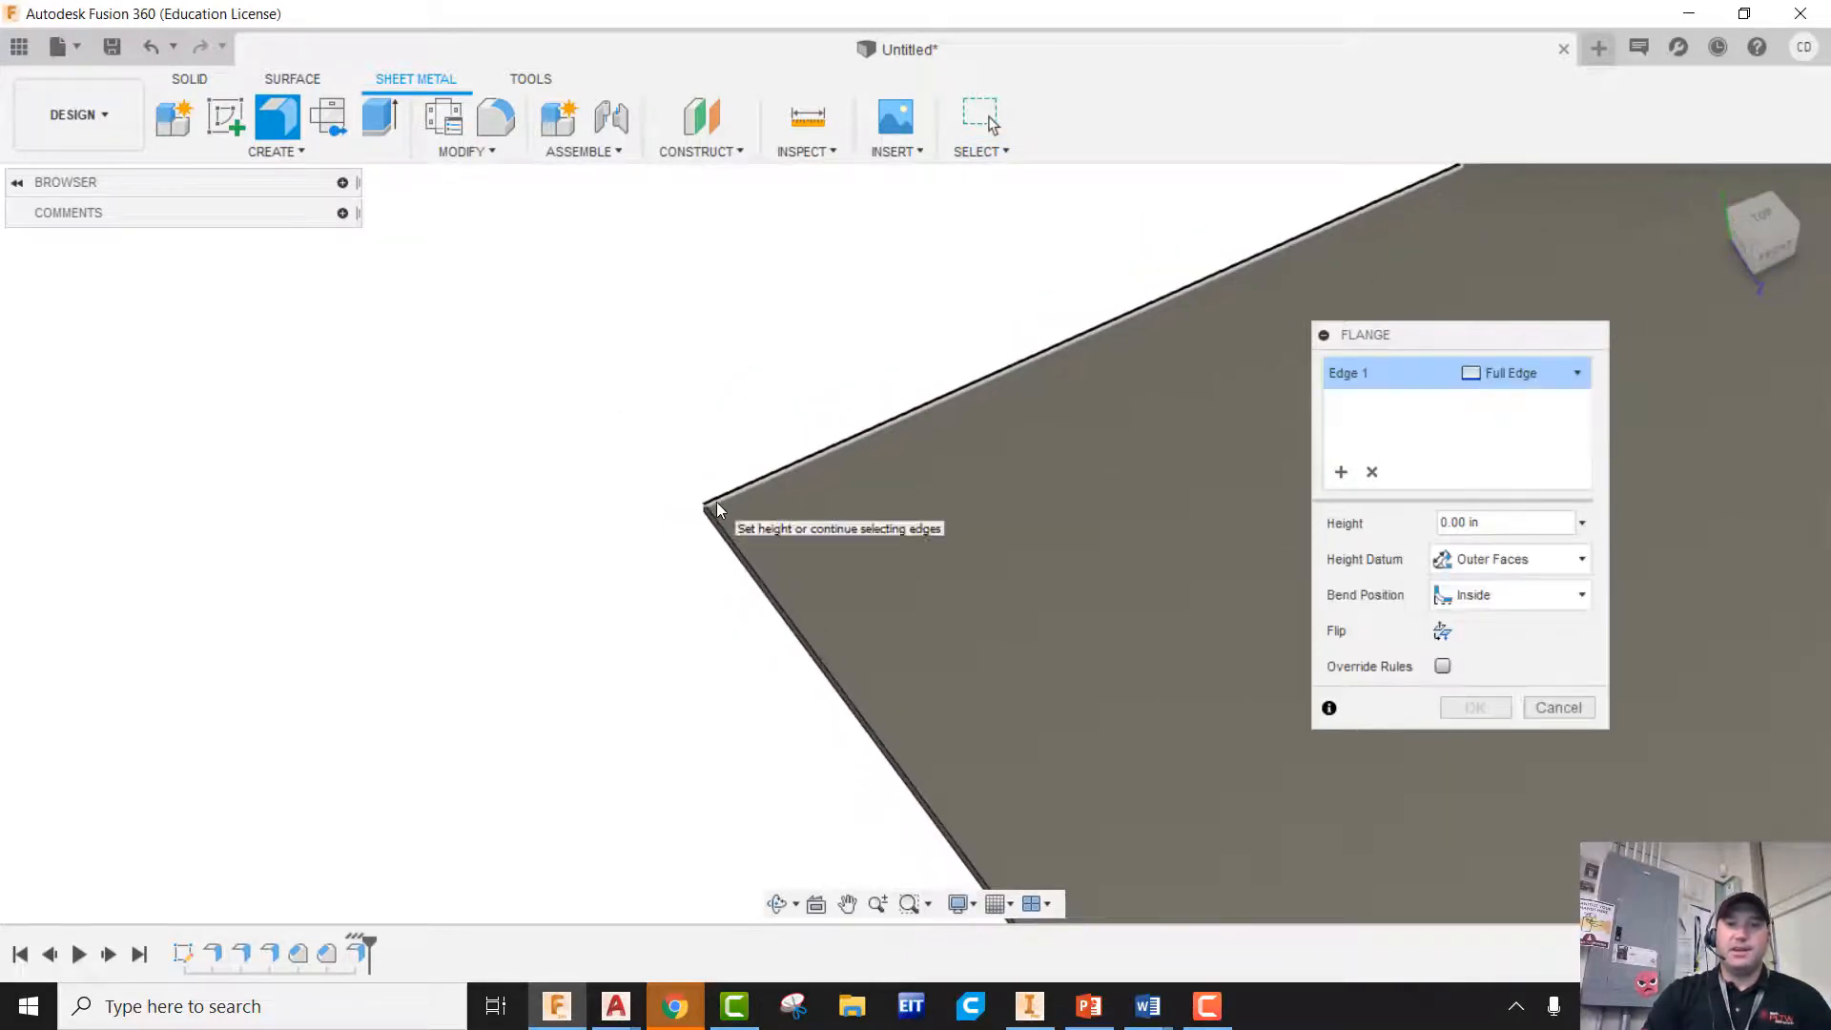
{"action": "scroll", "coordinate": [718, 505], "scroll_direction": "down", "scroll_amount": 5}
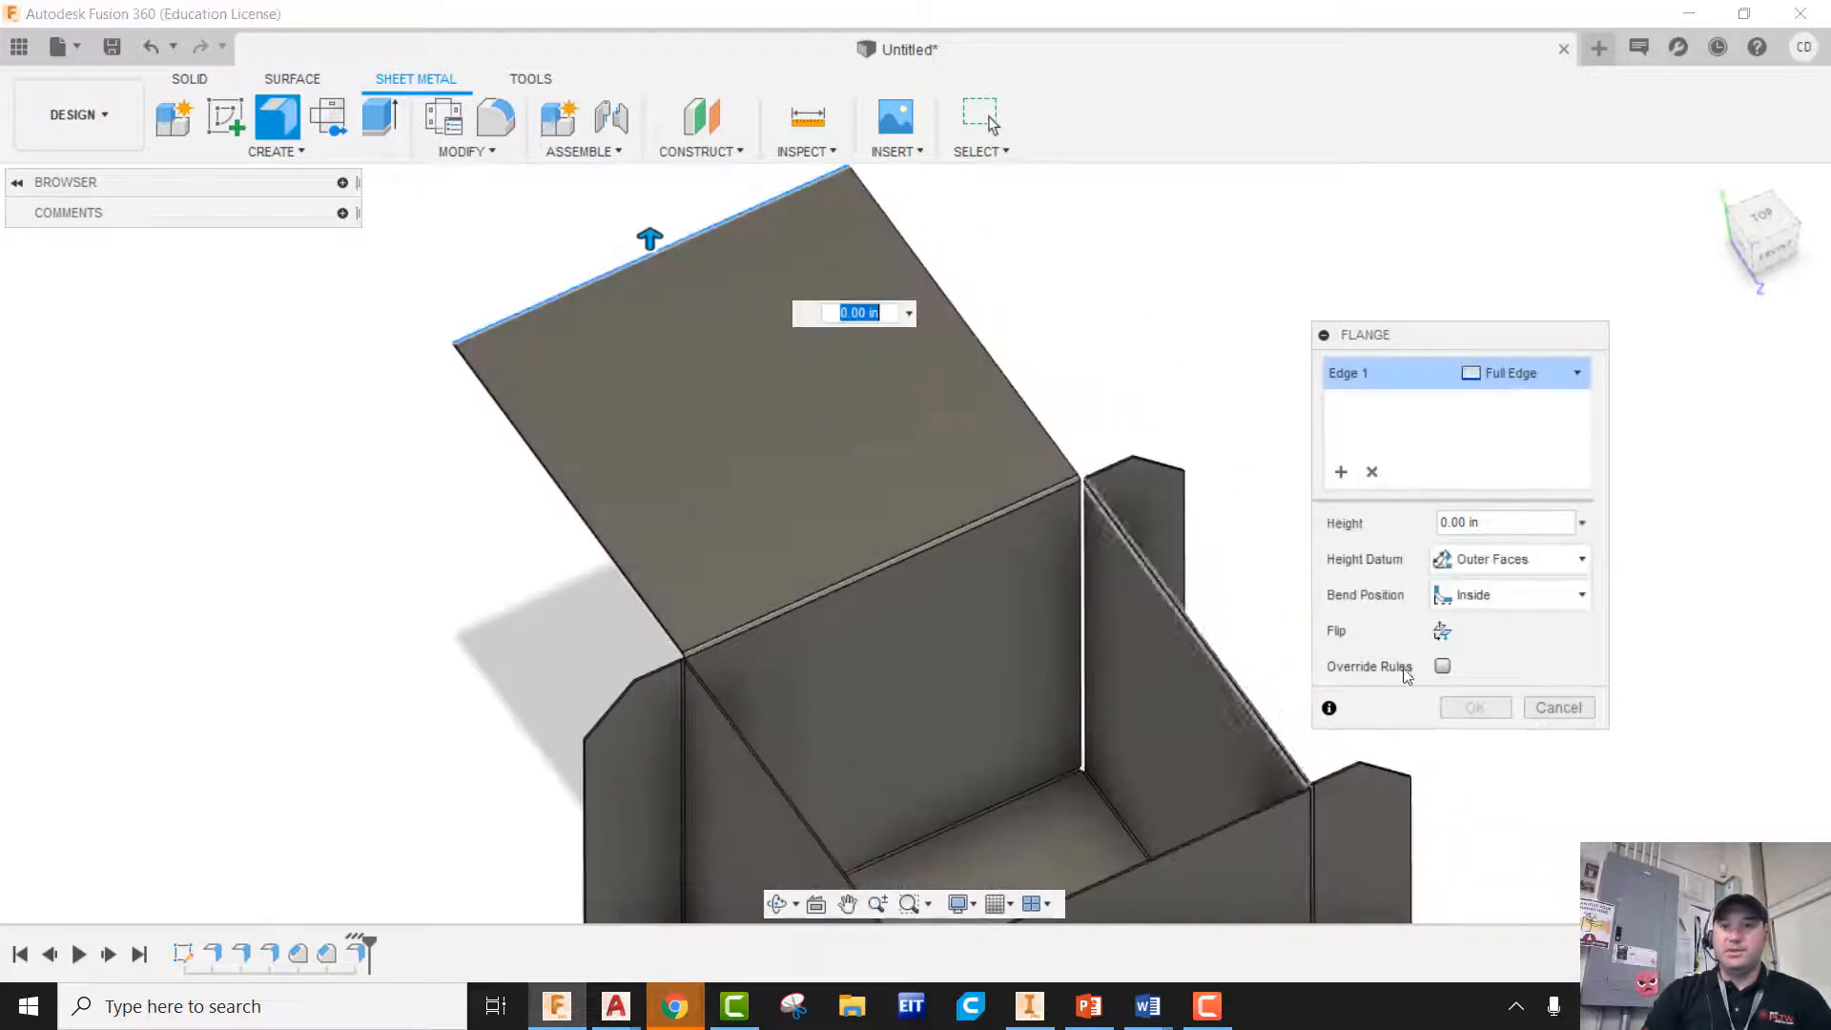
{"action": "left_click_drag", "start_coordinate": [1517, 523], "coordinate": [1335, 525]}
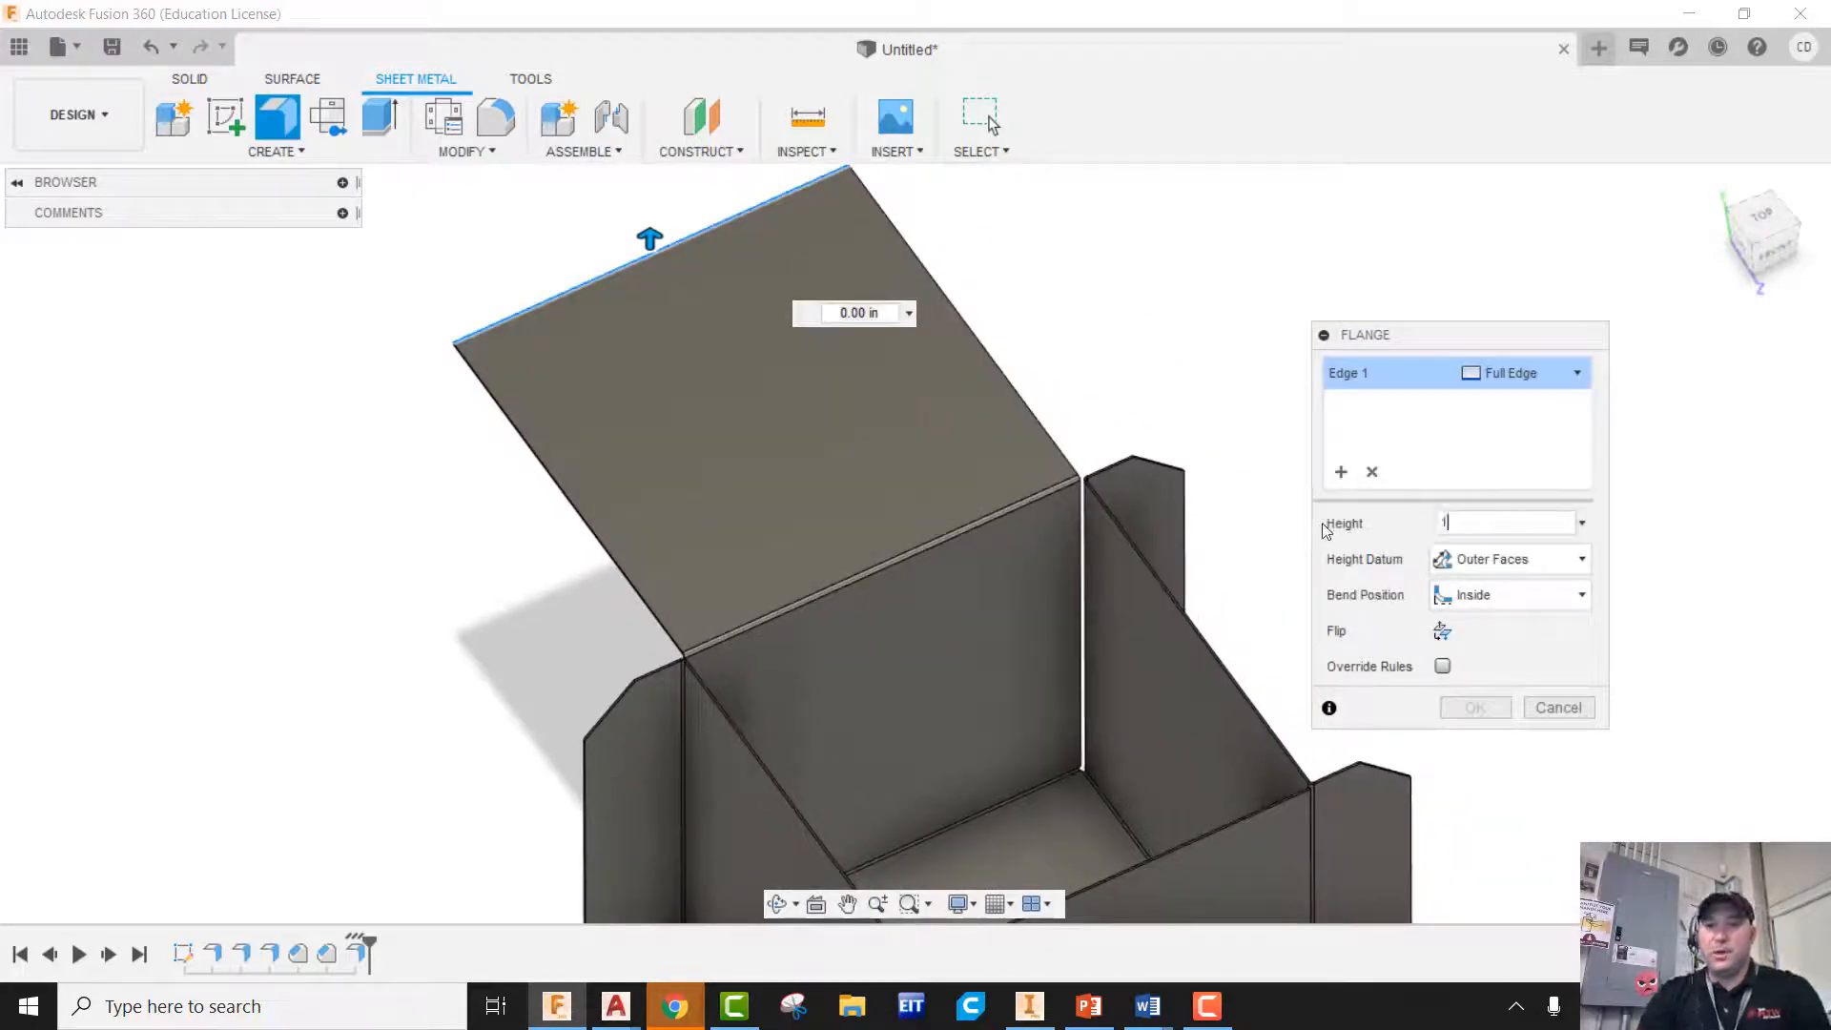
{"action": "left_click", "coordinate": [1472, 743]}
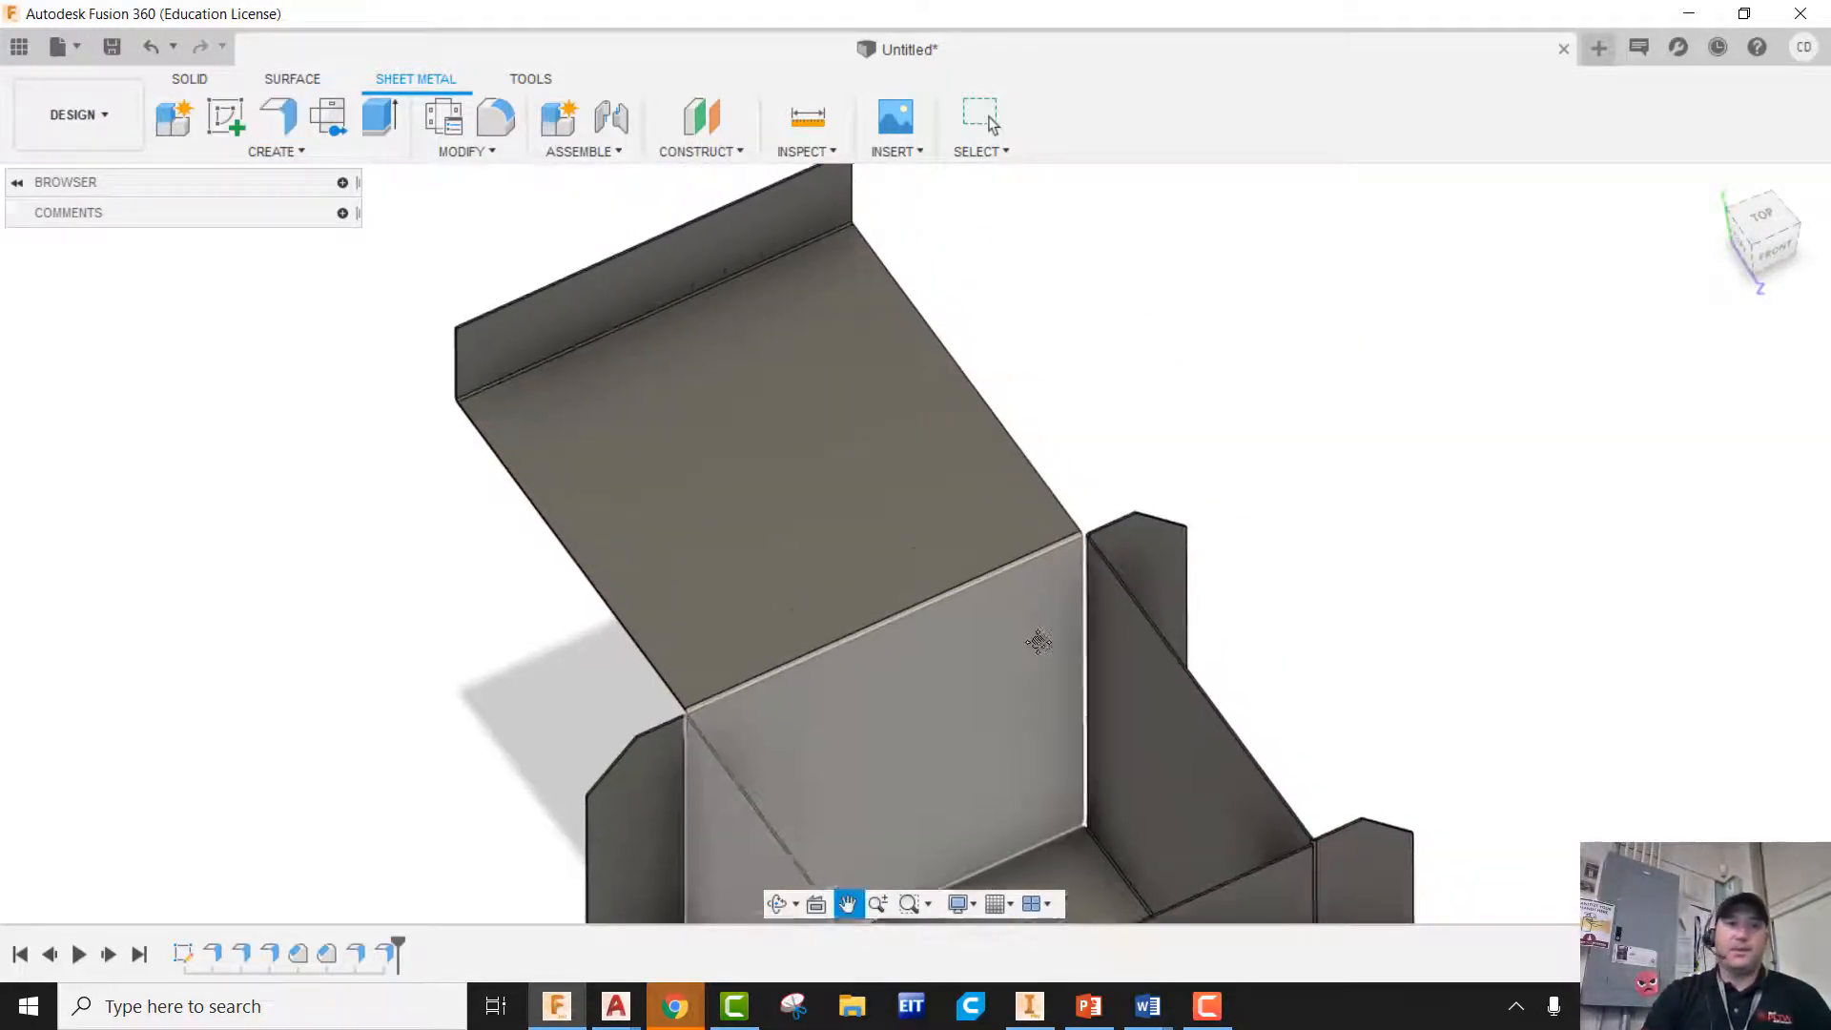
Fillet the two outer corners of the lid's tuck flap with a constant 0.5 in radius
{"action": "left_click", "coordinate": [498, 116]}
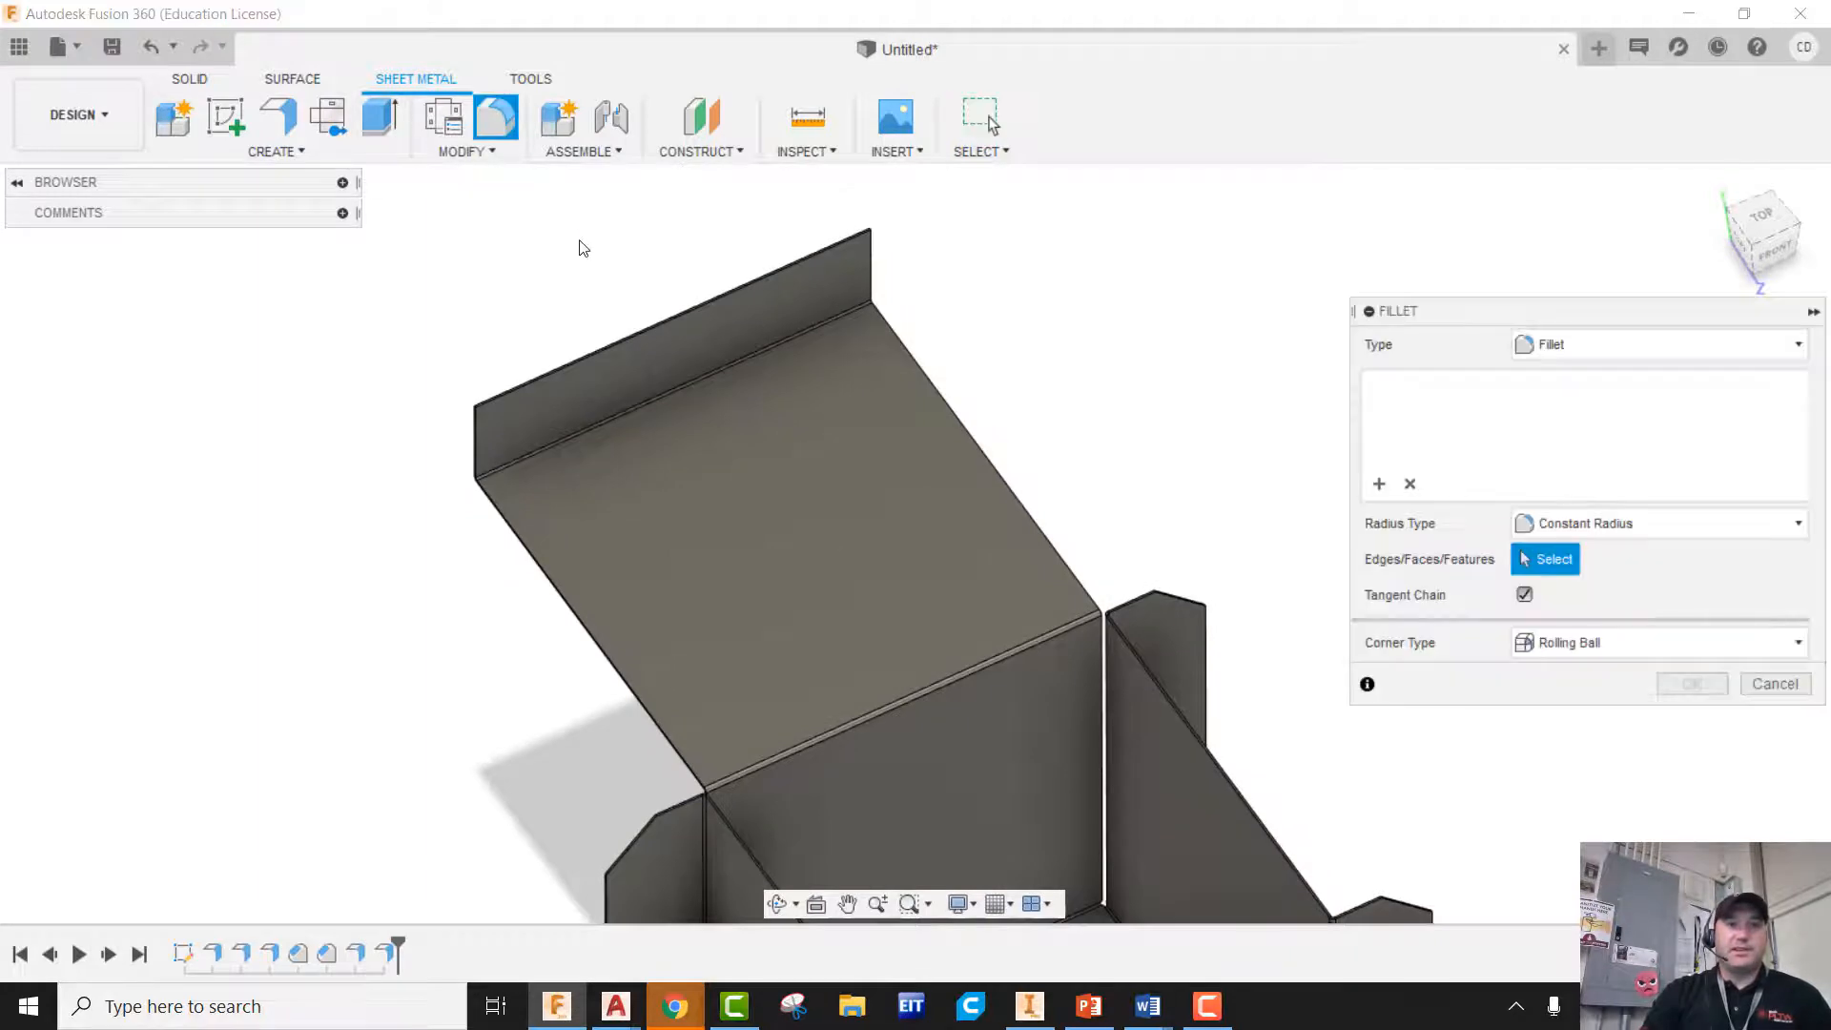
{"action": "scroll", "coordinate": [470, 401], "scroll_direction": "up", "scroll_amount": 5}
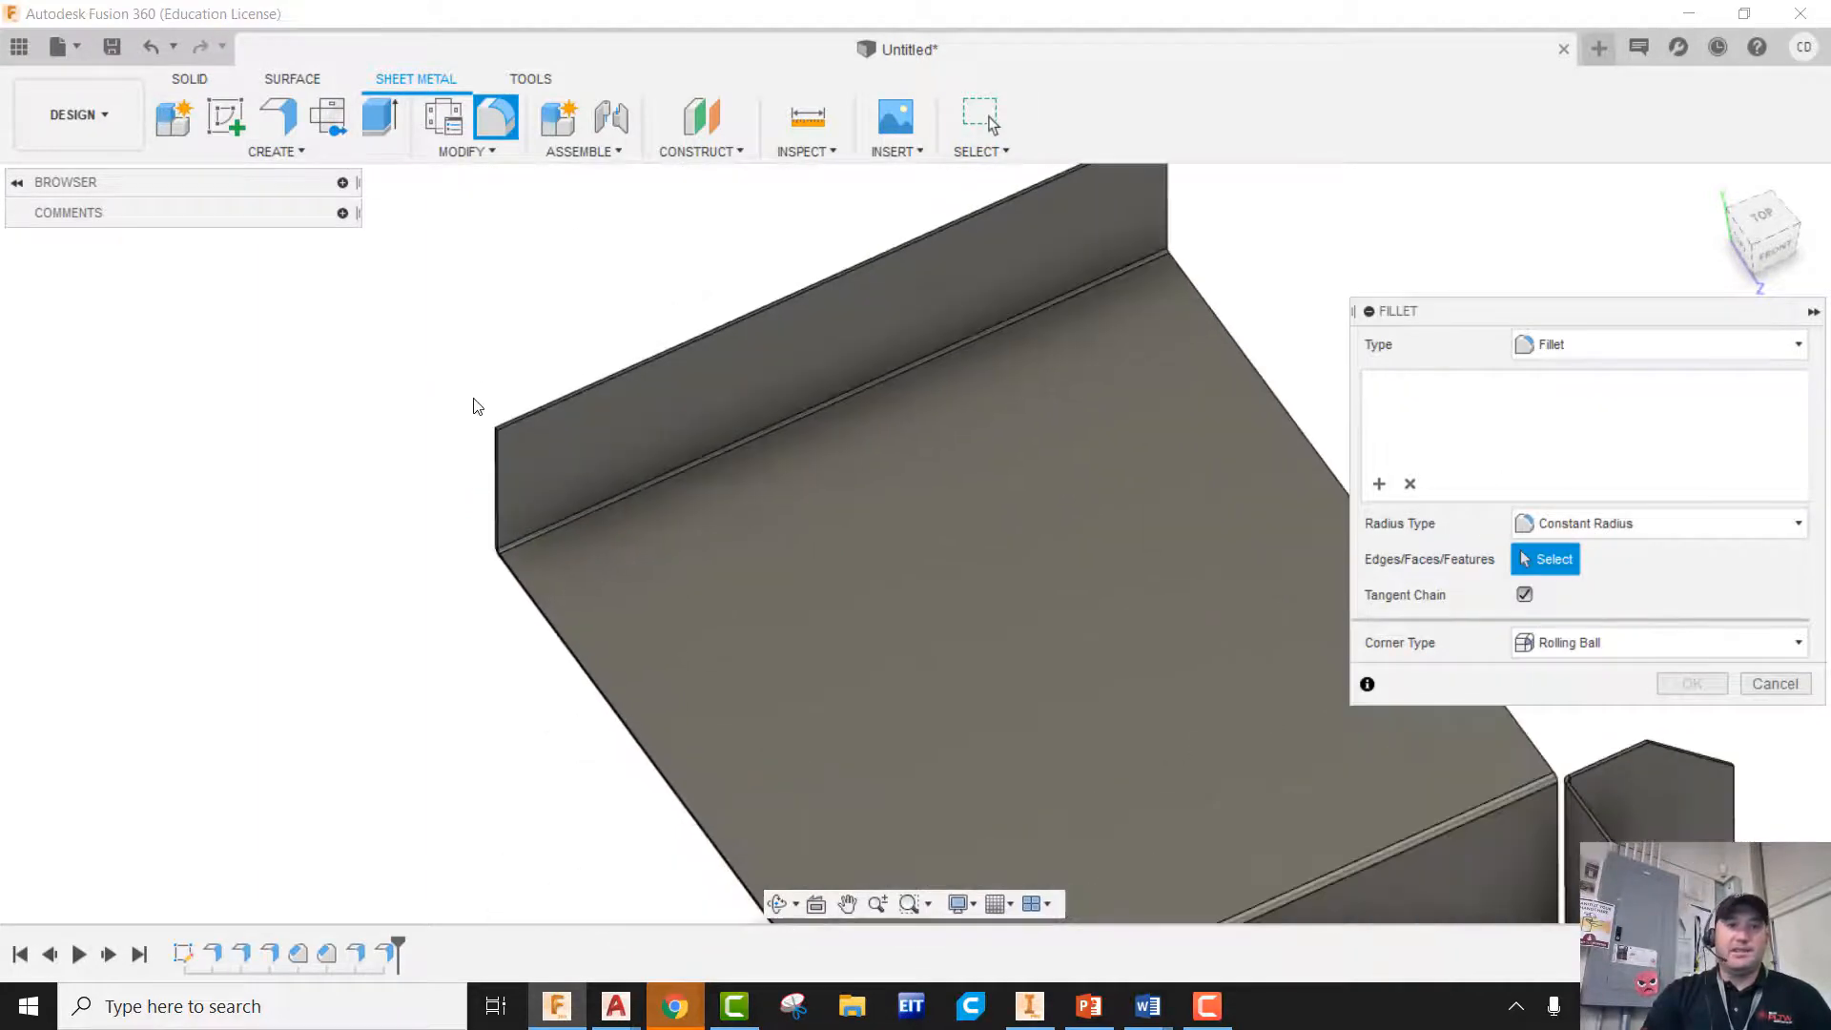
{"action": "scroll", "coordinate": [482, 431], "scroll_direction": "up", "scroll_amount": 4}
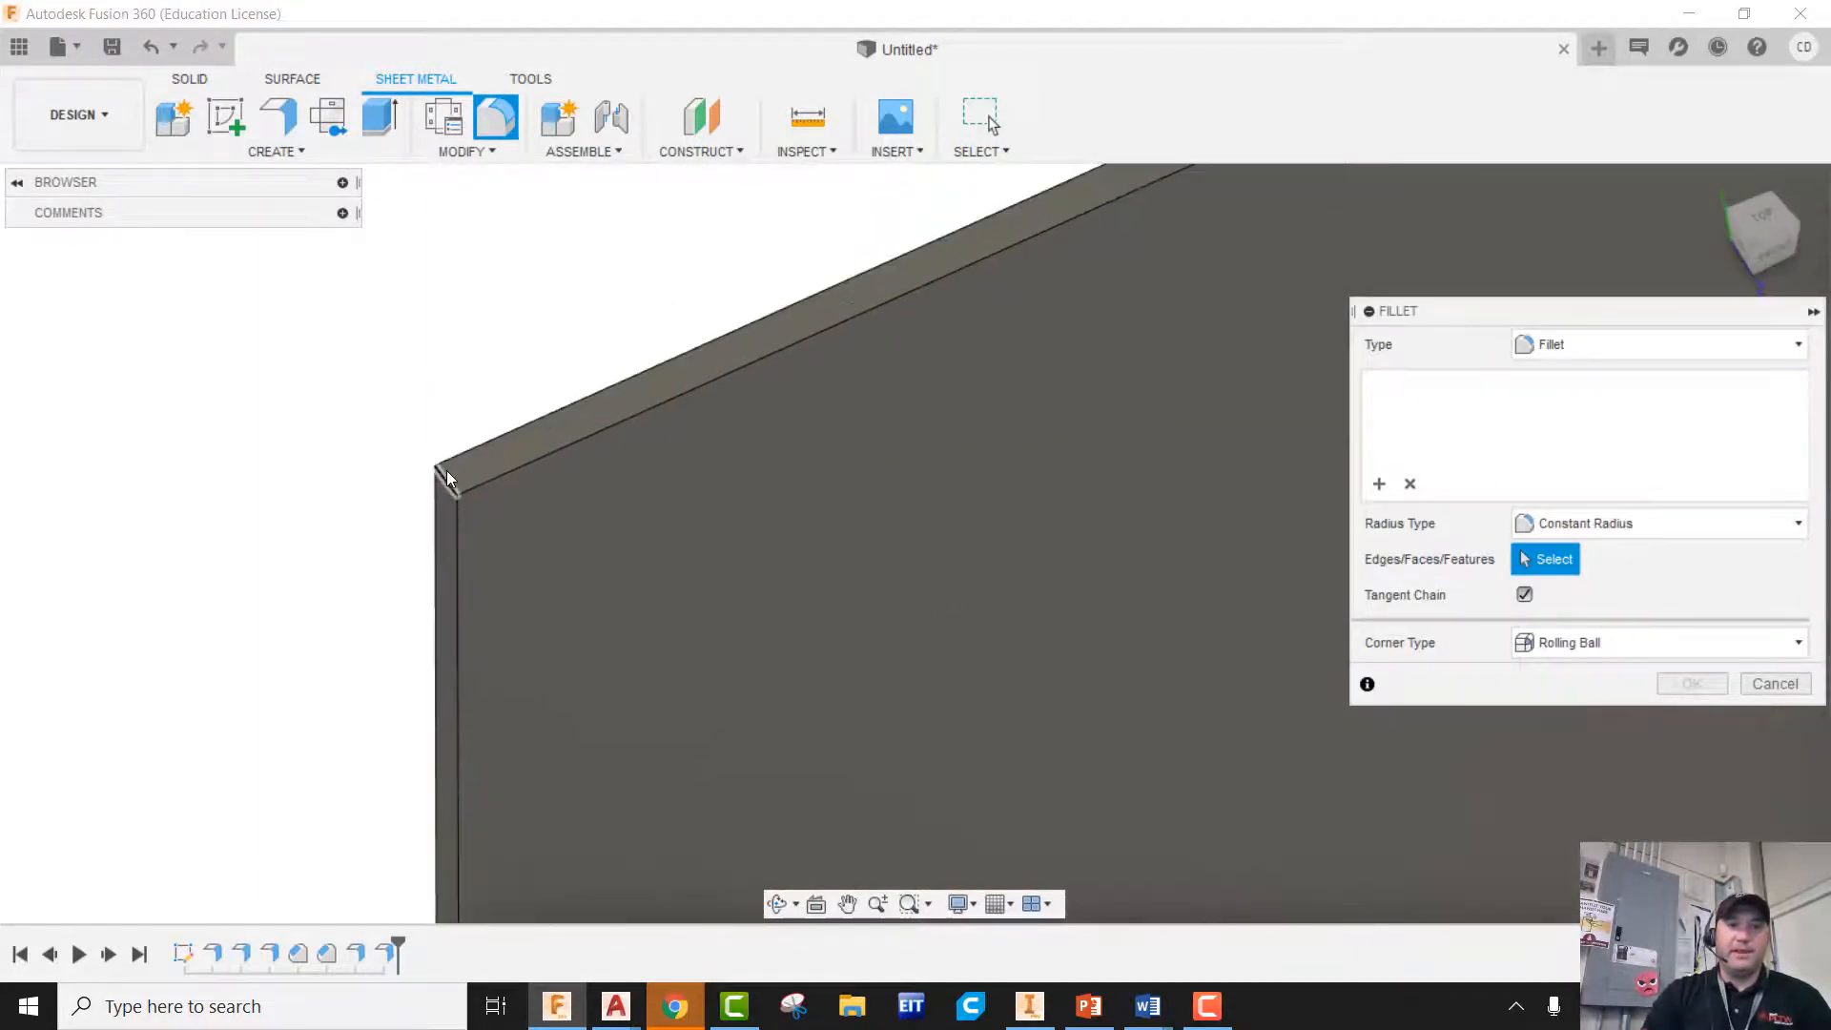
{"action": "left_click", "coordinate": [462, 618]}
{"action": "scroll", "coordinate": [466, 610], "scroll_direction": "down", "scroll_amount": 8}
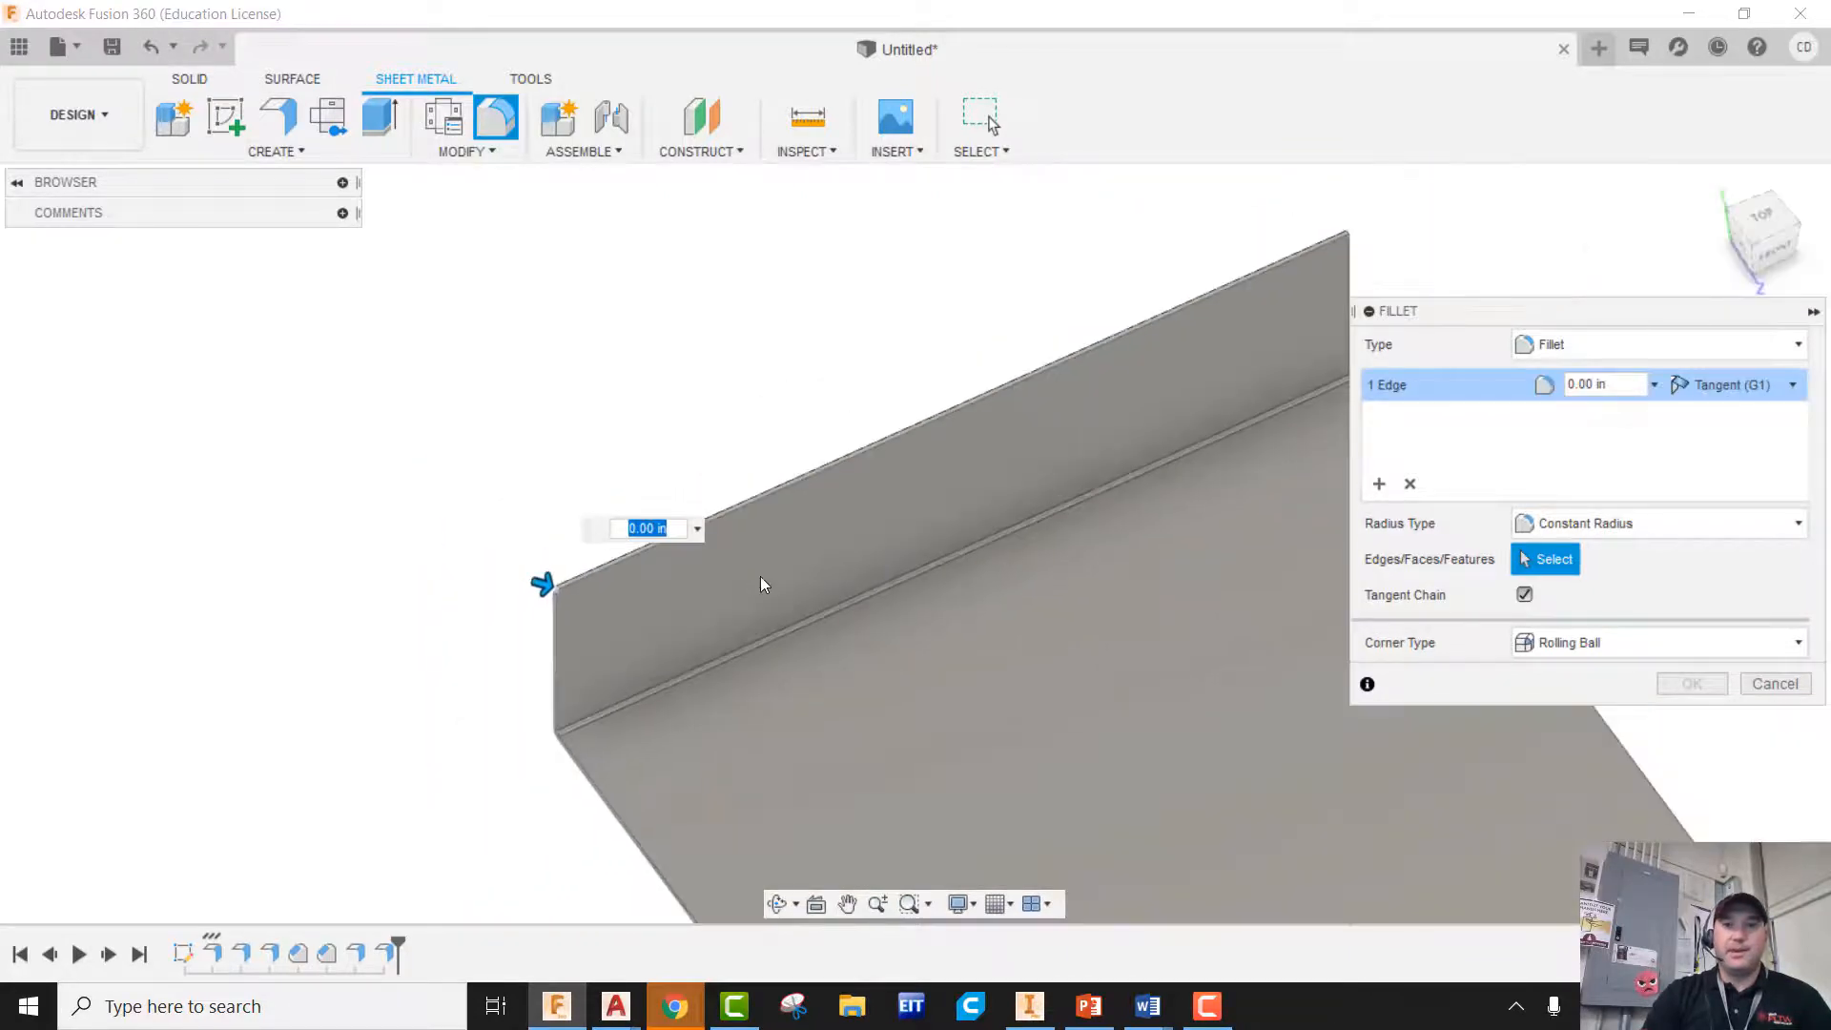
{"action": "scroll", "coordinate": [1324, 246], "scroll_direction": "up", "scroll_amount": 6}
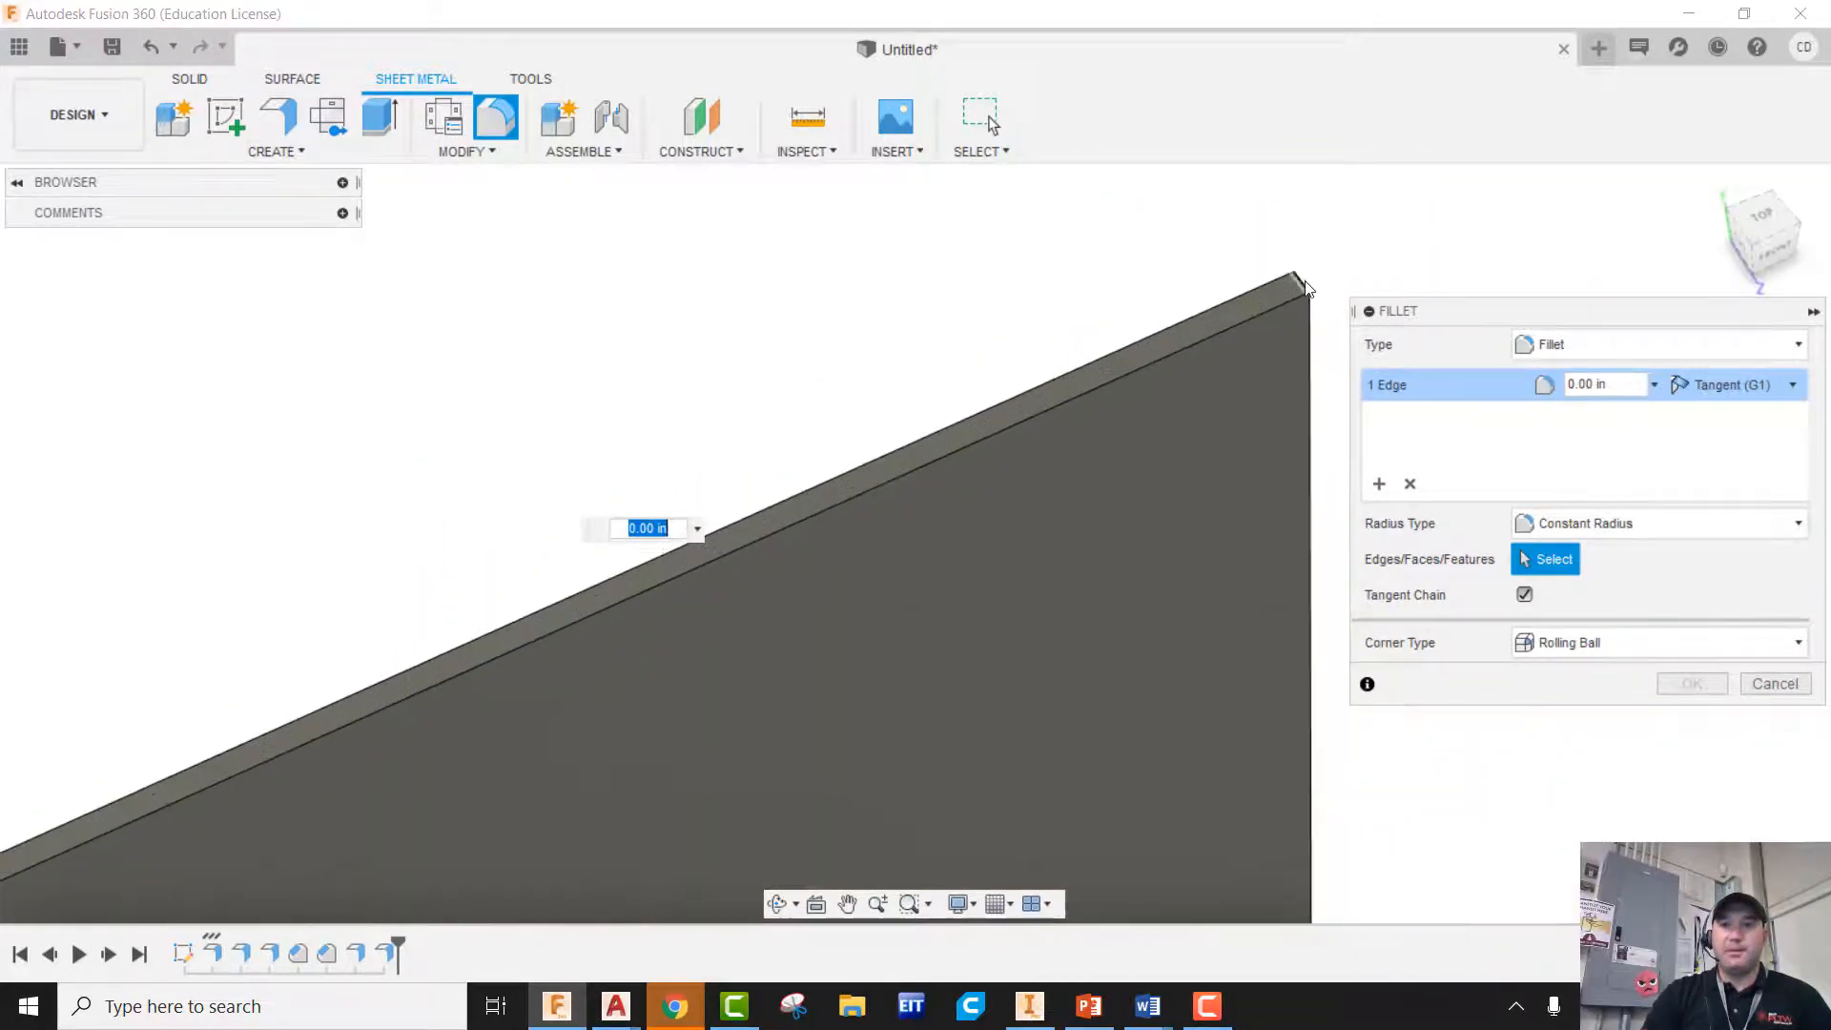
{"action": "left_click", "coordinate": [1305, 282]}
{"action": "scroll", "coordinate": [1144, 284], "scroll_direction": "down", "scroll_amount": 5}
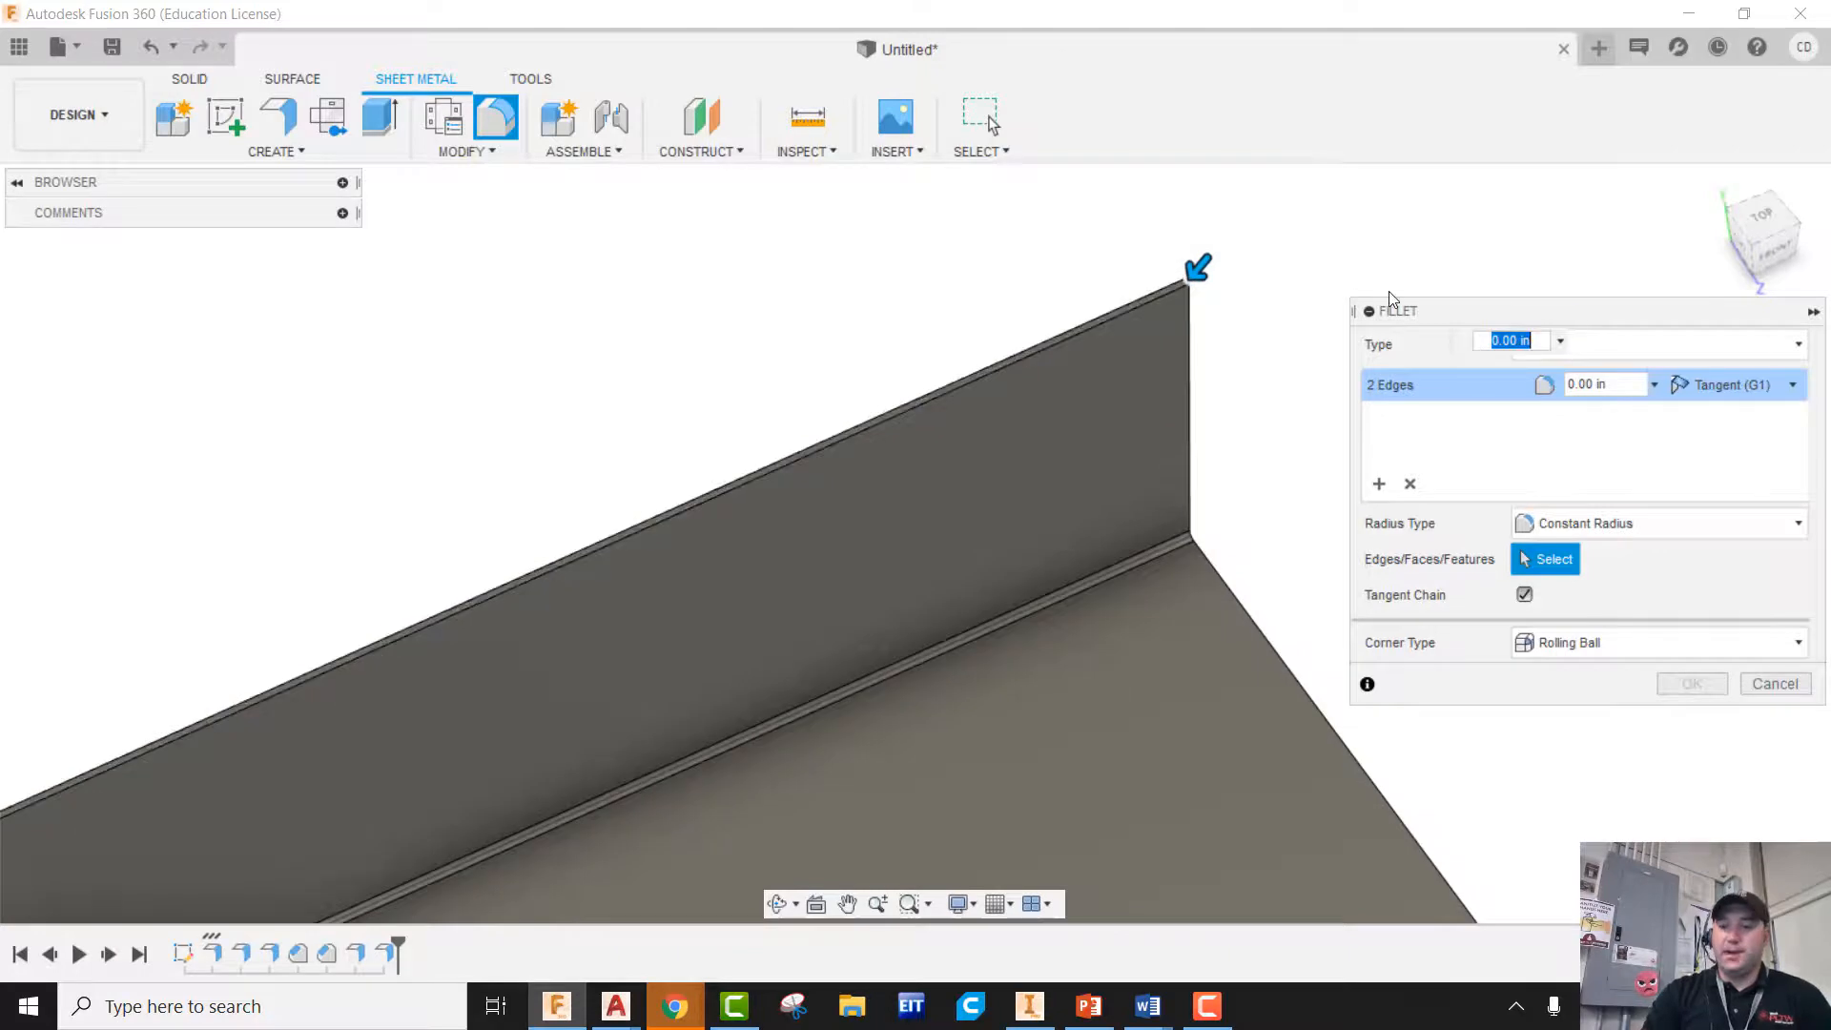
{"action": "type", "text": ".5"}
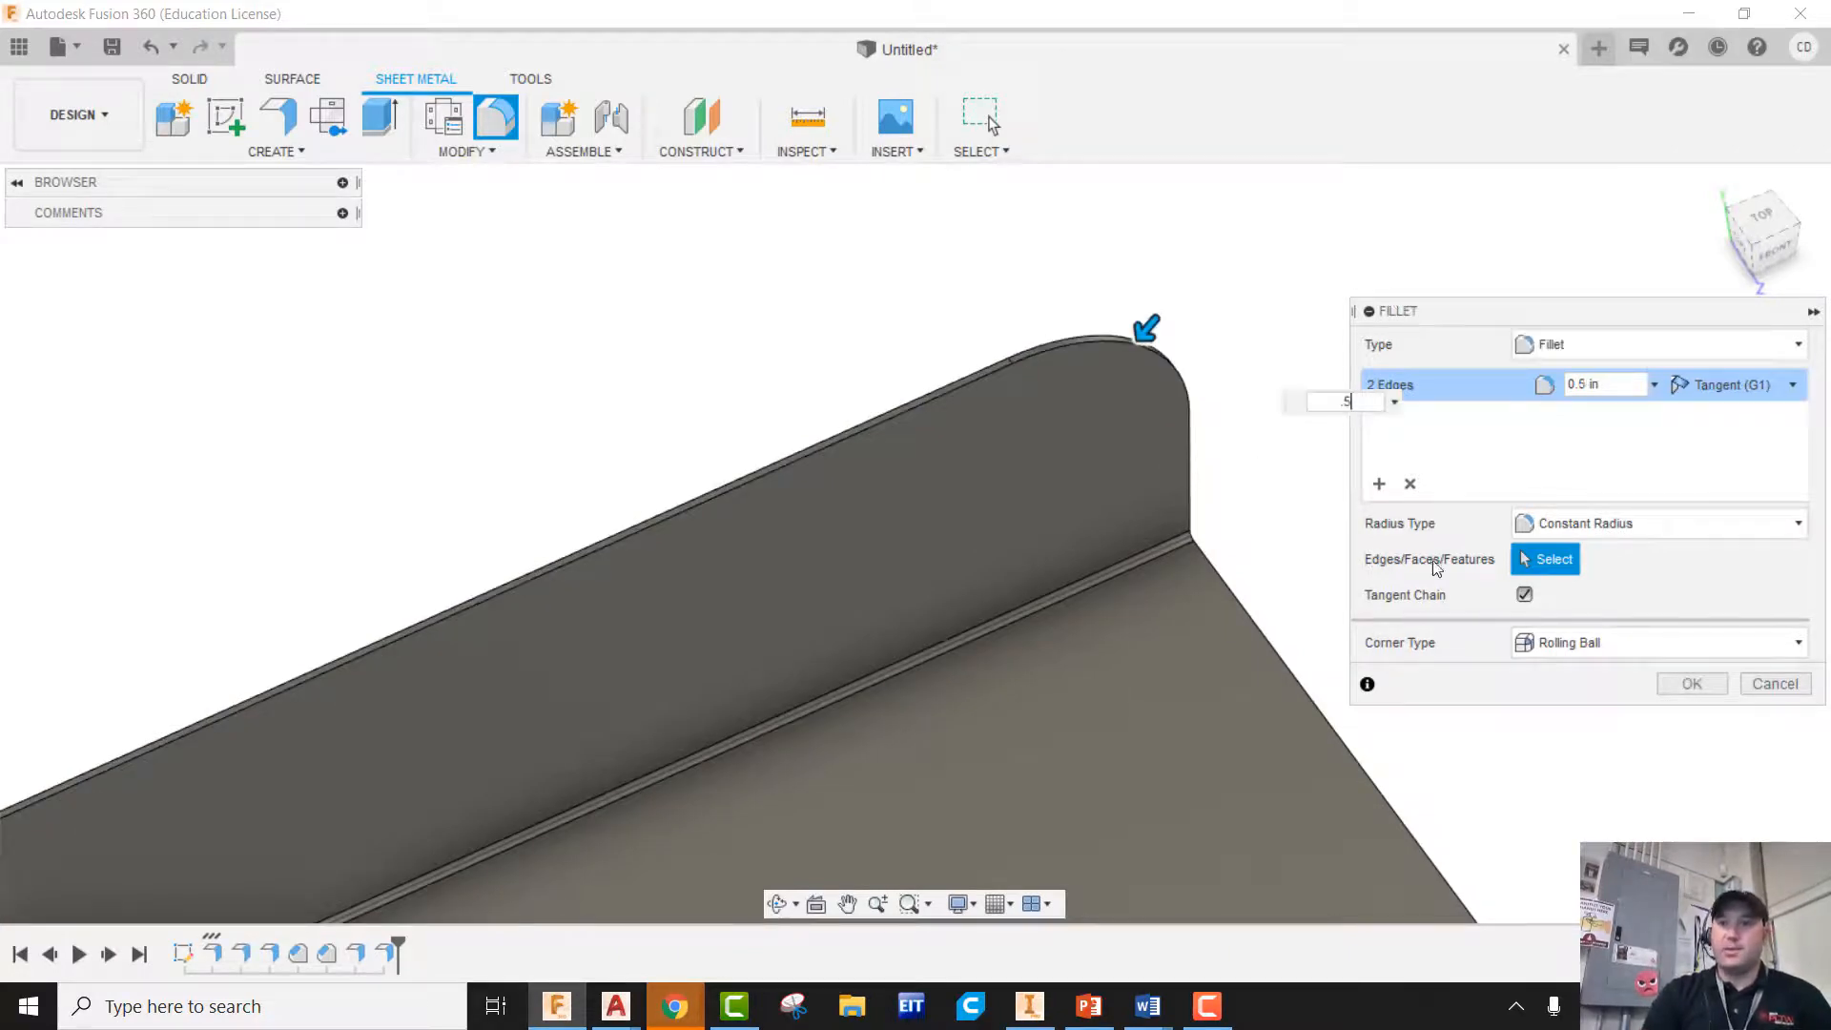
{"action": "left_click", "coordinate": [1672, 675]}
{"action": "scroll", "coordinate": [1290, 362], "scroll_direction": "down", "scroll_amount": 5}
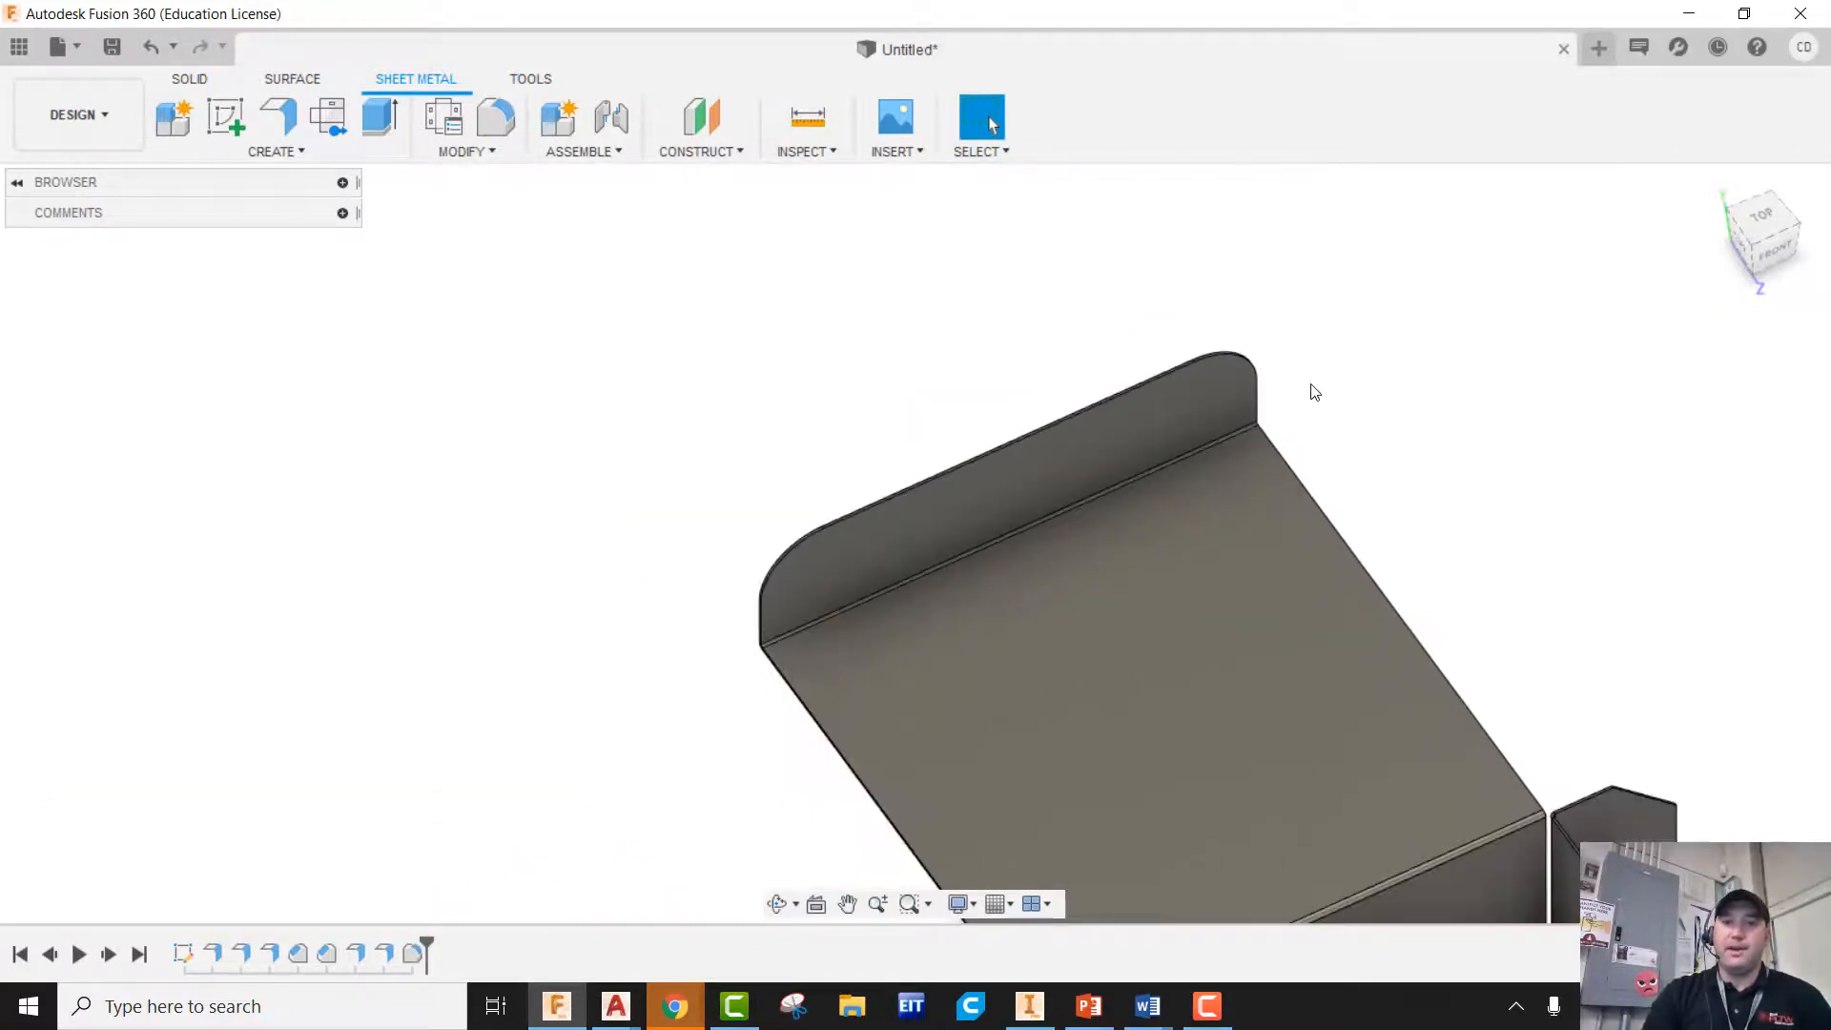
{"action": "middle_click_drag", "start_coordinate": [1283, 528], "coordinate": [1115, 296]}
{"action": "scroll", "coordinate": [1116, 305], "scroll_direction": "down", "scroll_amount": 5}
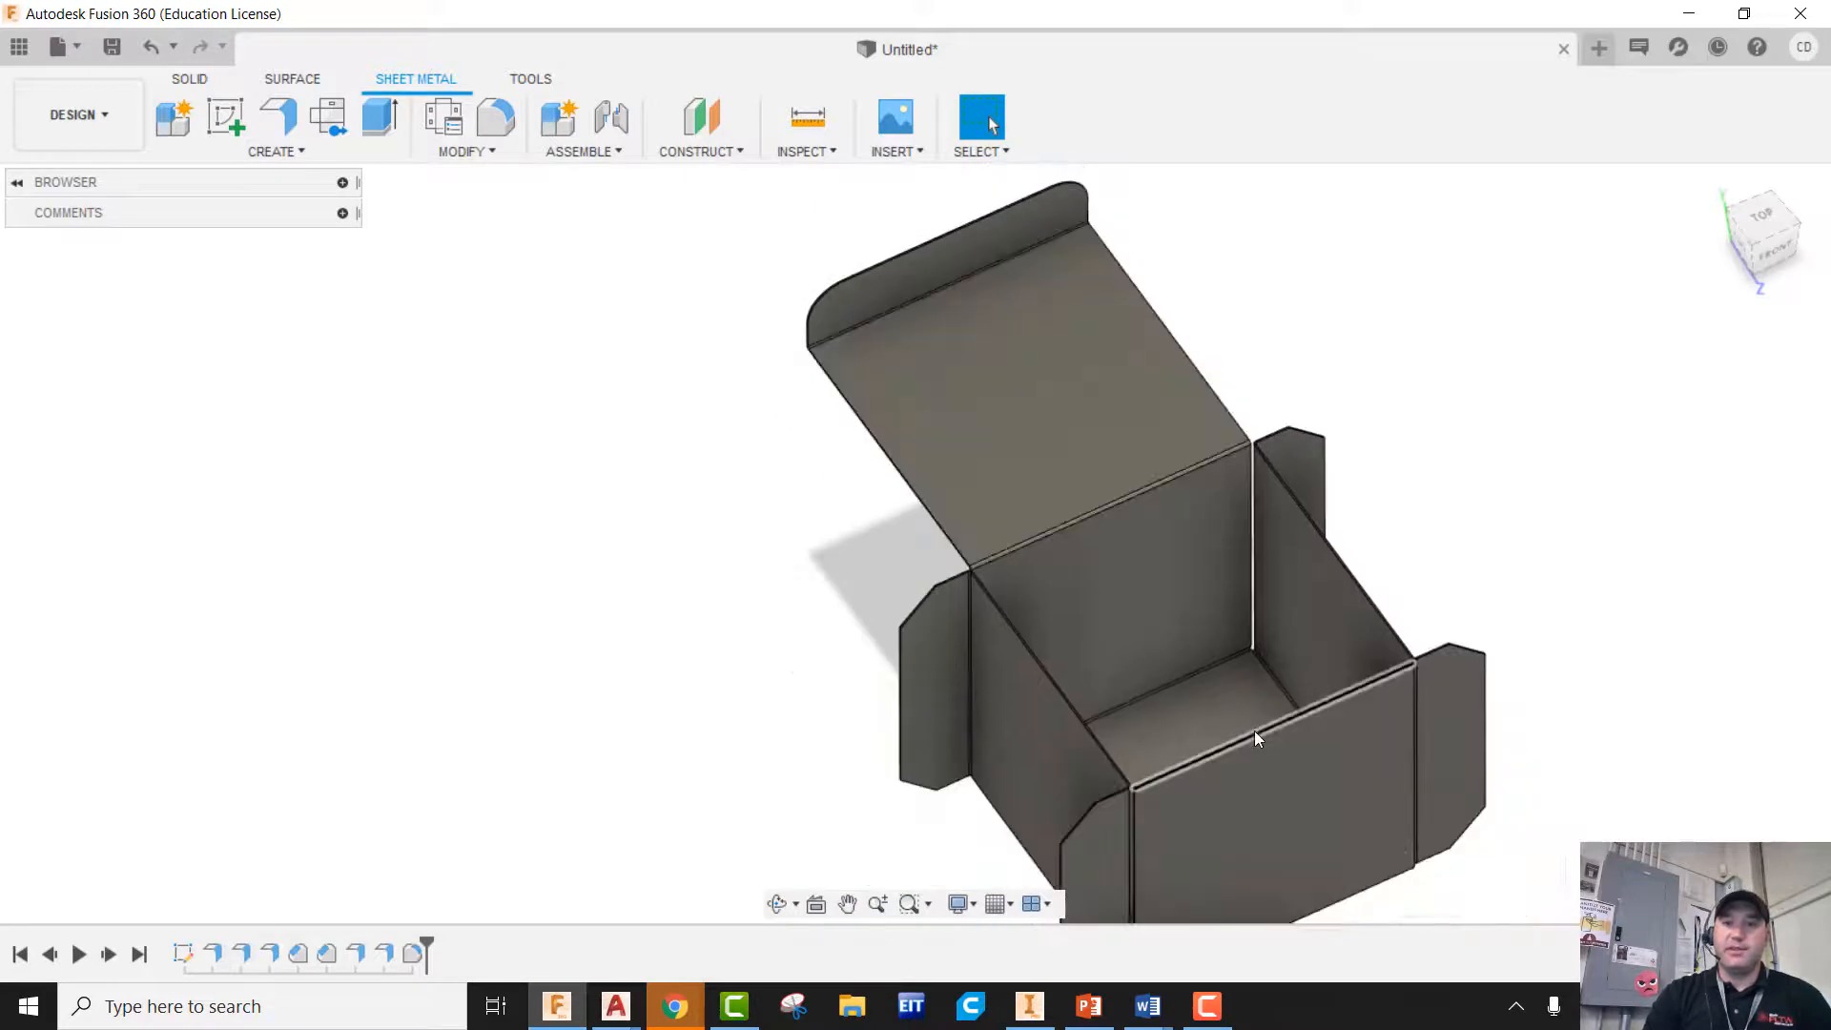
Create 2 in flanges at 90 degrees along the full outer upper edges of the left and right walls as side flaps
{"action": "middle_click_drag", "start_coordinate": [827, 348], "coordinate": [787, 313]}
{"action": "scroll", "coordinate": [916, 390], "scroll_direction": "up", "scroll_amount": 2}
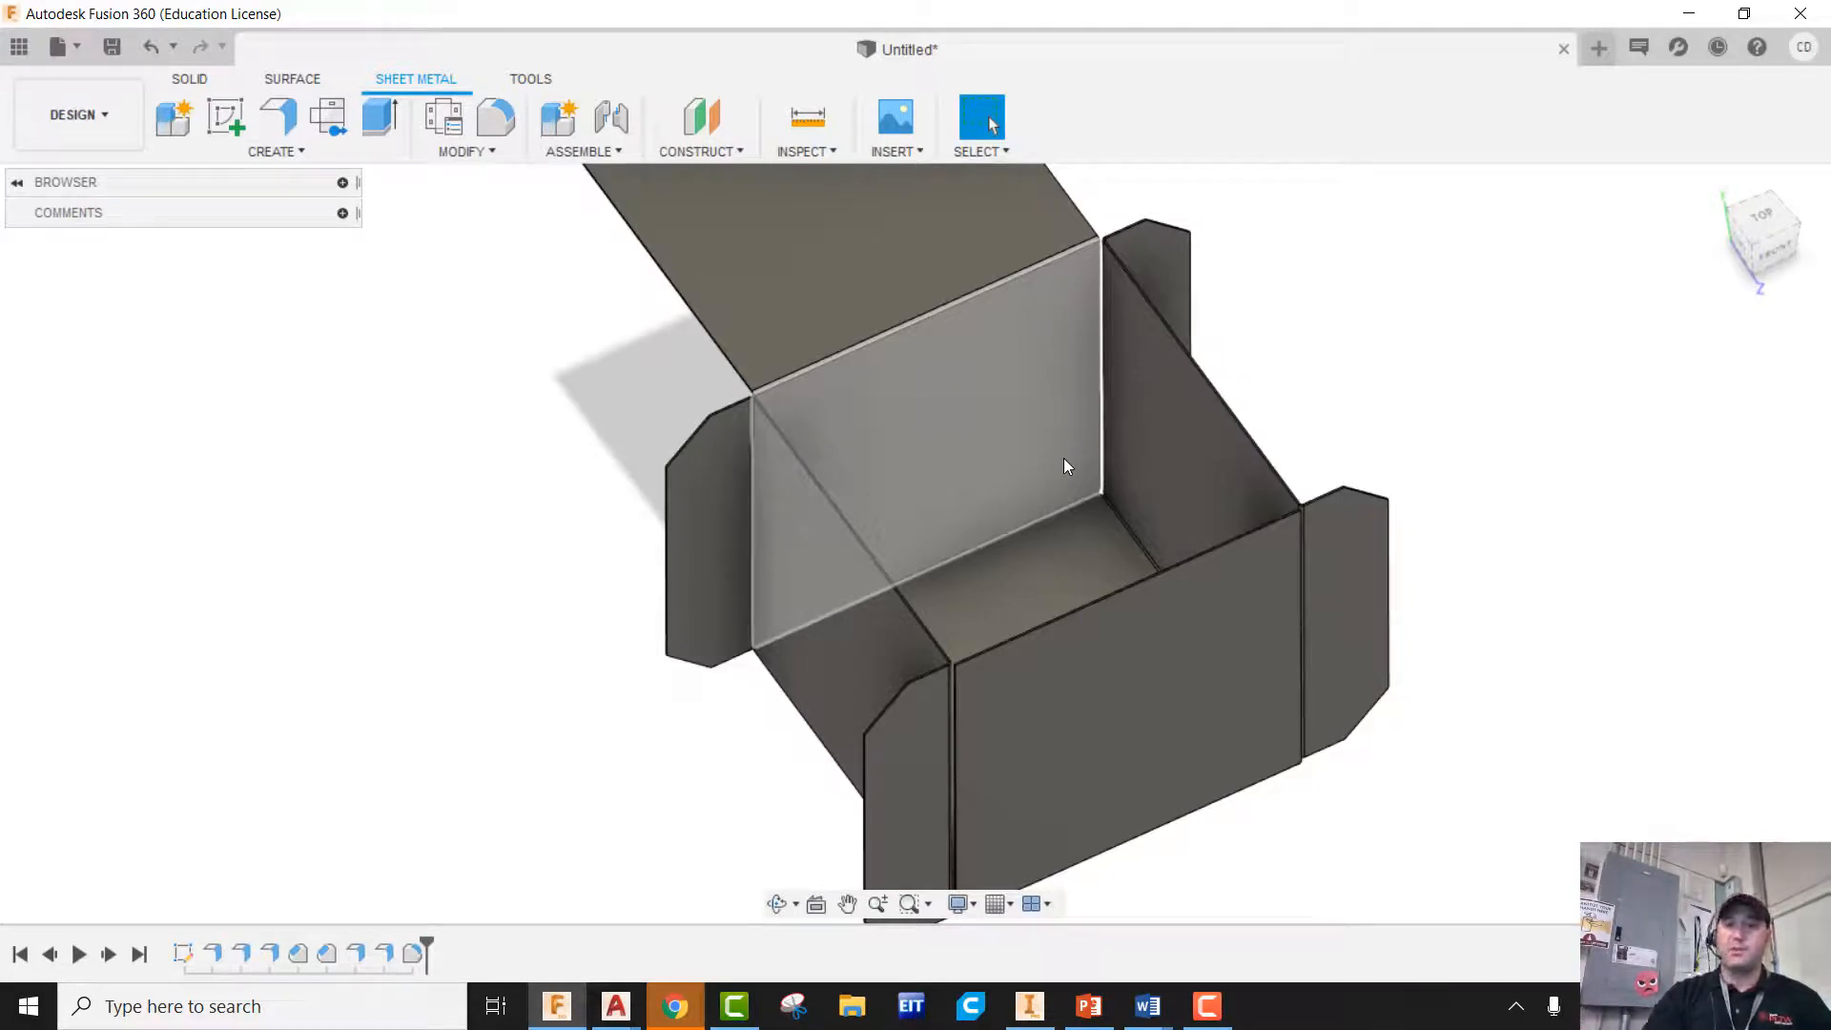
{"action": "left_click", "coordinate": [278, 111]}
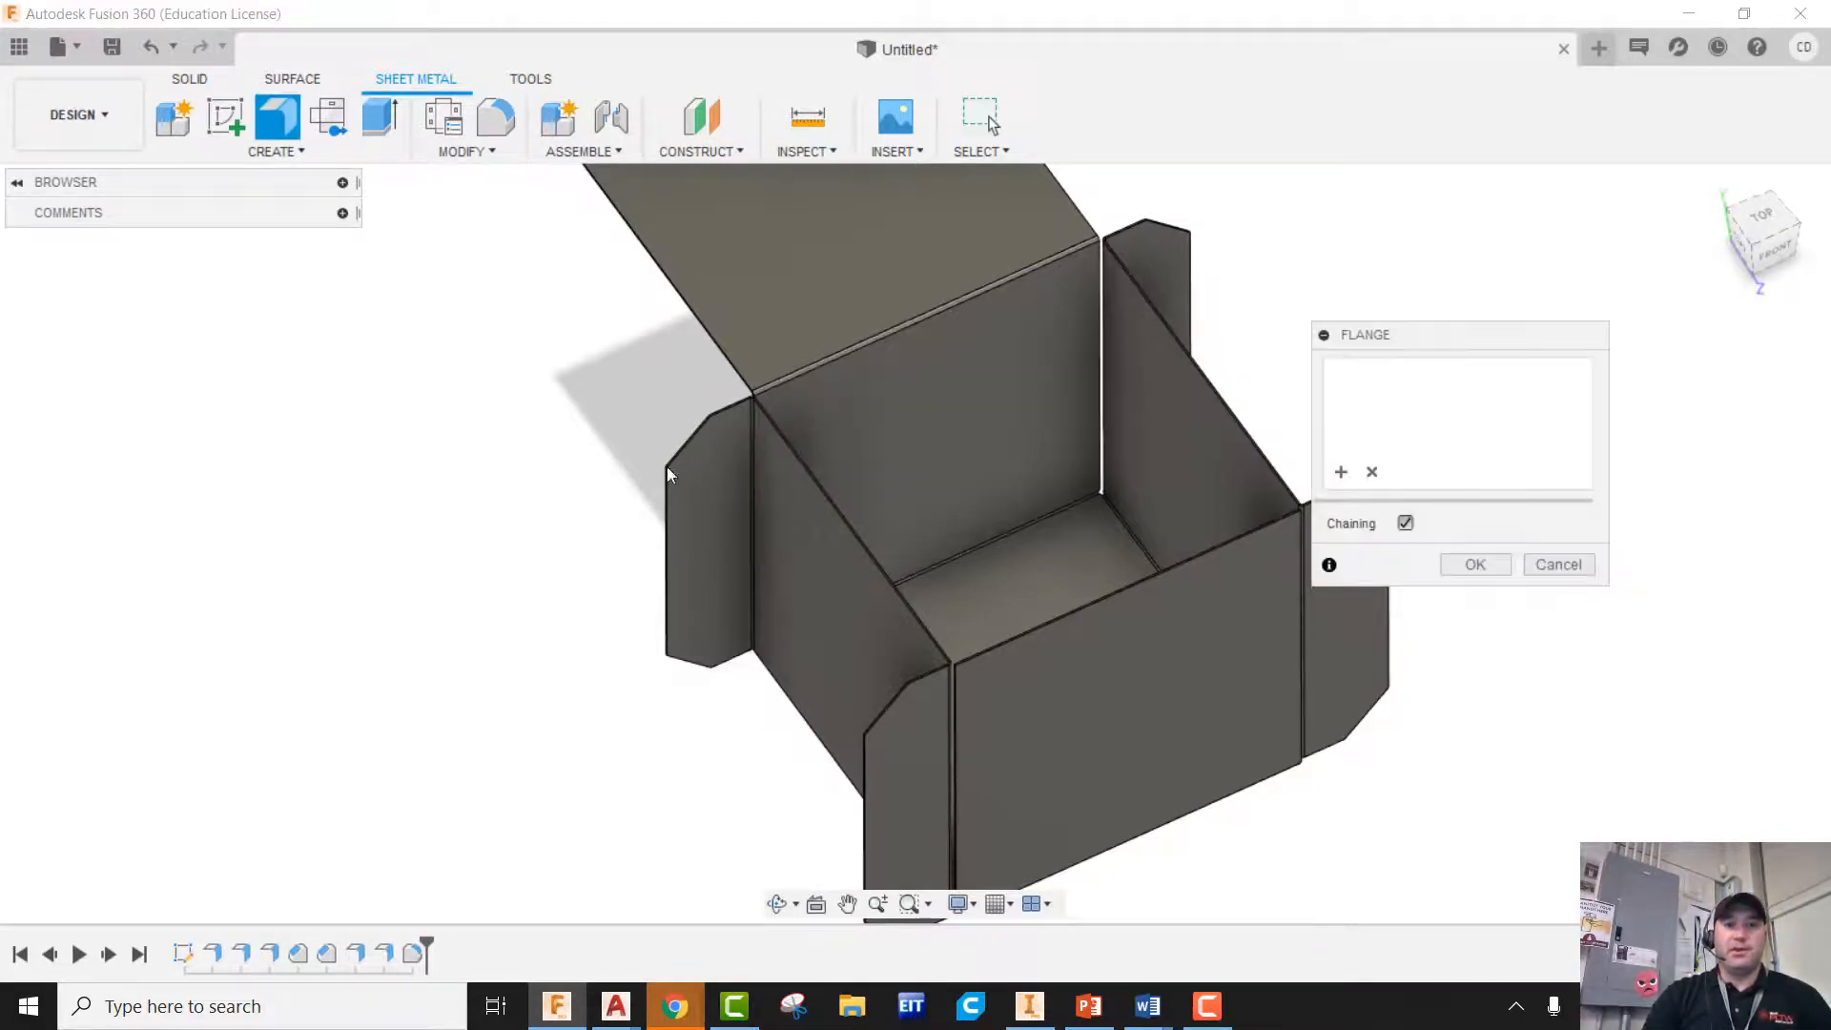
{"action": "scroll", "coordinate": [753, 399], "scroll_direction": "up", "scroll_amount": 6}
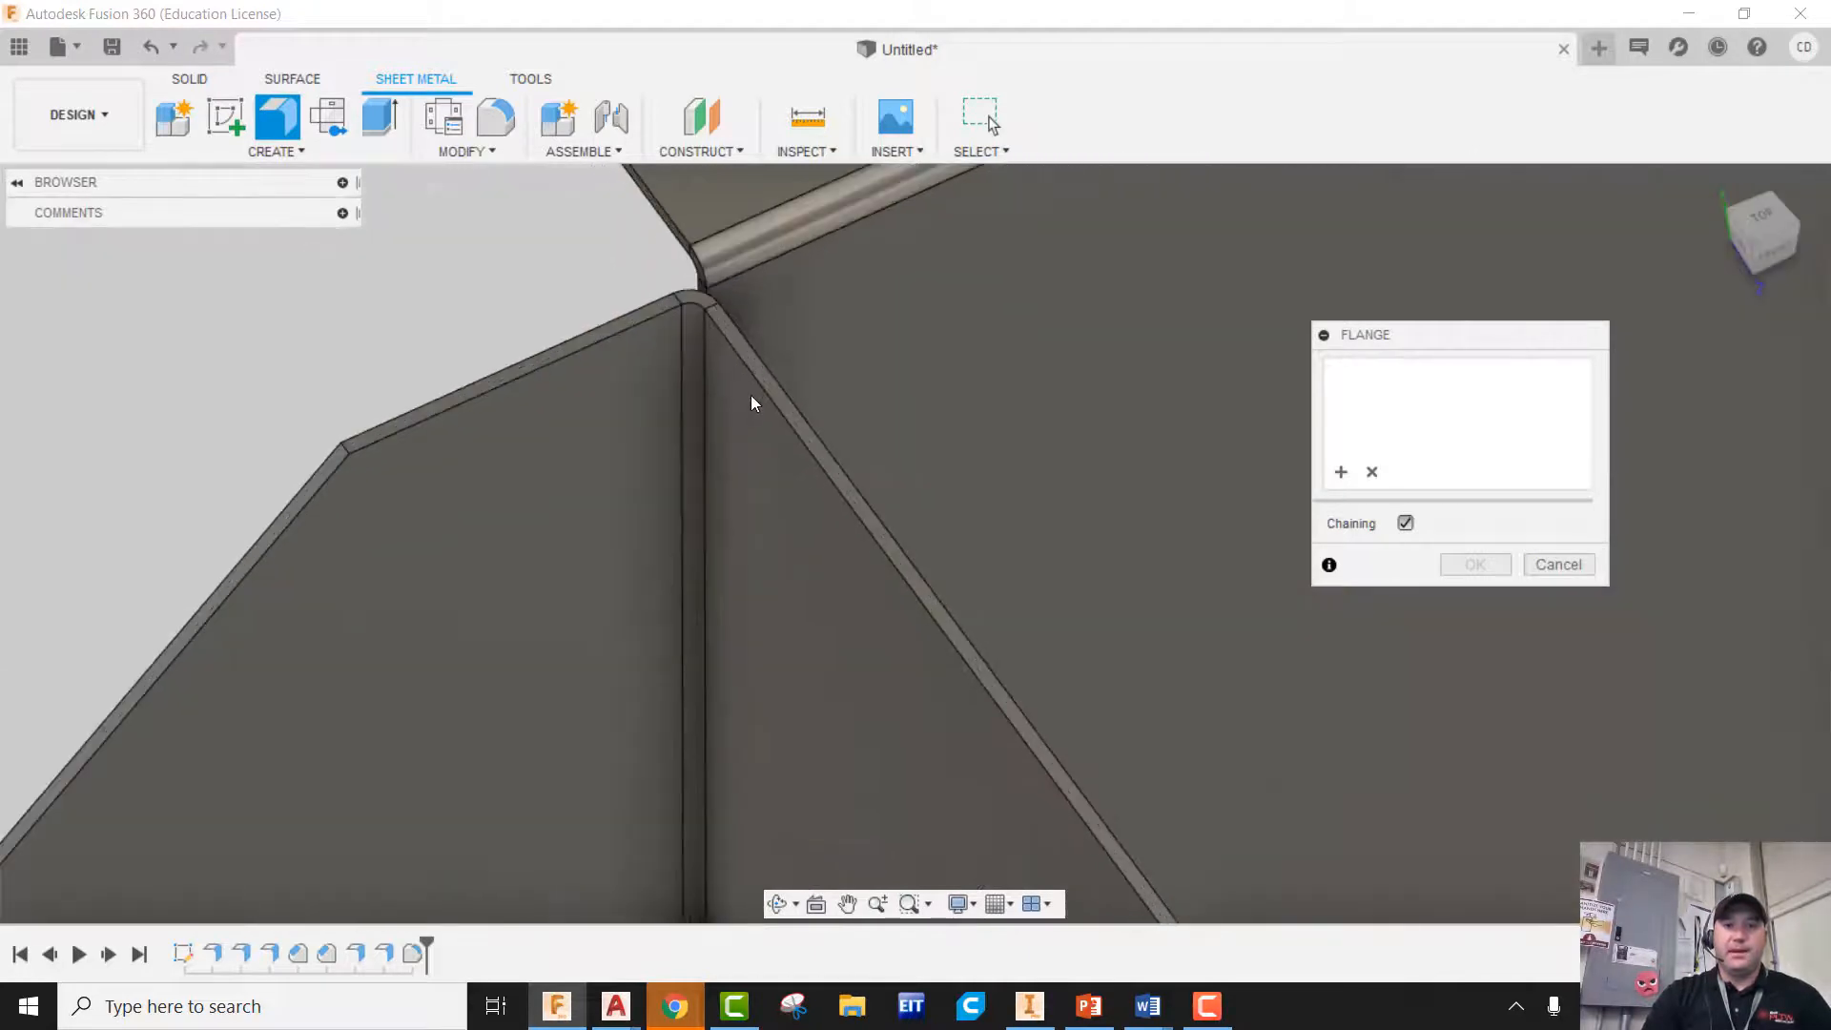
{"action": "left_click", "coordinate": [759, 387]}
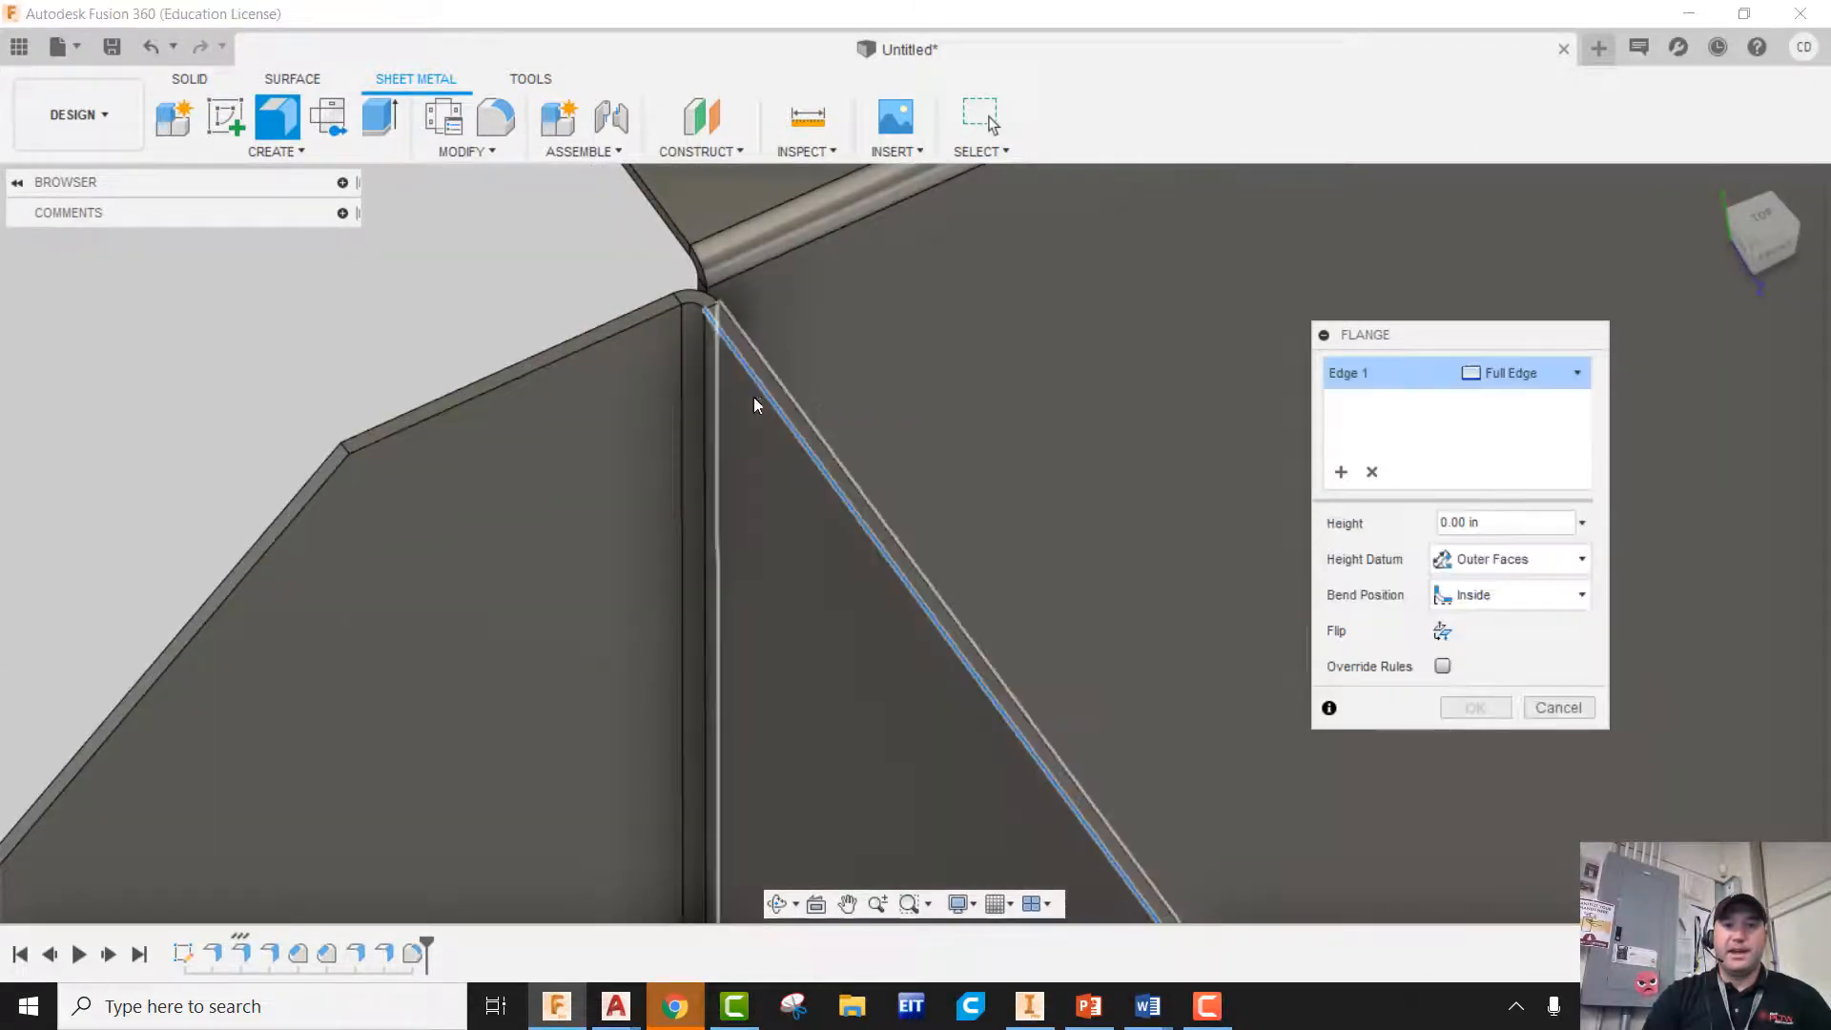
{"action": "scroll", "coordinate": [675, 372], "scroll_direction": "down", "scroll_amount": 8}
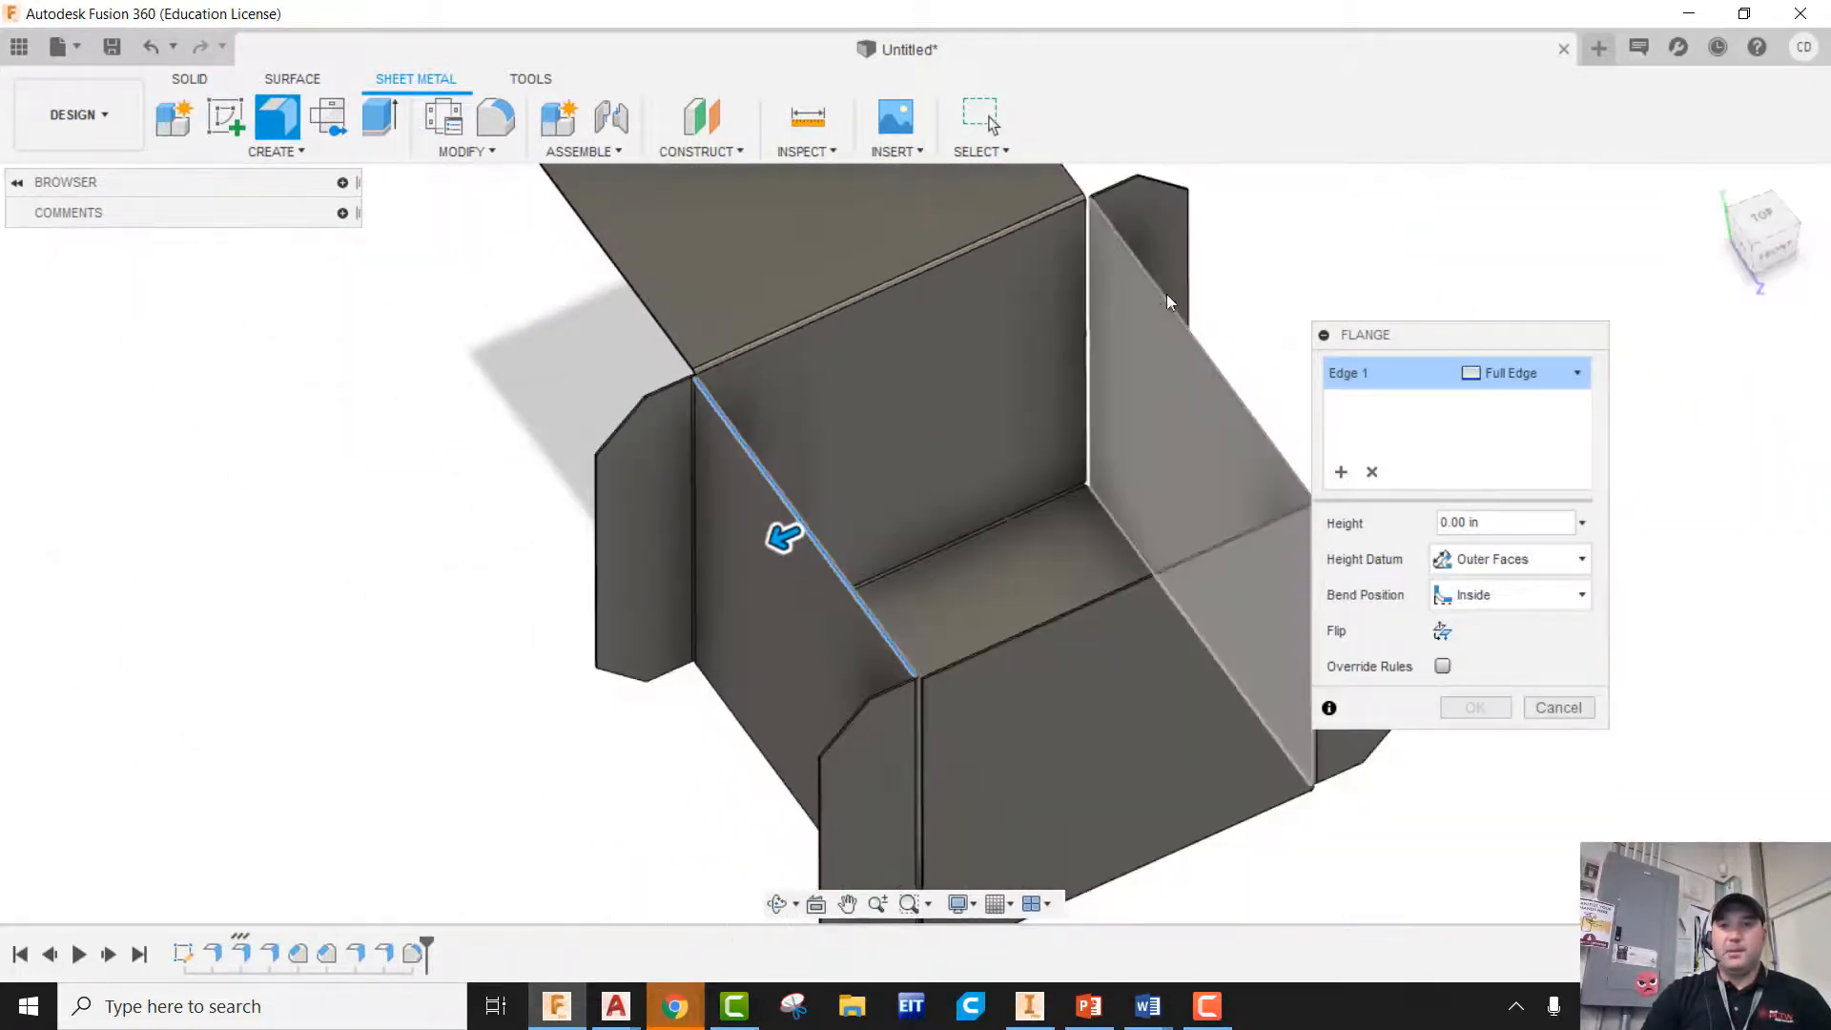
{"action": "scroll", "coordinate": [1120, 204], "scroll_direction": "up", "scroll_amount": 3}
{"action": "scroll", "coordinate": [1107, 200], "scroll_direction": "up", "scroll_amount": 4}
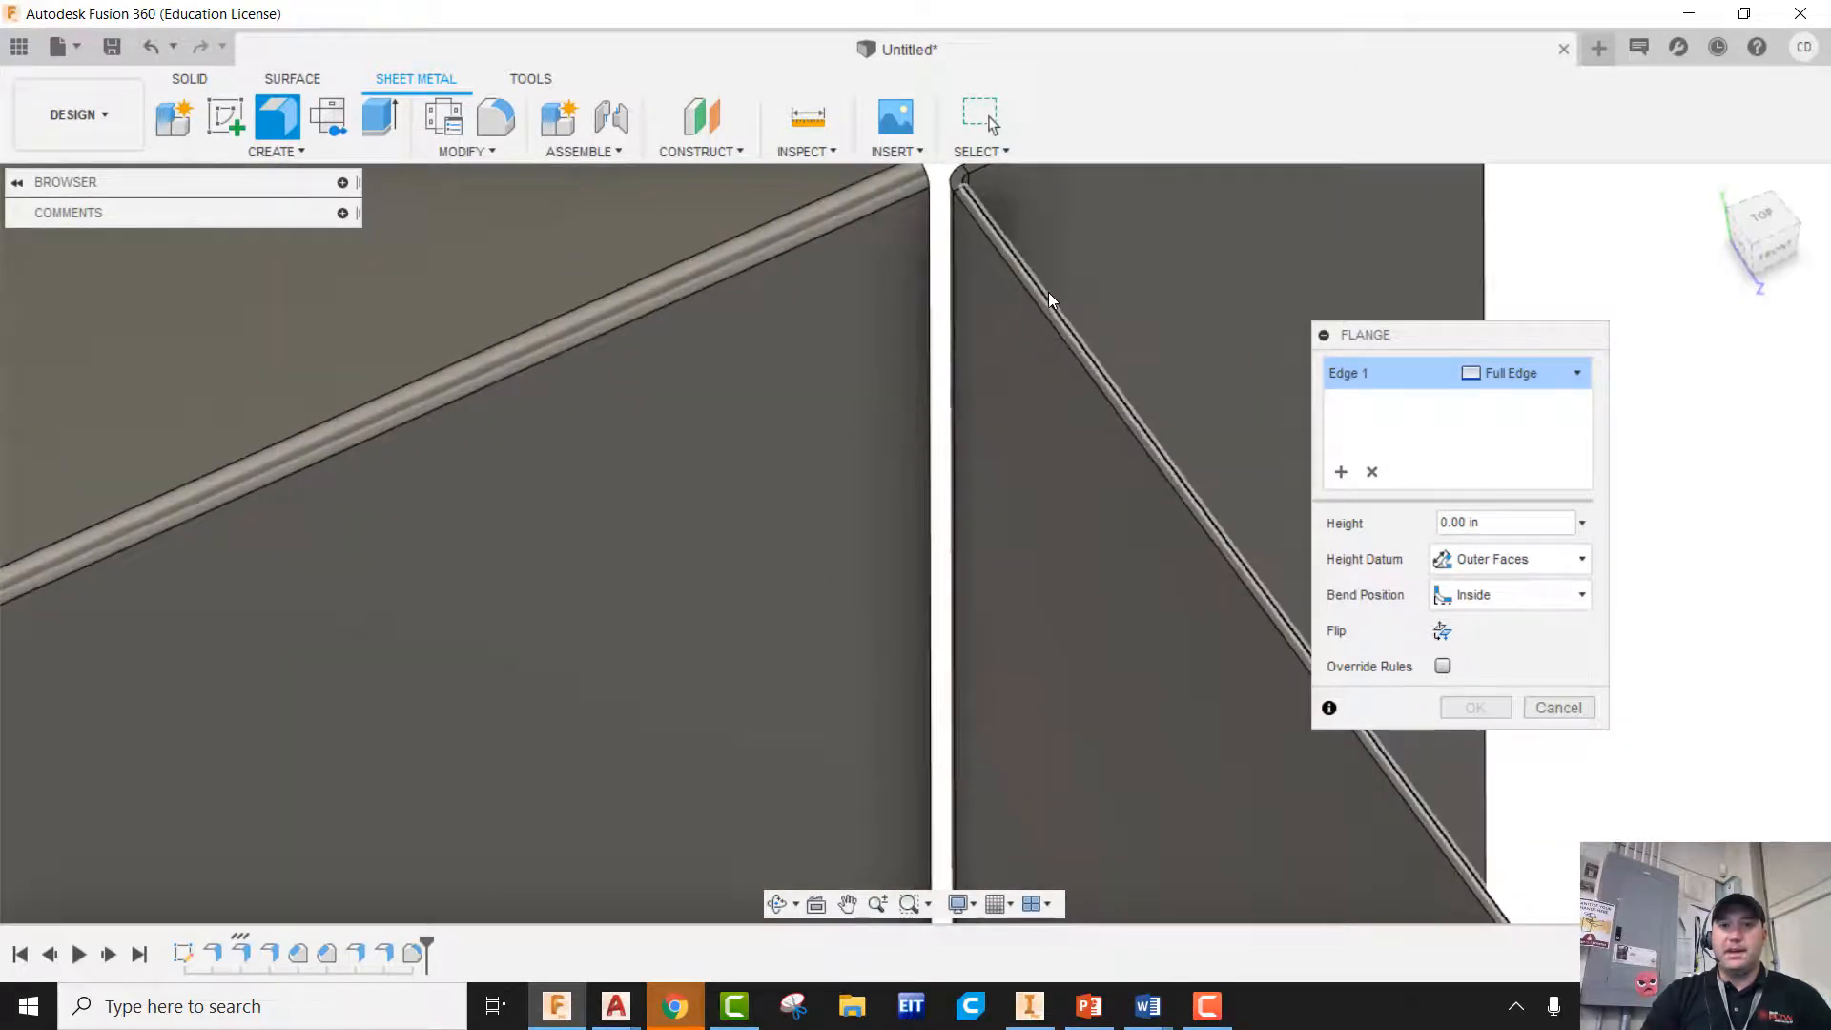
{"action": "left_click", "coordinate": [1049, 294]}
{"action": "scroll", "coordinate": [1173, 382], "scroll_direction": "down", "scroll_amount": 3}
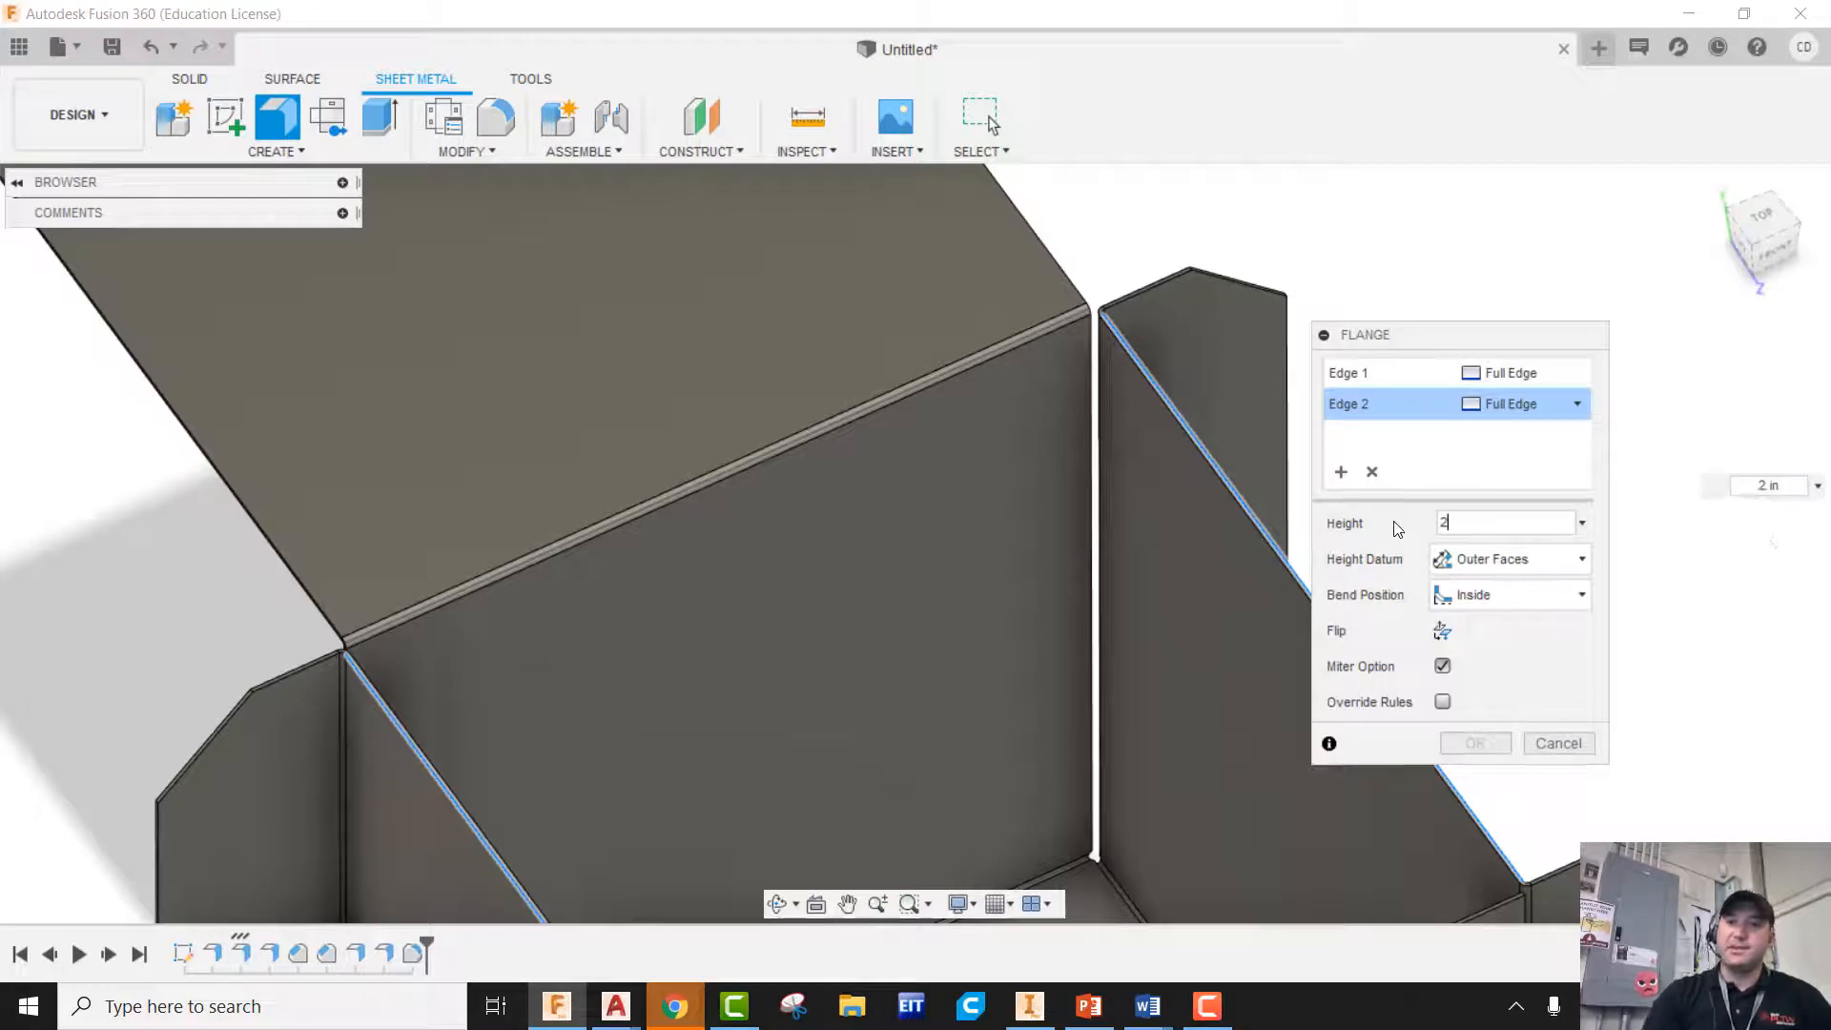
{"action": "scroll", "coordinate": [1108, 408], "scroll_direction": "down", "scroll_amount": 5}
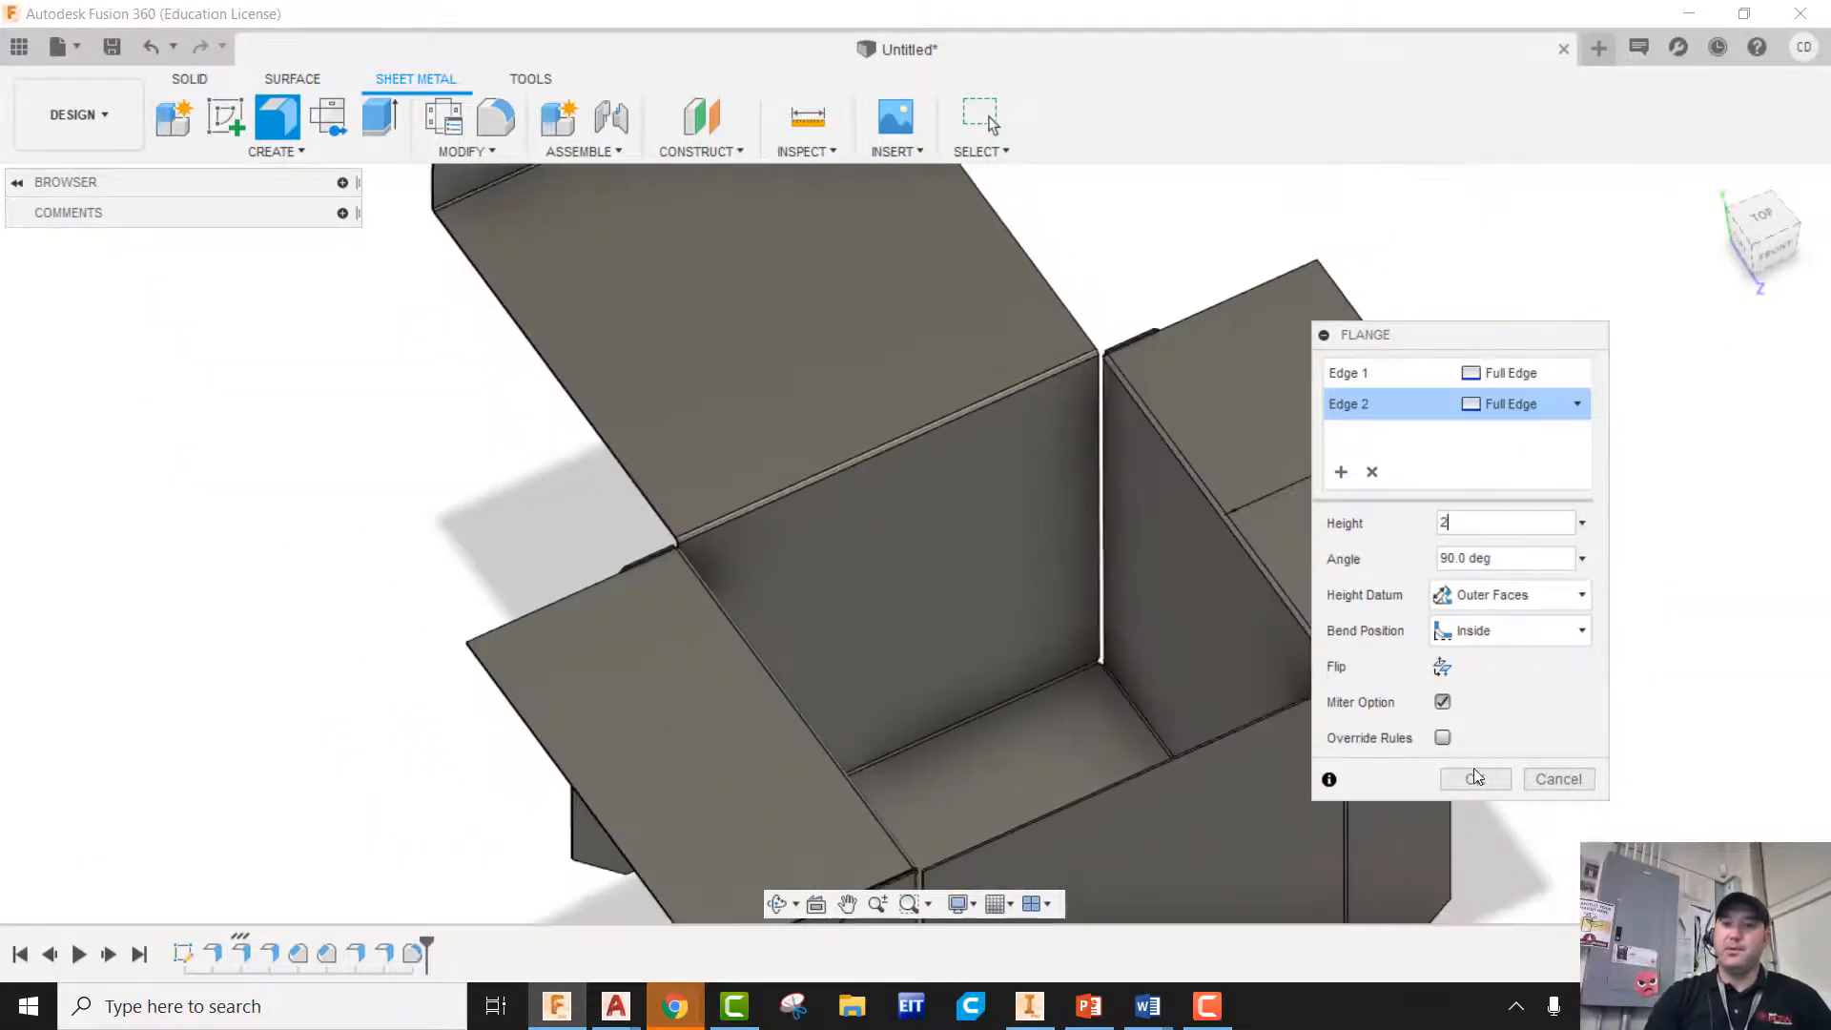
{"action": "left_click", "coordinate": [1473, 778]}
{"action": "scroll", "coordinate": [1204, 349], "scroll_direction": "down", "scroll_amount": 3}
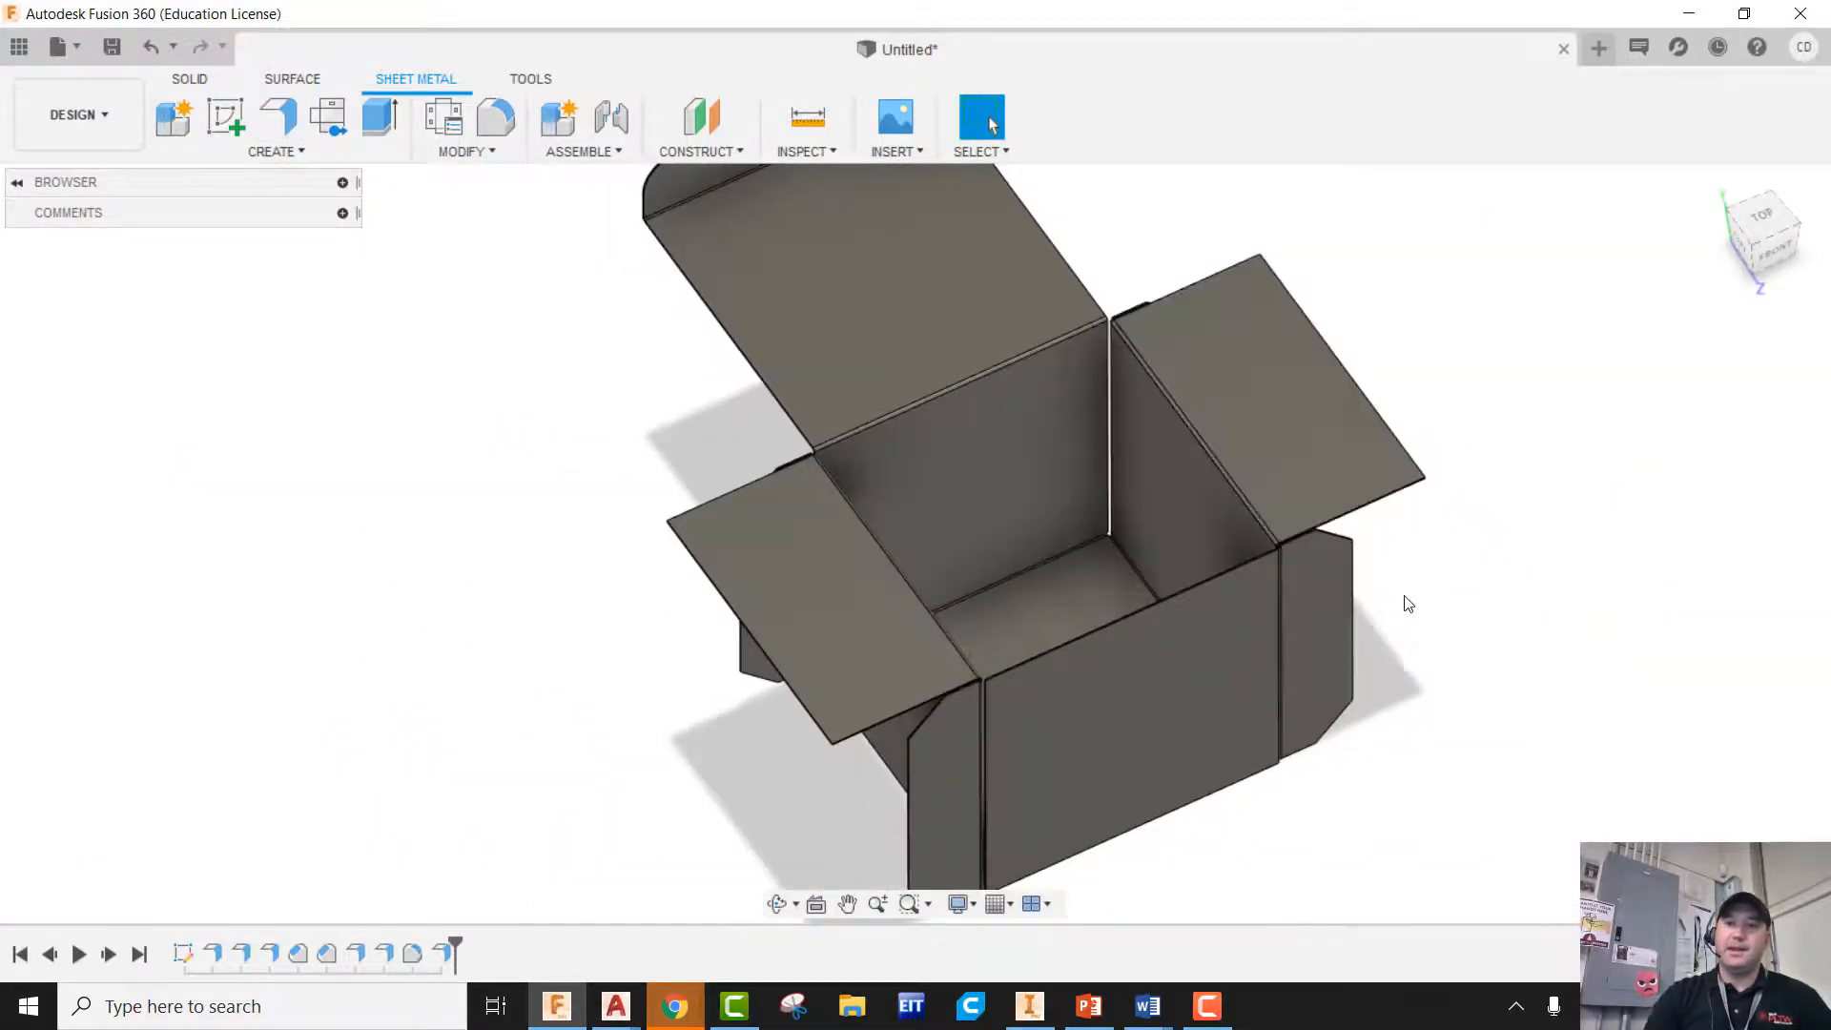
{"action": "middle_click_drag", "start_coordinate": [1408, 603], "coordinate": [1229, 559]}
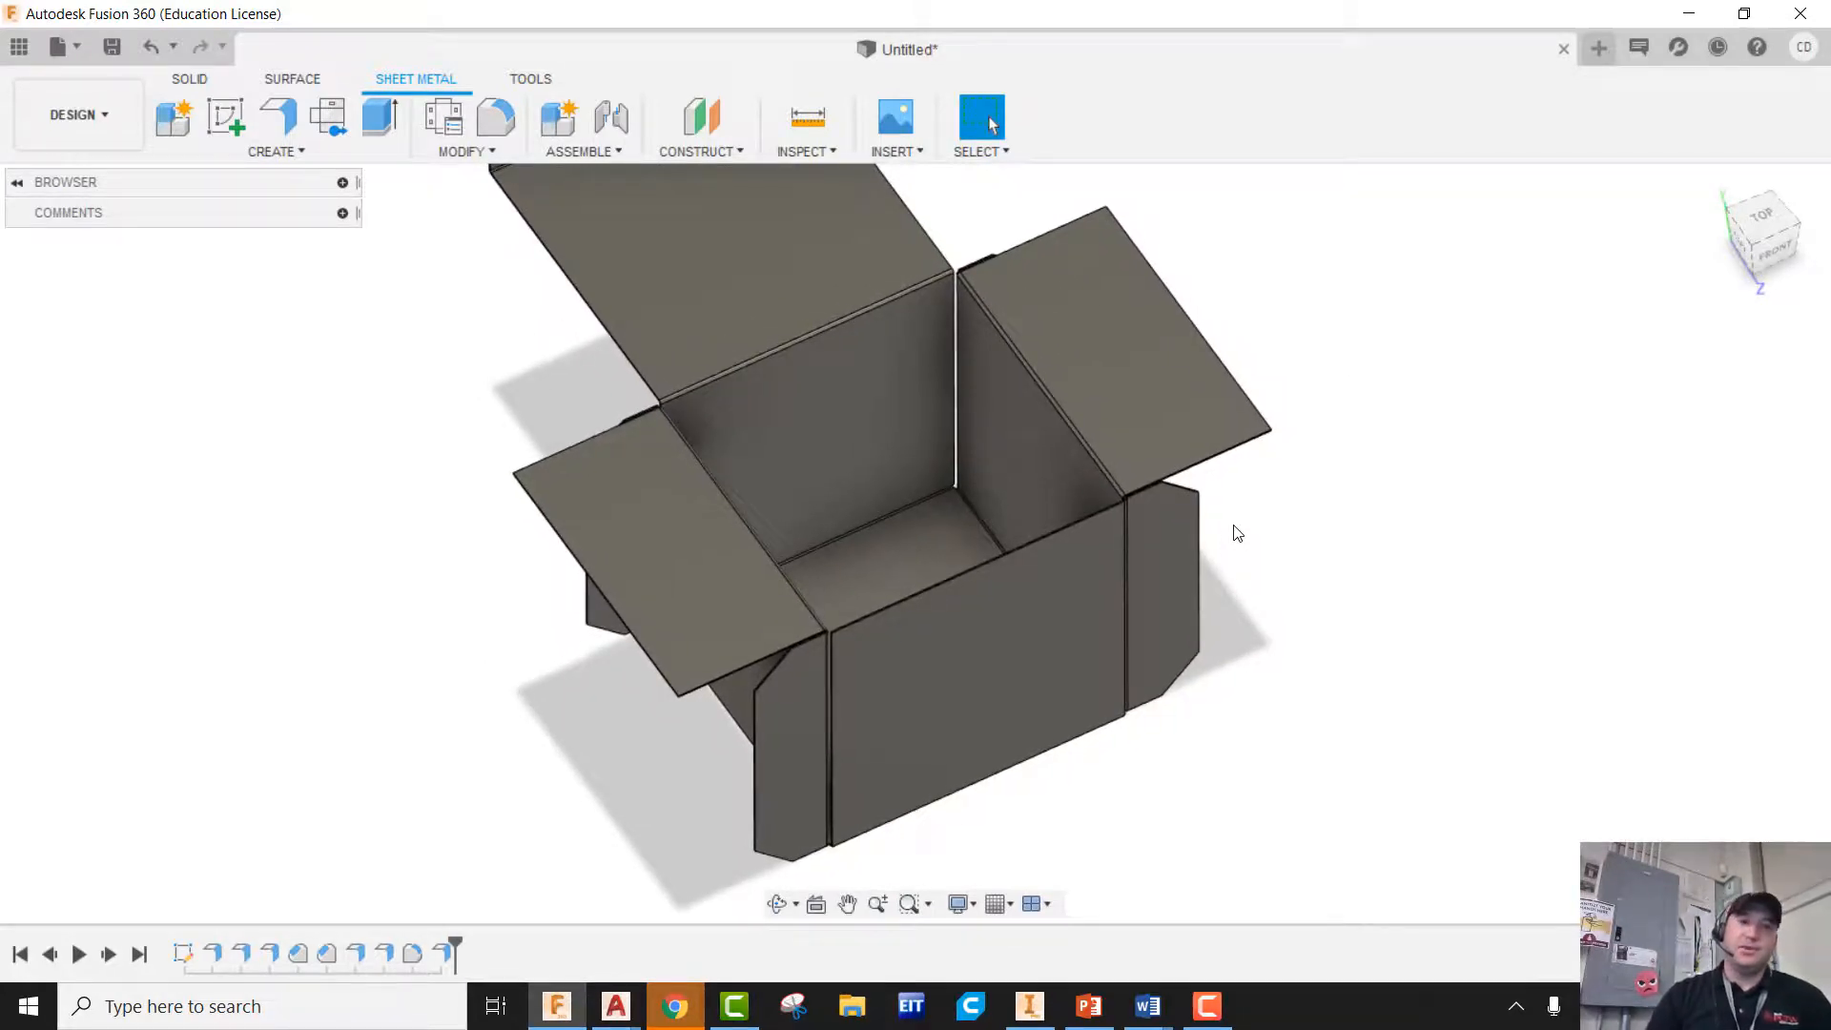
Start a sketch on the front wall's outer face and load Bakery Case.jpg from the Desktop as a decal
{"action": "left_click", "coordinate": [238, 119]}
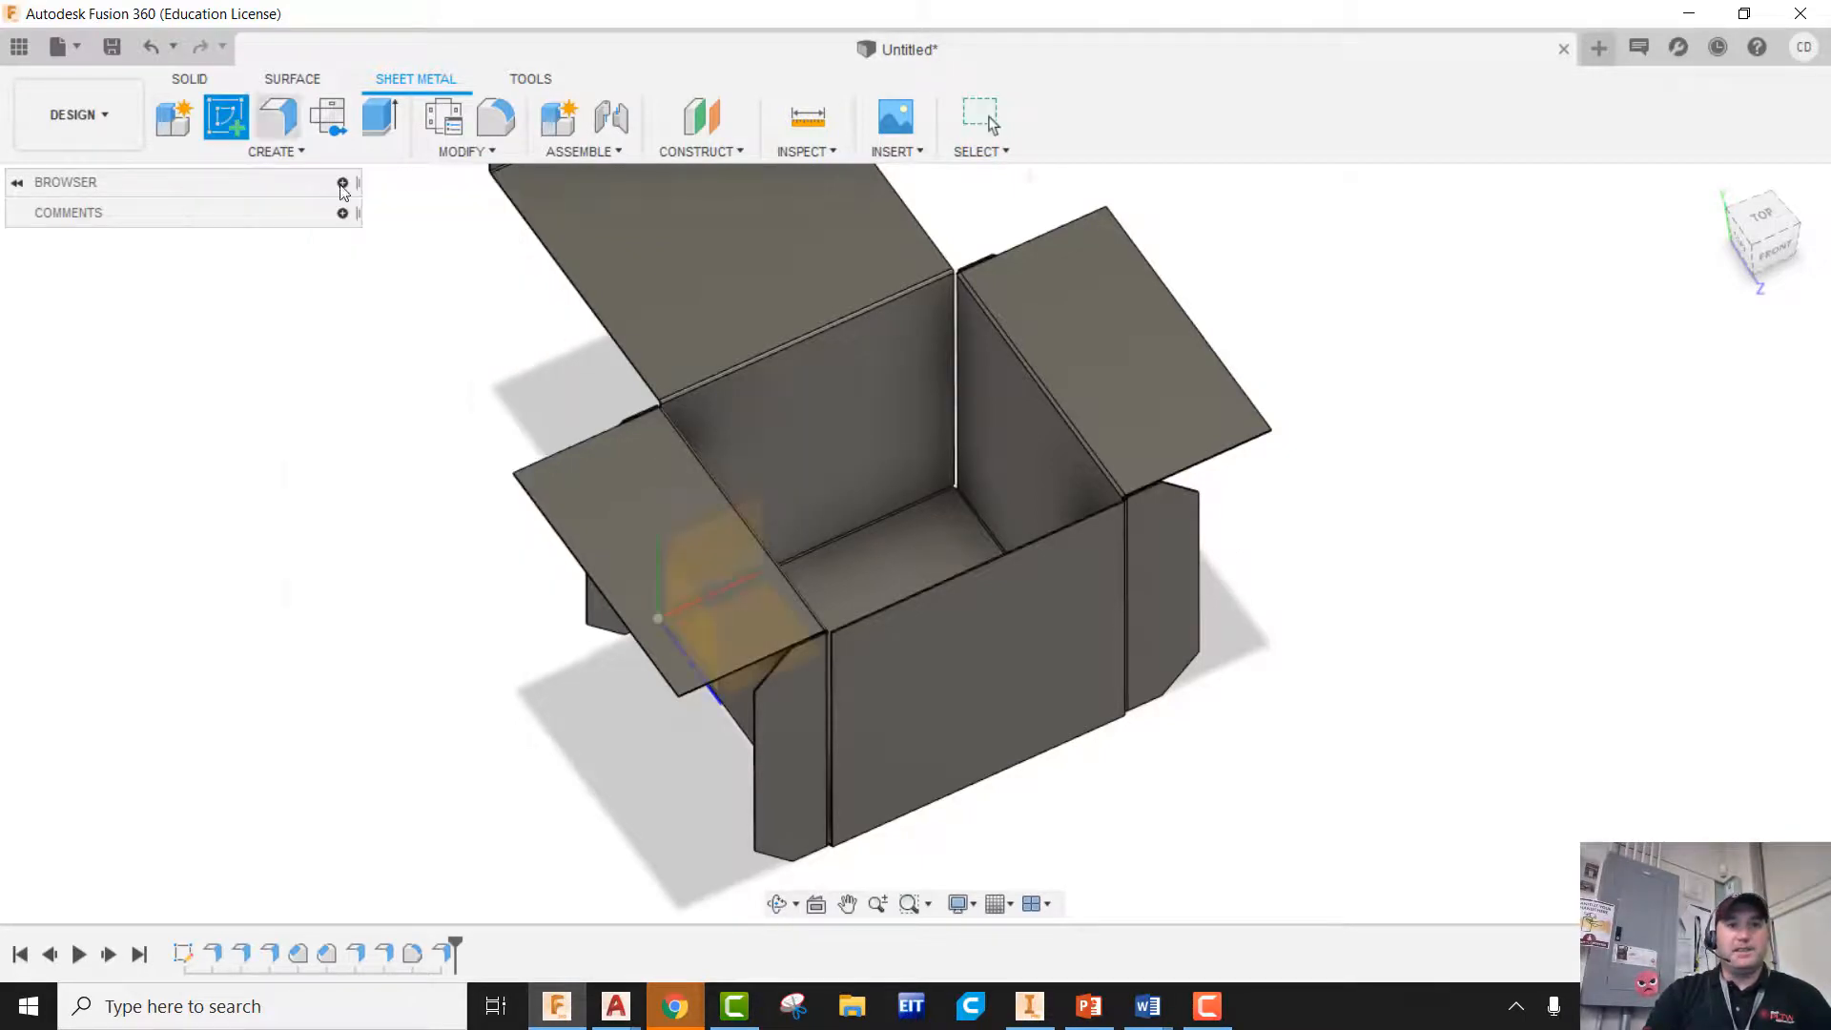
{"action": "left_click", "coordinate": [998, 693]}
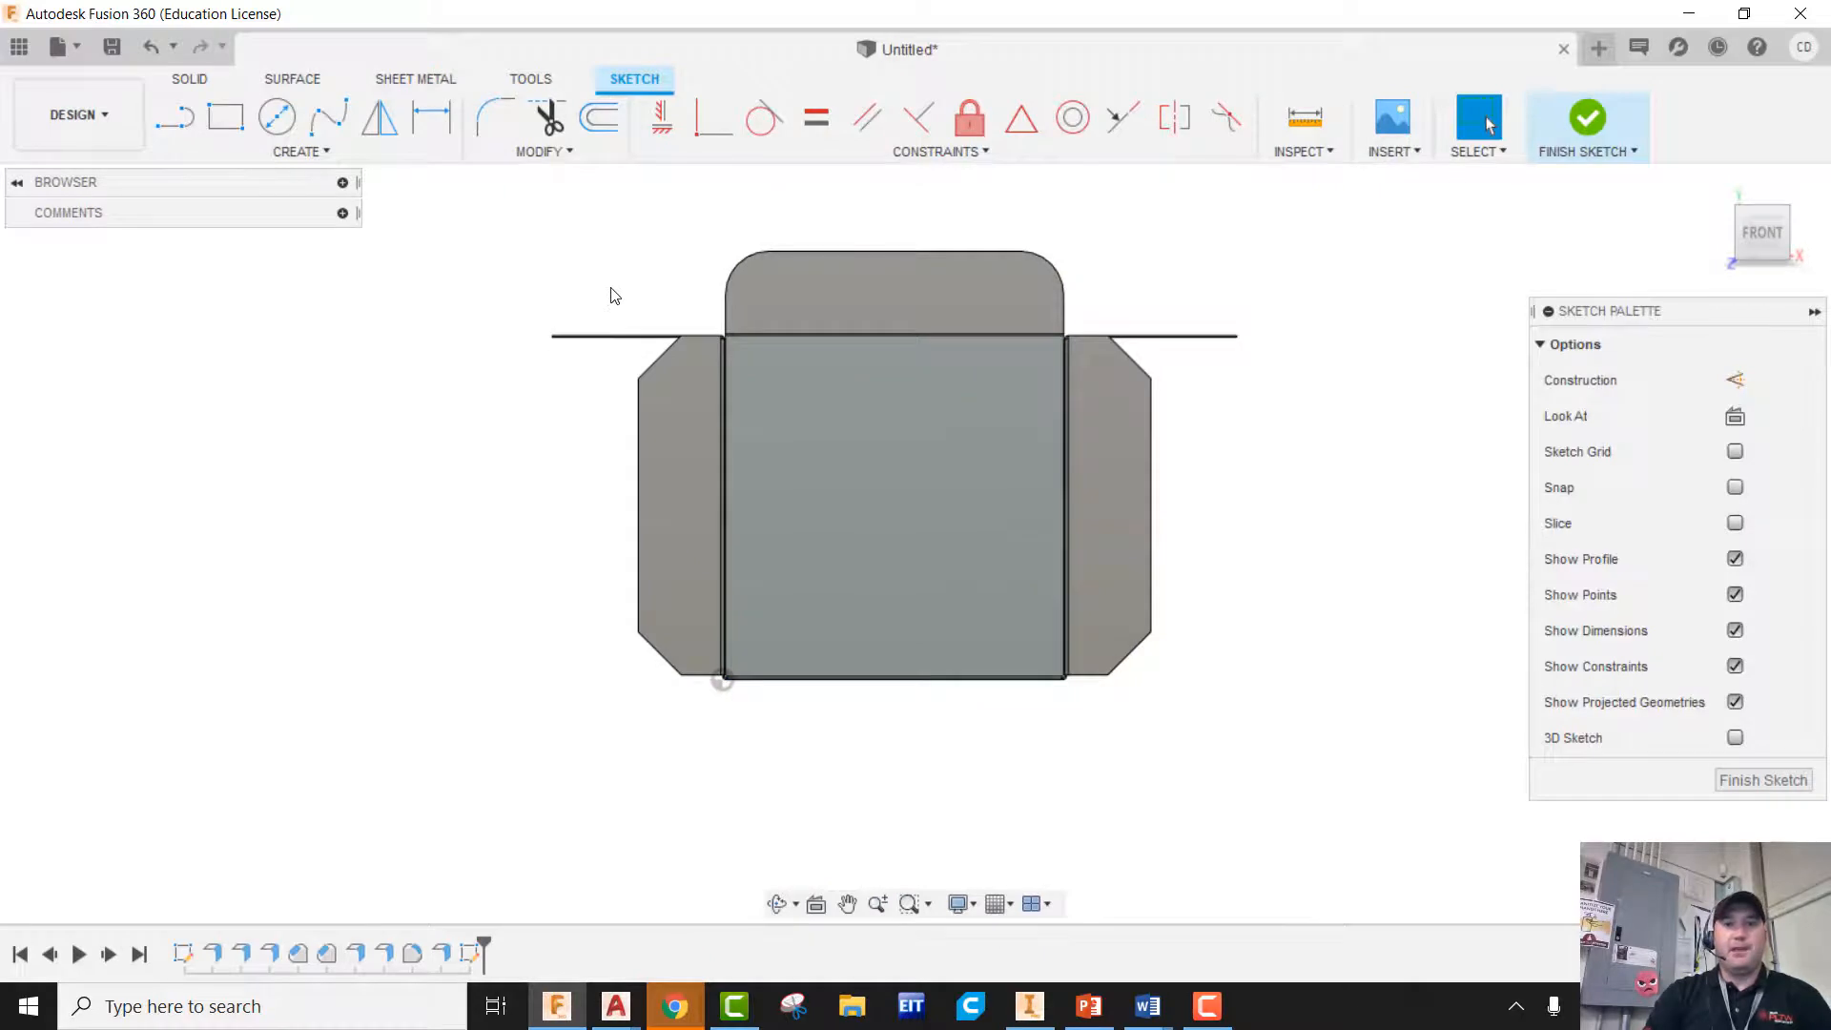
{"action": "left_click", "coordinate": [1395, 152]}
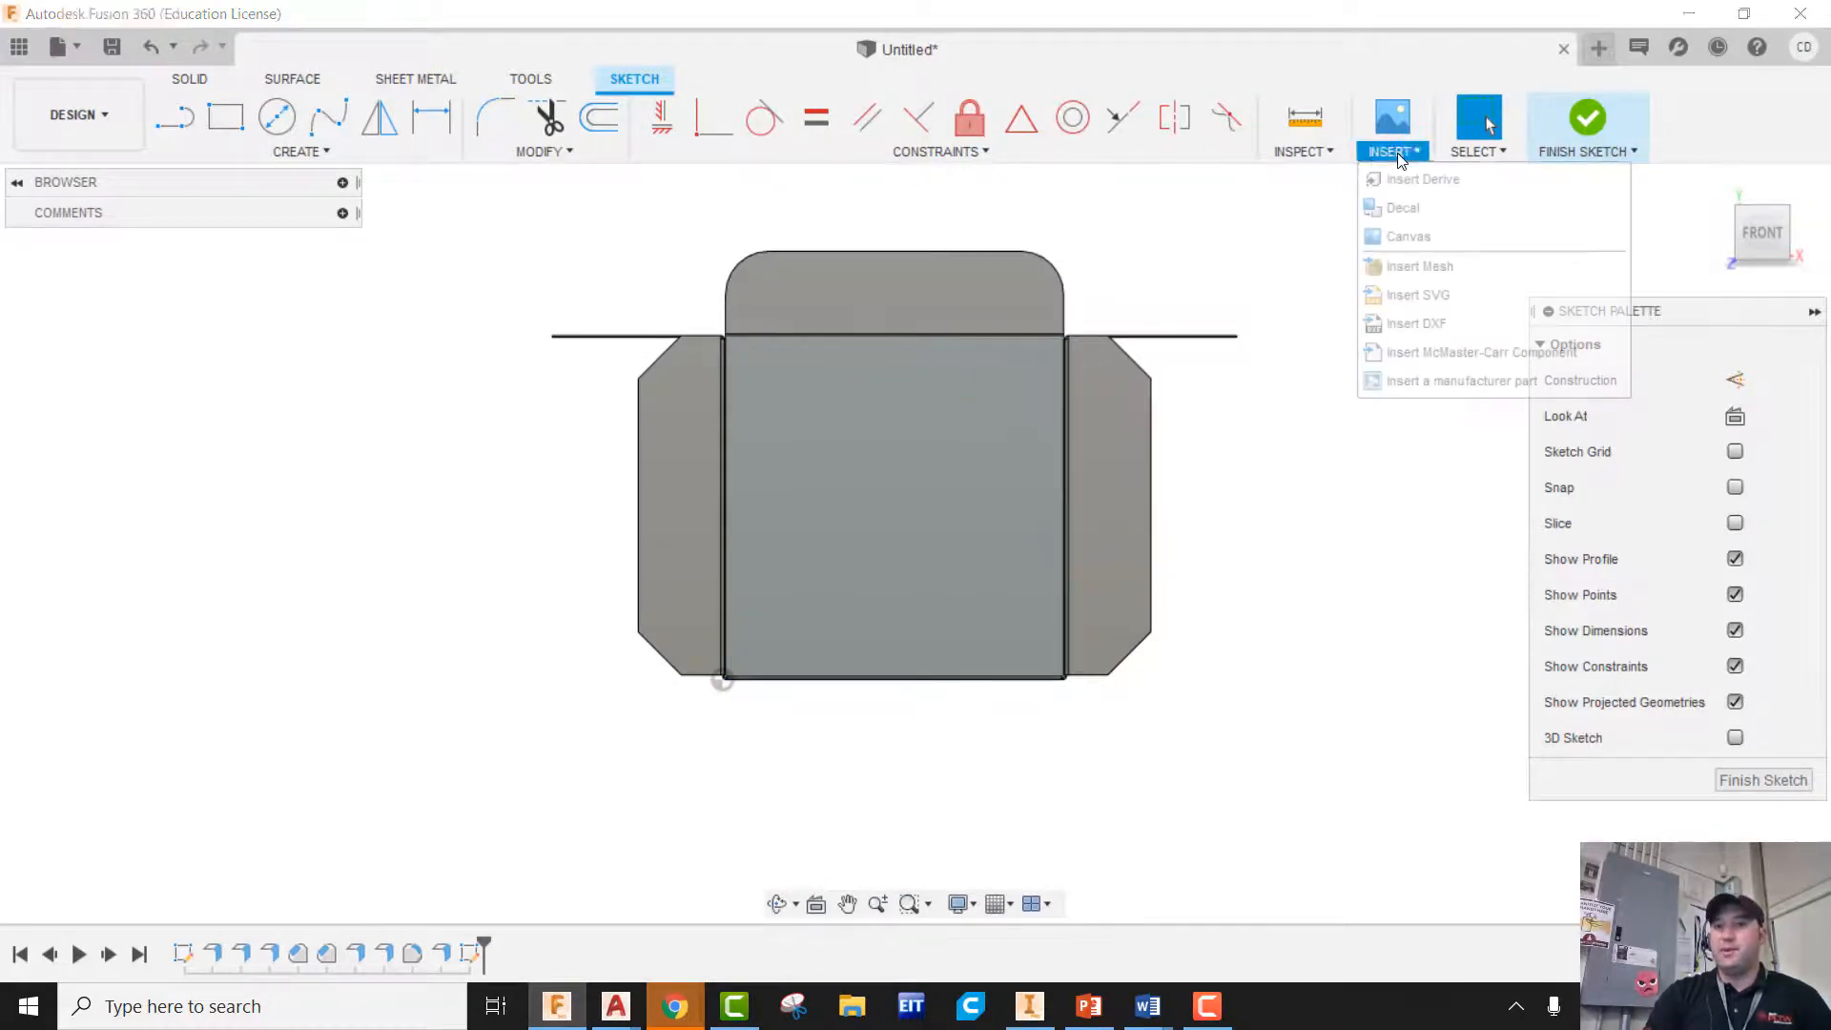
{"action": "left_click", "coordinate": [1404, 208]}
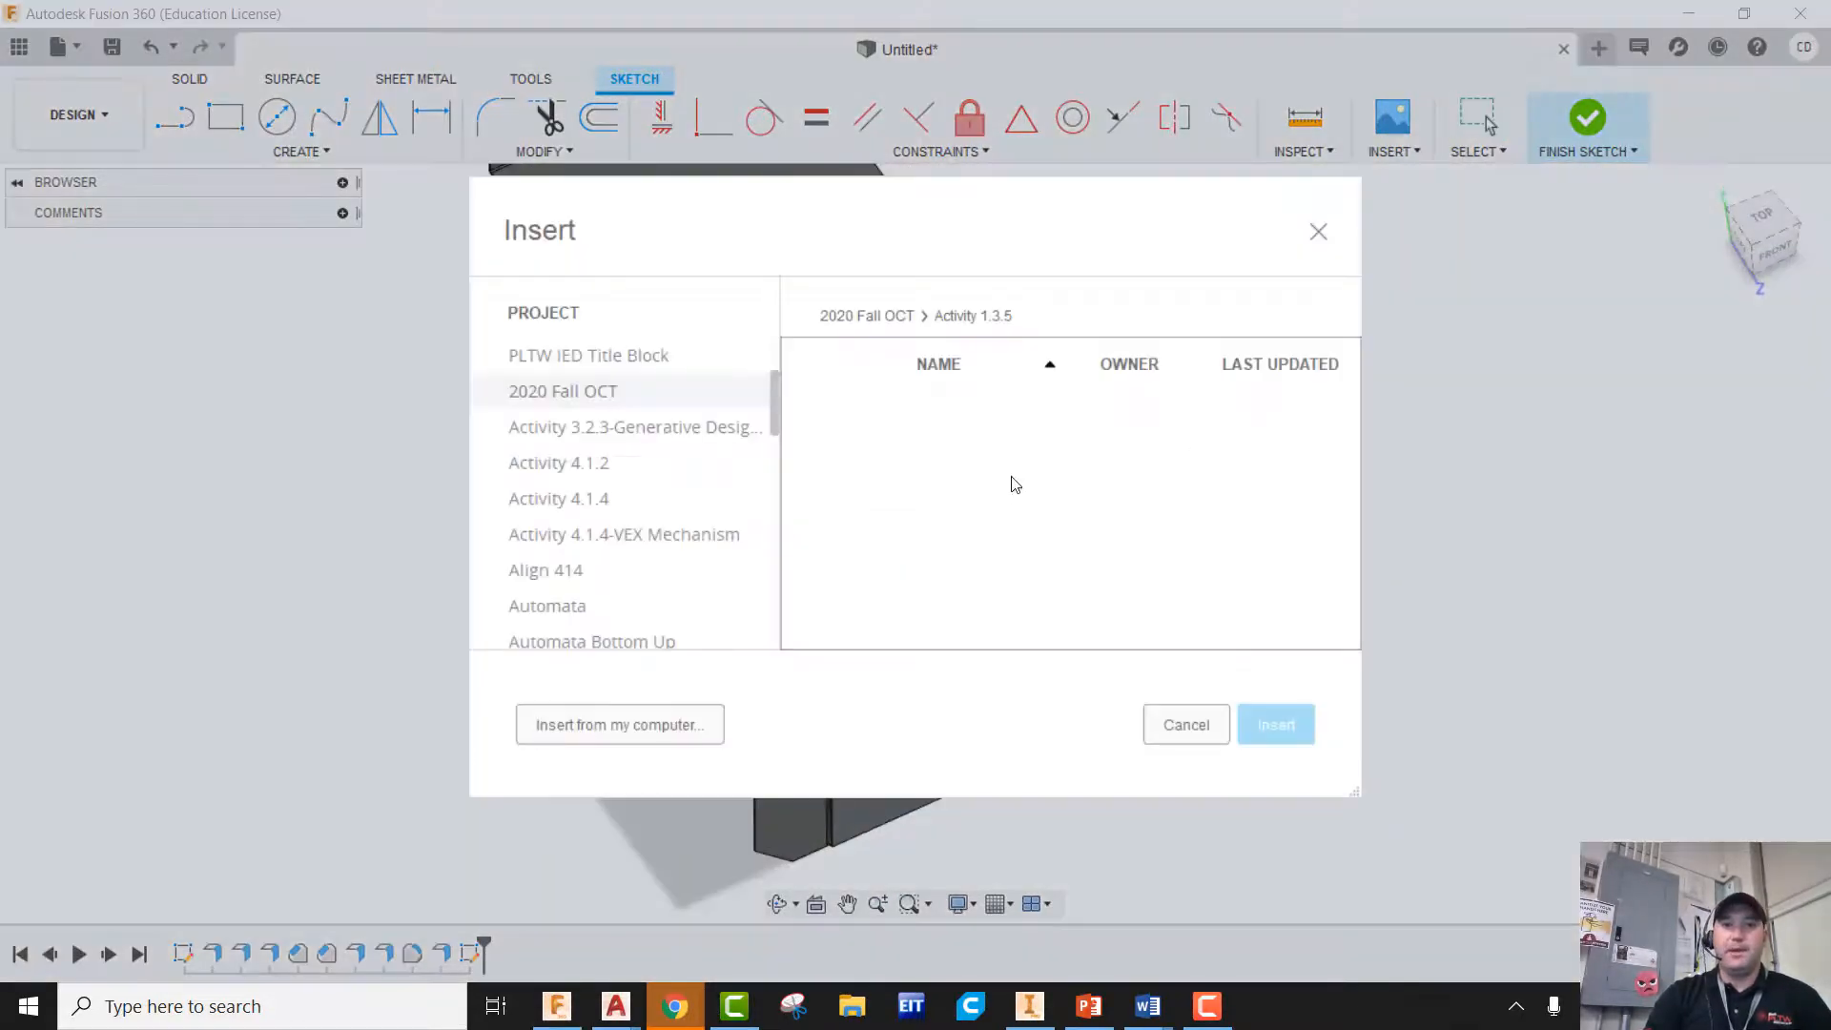
{"action": "left_click", "coordinate": [662, 732]}
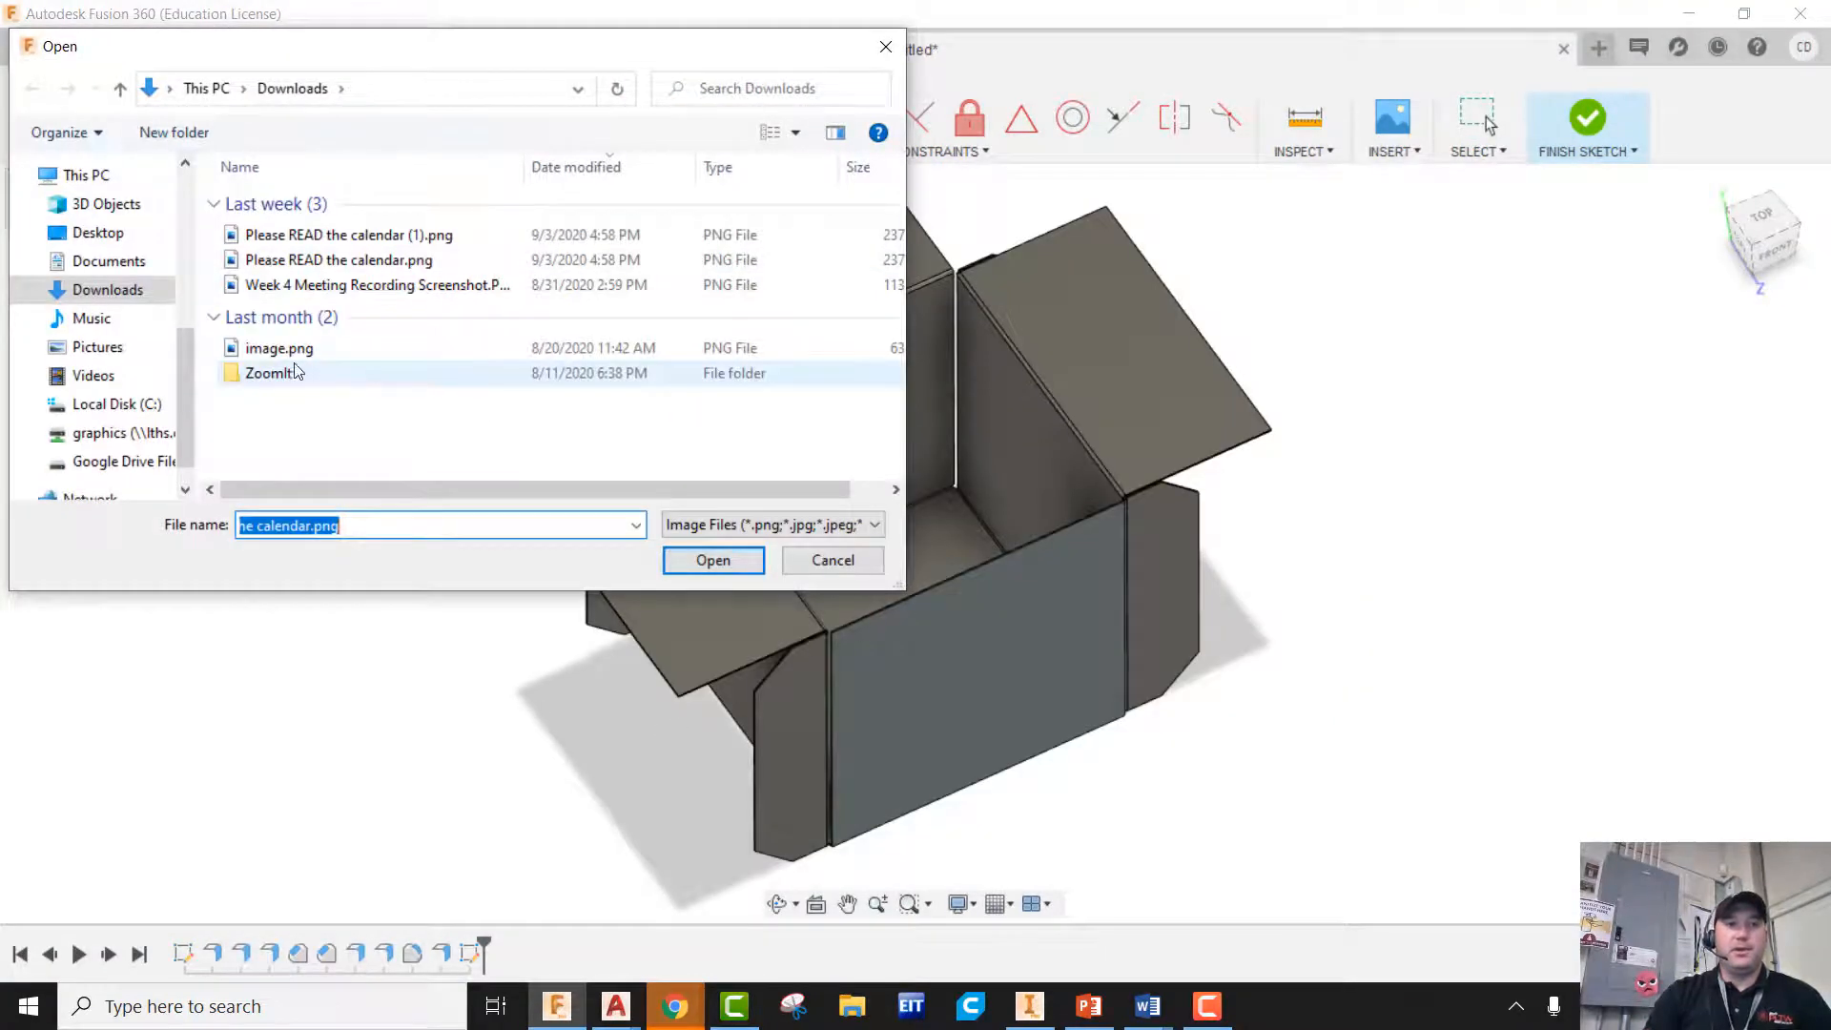
{"action": "left_click", "coordinate": [95, 233]}
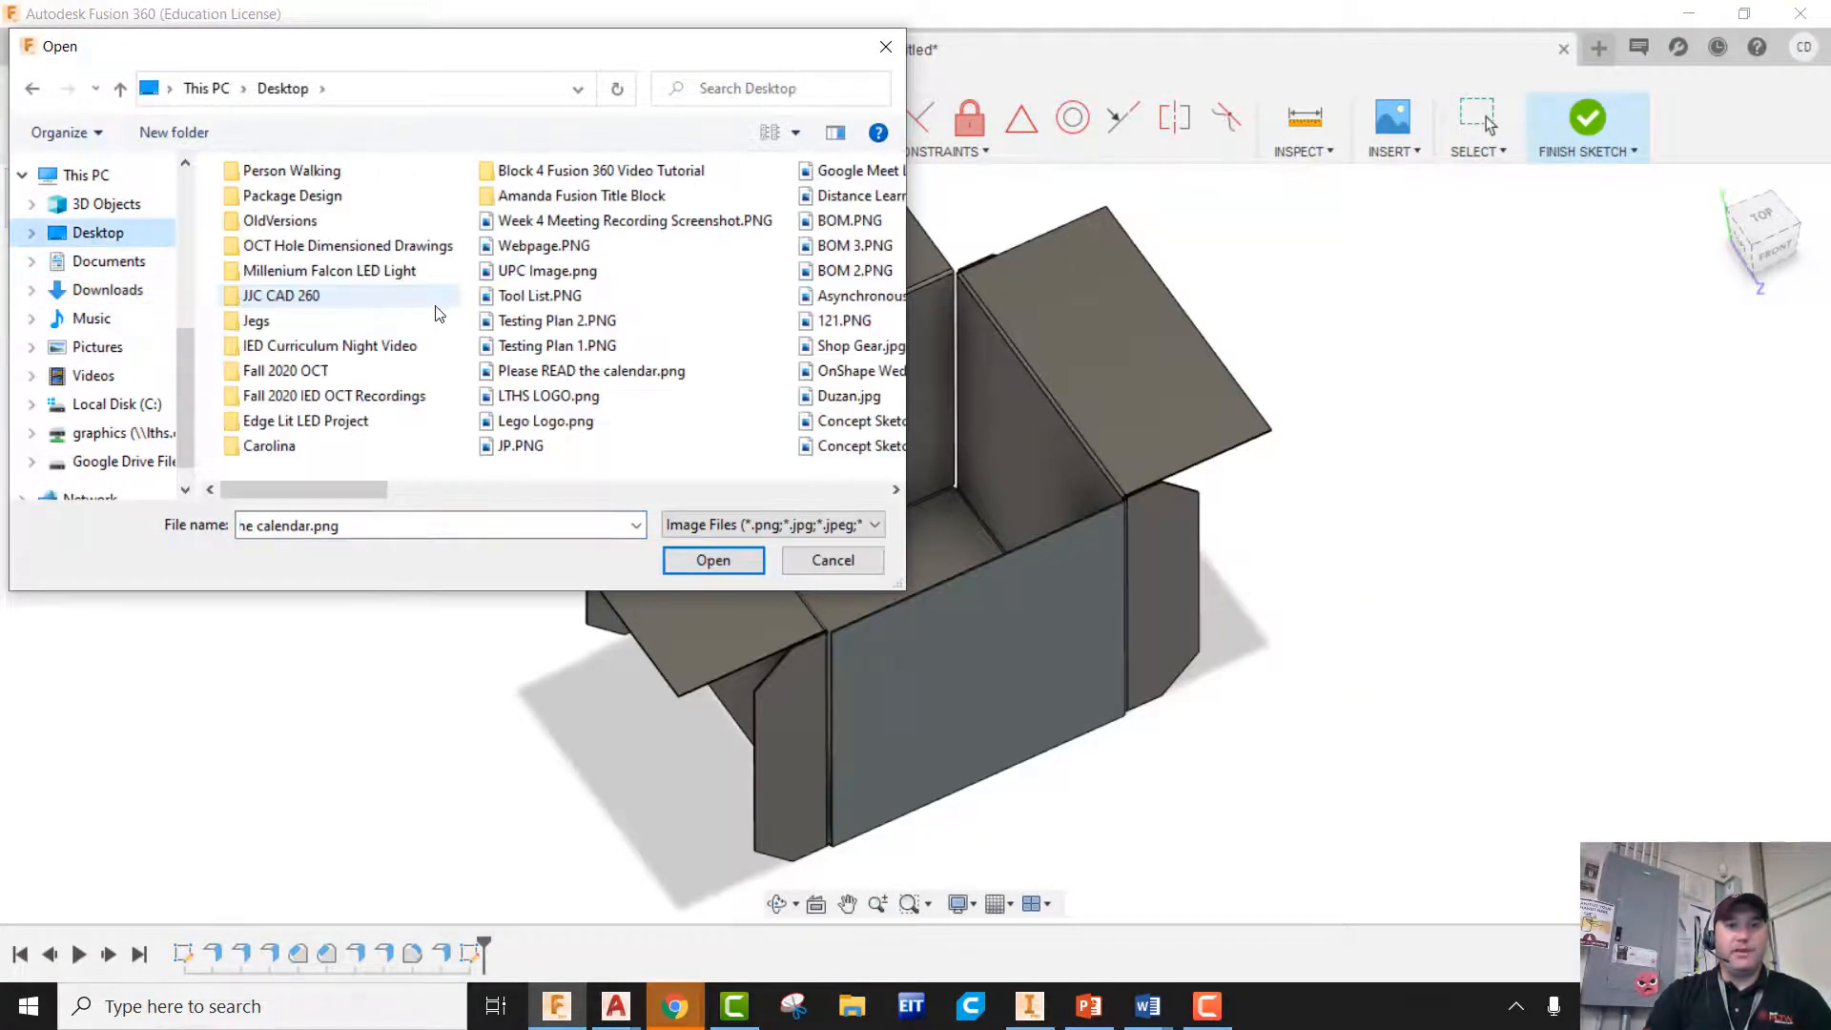
{"action": "scroll", "coordinate": [591, 408], "scroll_direction": "down", "scroll_amount": 1}
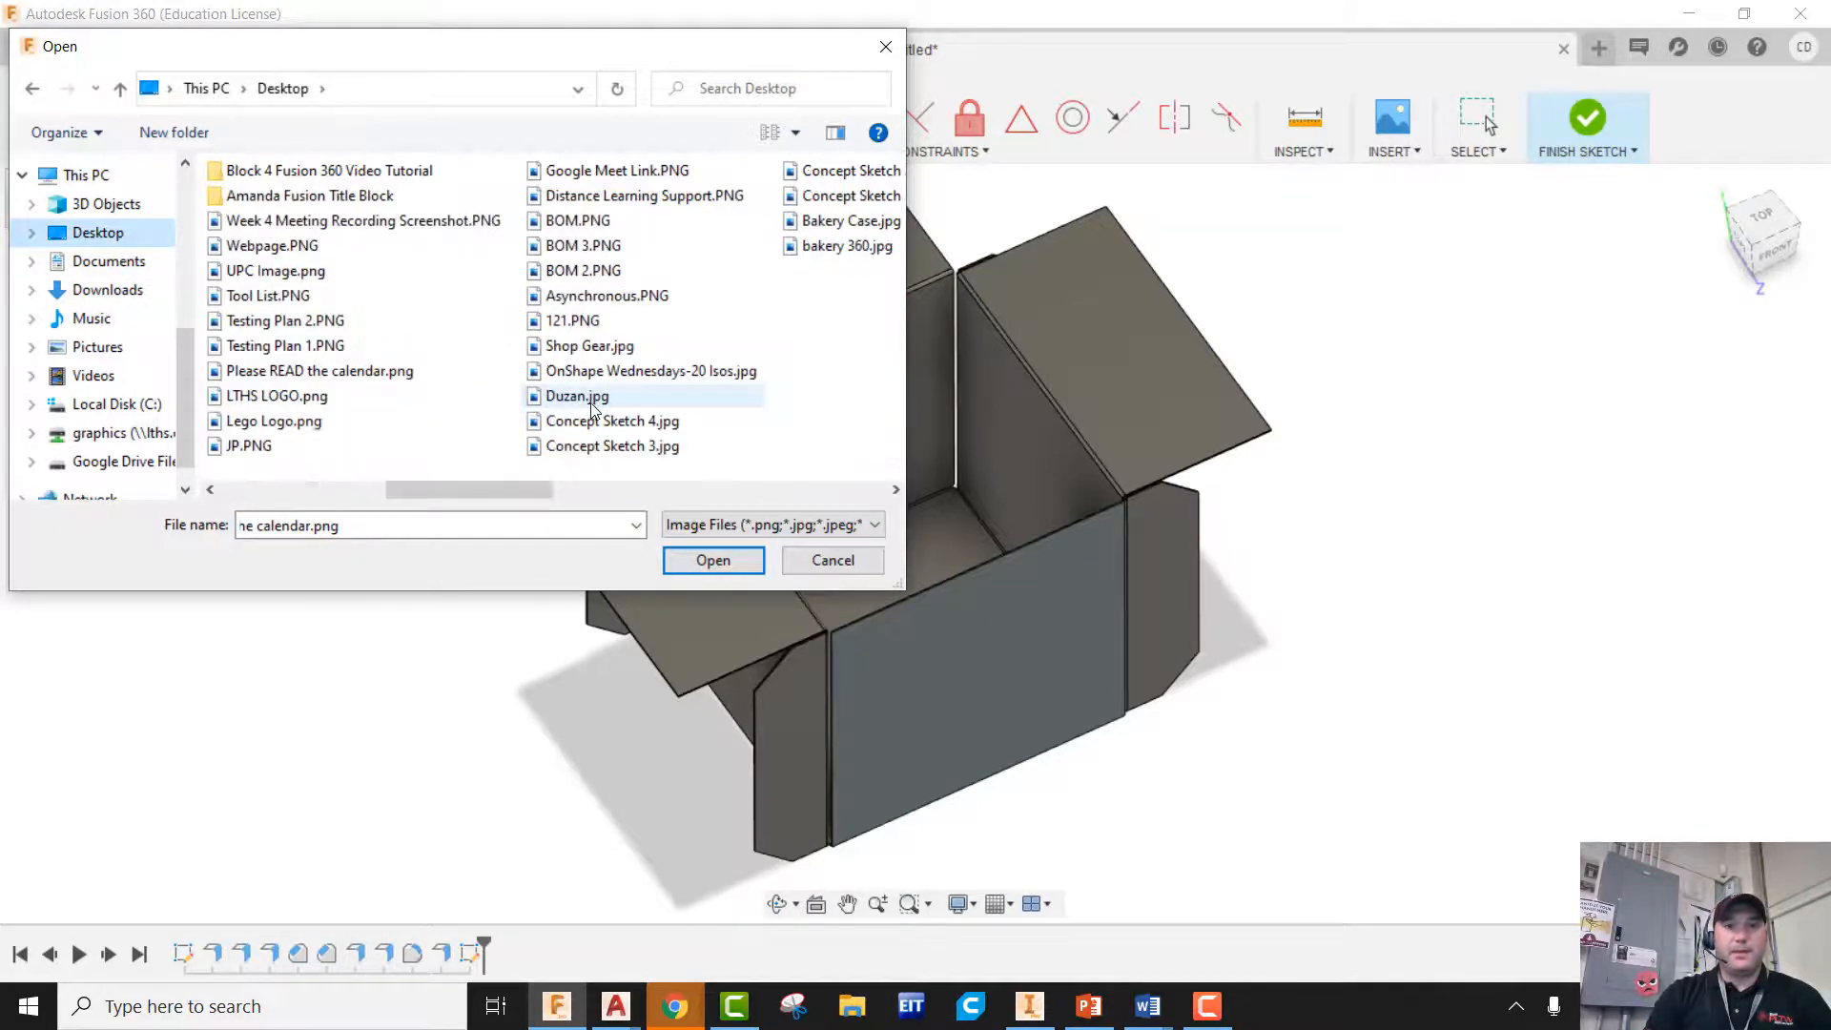
{"action": "scroll", "coordinate": [591, 408], "scroll_direction": "down", "scroll_amount": 1}
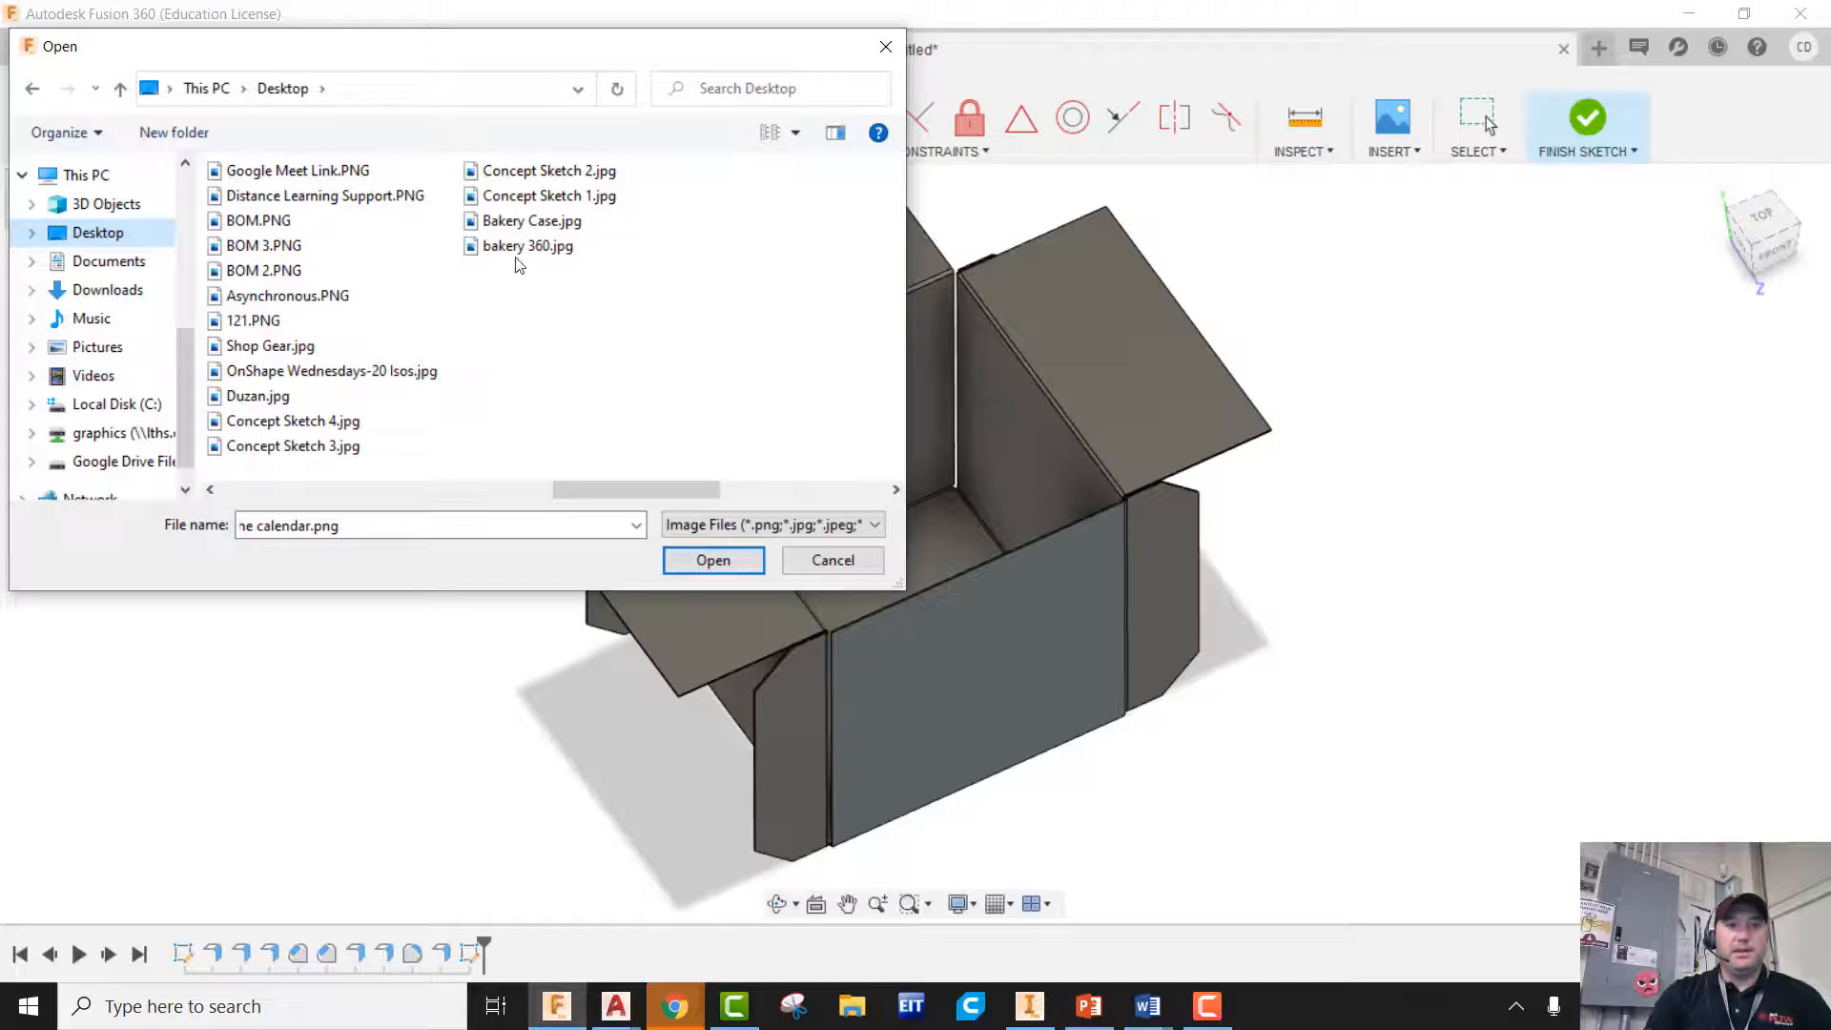
{"action": "left_click", "coordinate": [509, 220]}
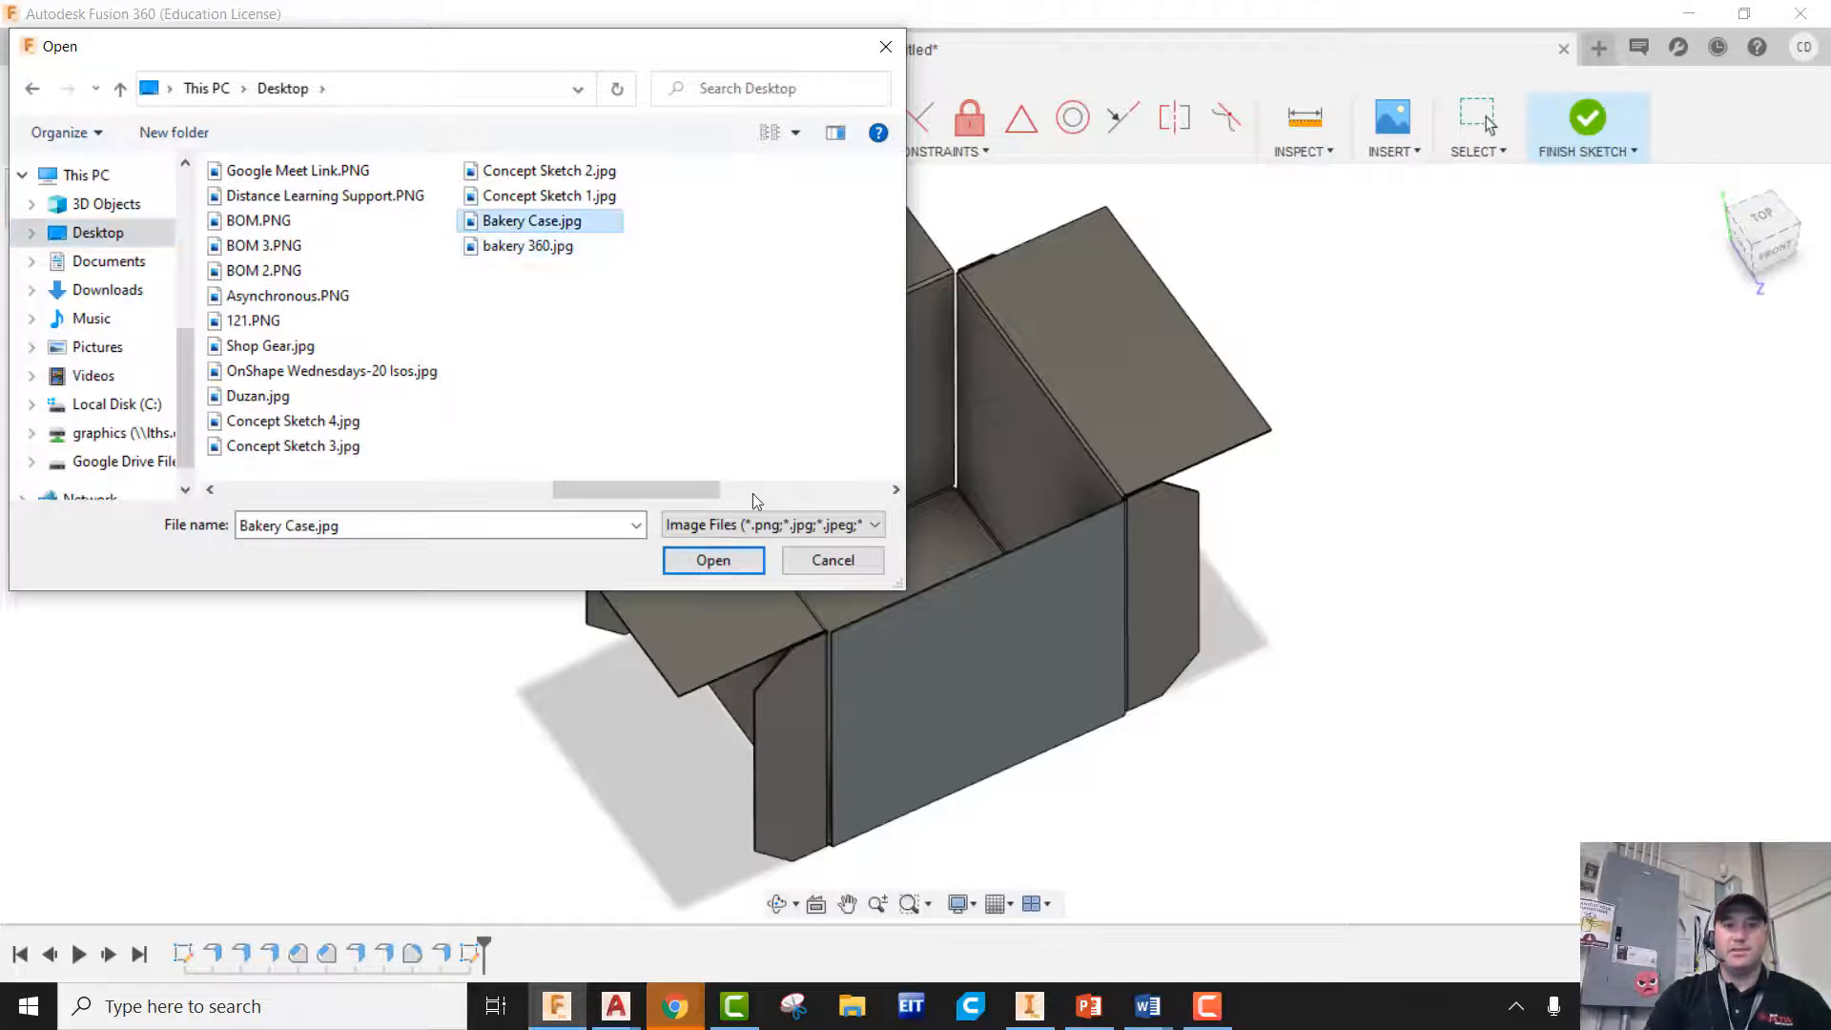
{"action": "left_click", "coordinate": [714, 559]}
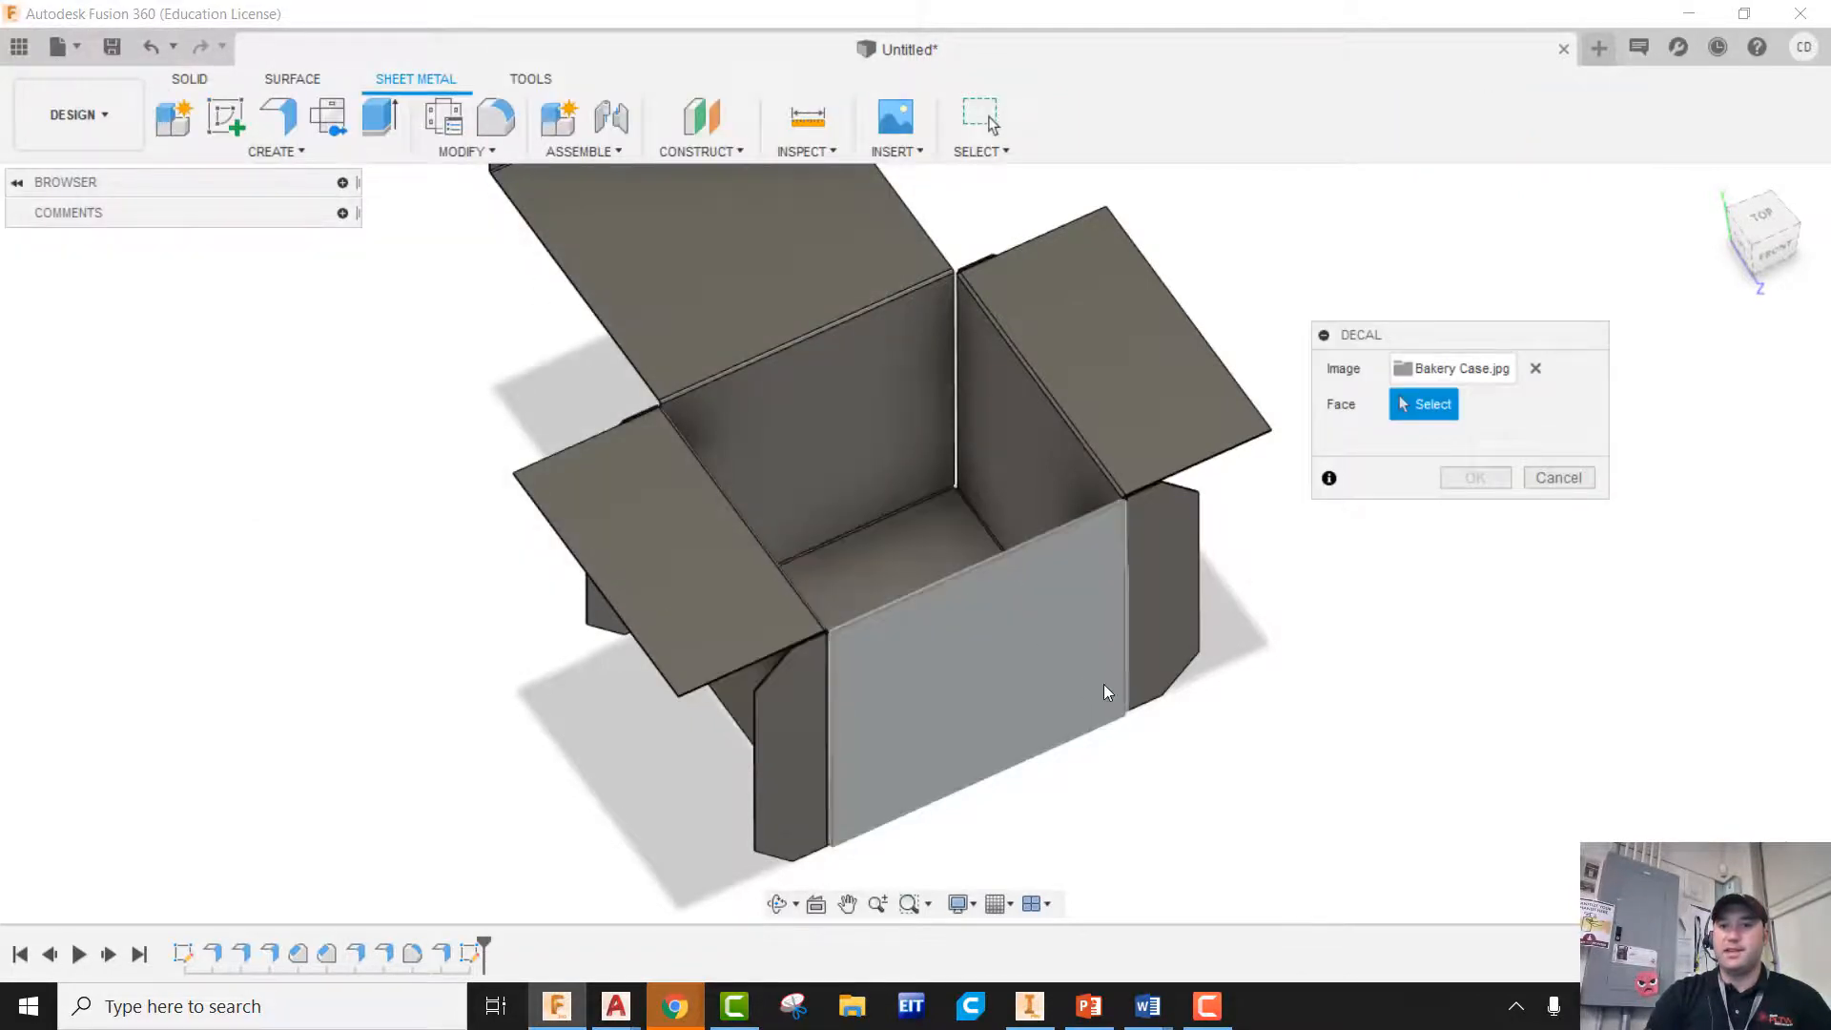
Place the decal on the front wall, rotate it to 90 degrees and shift it sideways toward the wall's middle
{"action": "left_click", "coordinate": [952, 671]}
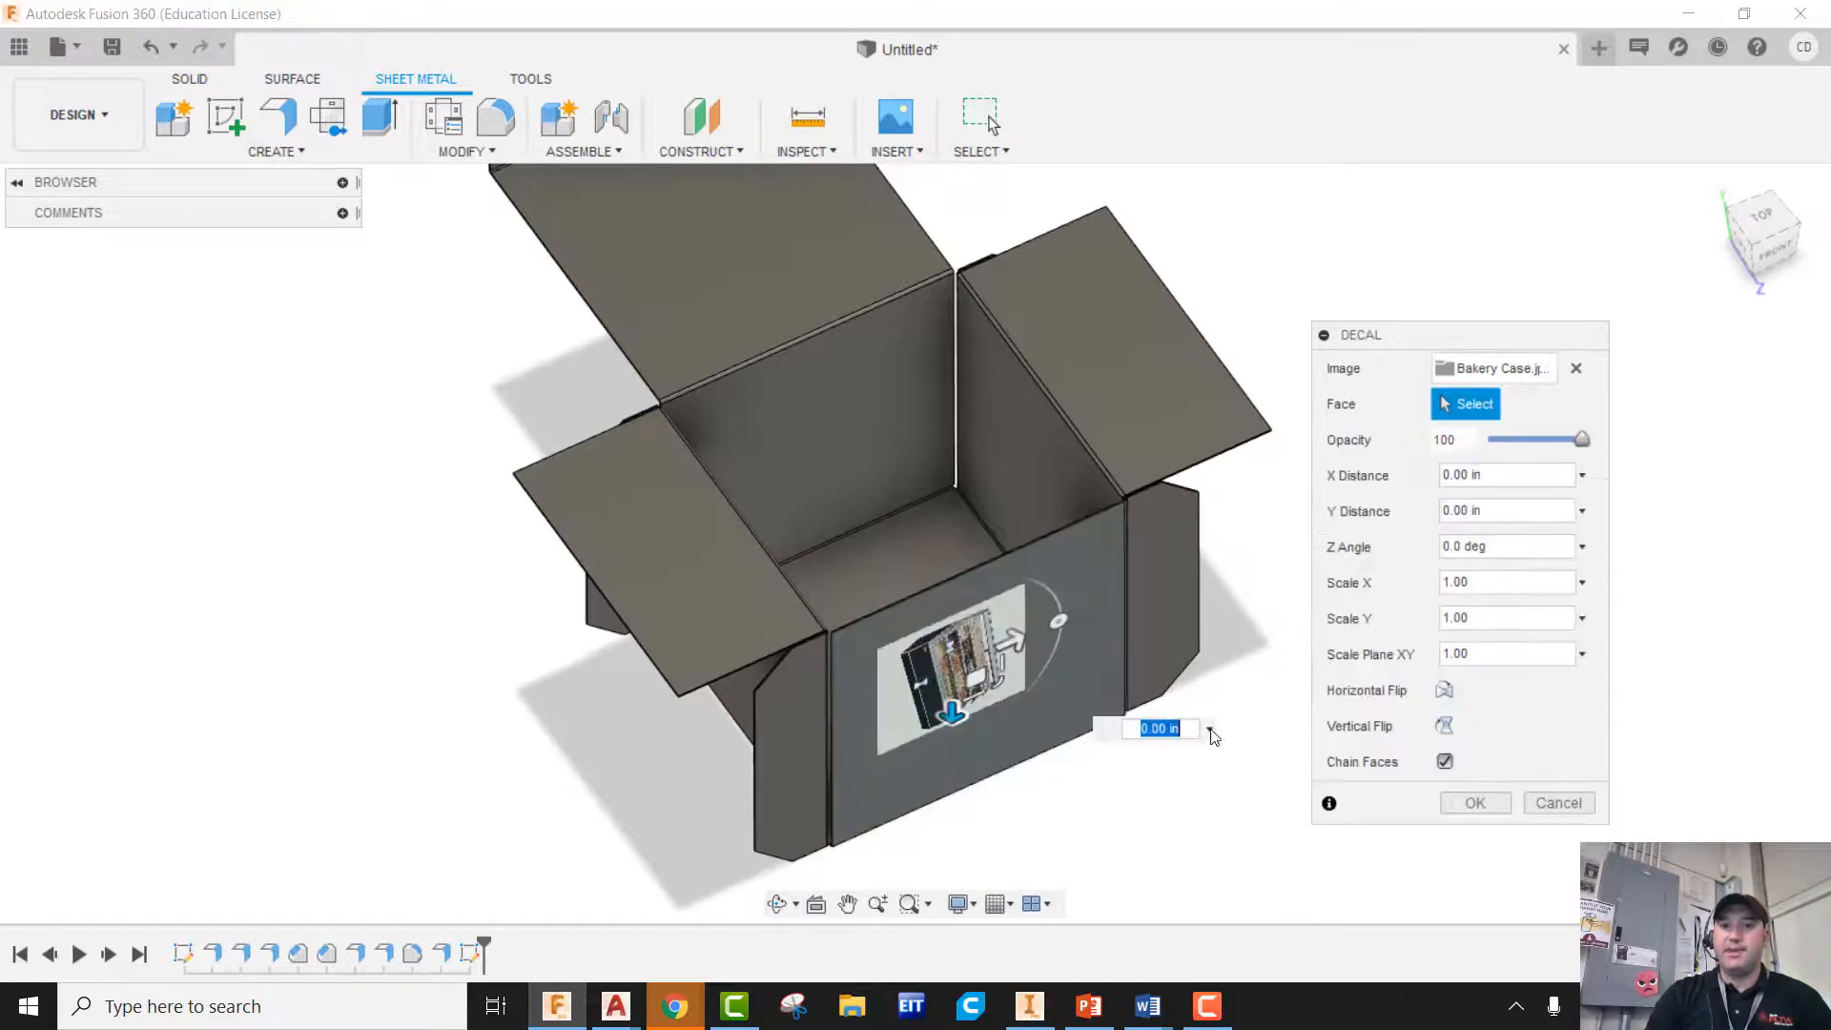
{"action": "scroll", "coordinate": [1063, 739], "scroll_direction": "up", "scroll_amount": 3}
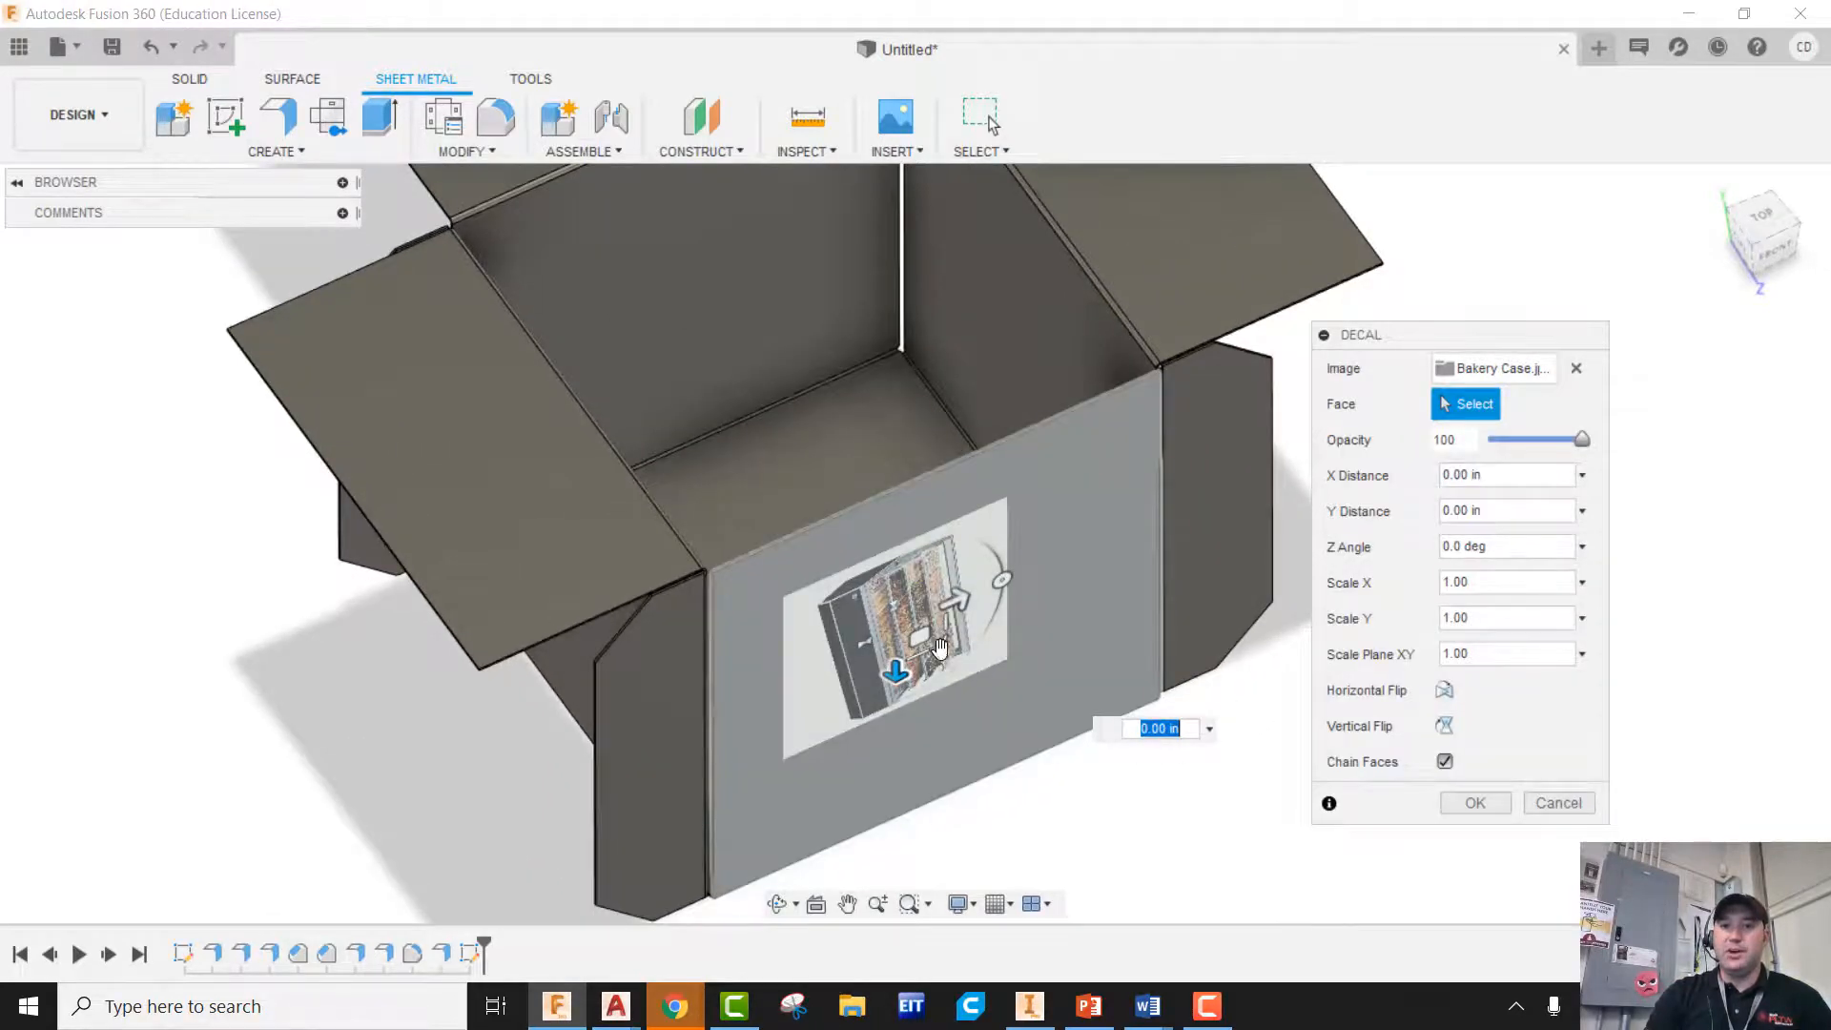
{"action": "left_click_drag", "start_coordinate": [1001, 579], "coordinate": [896, 551]}
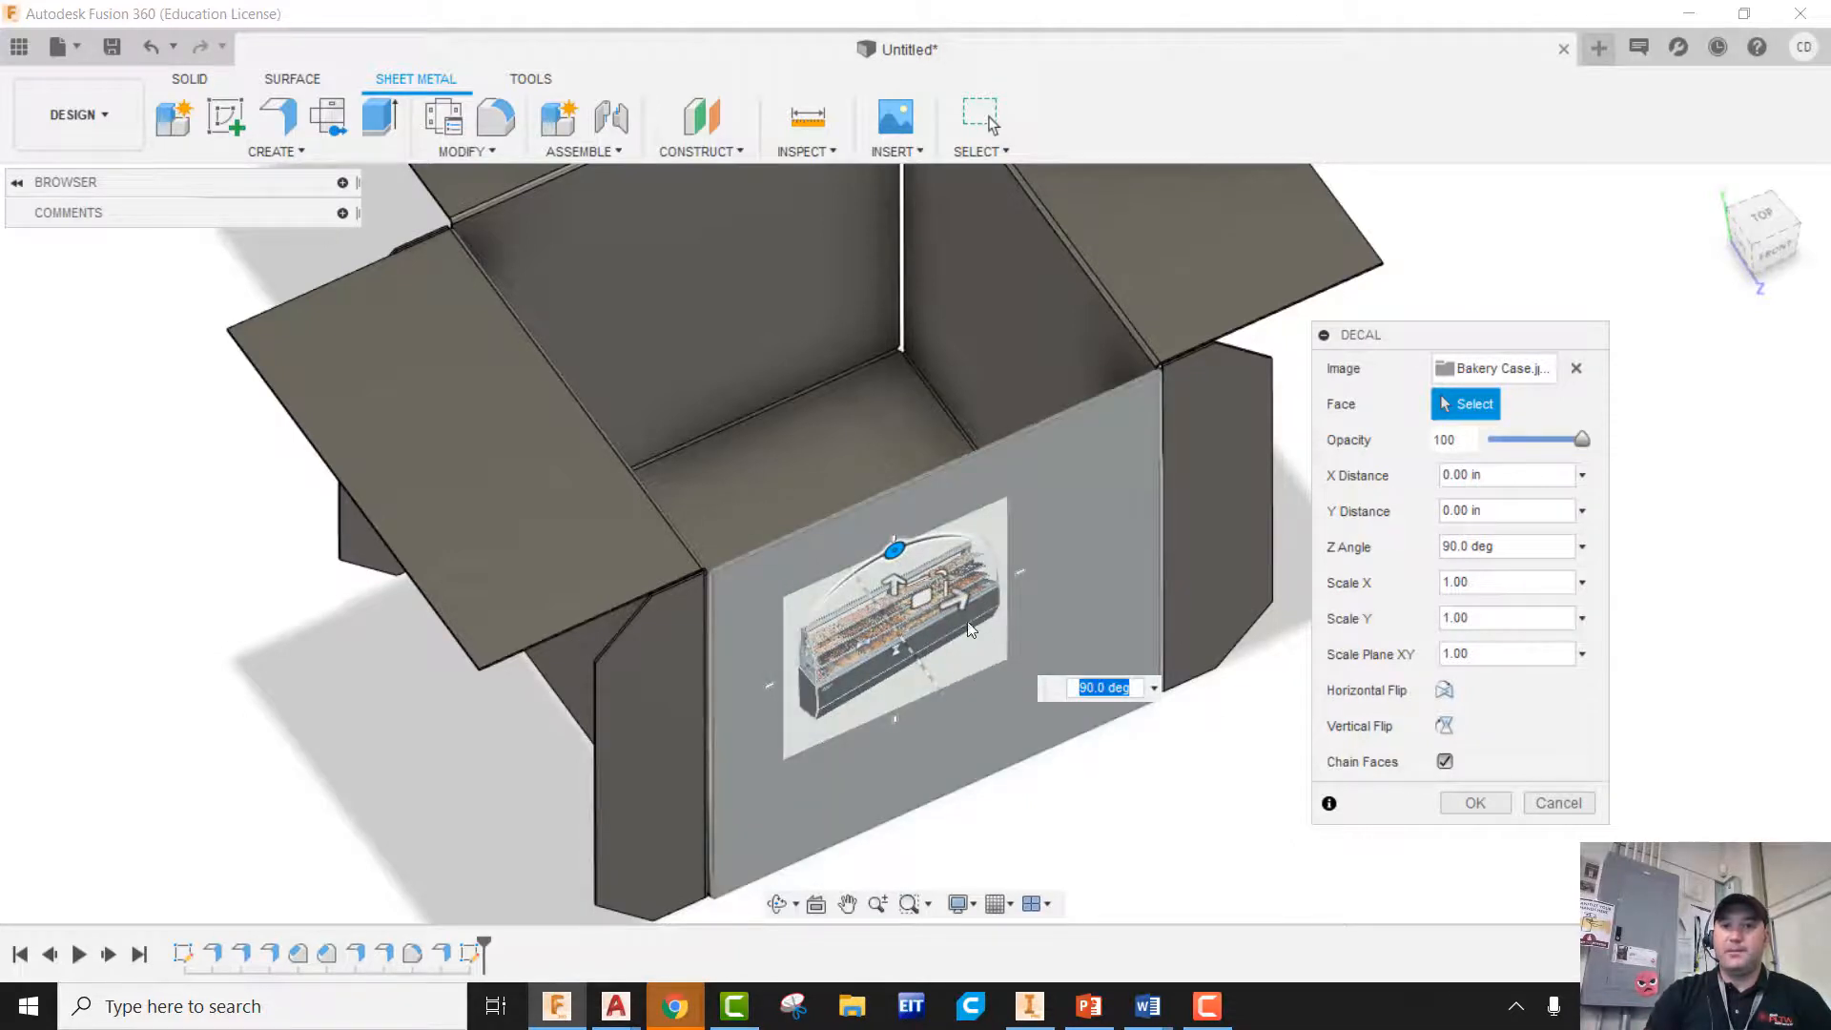
{"action": "mouse_move", "coordinate": [954, 598]}
{"action": "left_mouse_down"}
{"action": "mouse_move", "coordinate": [990, 583]}
{"action": "mouse_move", "coordinate": [928, 591]}
{"action": "left_mouse_up"}
{"action": "left_click", "coordinate": [1471, 807]}
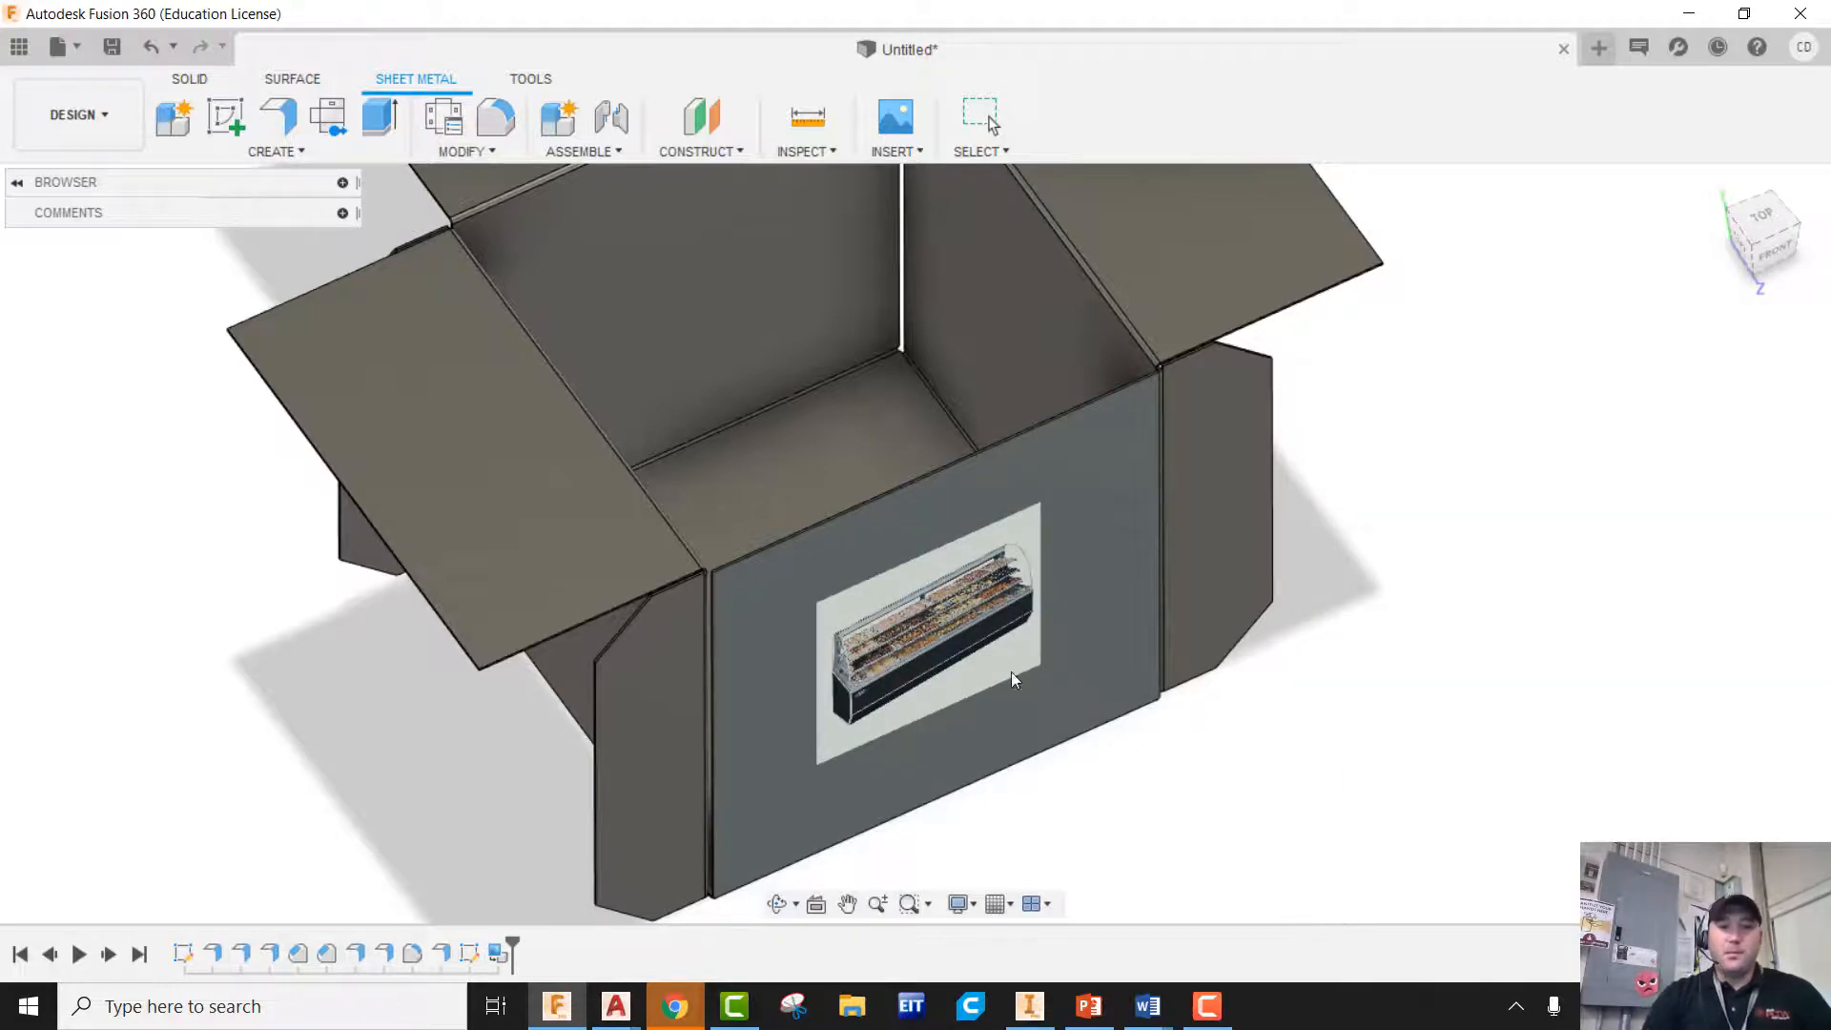
Create a flat pattern with the box's outer bottom face as the stationary face, and return to the folded model
{"action": "mouse_move", "coordinate": [1011, 671]}
{"action": "middle_mouse_down", "text": "shift"}
{"action": "mouse_move", "coordinate": [936, 597]}
{"action": "mouse_move", "coordinate": [930, 613]}
{"action": "mouse_move", "coordinate": [1018, 654]}
{"action": "middle_mouse_up", "text": "shift"}
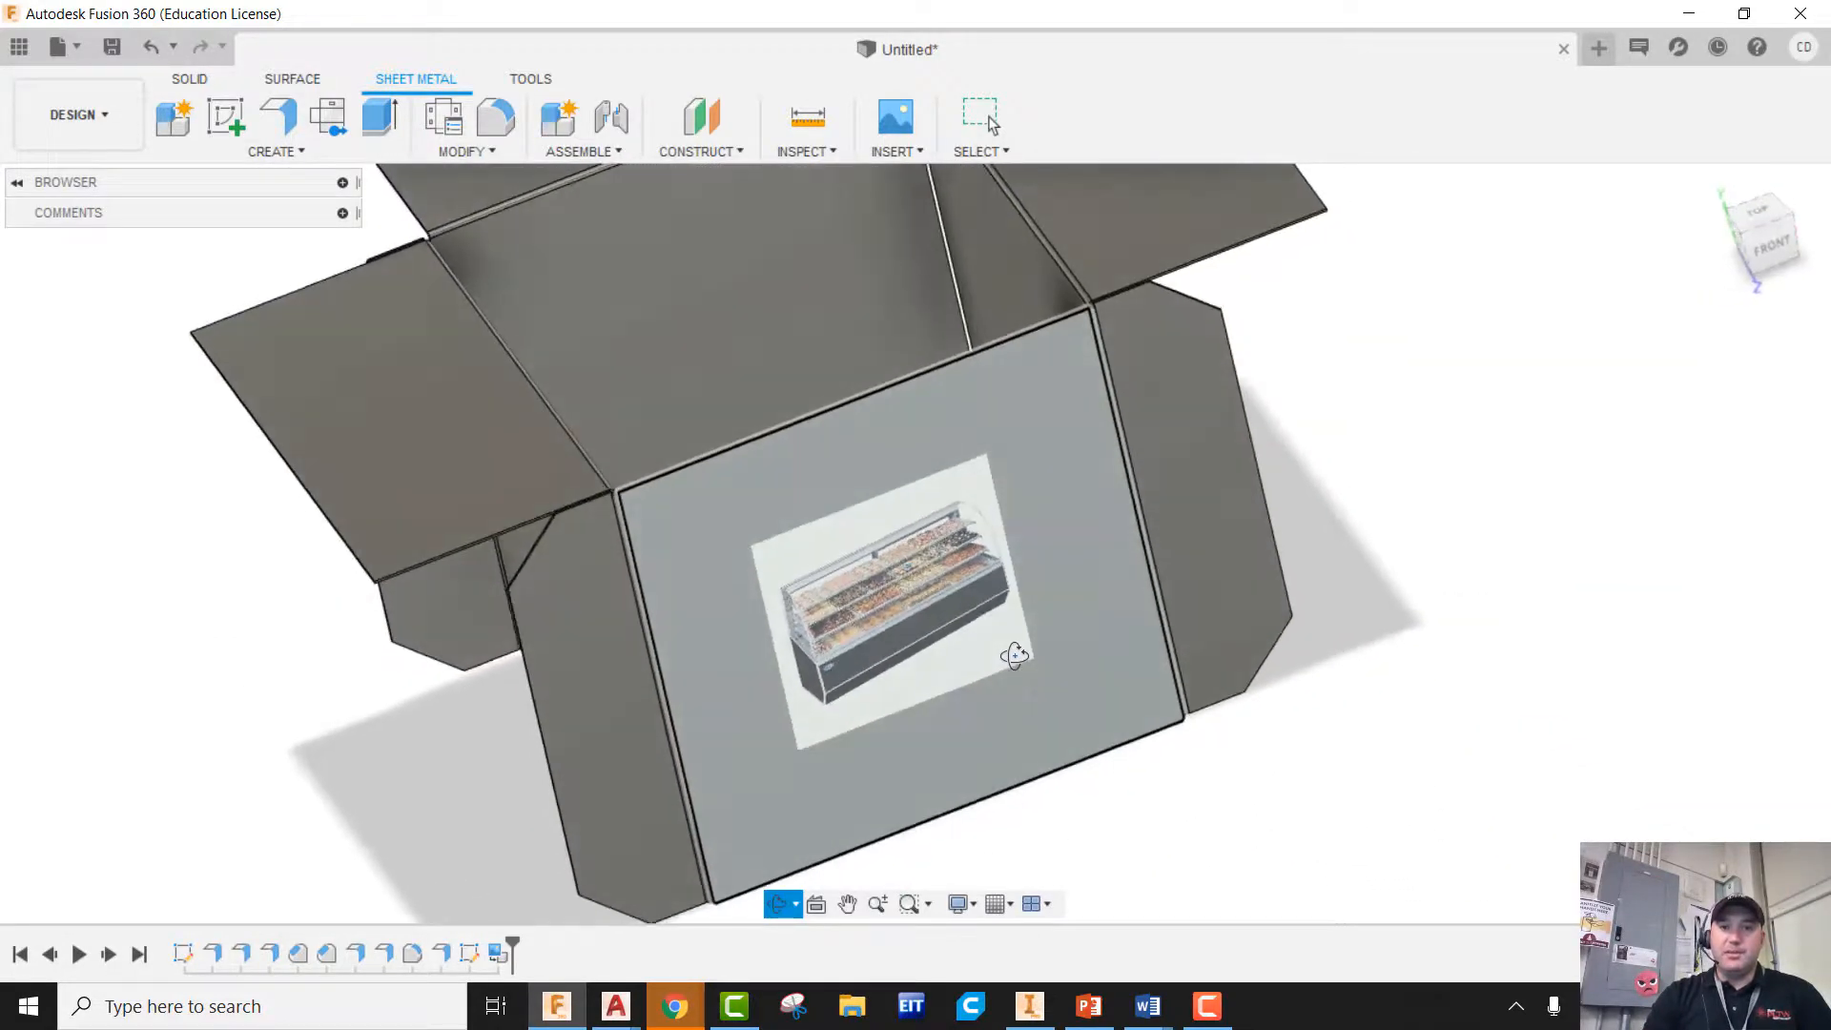
{"action": "scroll", "coordinate": [1021, 605], "scroll_direction": "down", "scroll_amount": 3}
{"action": "middle_click_drag", "start_coordinate": [1159, 544], "coordinate": [1246, 620]}
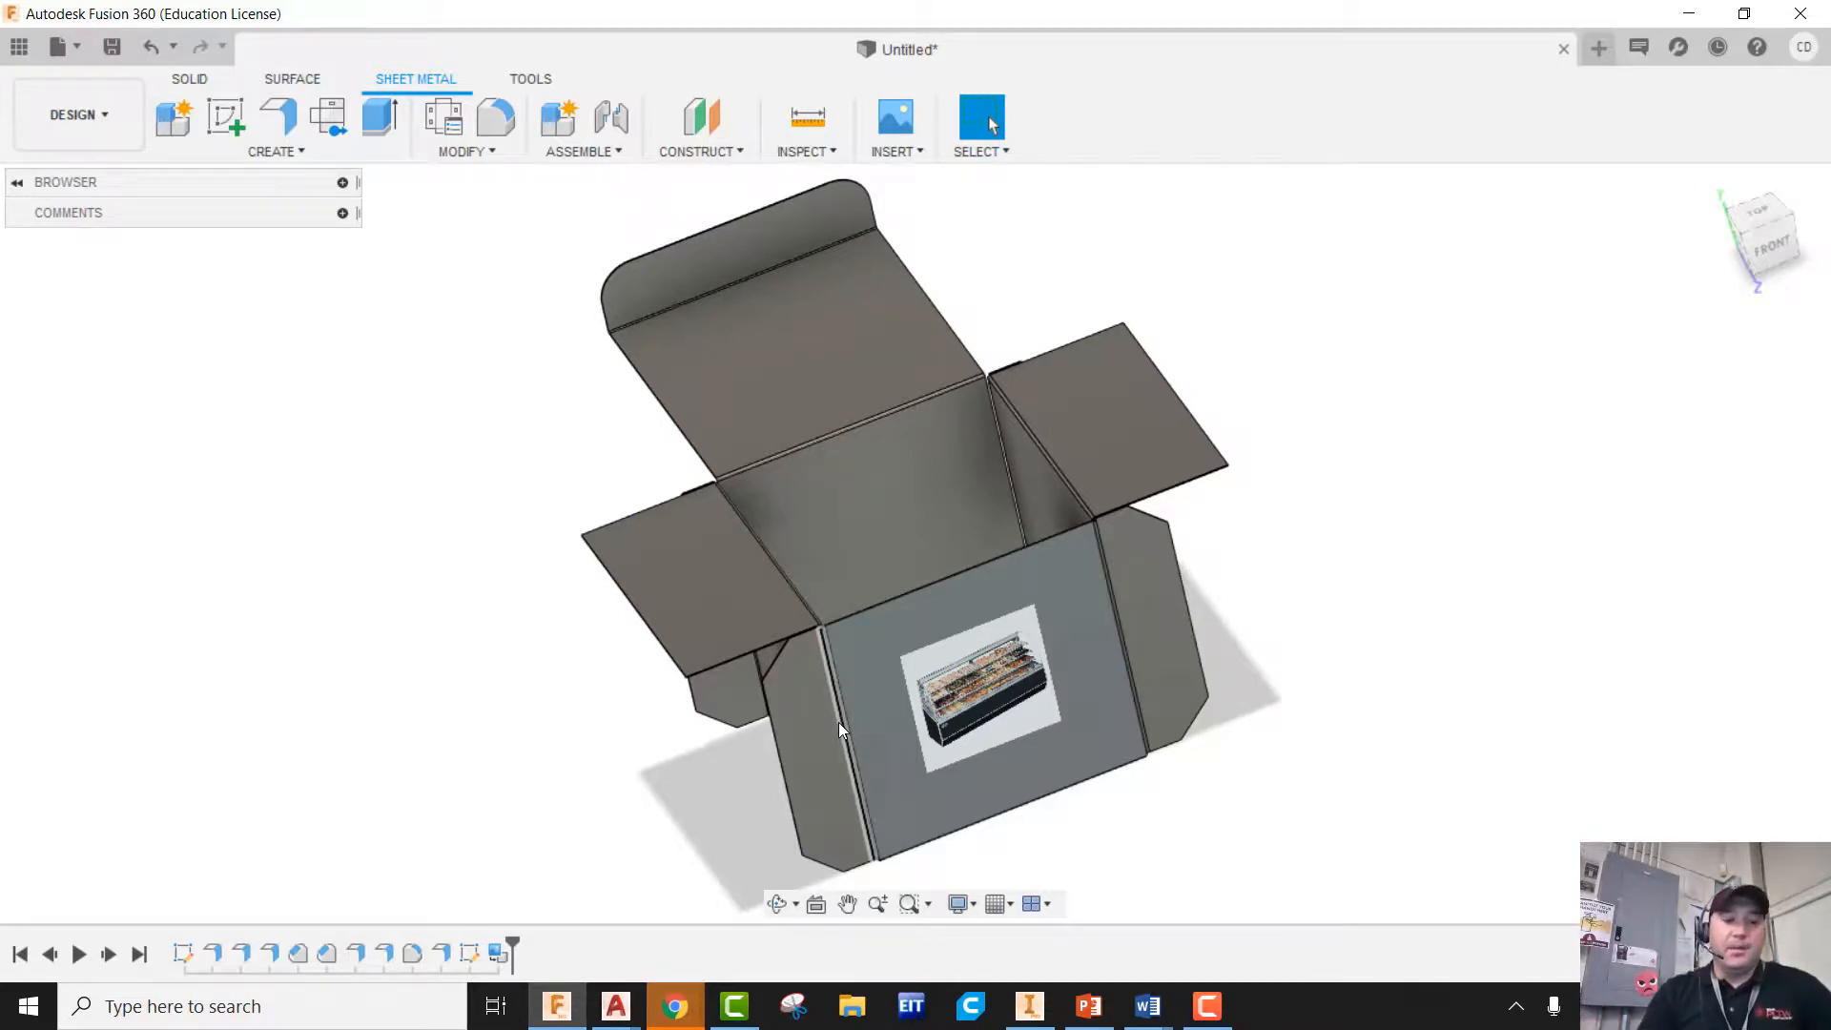
{"action": "middle_click_drag", "start_coordinate": [809, 637], "coordinate": [837, 679], "text": "shift"}
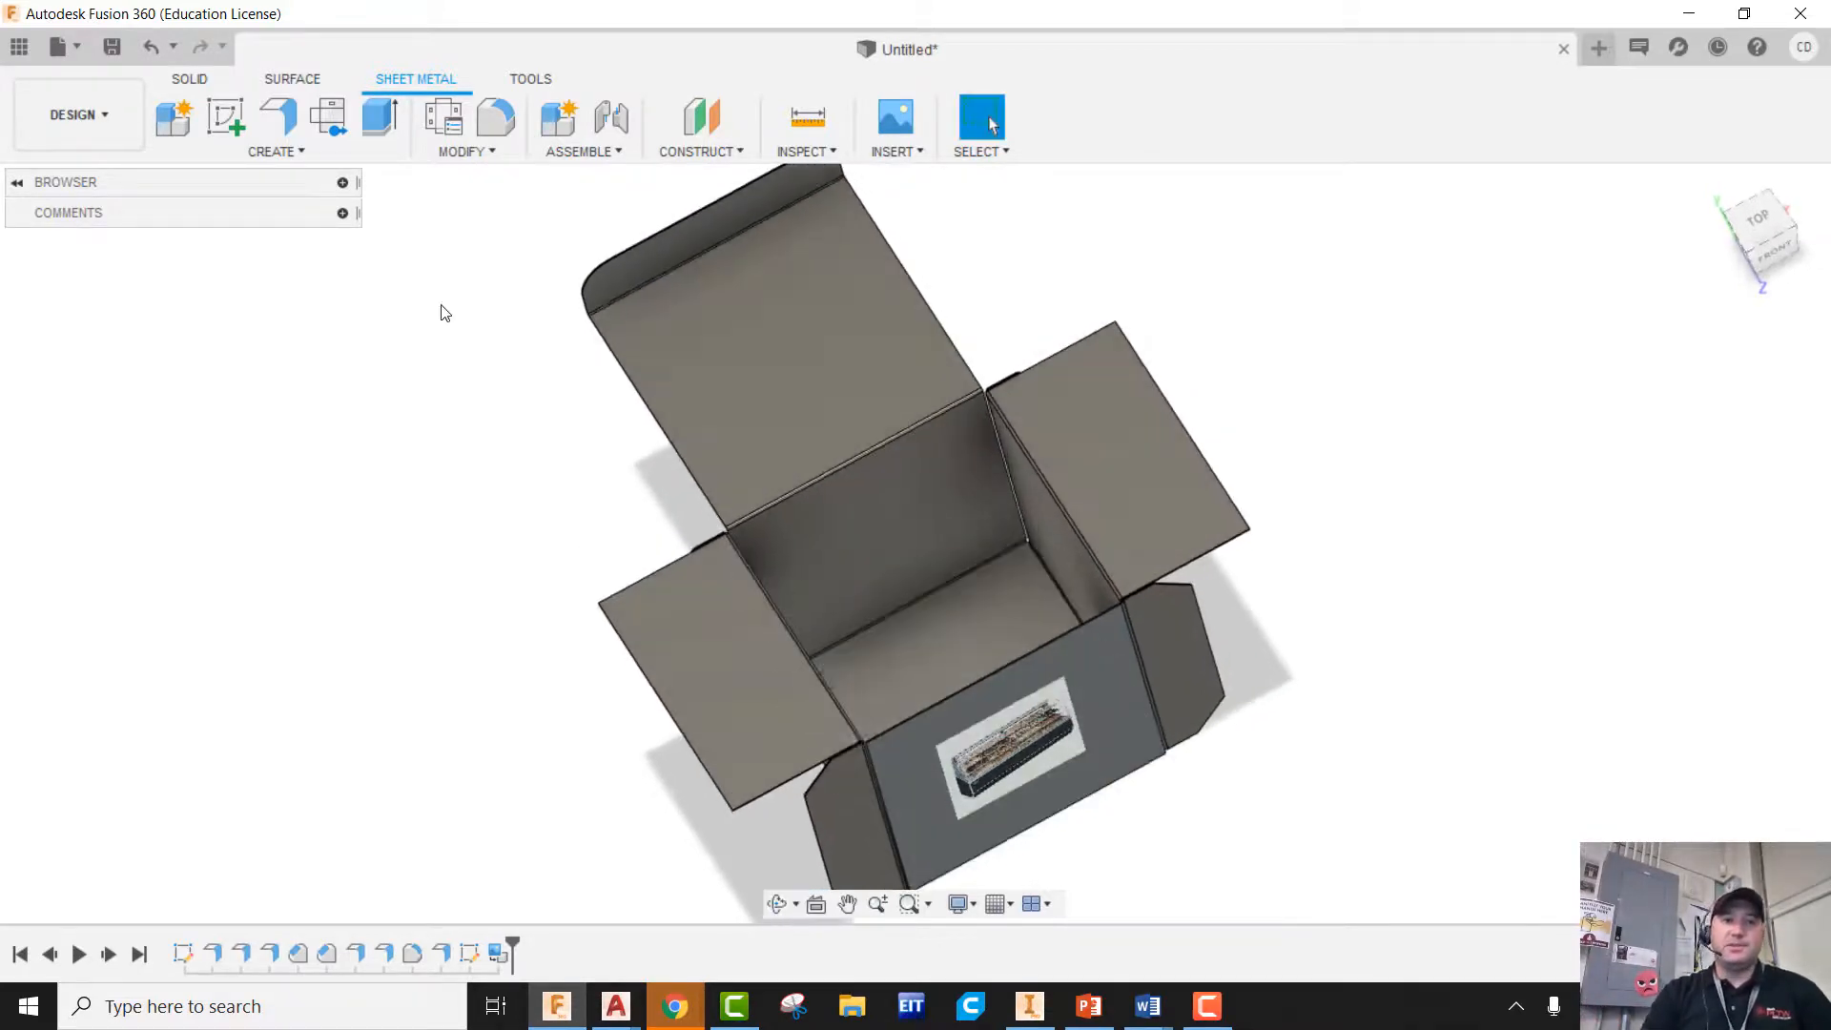
{"action": "left_click", "coordinate": [330, 117]}
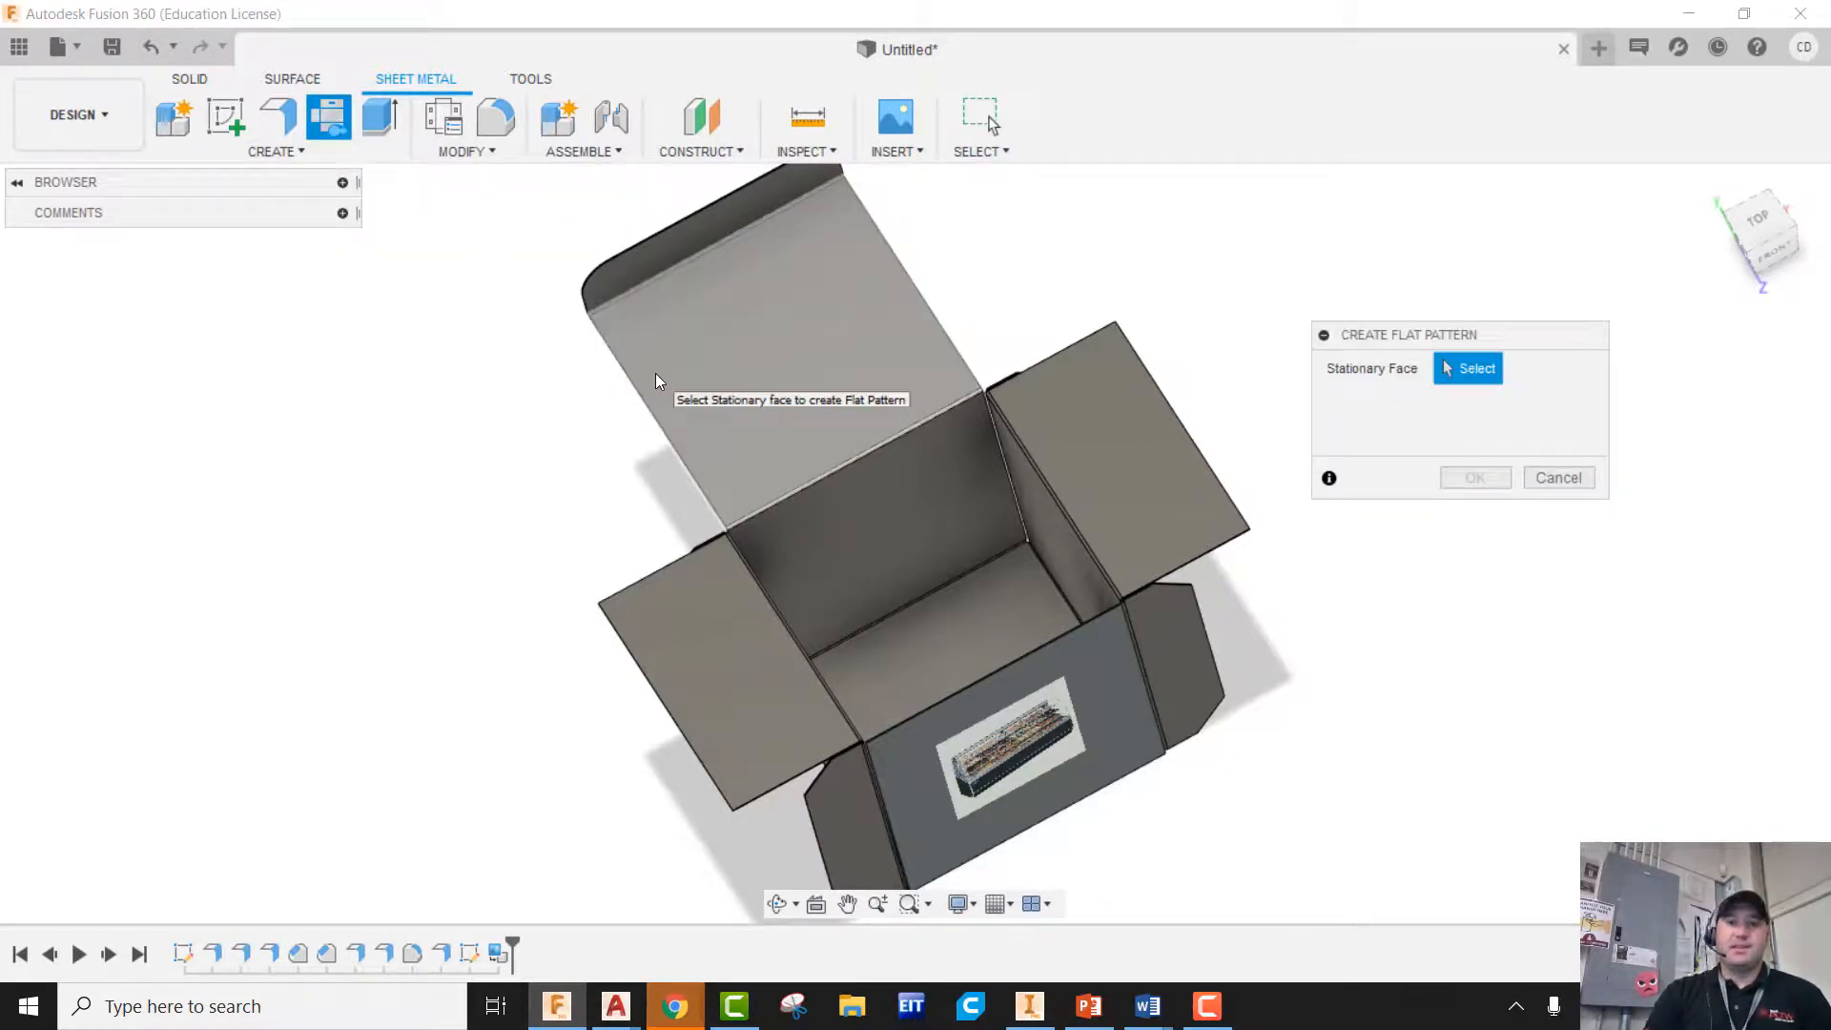
{"action": "left_click", "coordinate": [1005, 631]}
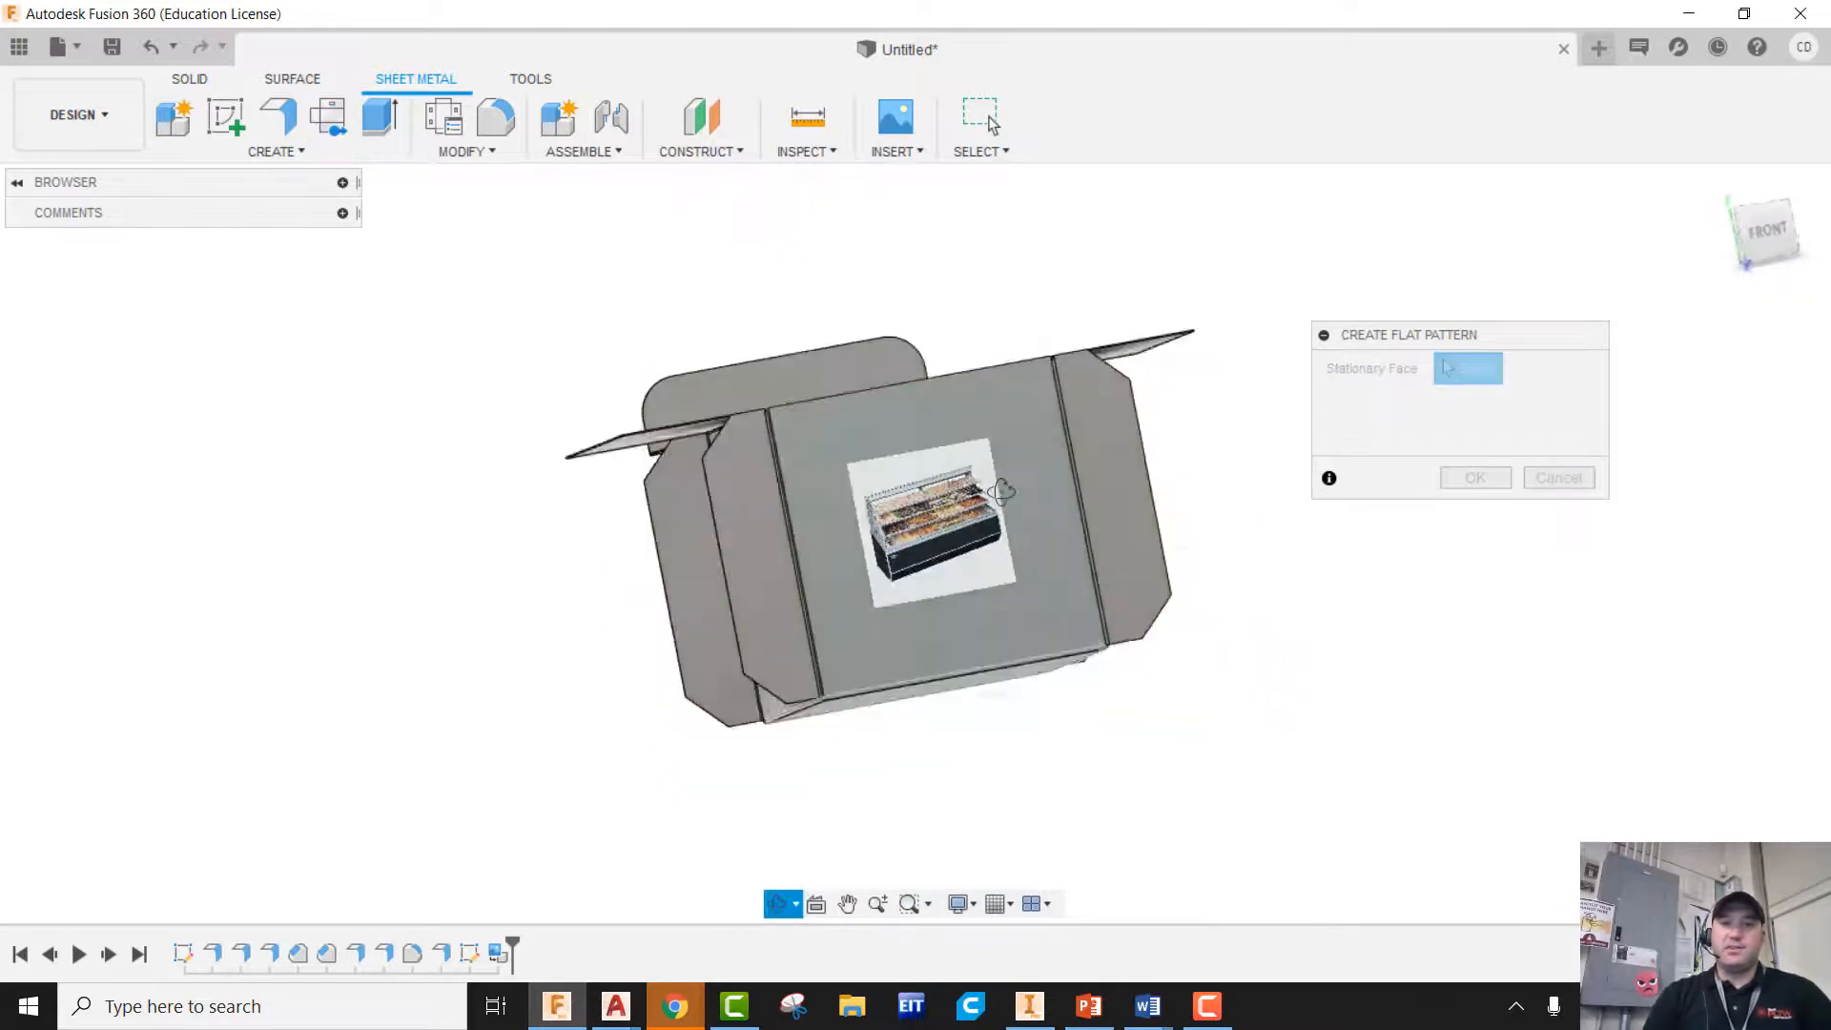
{"action": "middle_click_drag", "start_coordinate": [1001, 491], "coordinate": [1014, 460], "text": "shift"}
{"action": "left_click", "coordinate": [992, 489]}
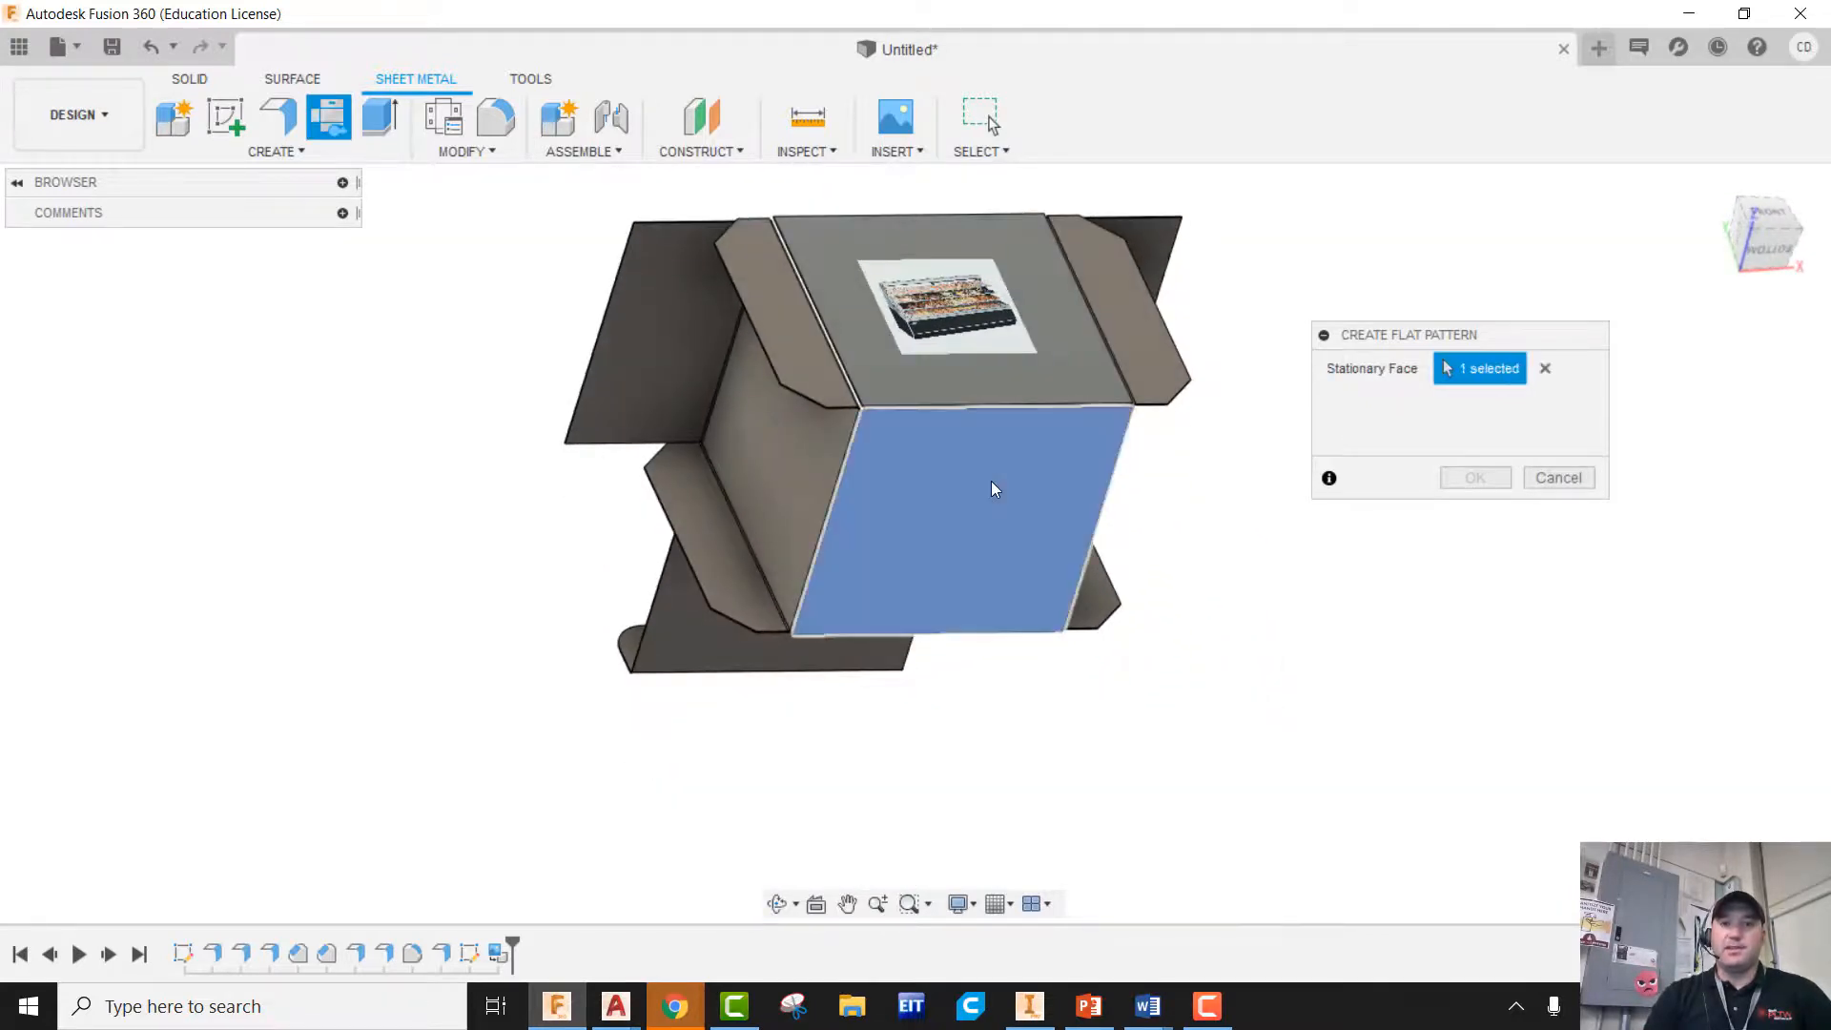
{"action": "left_click", "coordinate": [1479, 477]}
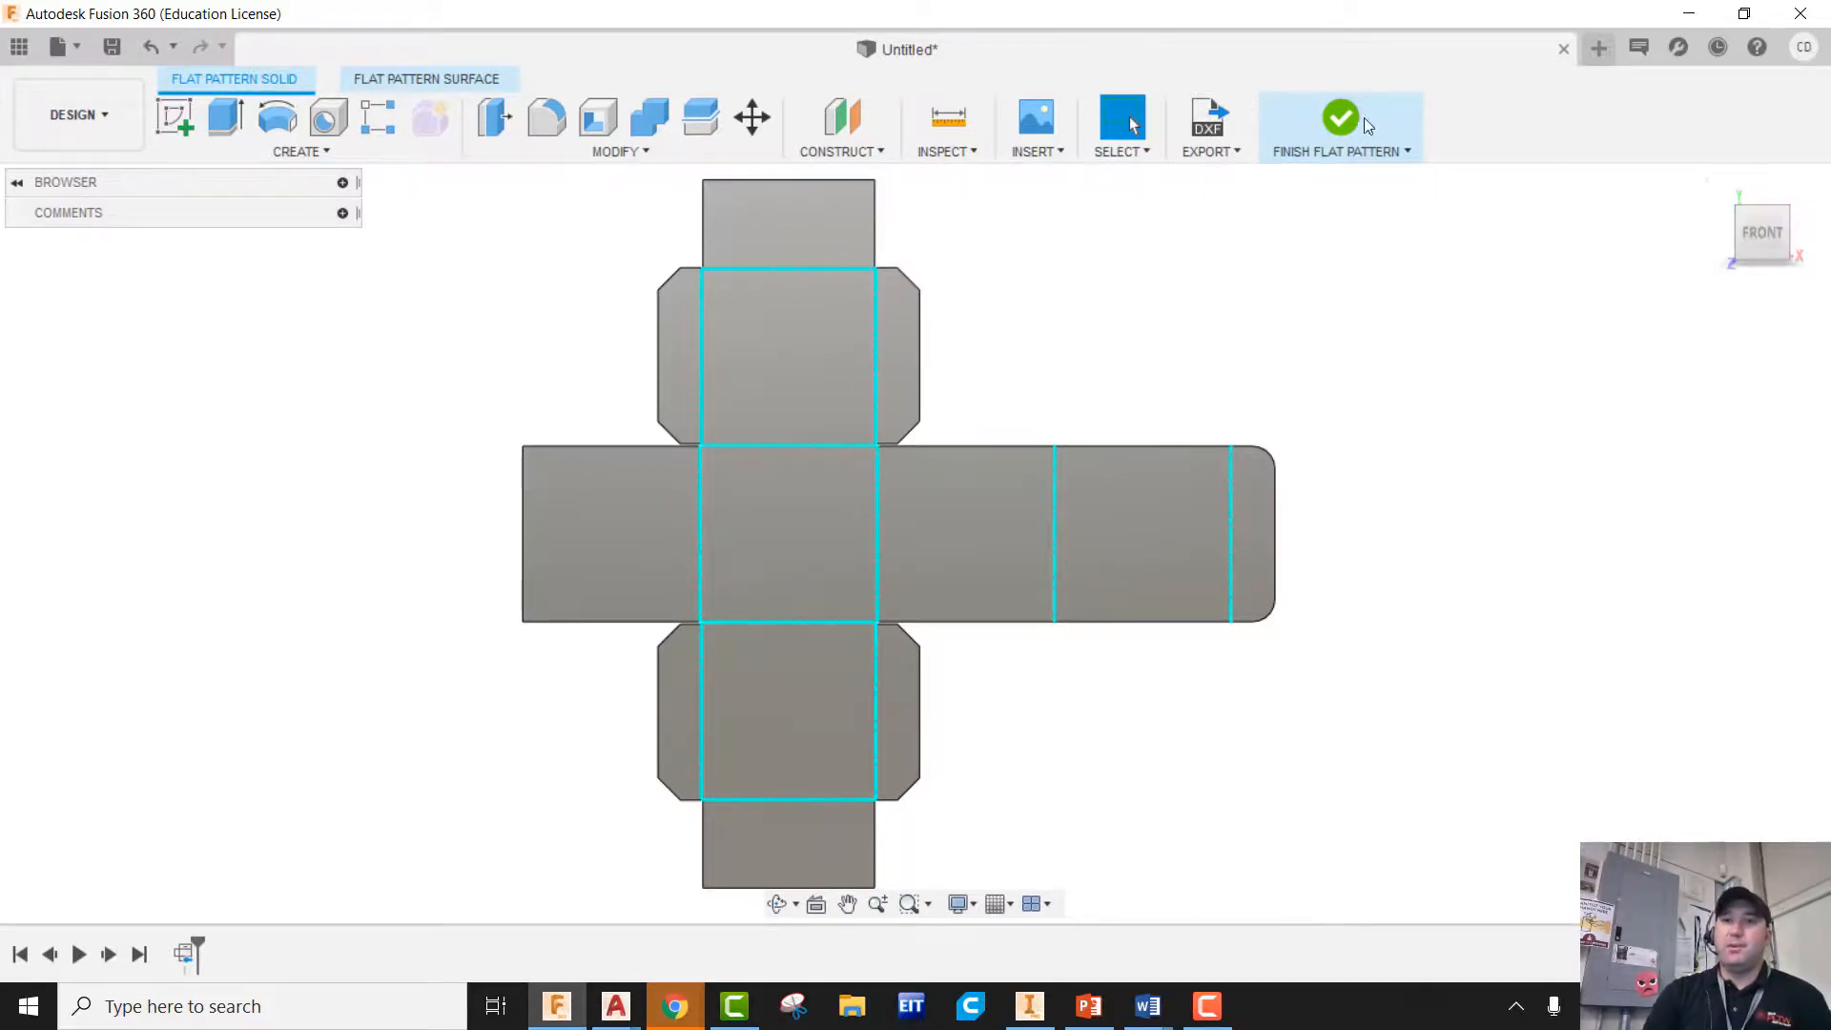
{"action": "left_click", "coordinate": [1336, 116]}
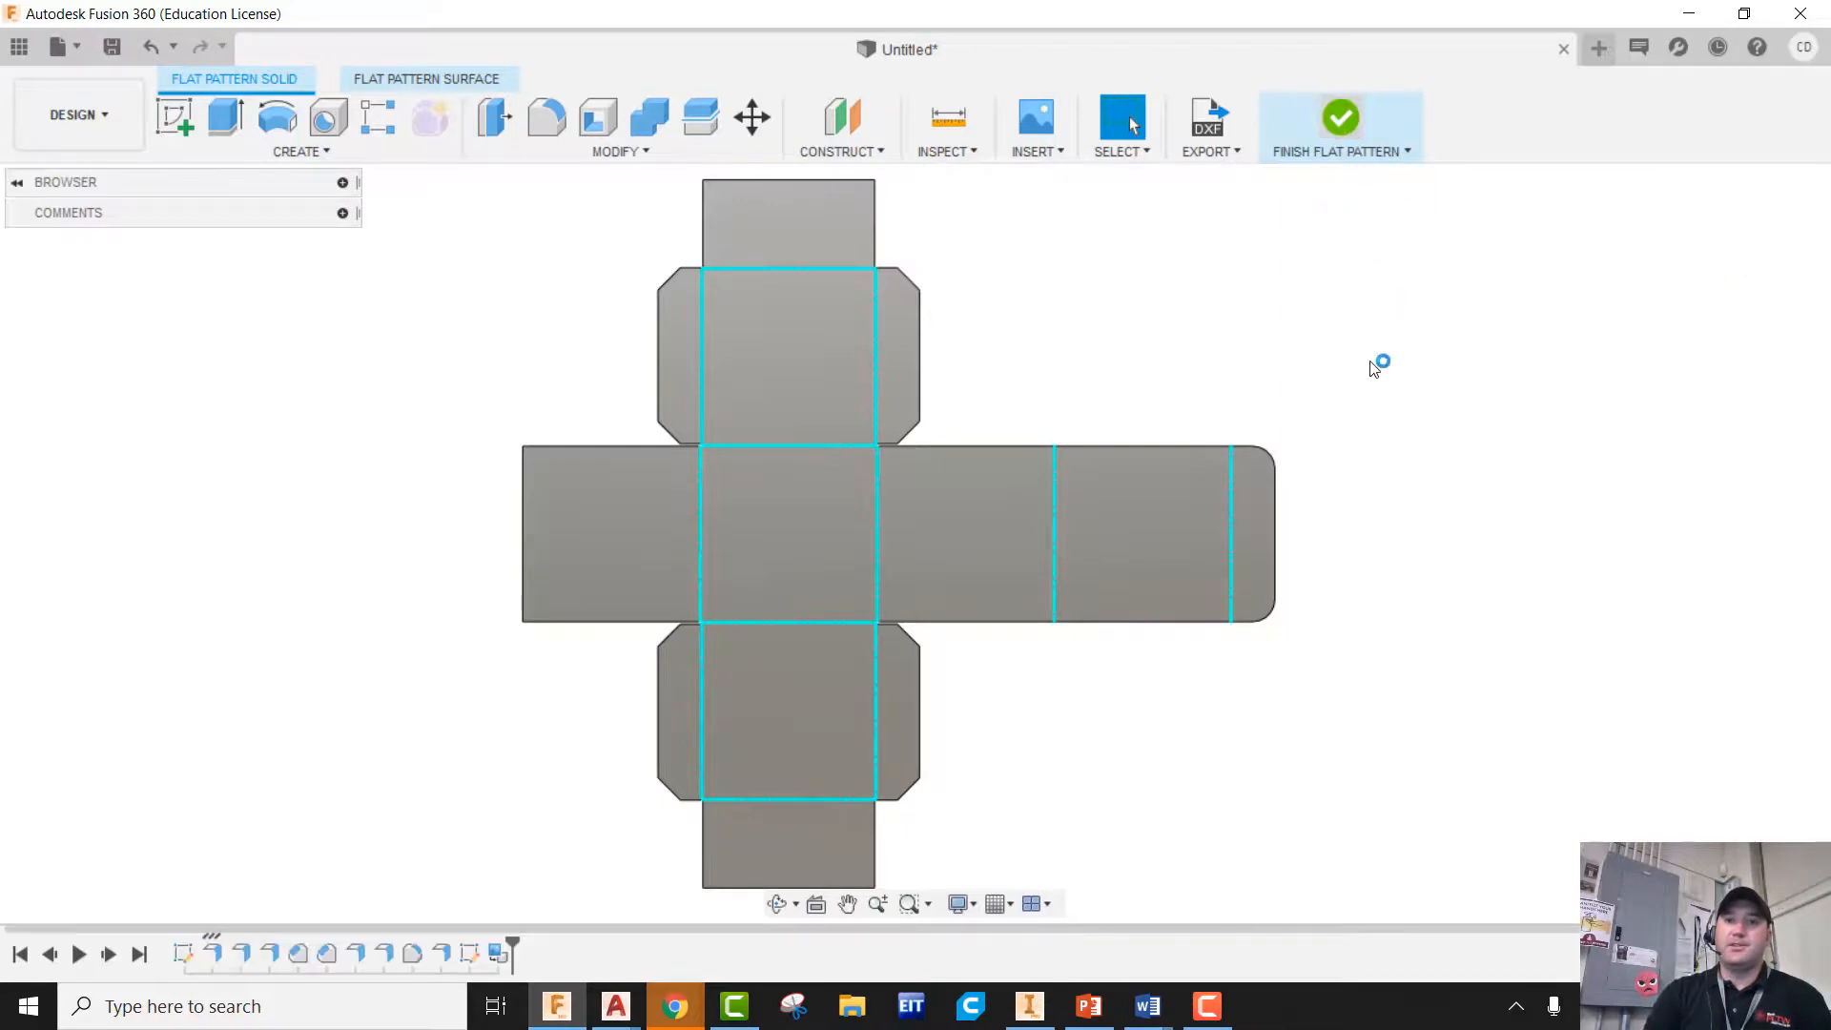
Reopen the existing flat pattern of the box, using the outer bottom face as the stationary face
{"action": "middle_click_drag", "start_coordinate": [1280, 516], "coordinate": [1267, 604]}
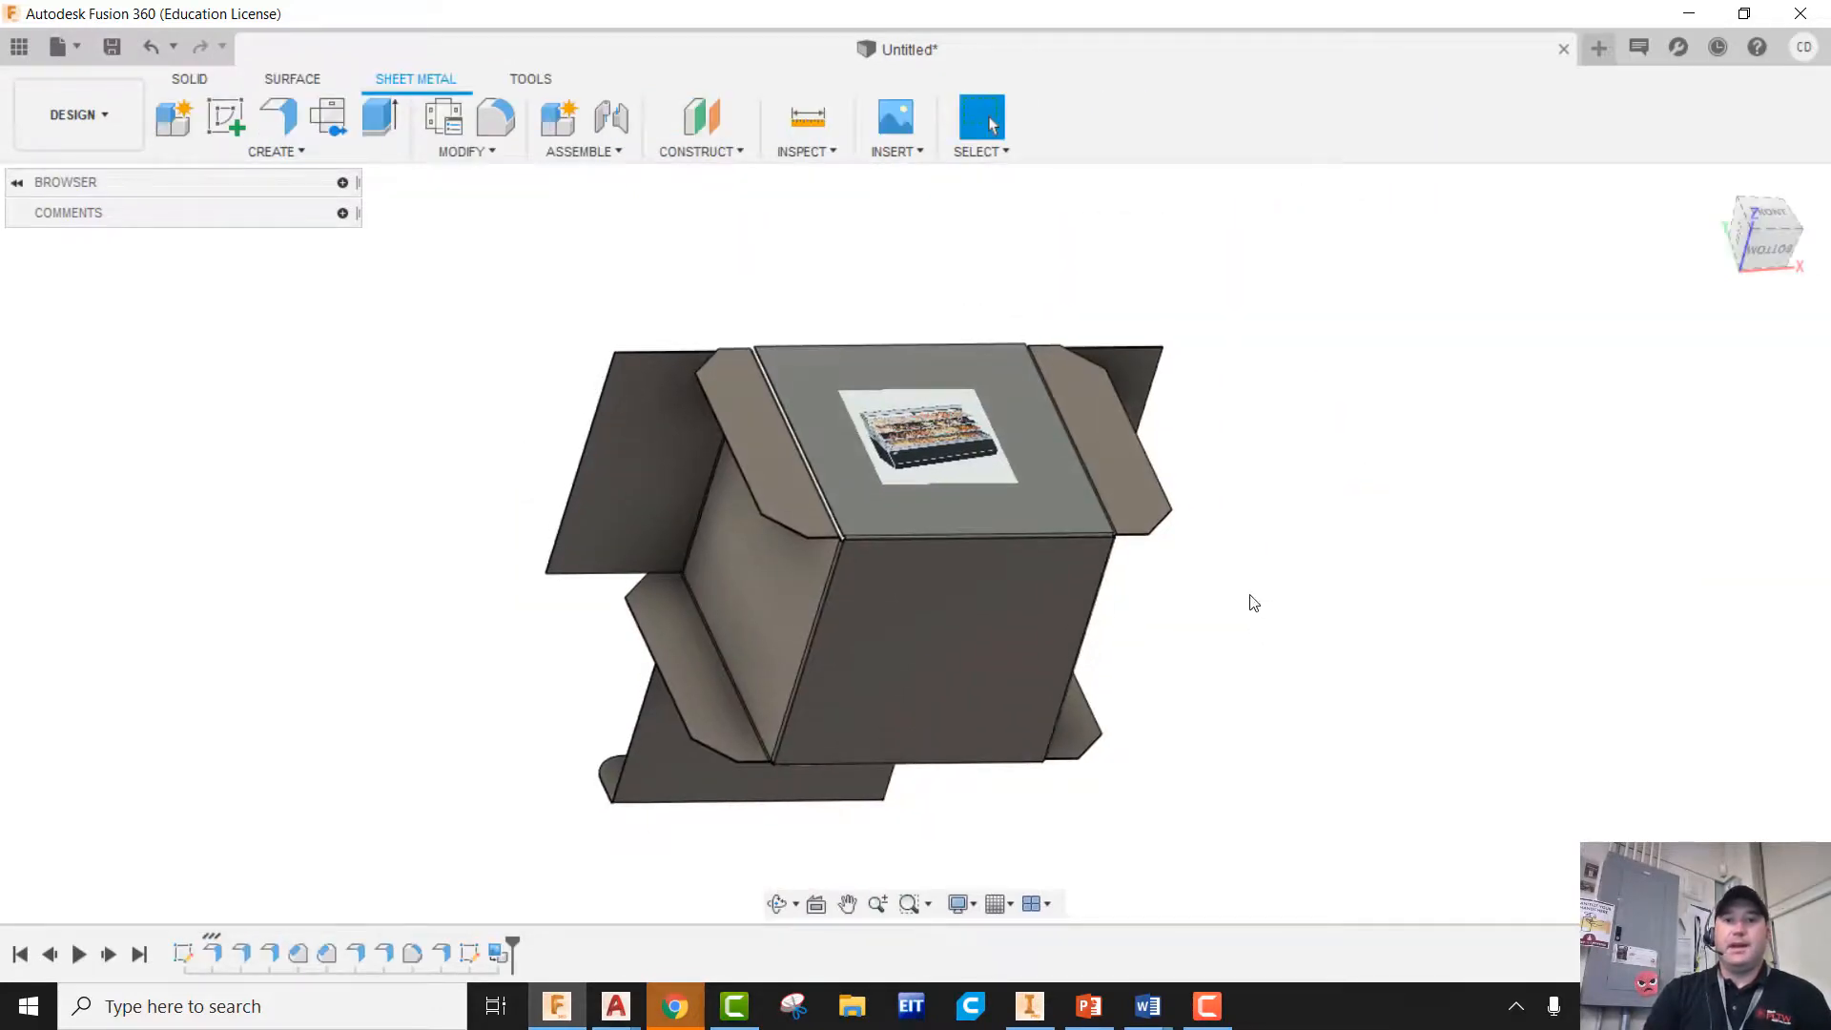
{"action": "left_click", "coordinate": [328, 116]}
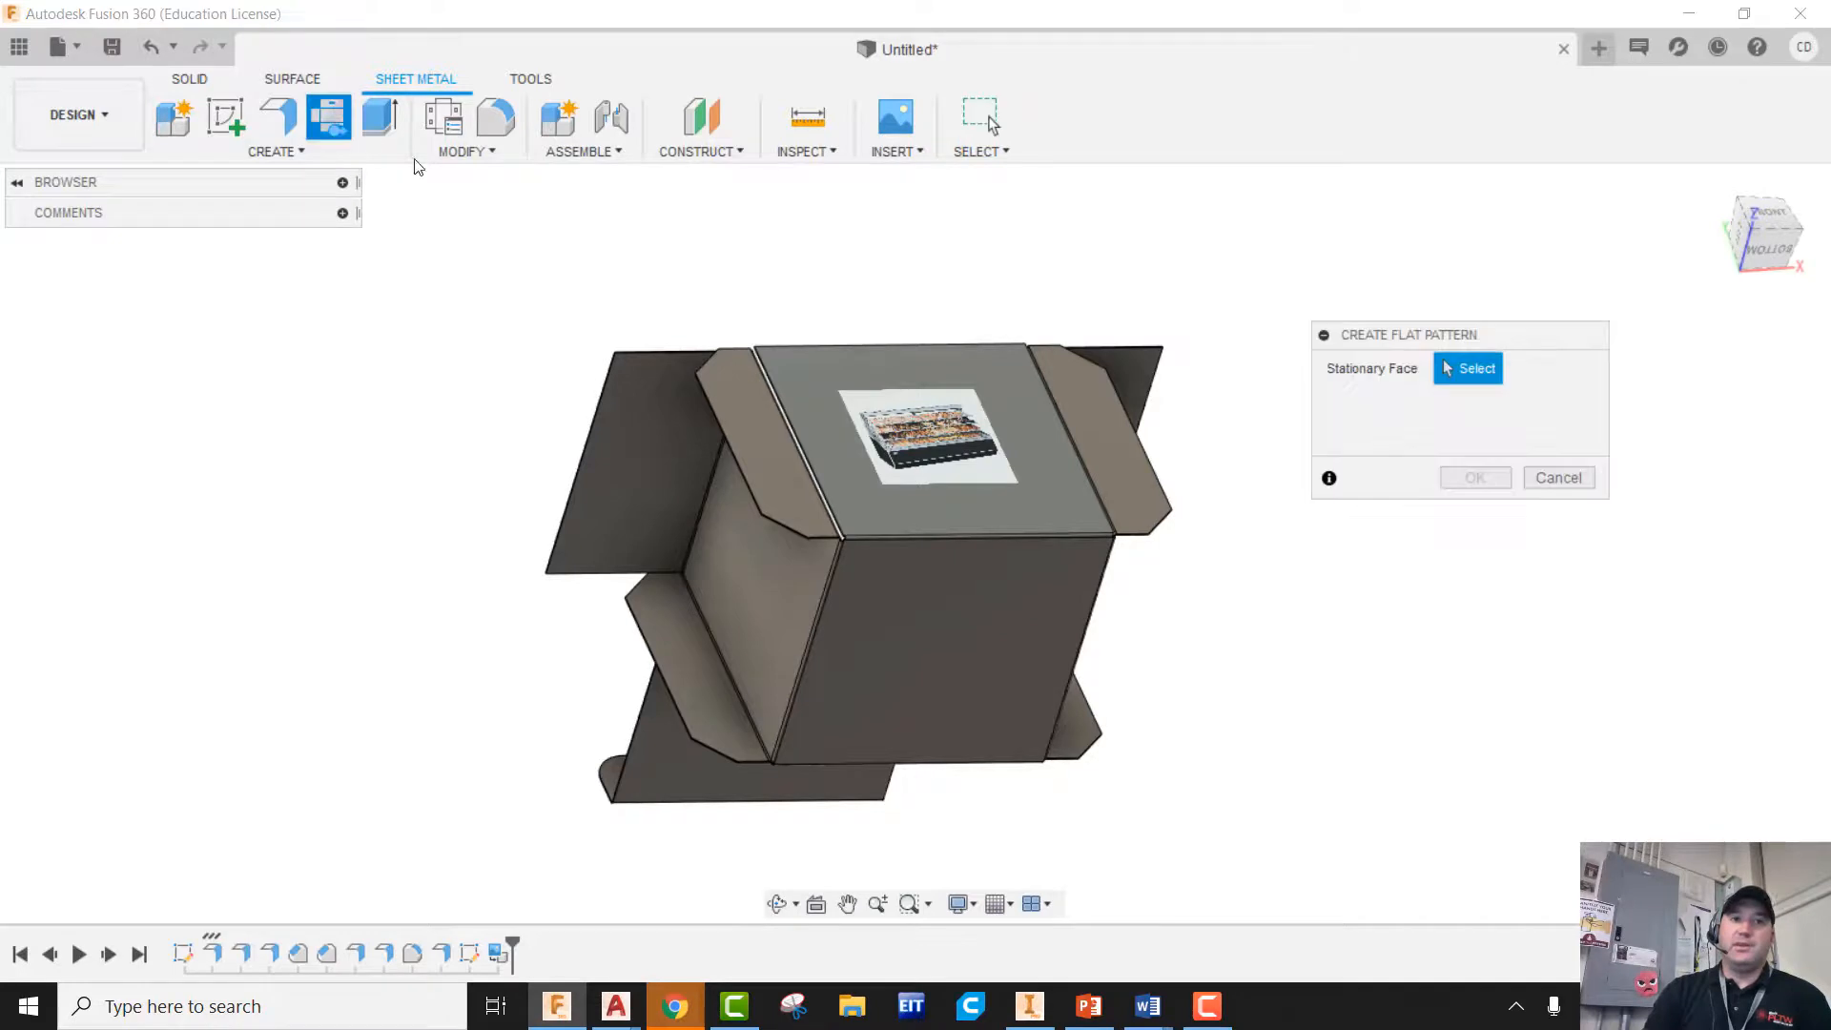
{"action": "left_click", "coordinate": [1002, 628]}
{"action": "left_click", "coordinate": [1474, 478]}
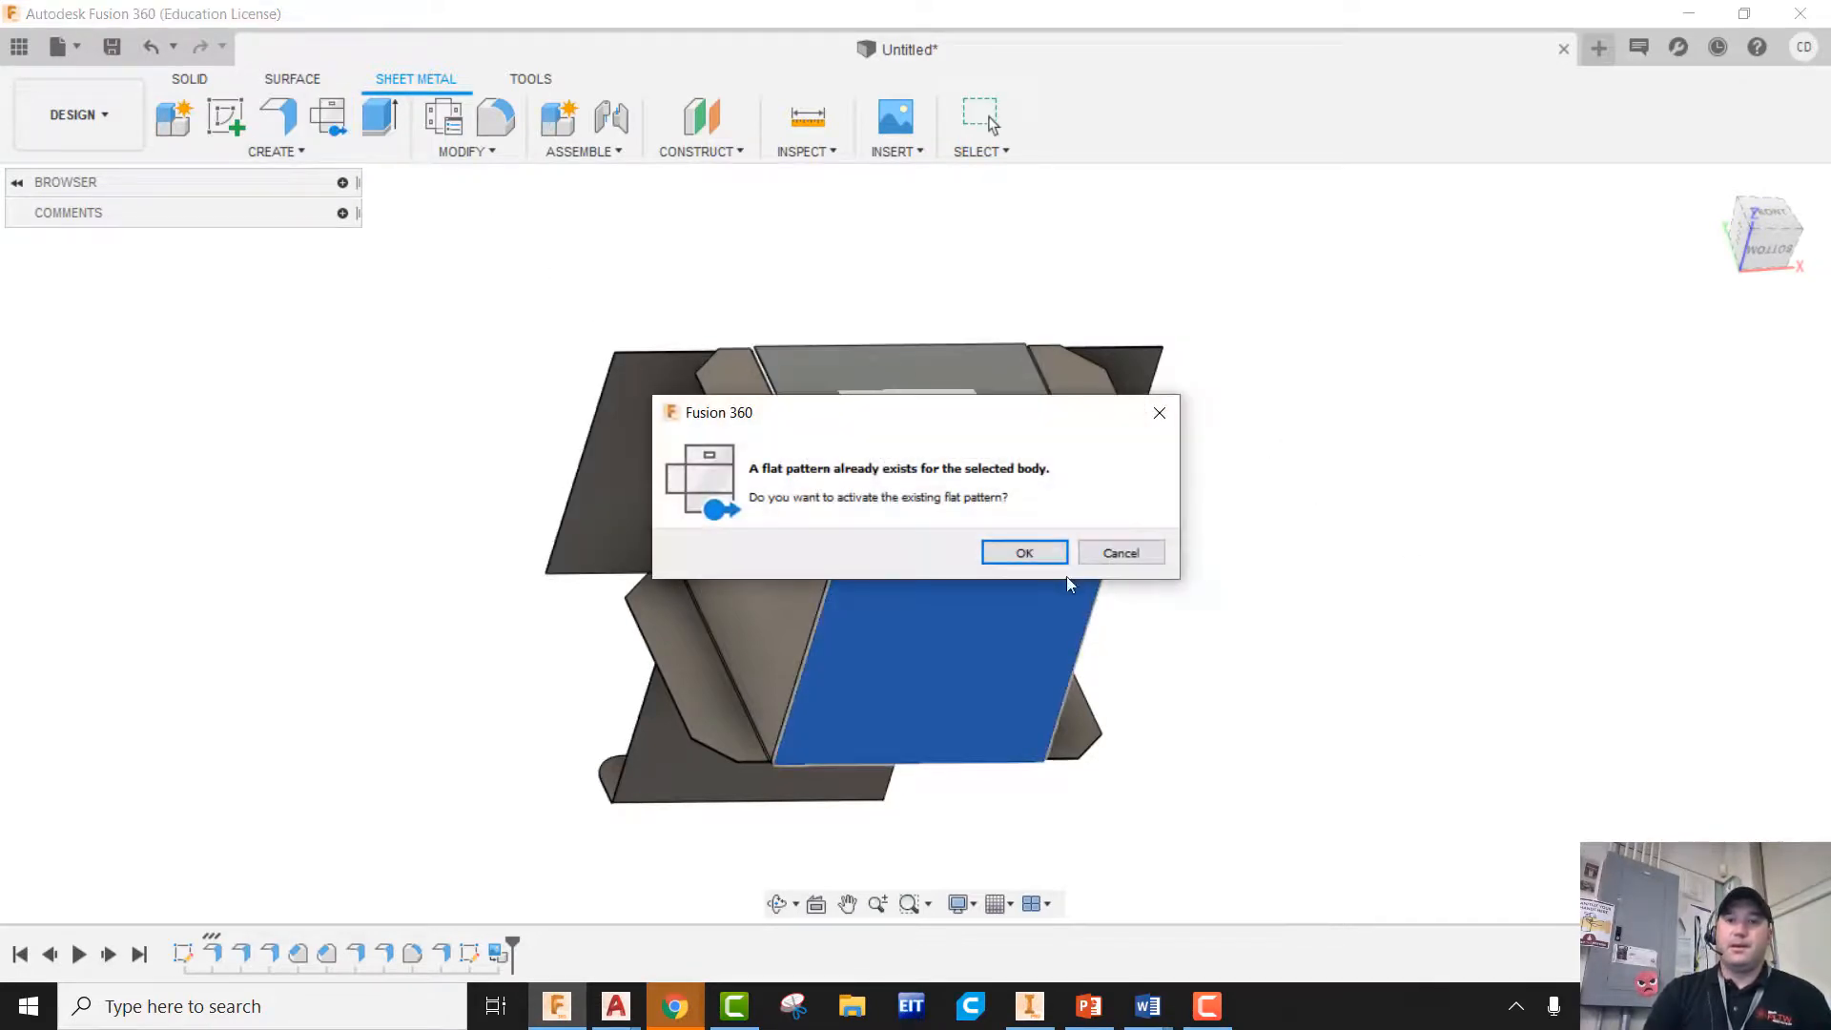
{"action": "left_click", "coordinate": [1038, 553]}
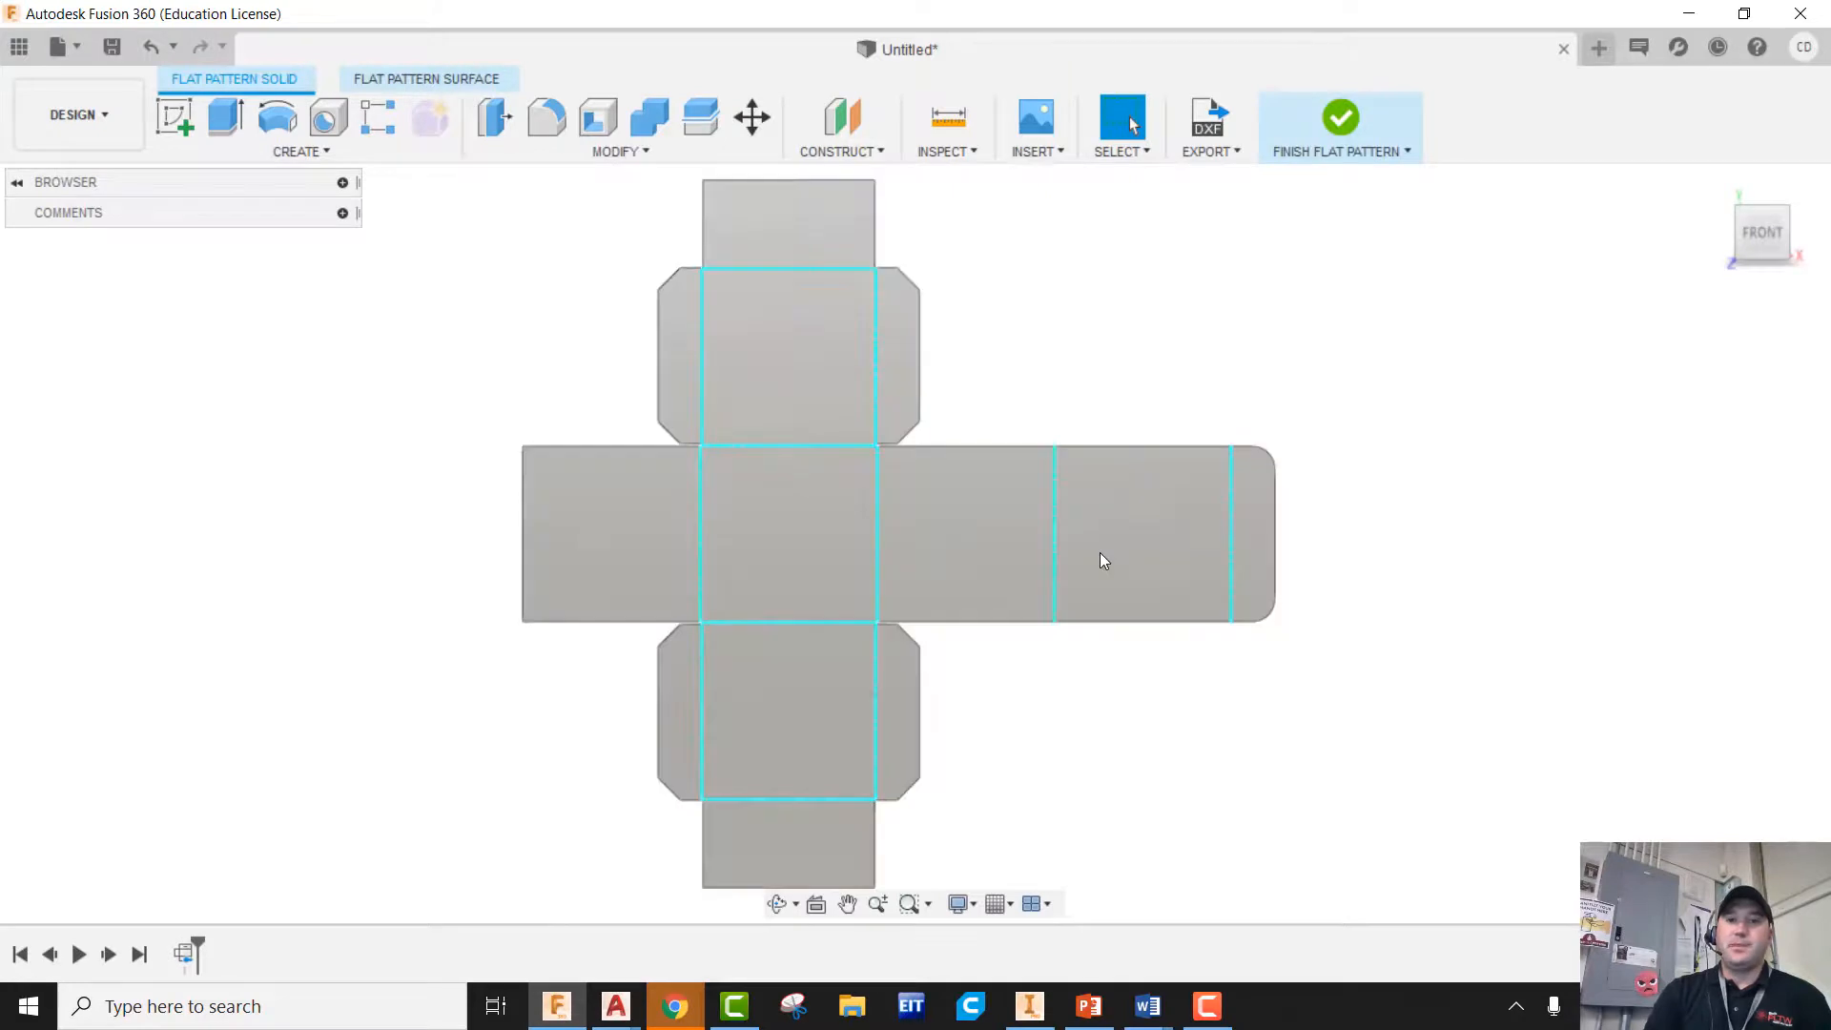
Create a new drawing from the flat pattern with the PLTW IED Title Block template and place a front base view at 1:5 scale
{"action": "left_click", "coordinate": [96, 117]}
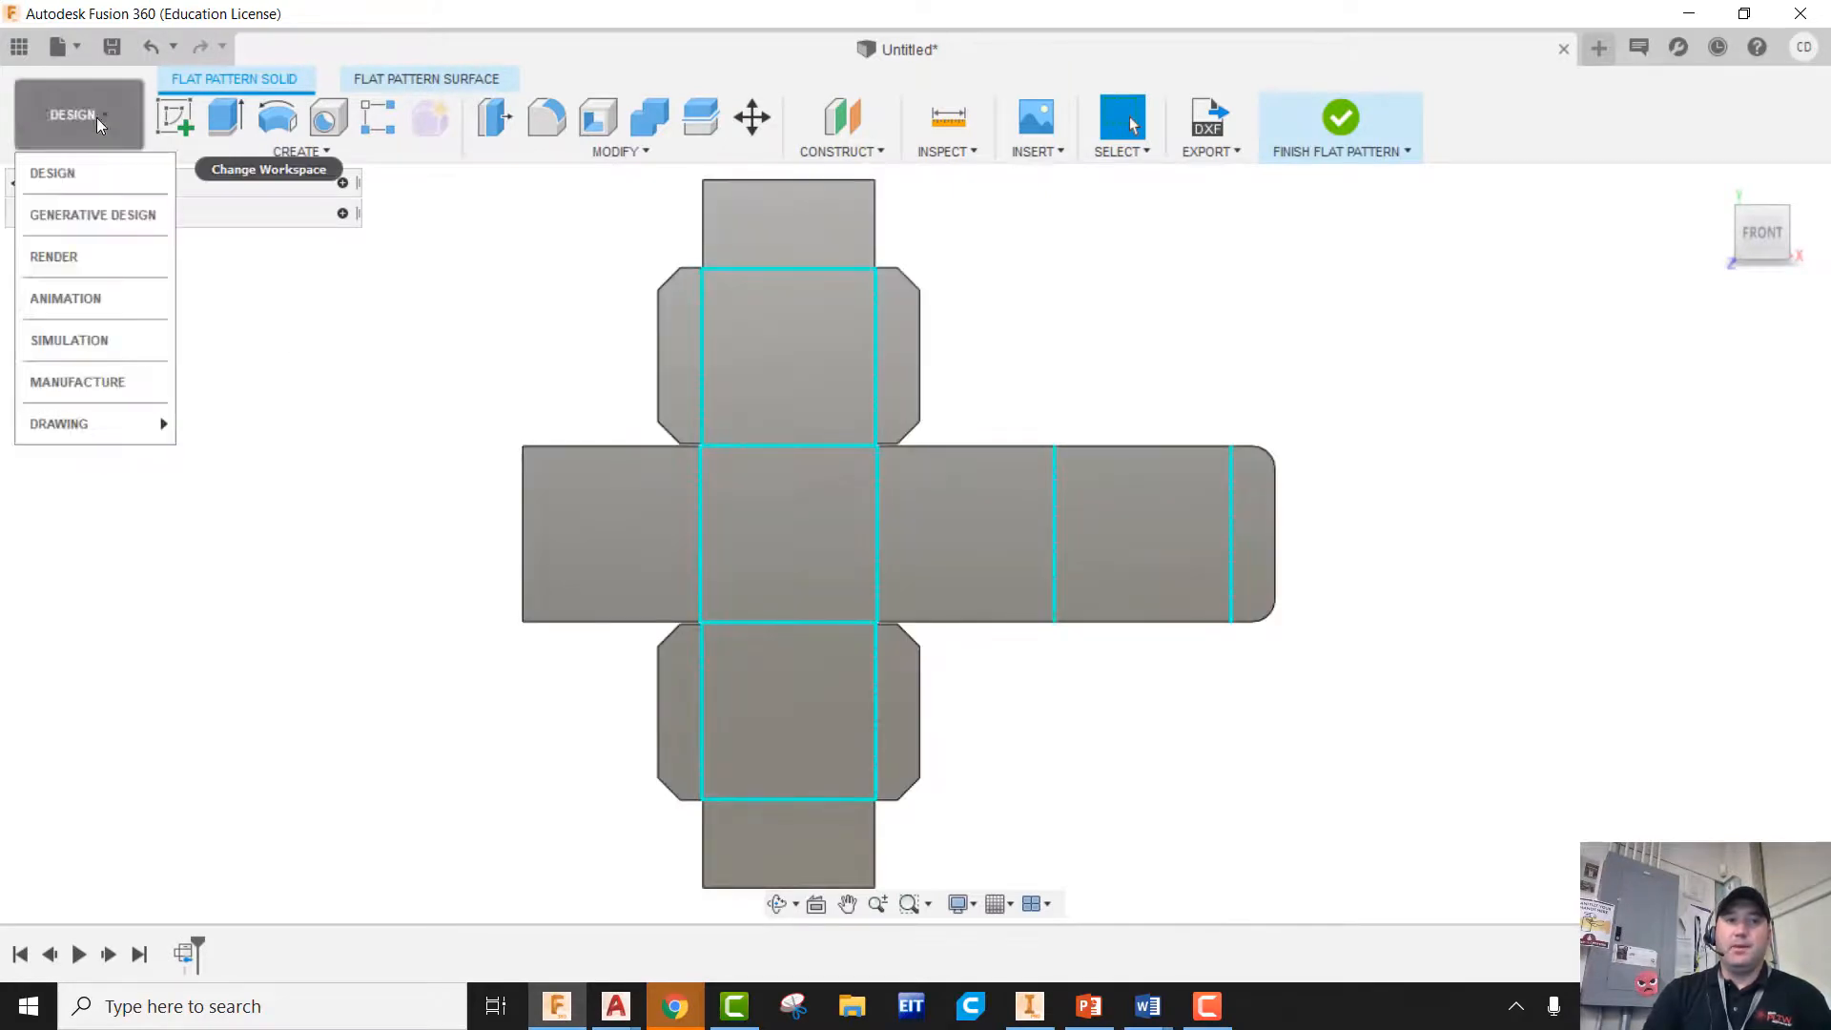
{"action": "mouse_move", "coordinate": [105, 444]}
{"action": "left_click", "coordinate": [200, 426]}
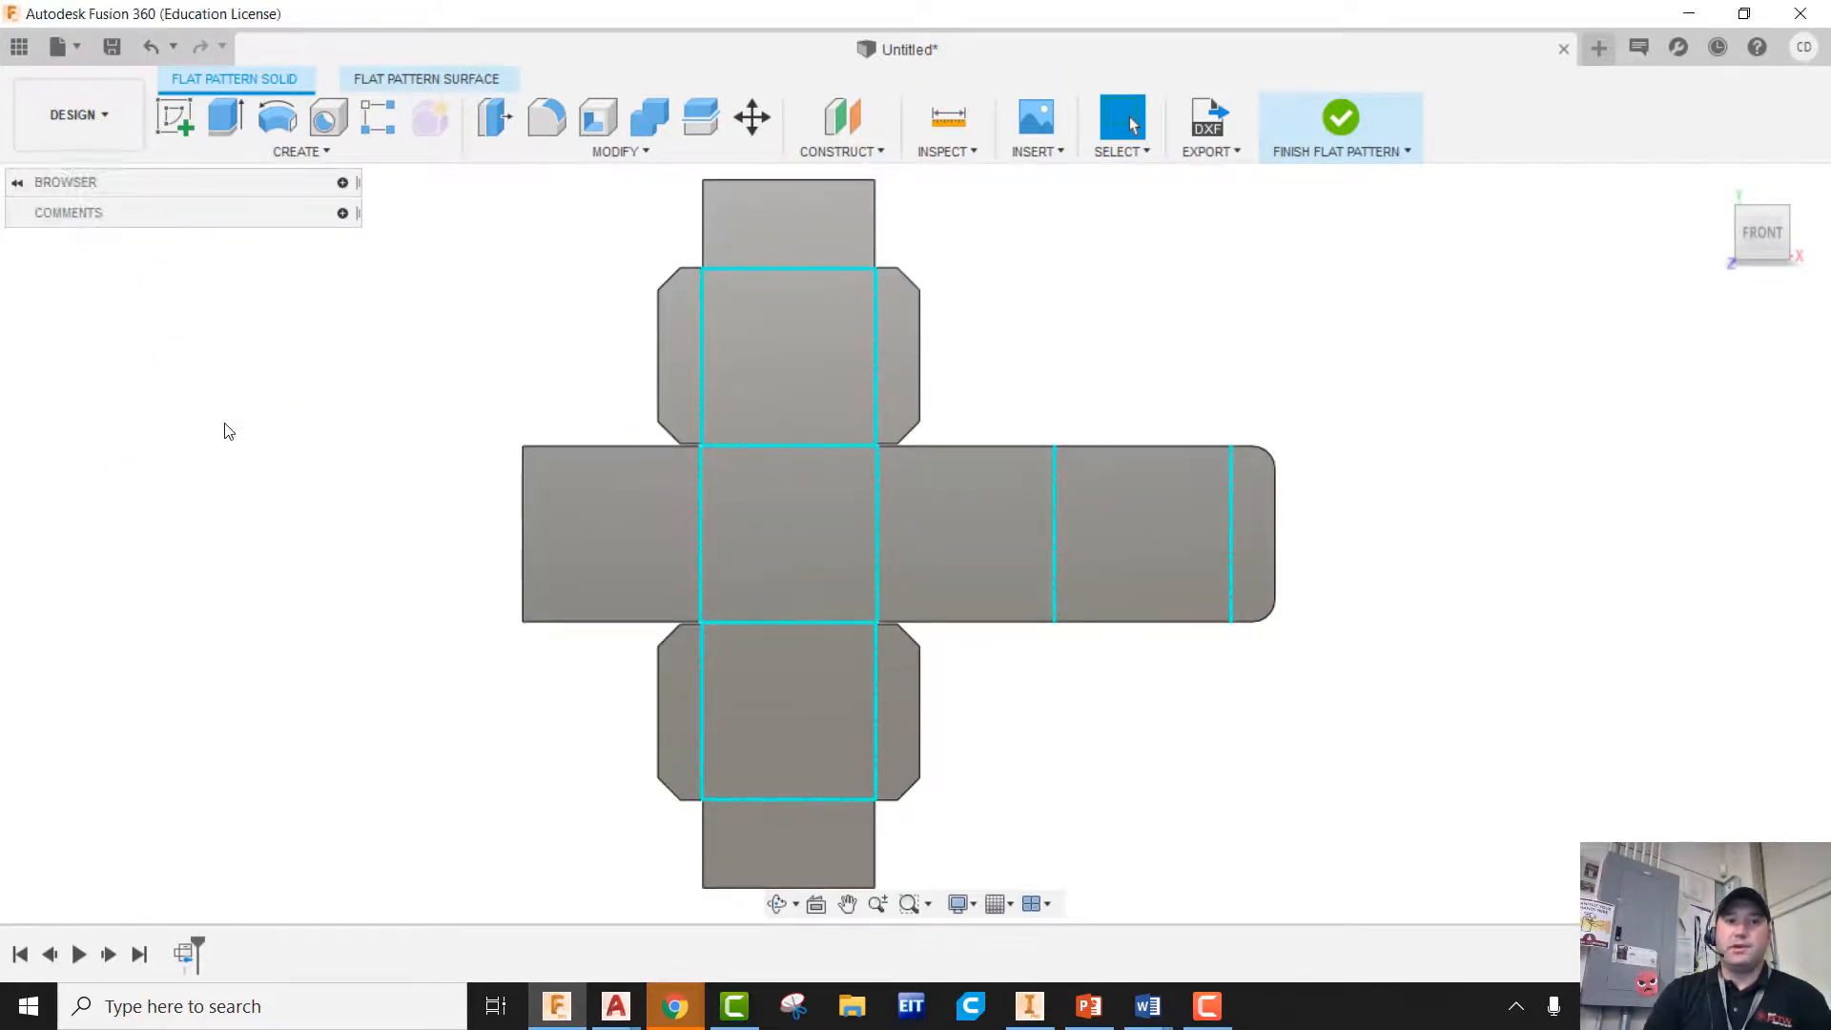
{"action": "left_click", "coordinate": [1287, 511]}
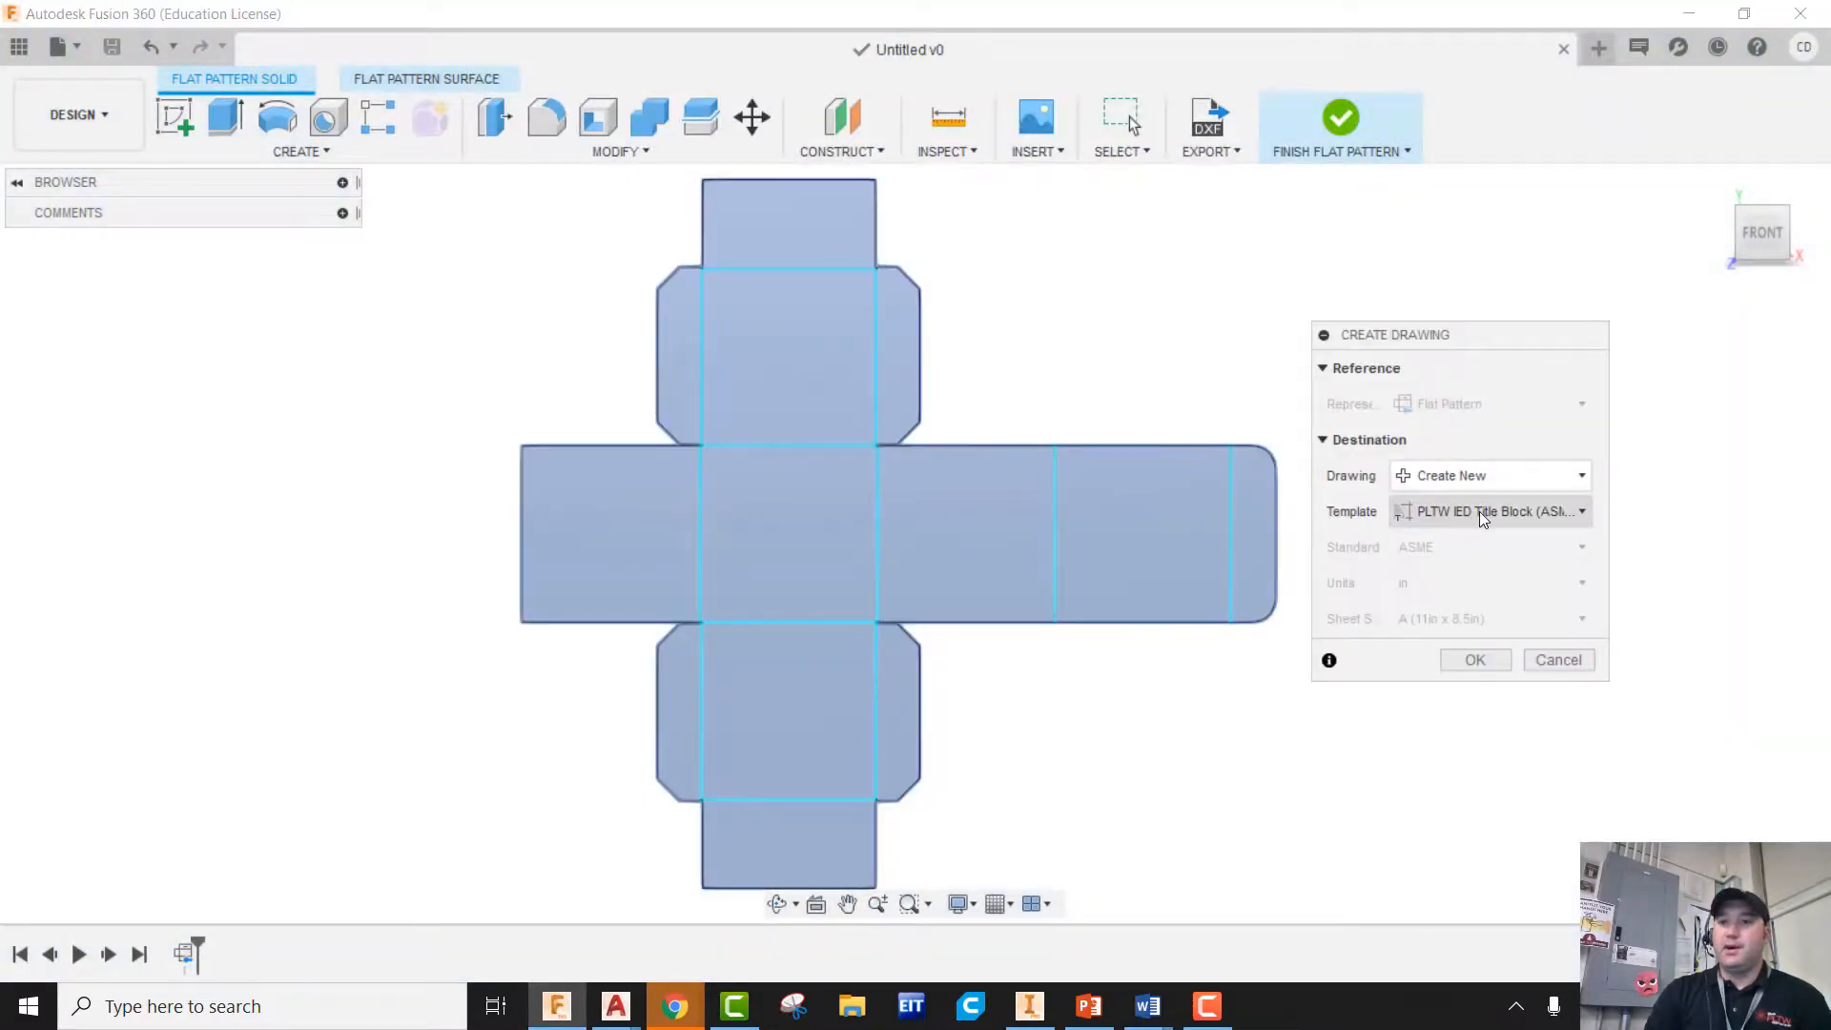
{"action": "left_click", "coordinate": [1477, 660]}
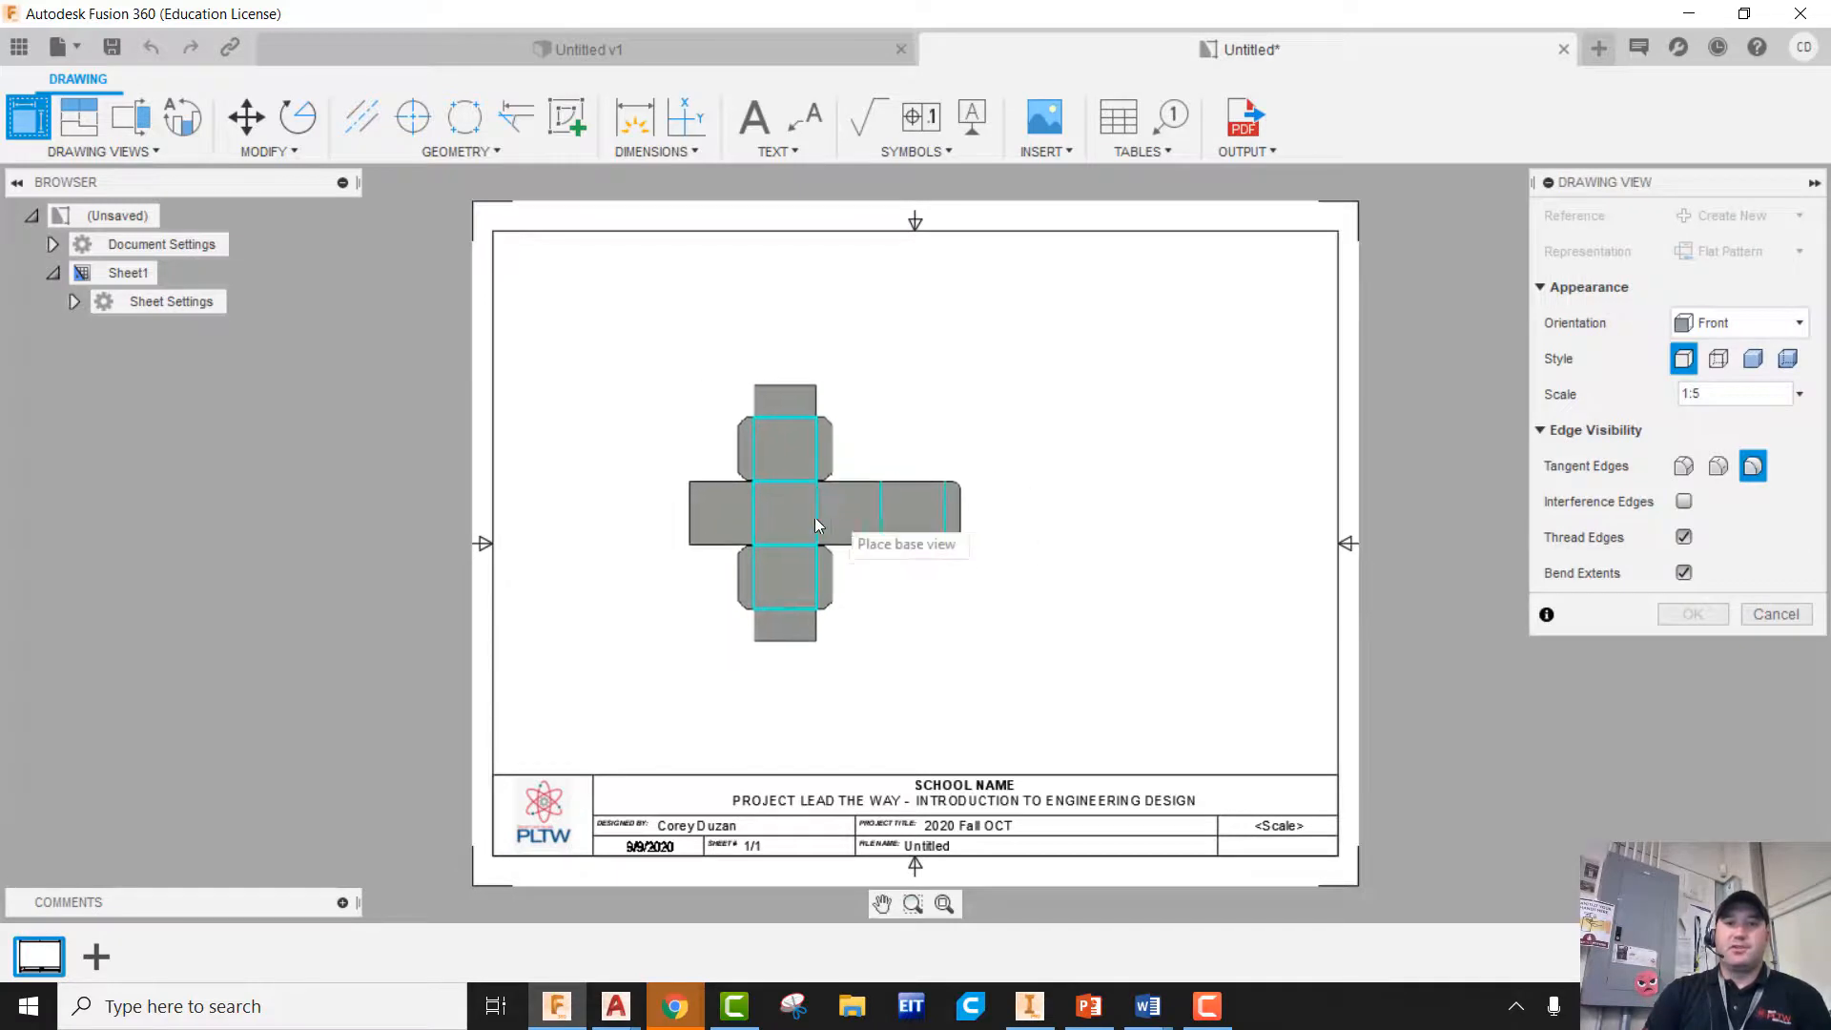
{"action": "left_click", "coordinate": [819, 513]}
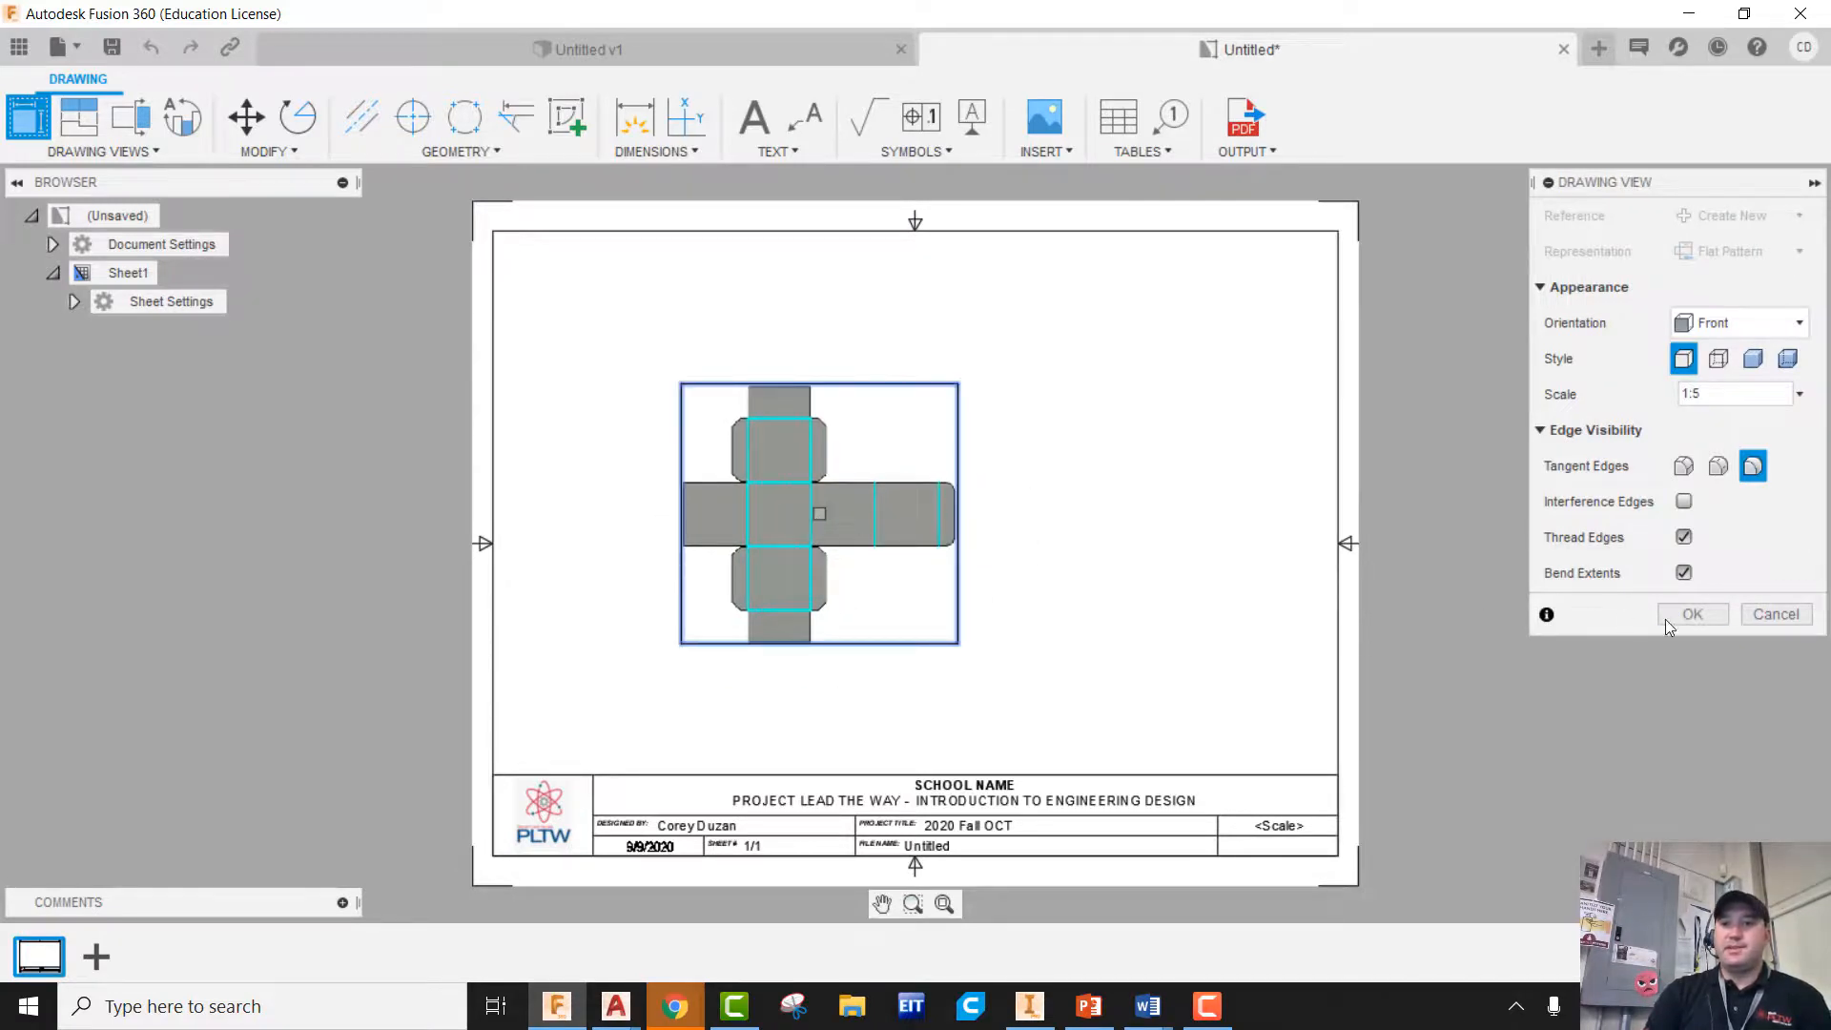
{"action": "left_click", "coordinate": [1679, 618]}
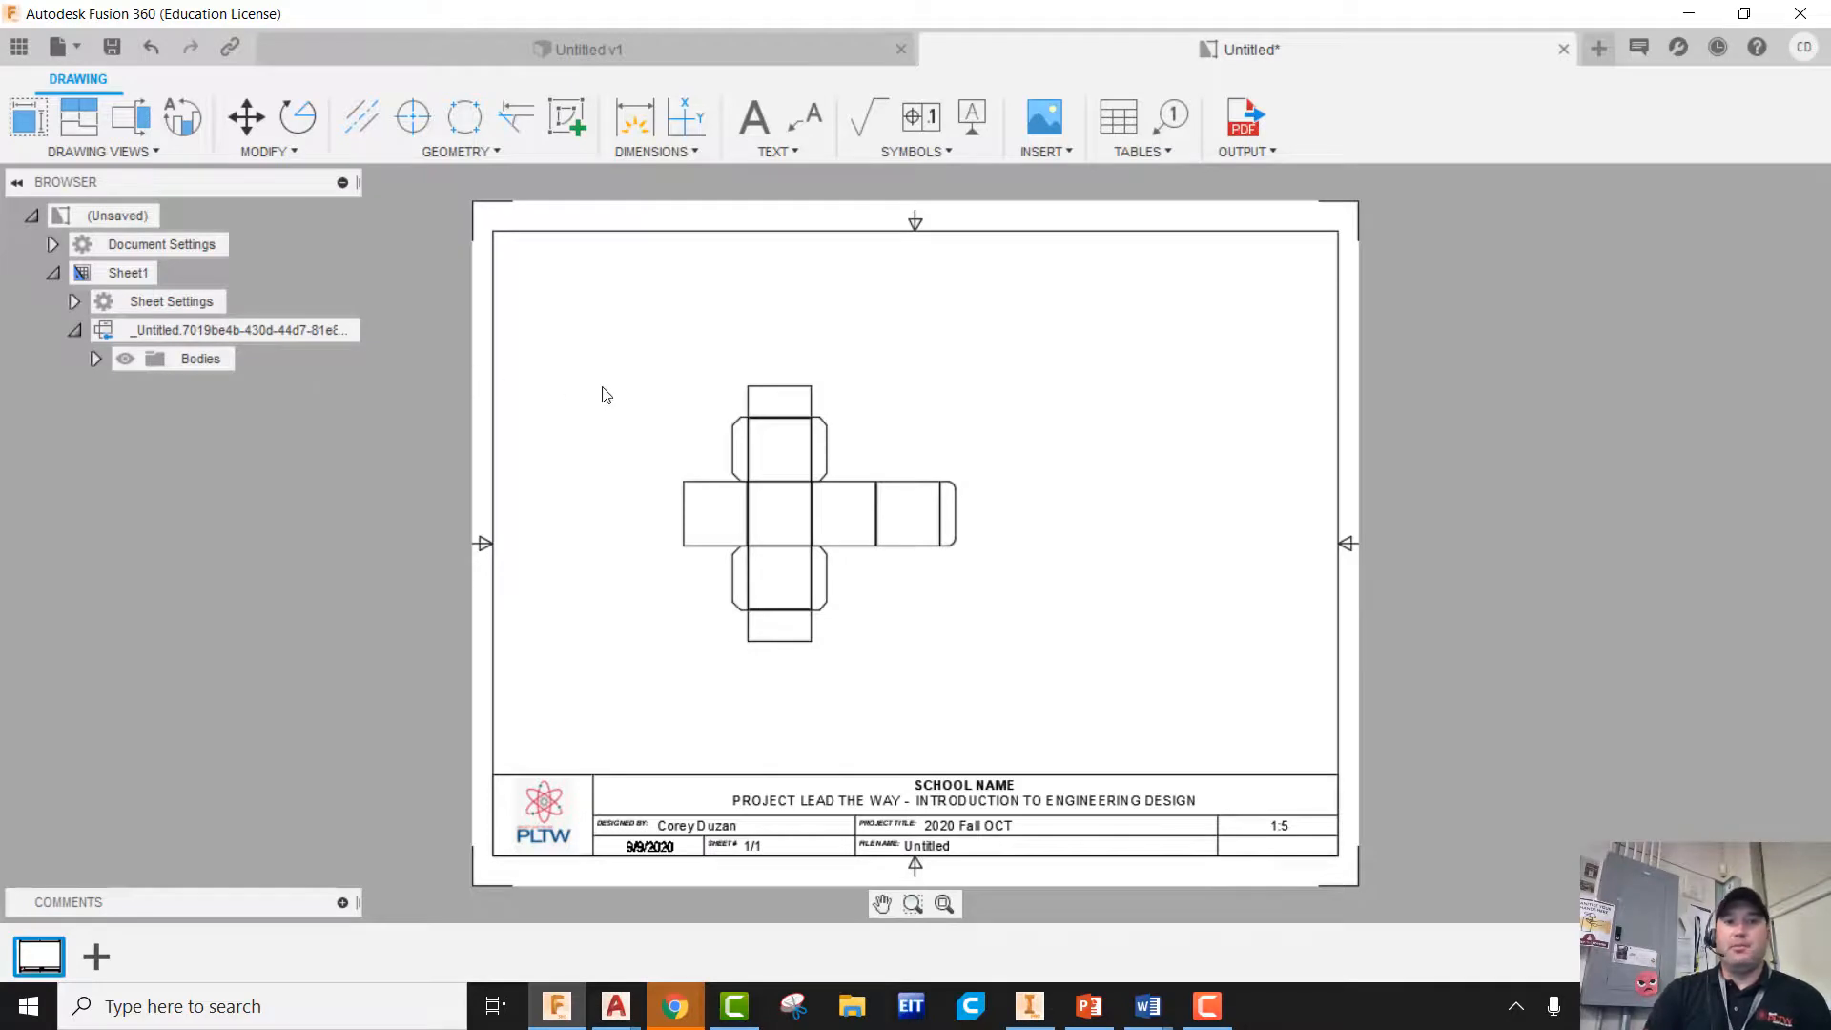
Set the drawing's sheet size to C (22in x 17in)
{"action": "left_click", "coordinate": [75, 301]}
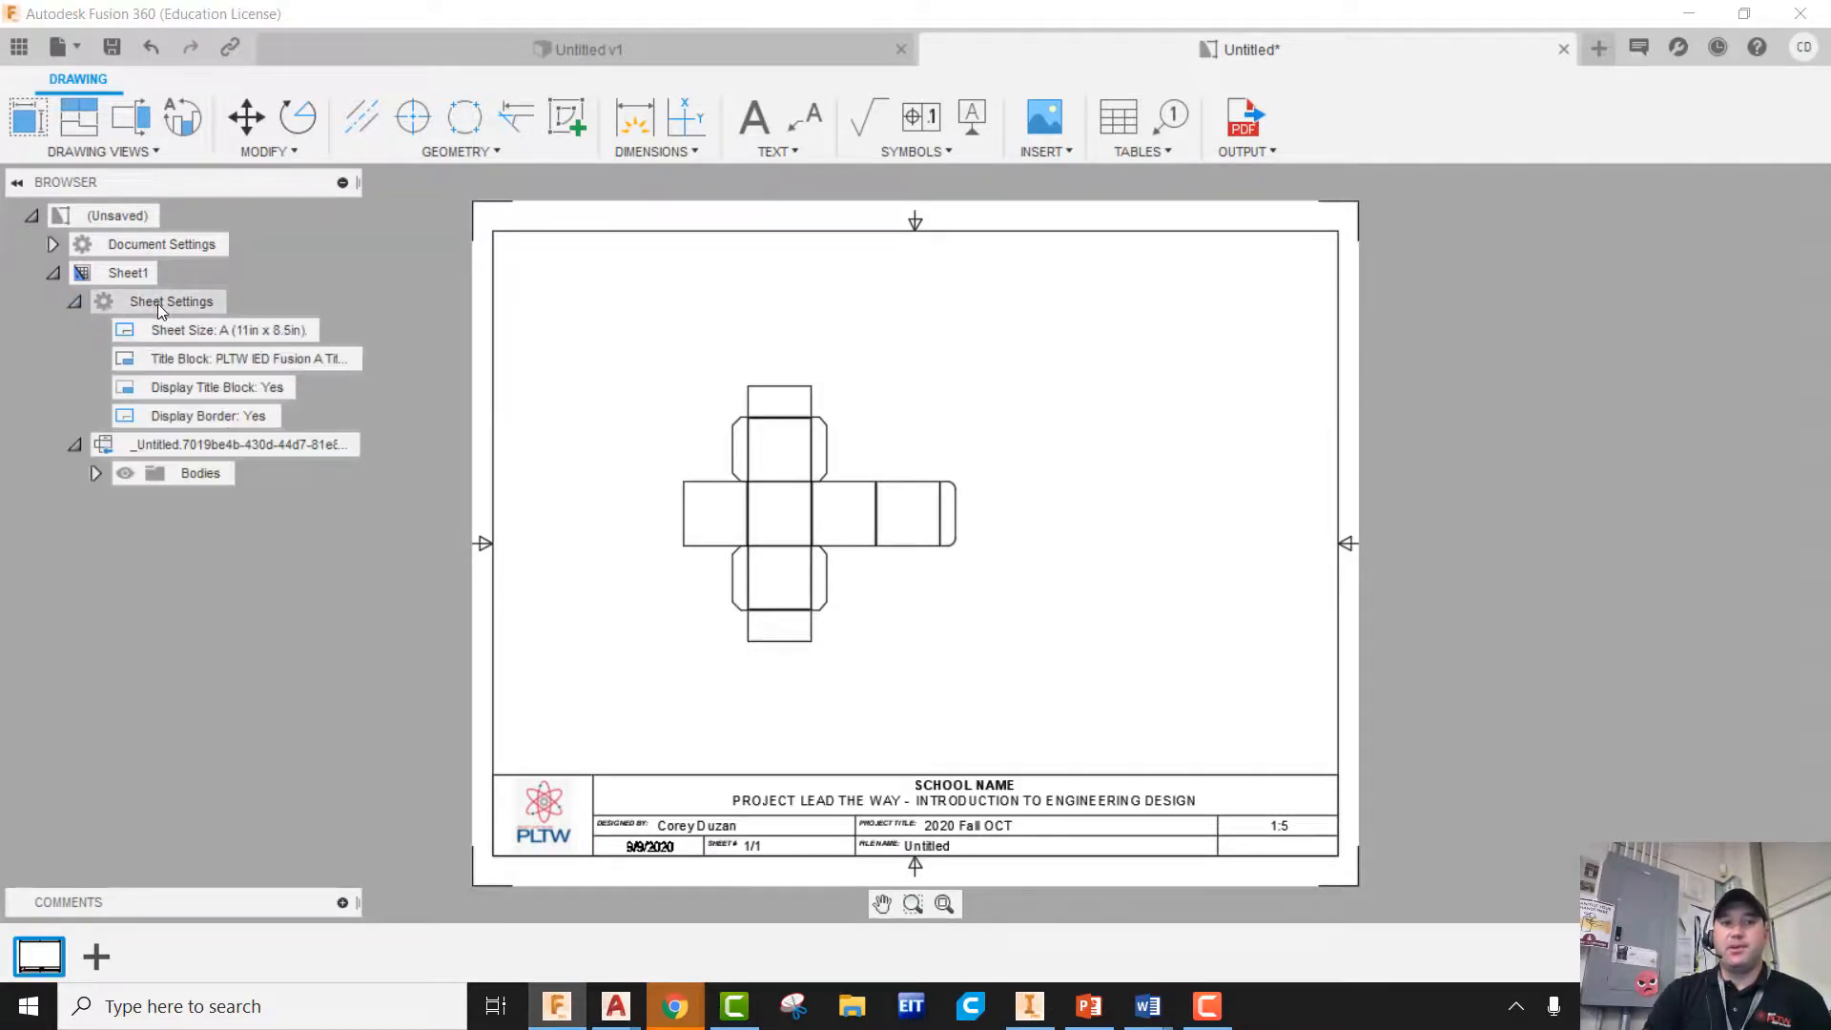
{"action": "left_click", "coordinate": [330, 330]}
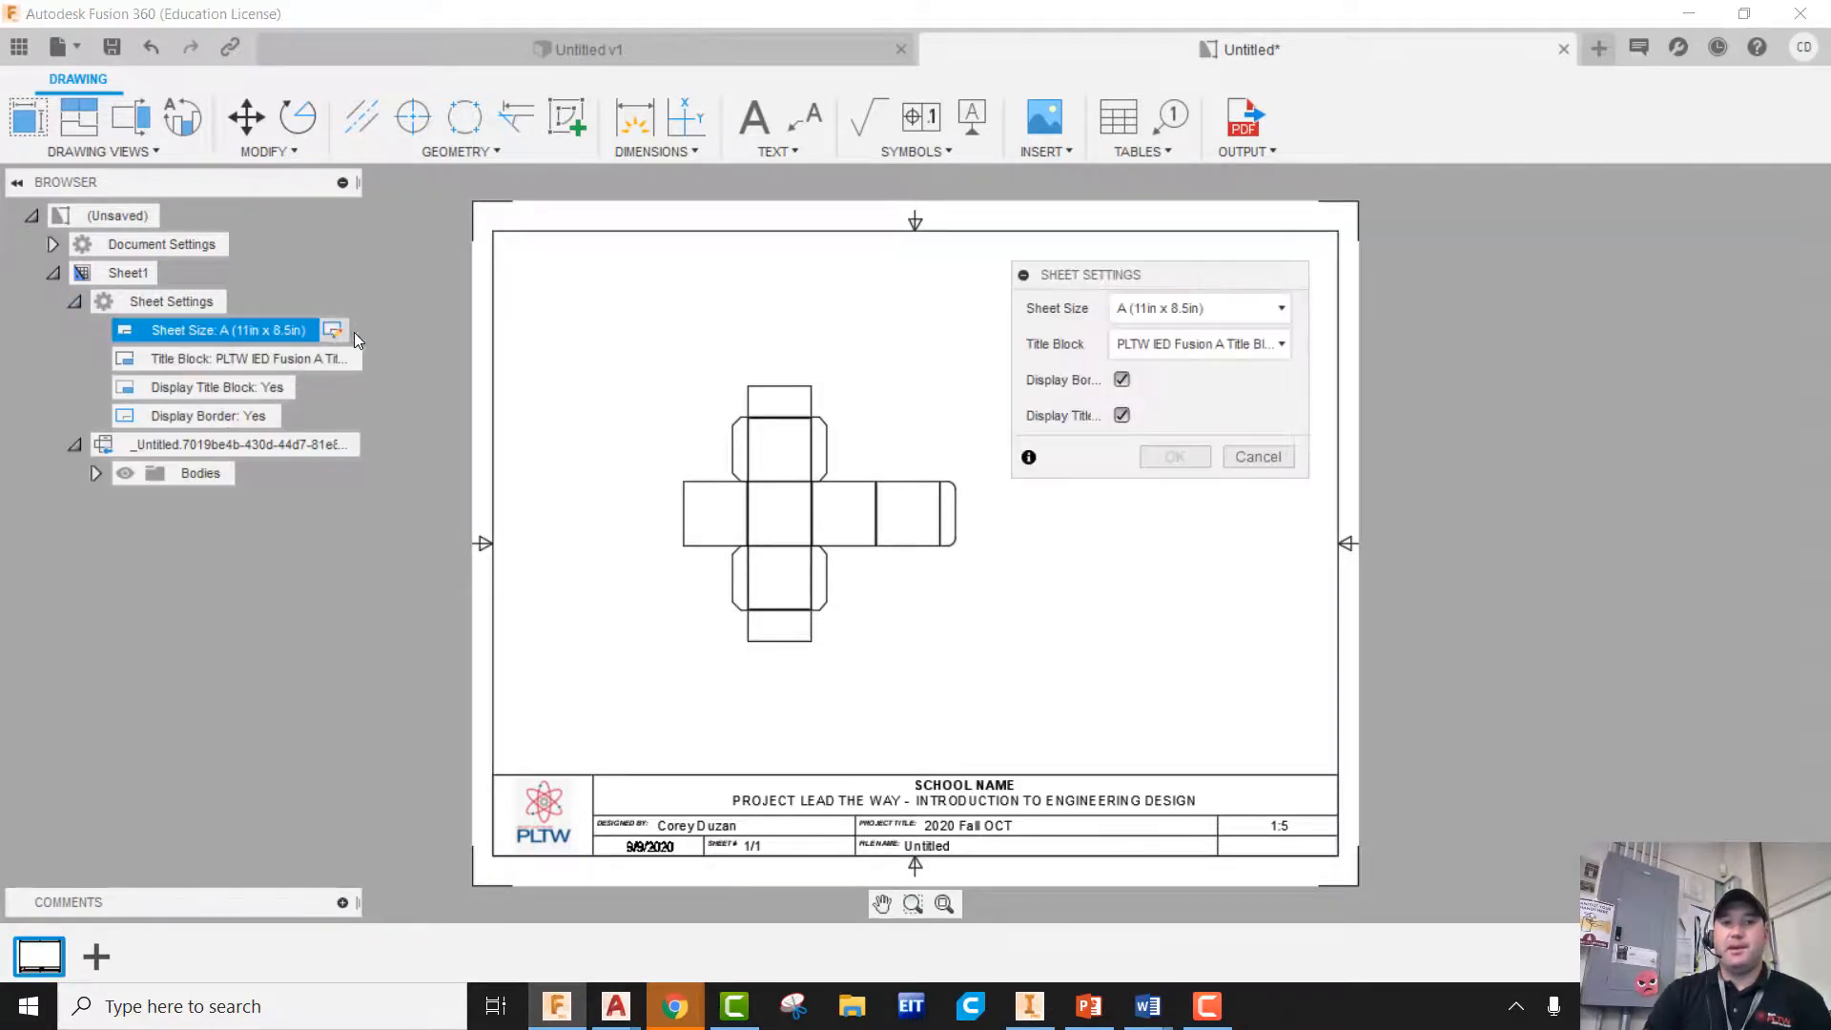
{"action": "left_click", "coordinate": [1161, 311]}
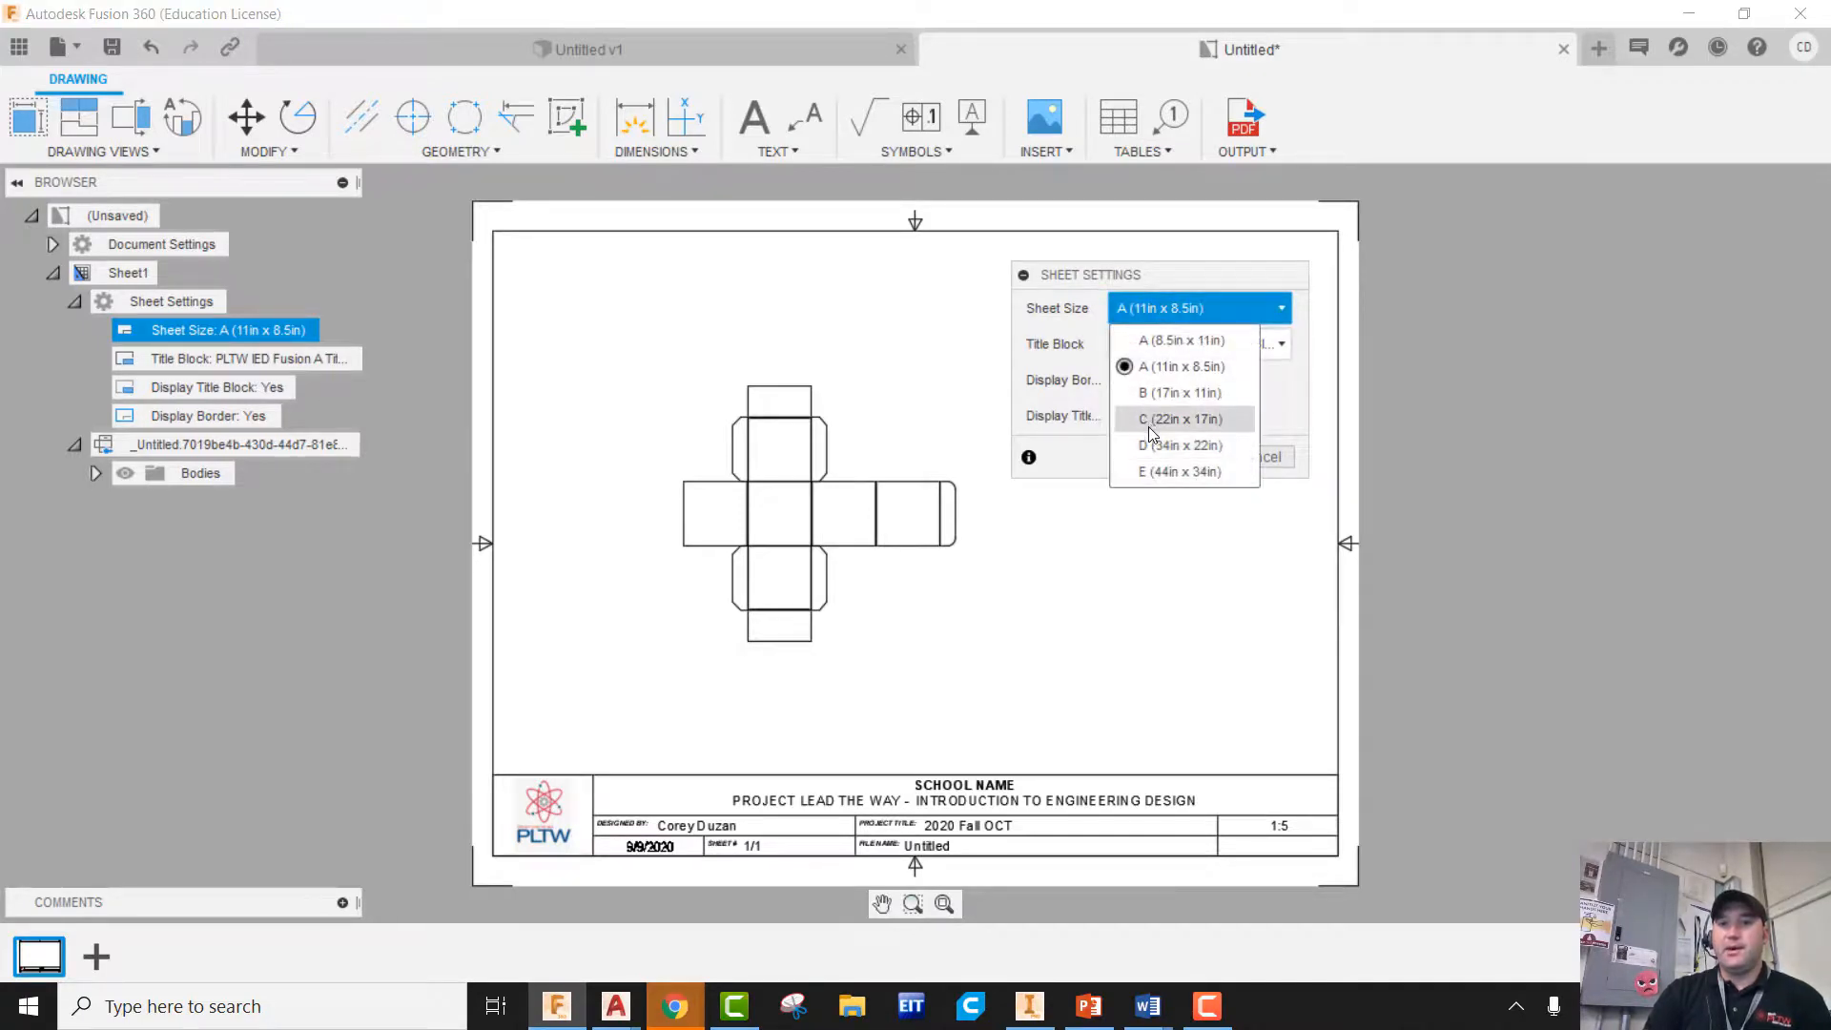
{"action": "left_click", "coordinate": [1148, 425]}
{"action": "left_click", "coordinate": [1174, 455]}
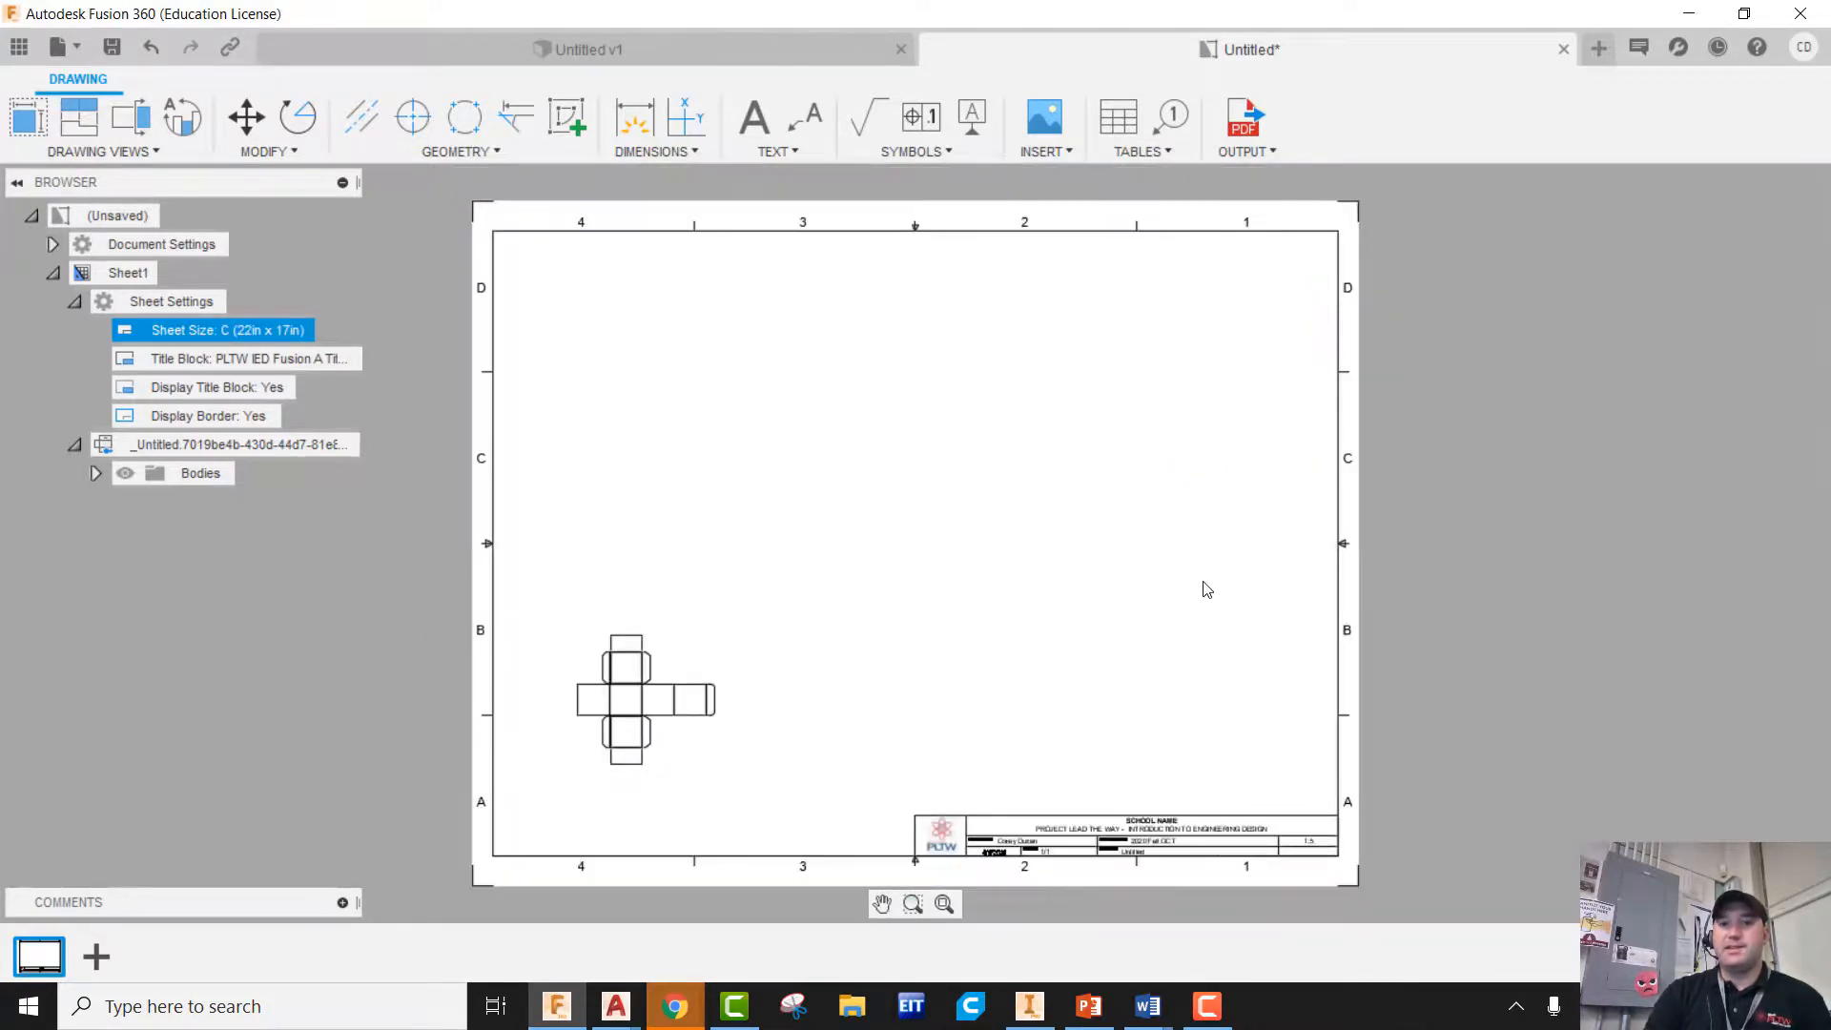
Set the flat pattern view's scale to 1 and move the view to the middle of the sheet
{"action": "double_click", "coordinate": [694, 683]}
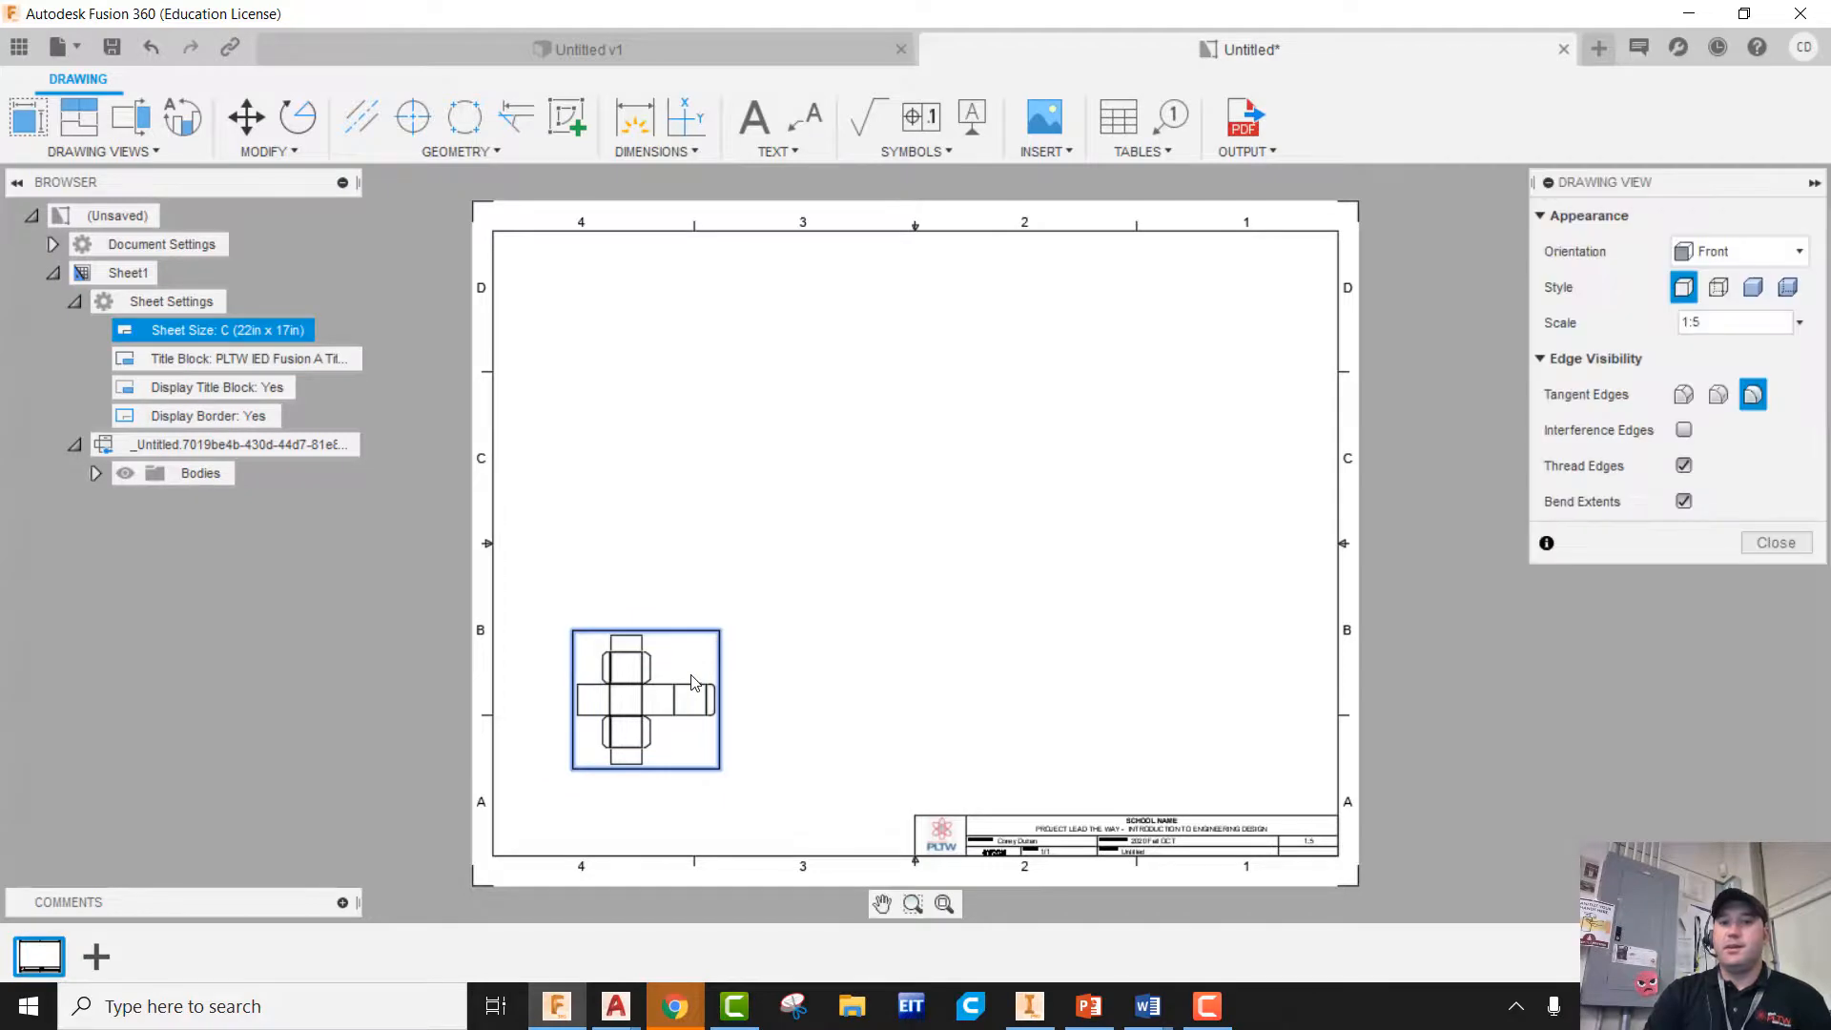
{"action": "left_click", "coordinate": [1731, 323]}
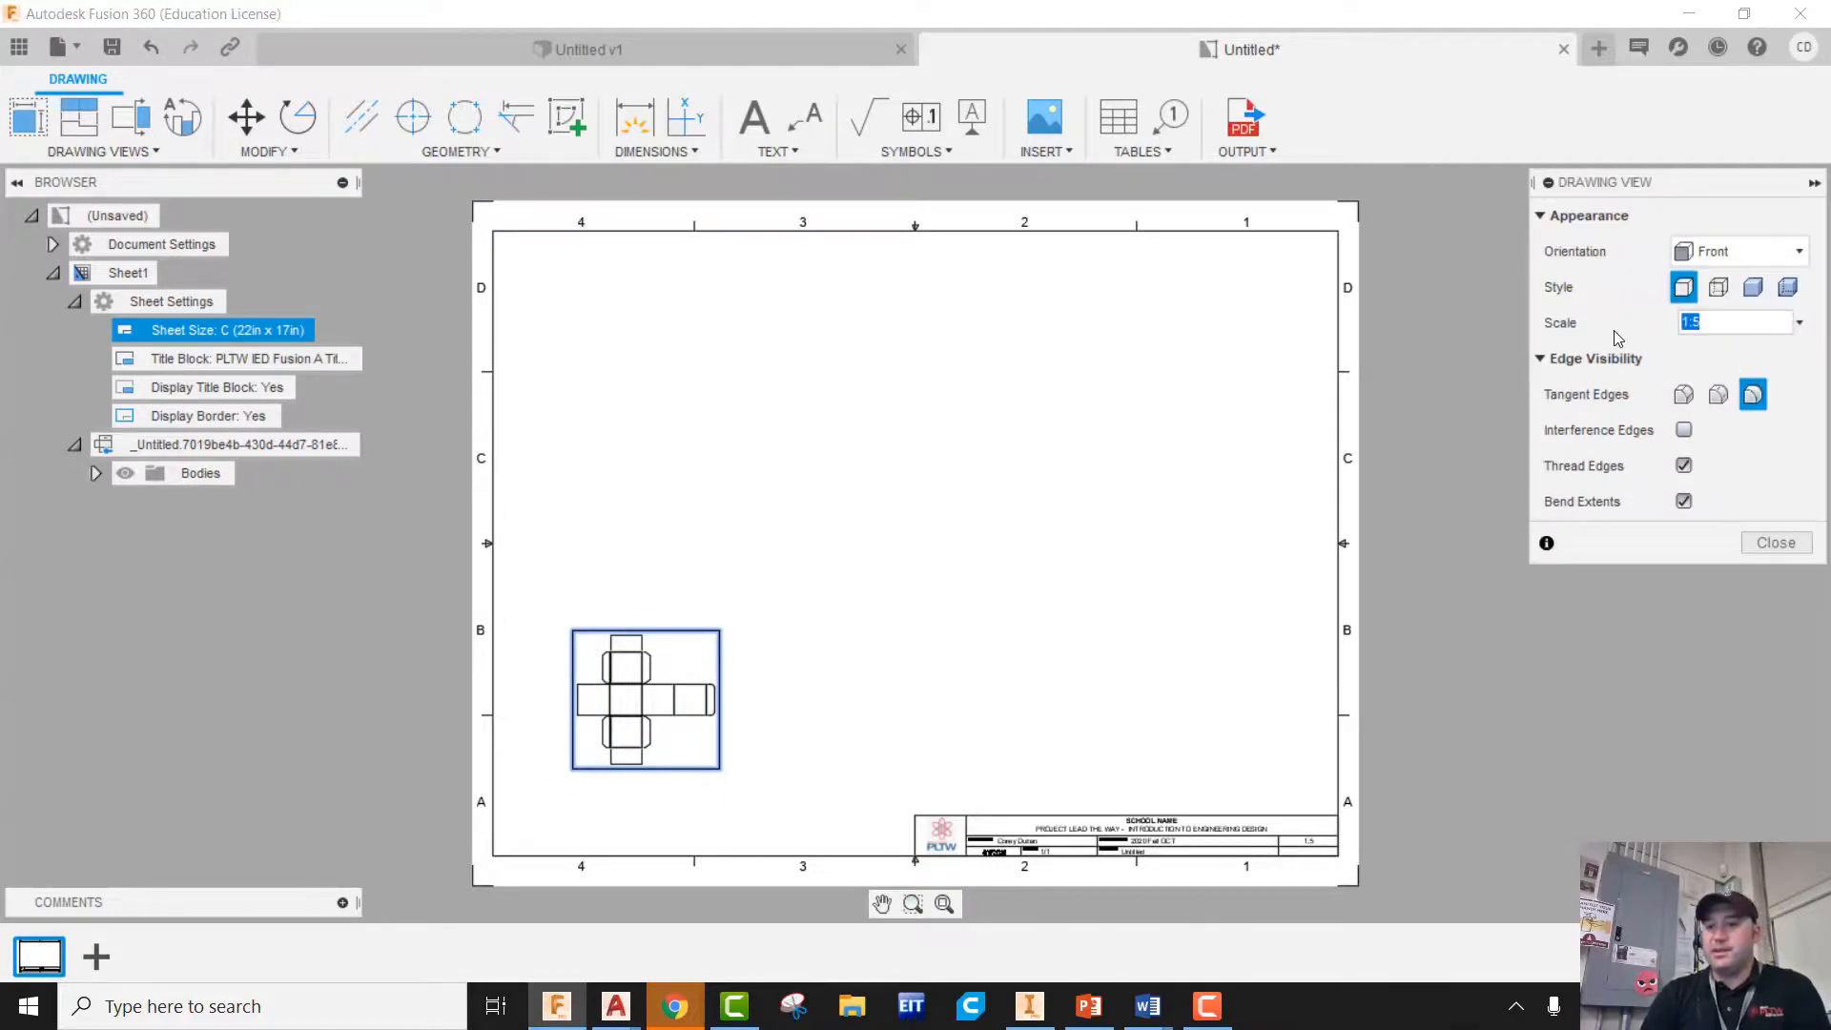
{"action": "type", "text": "1"}
{"action": "left_click", "coordinate": [1773, 542]}
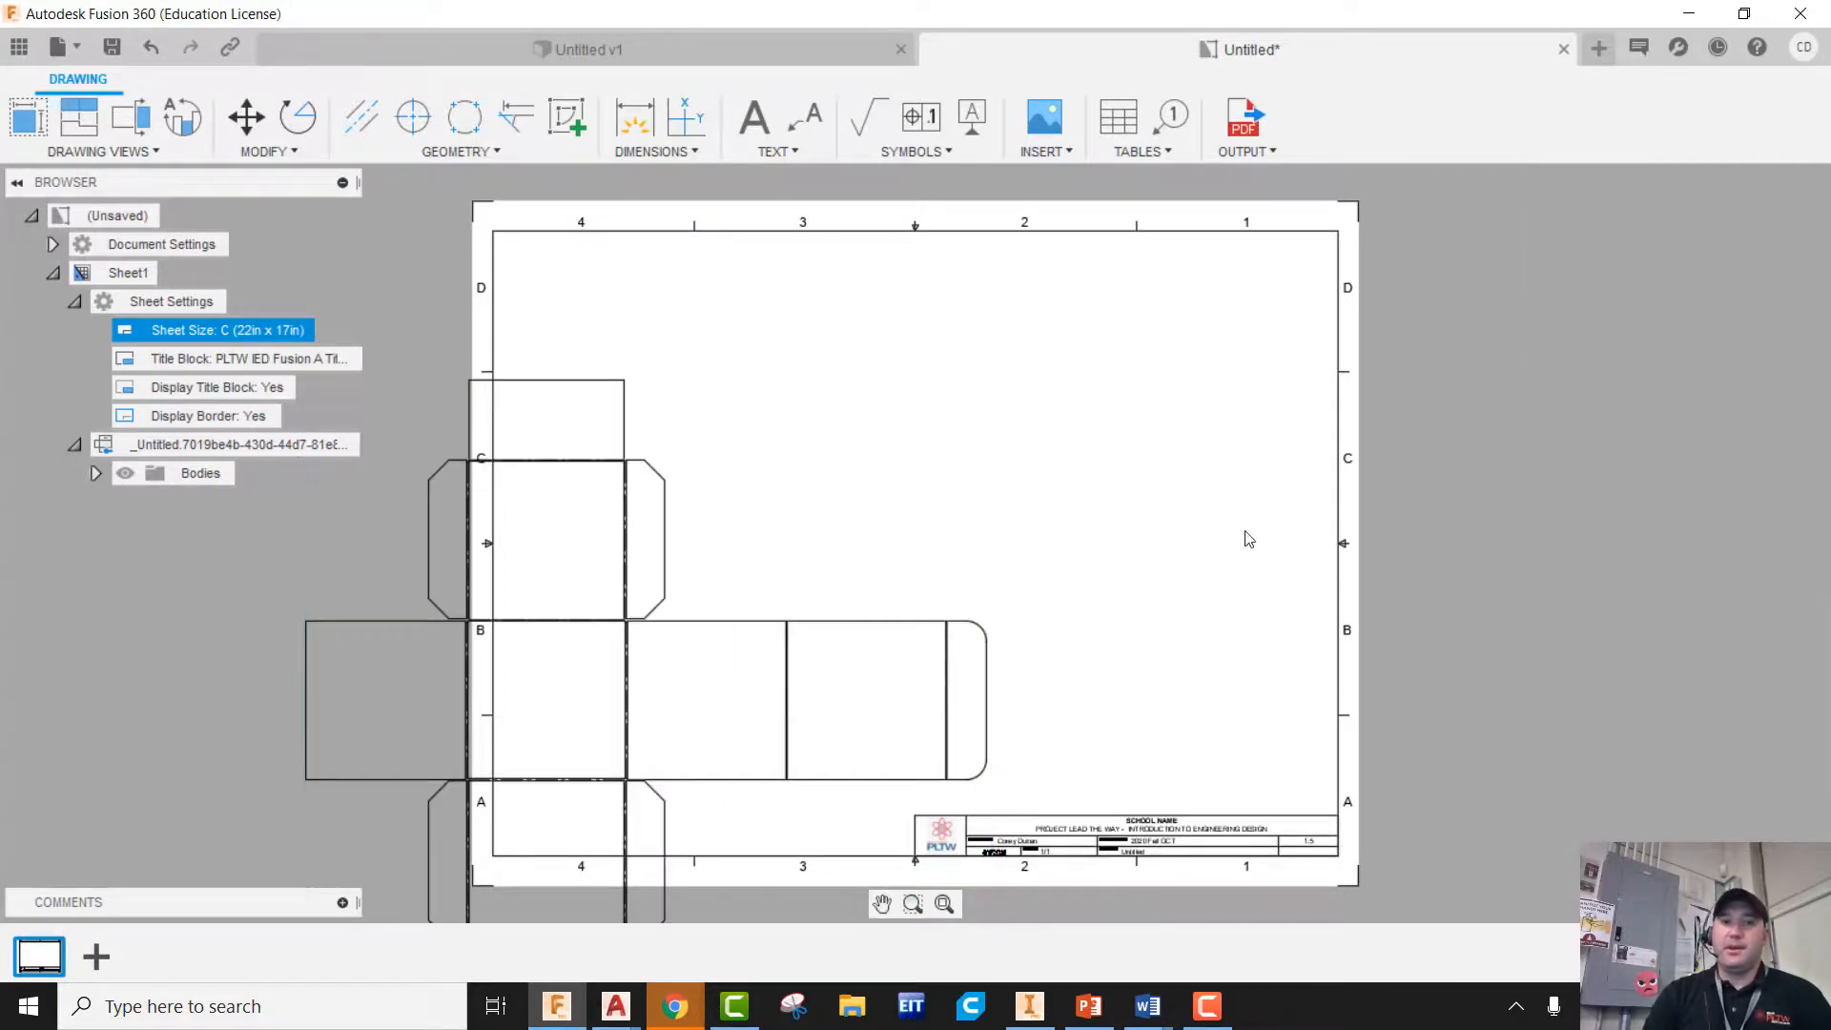
{"action": "left_click", "coordinate": [645, 701]}
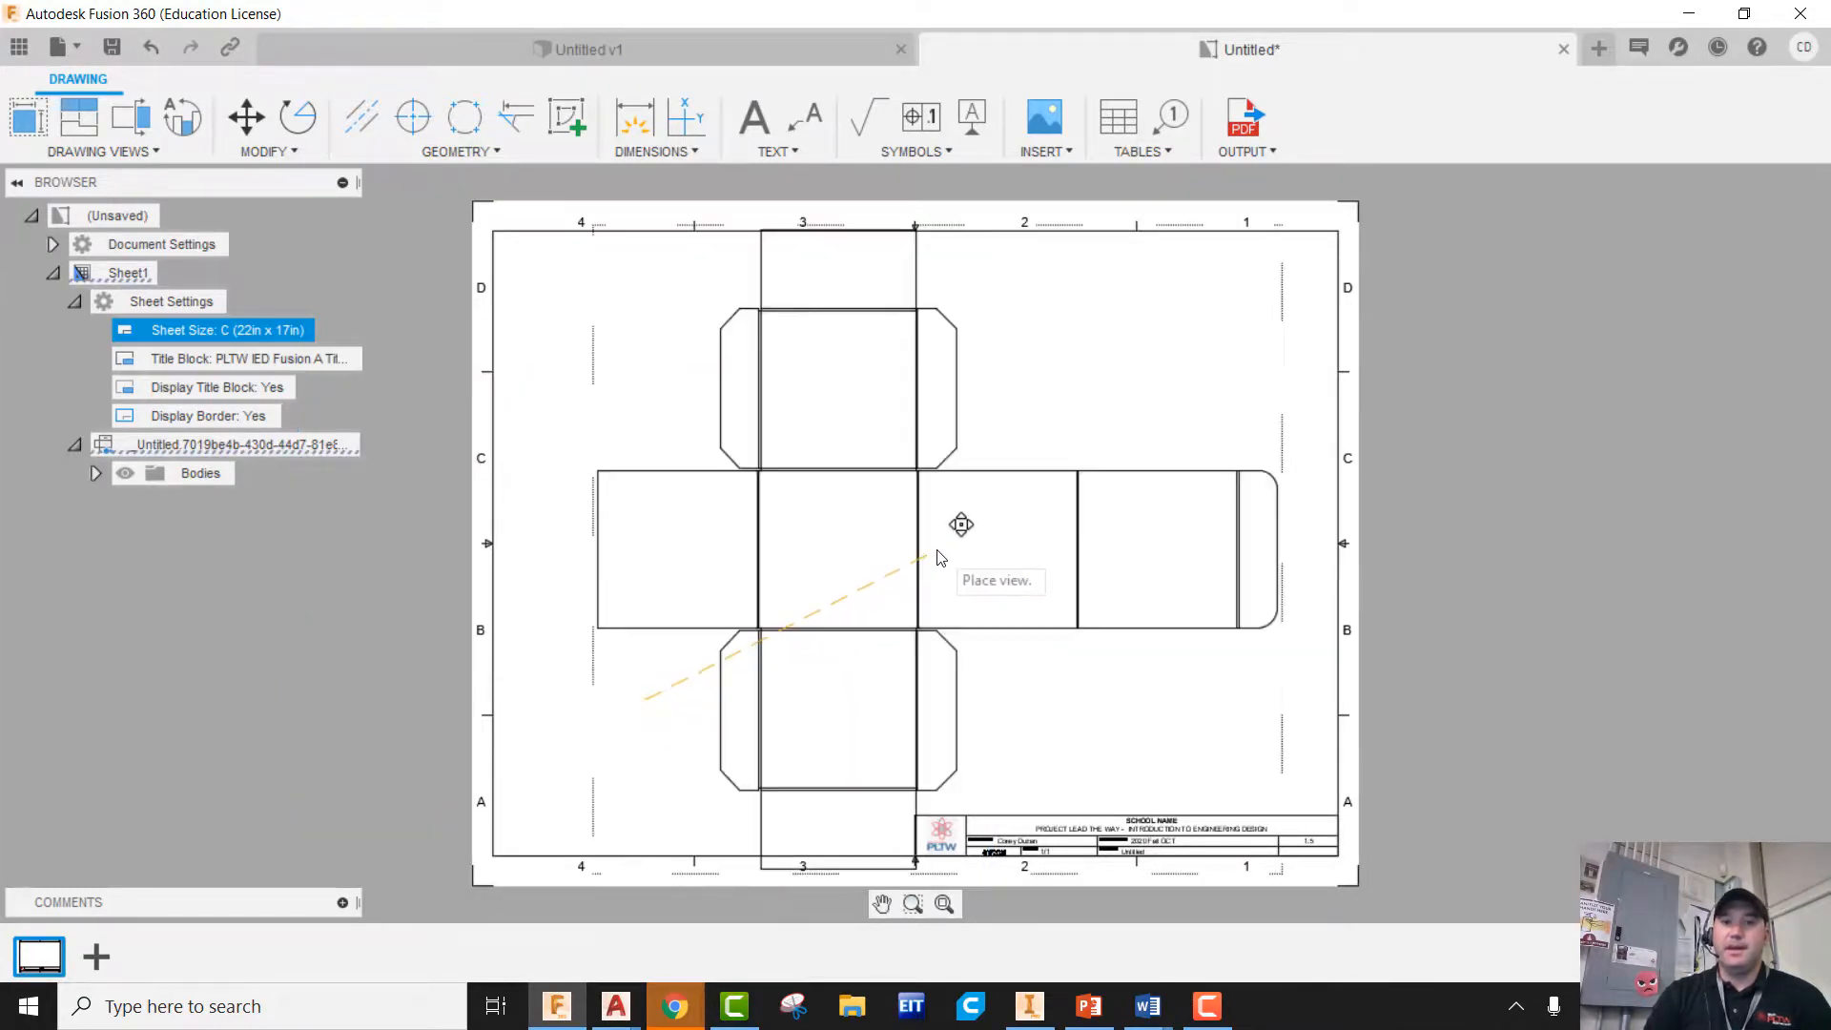
{"action": "left_click", "coordinate": [939, 553]}
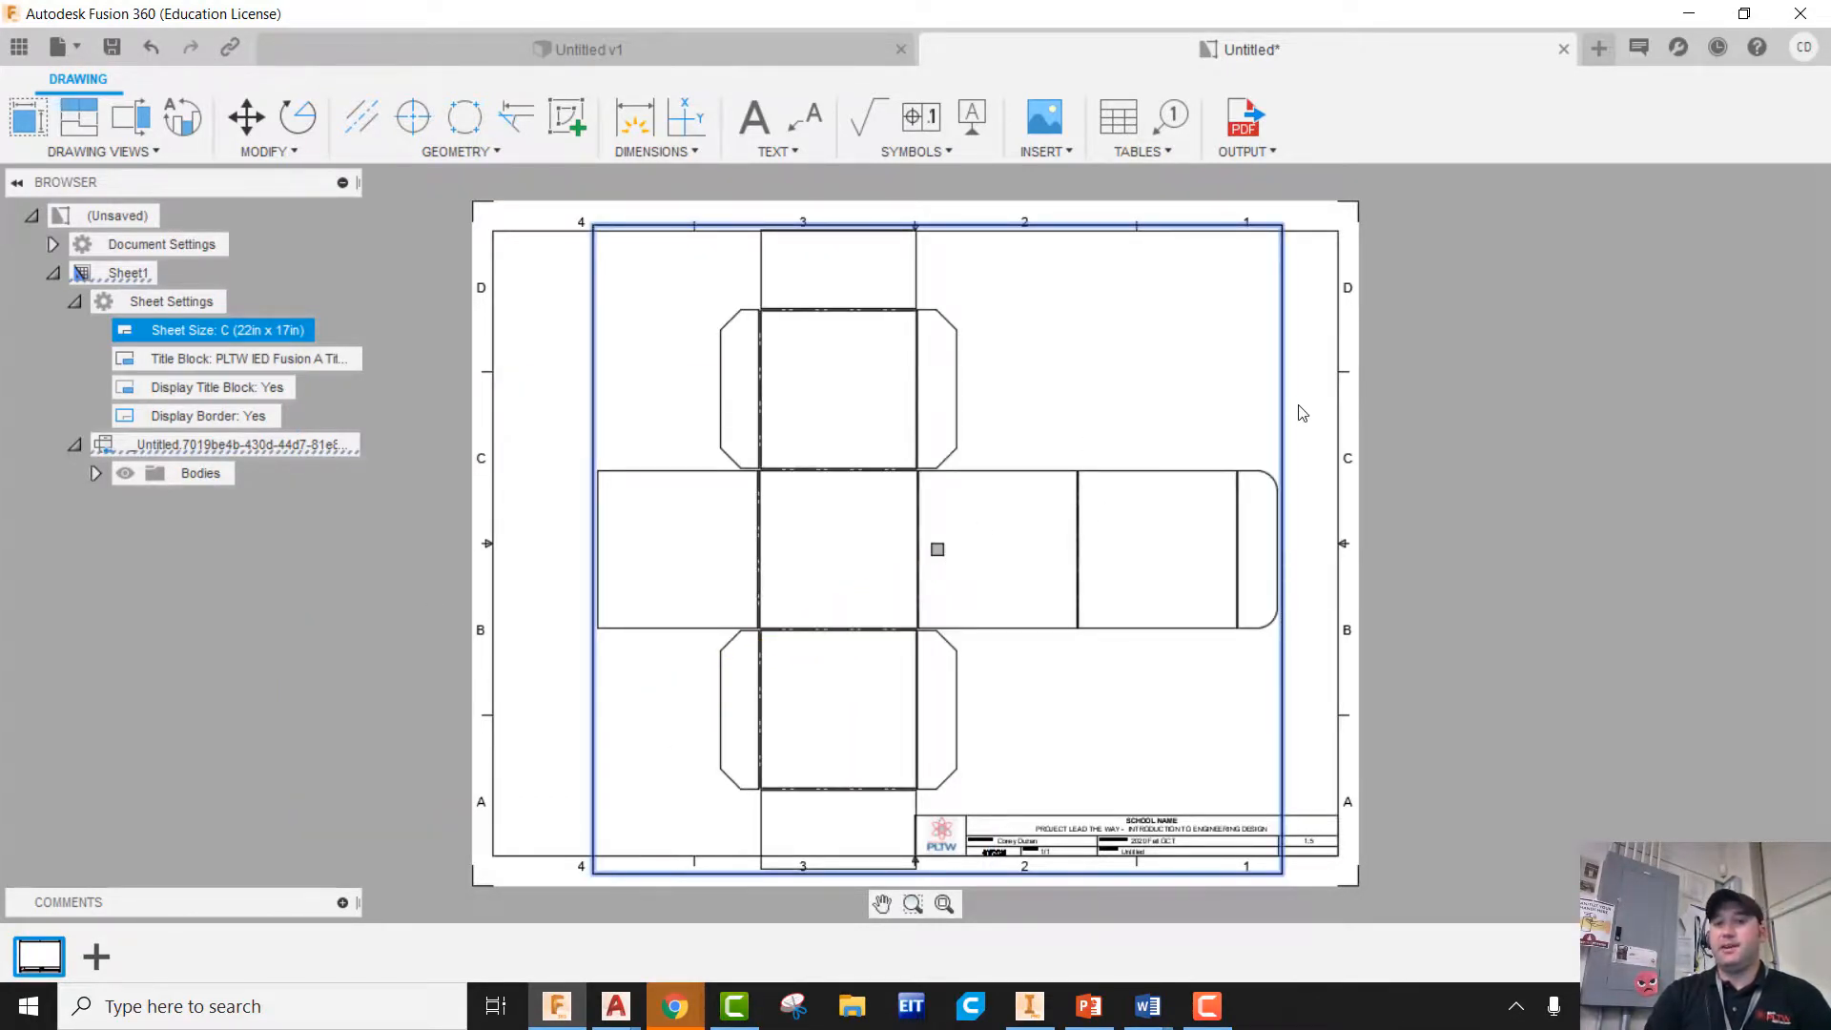
Change the sheet size to D (34in x 22in) and recentre the flat pattern view within the border
{"action": "double_click", "coordinate": [322, 334]}
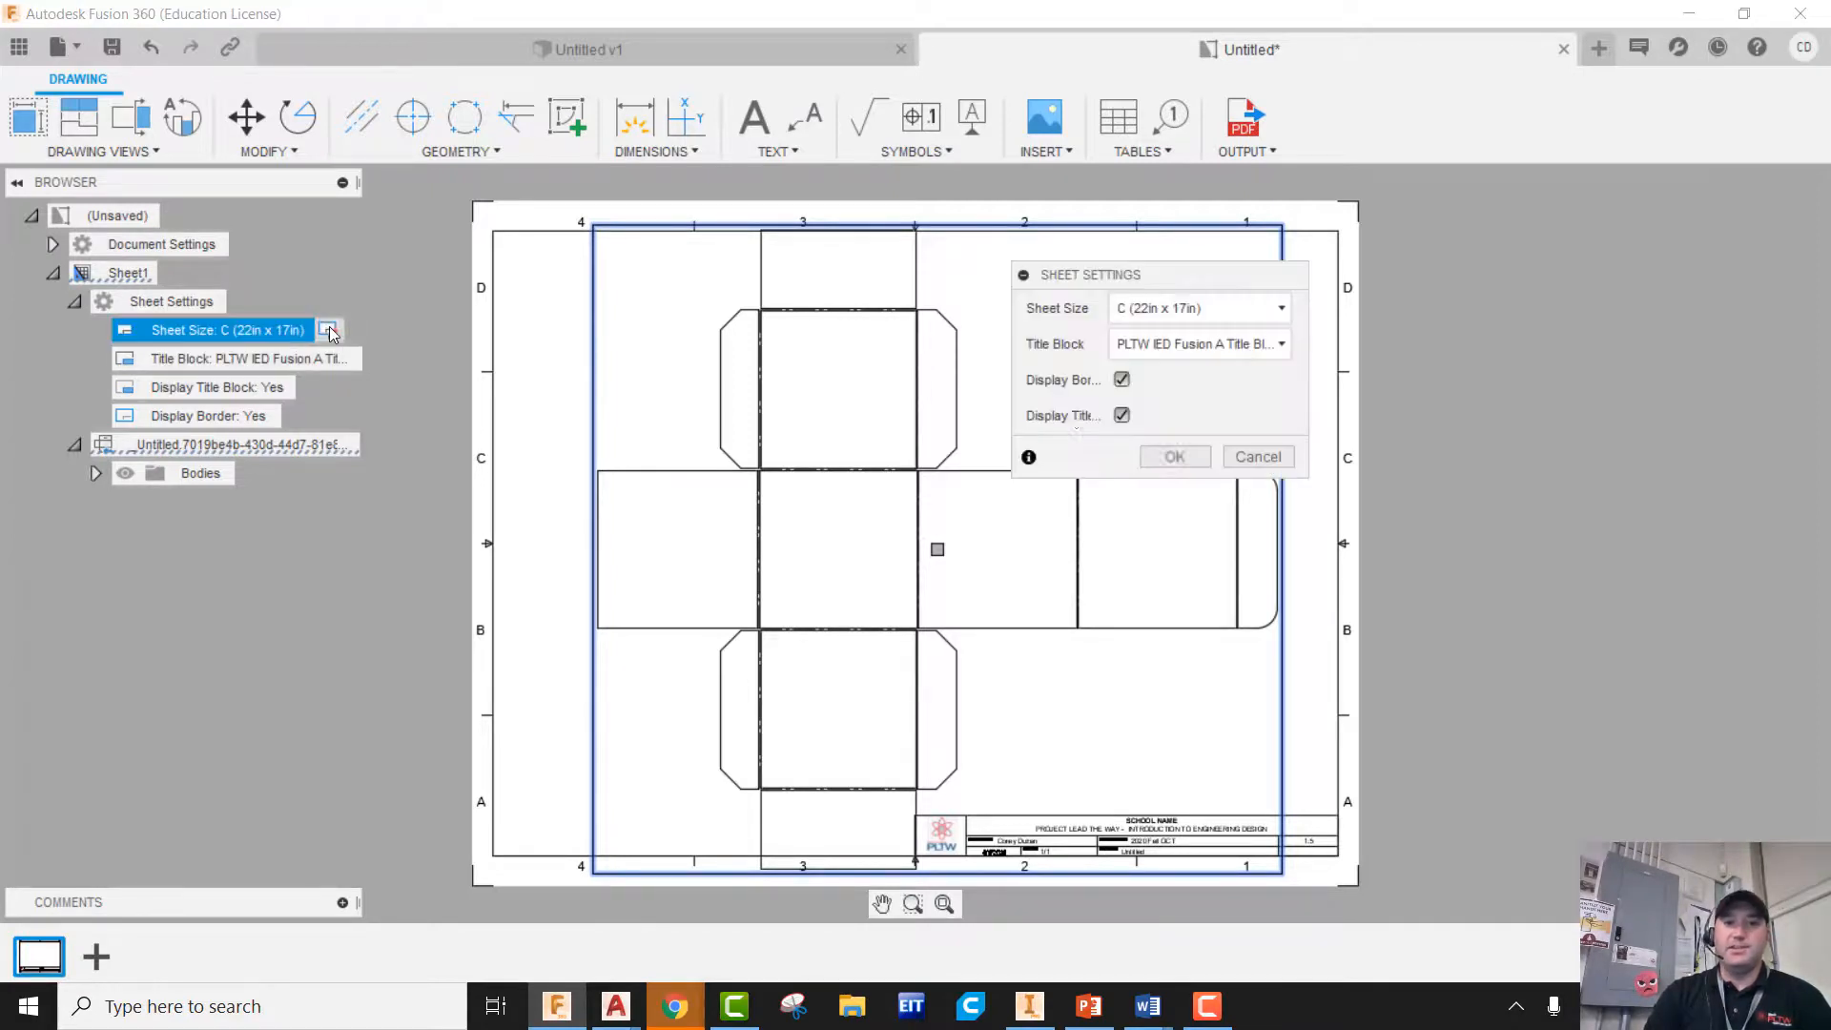
{"action": "left_click", "coordinate": [1200, 308]}
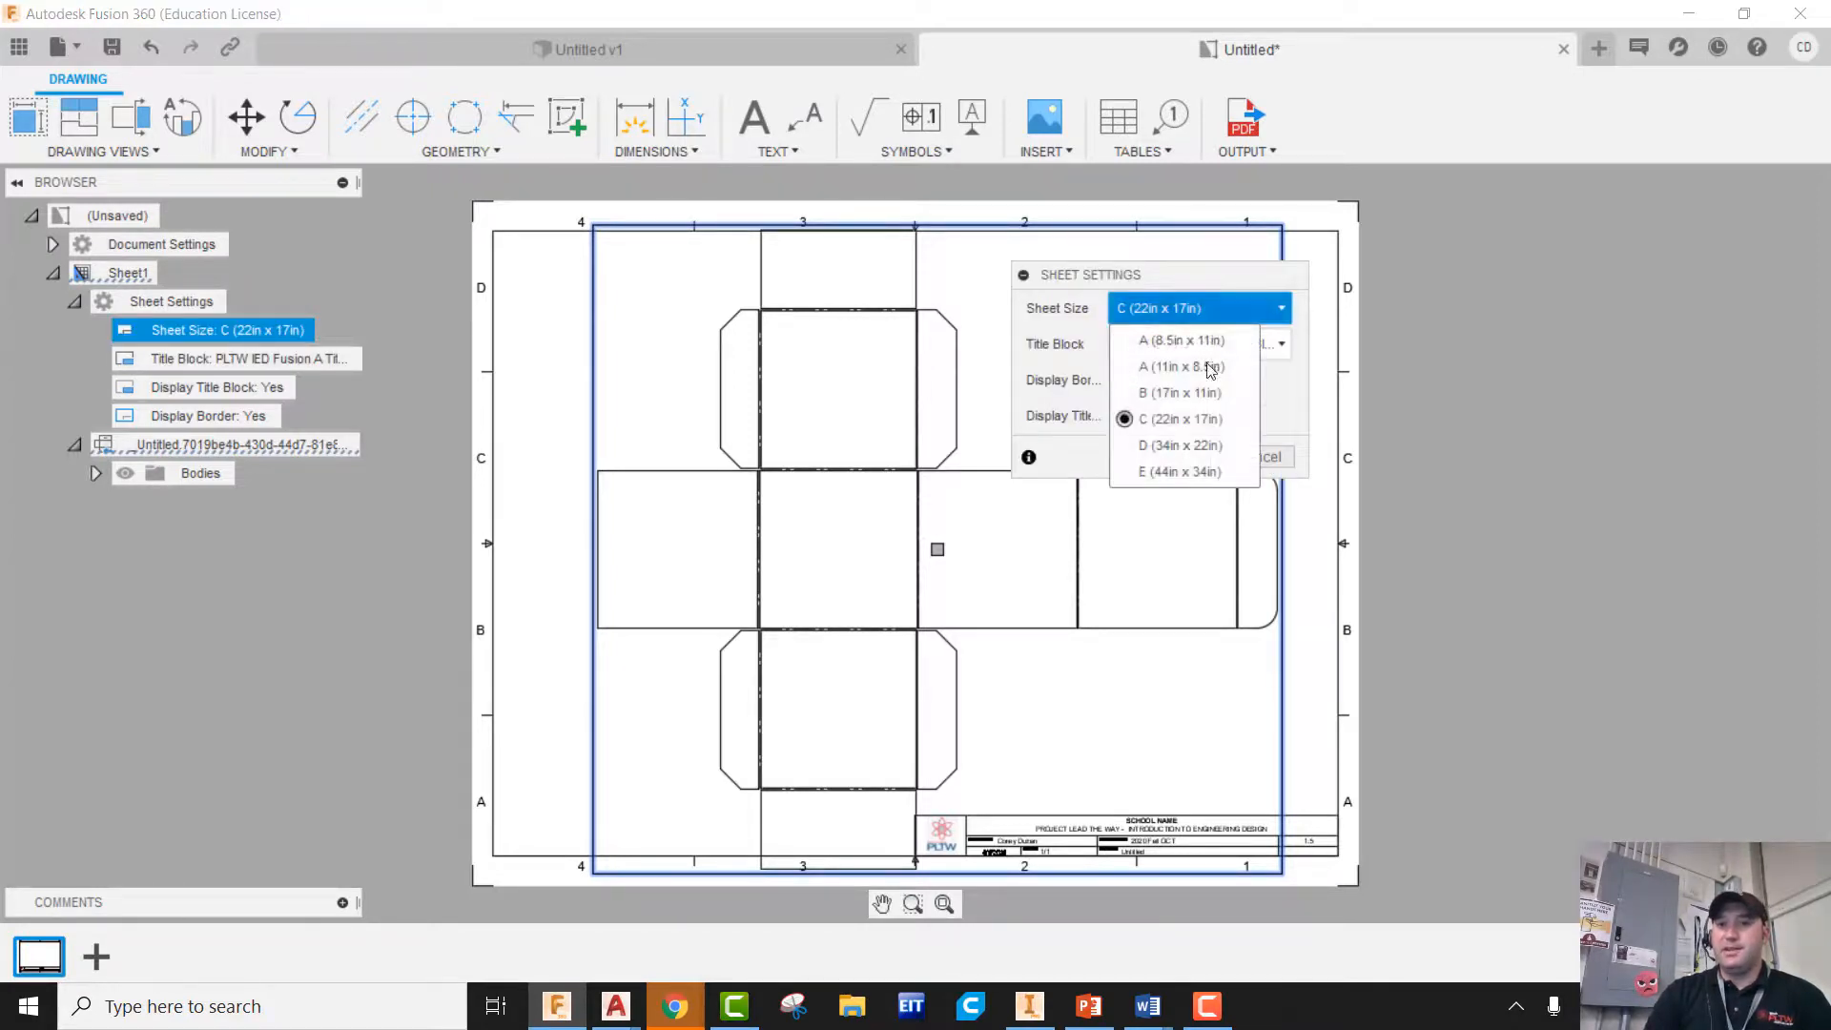
{"action": "left_click", "coordinate": [1204, 444]}
{"action": "left_click", "coordinate": [1203, 448]}
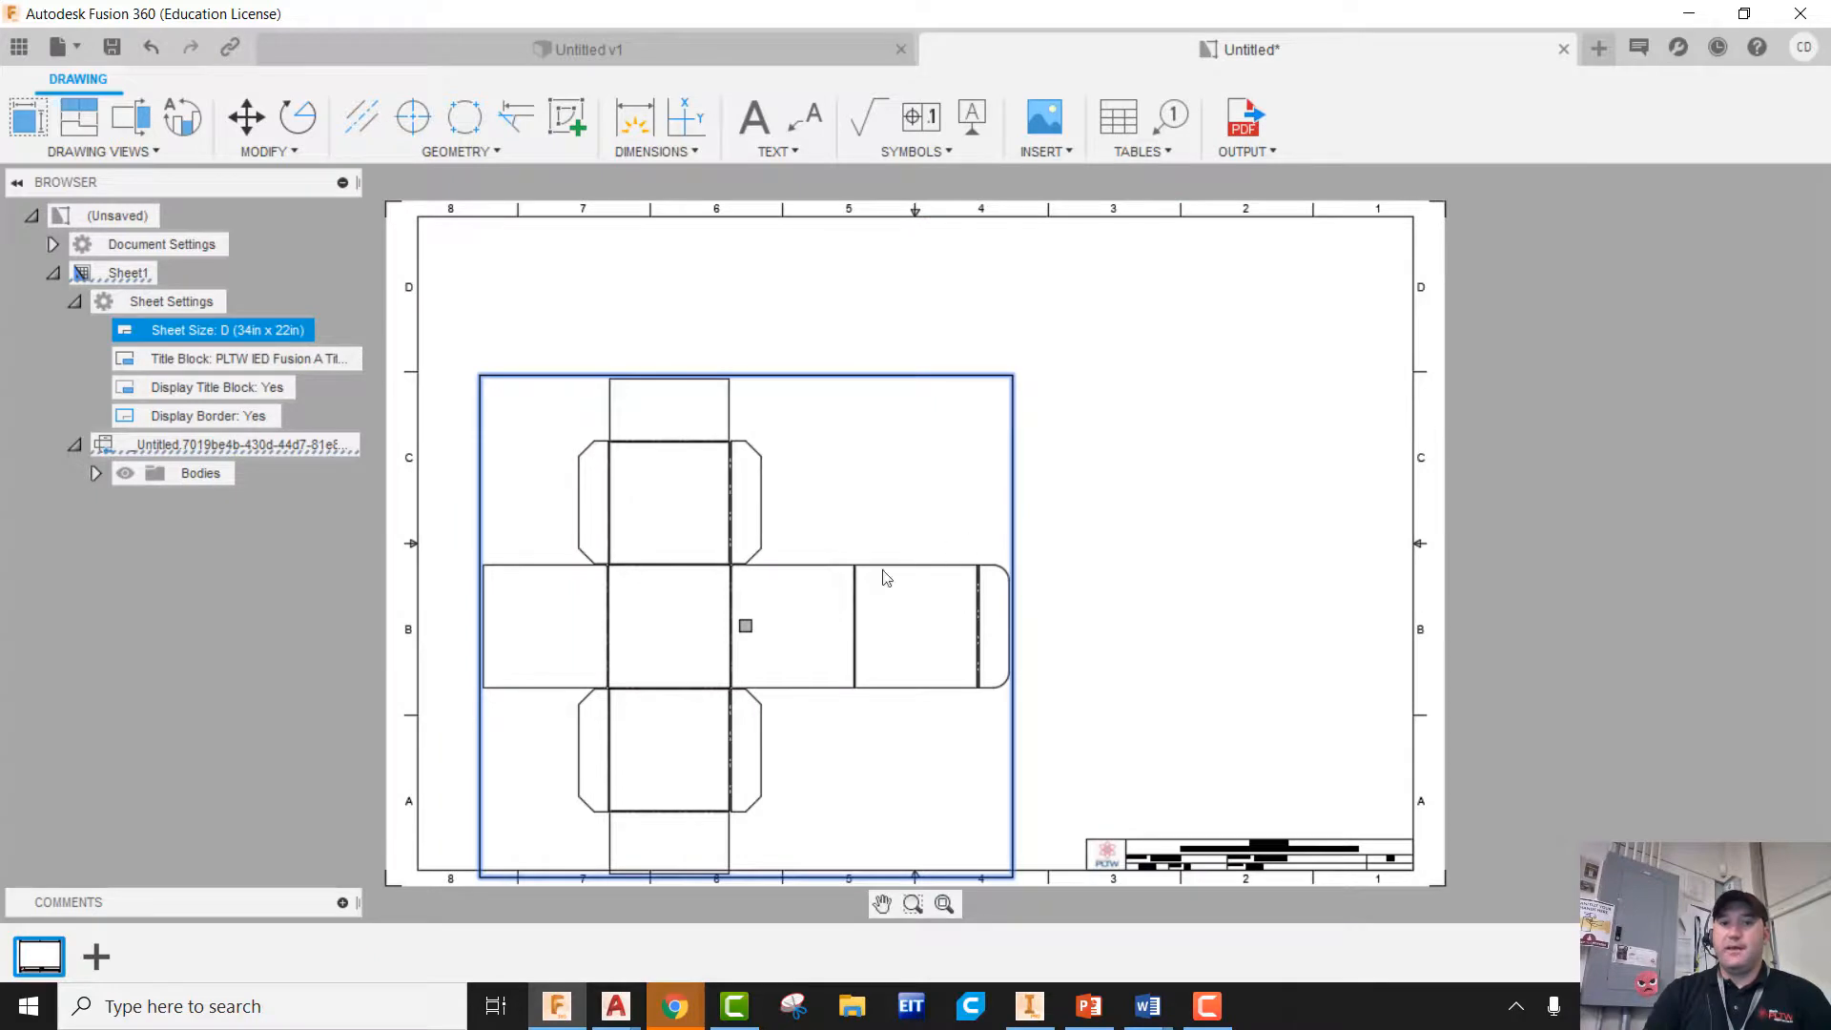
{"action": "left_click", "coordinate": [746, 626]}
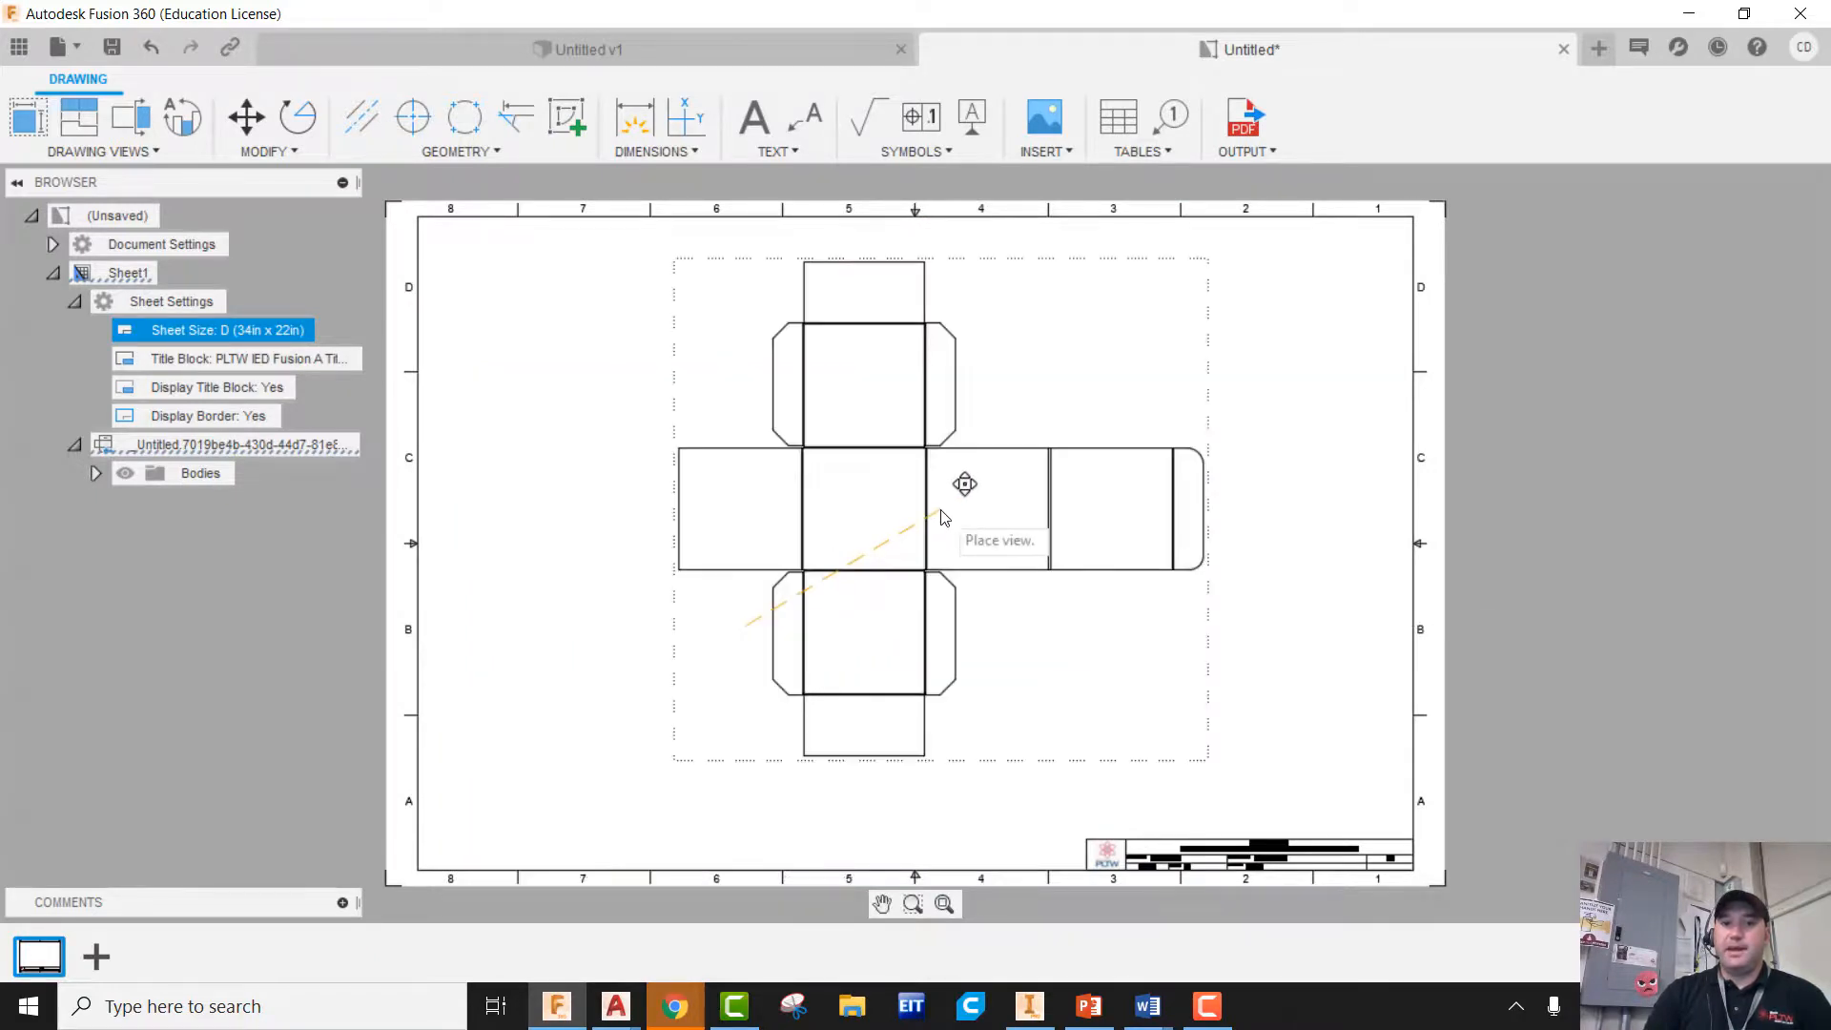
{"action": "left_click", "coordinate": [934, 540]}
Examine the bend lines, bend extents and corner relief where the box's bottom, walls and glue tab meet in the drawing view
{"action": "scroll", "coordinate": [953, 552], "scroll_direction": "up", "scroll_amount": 5}
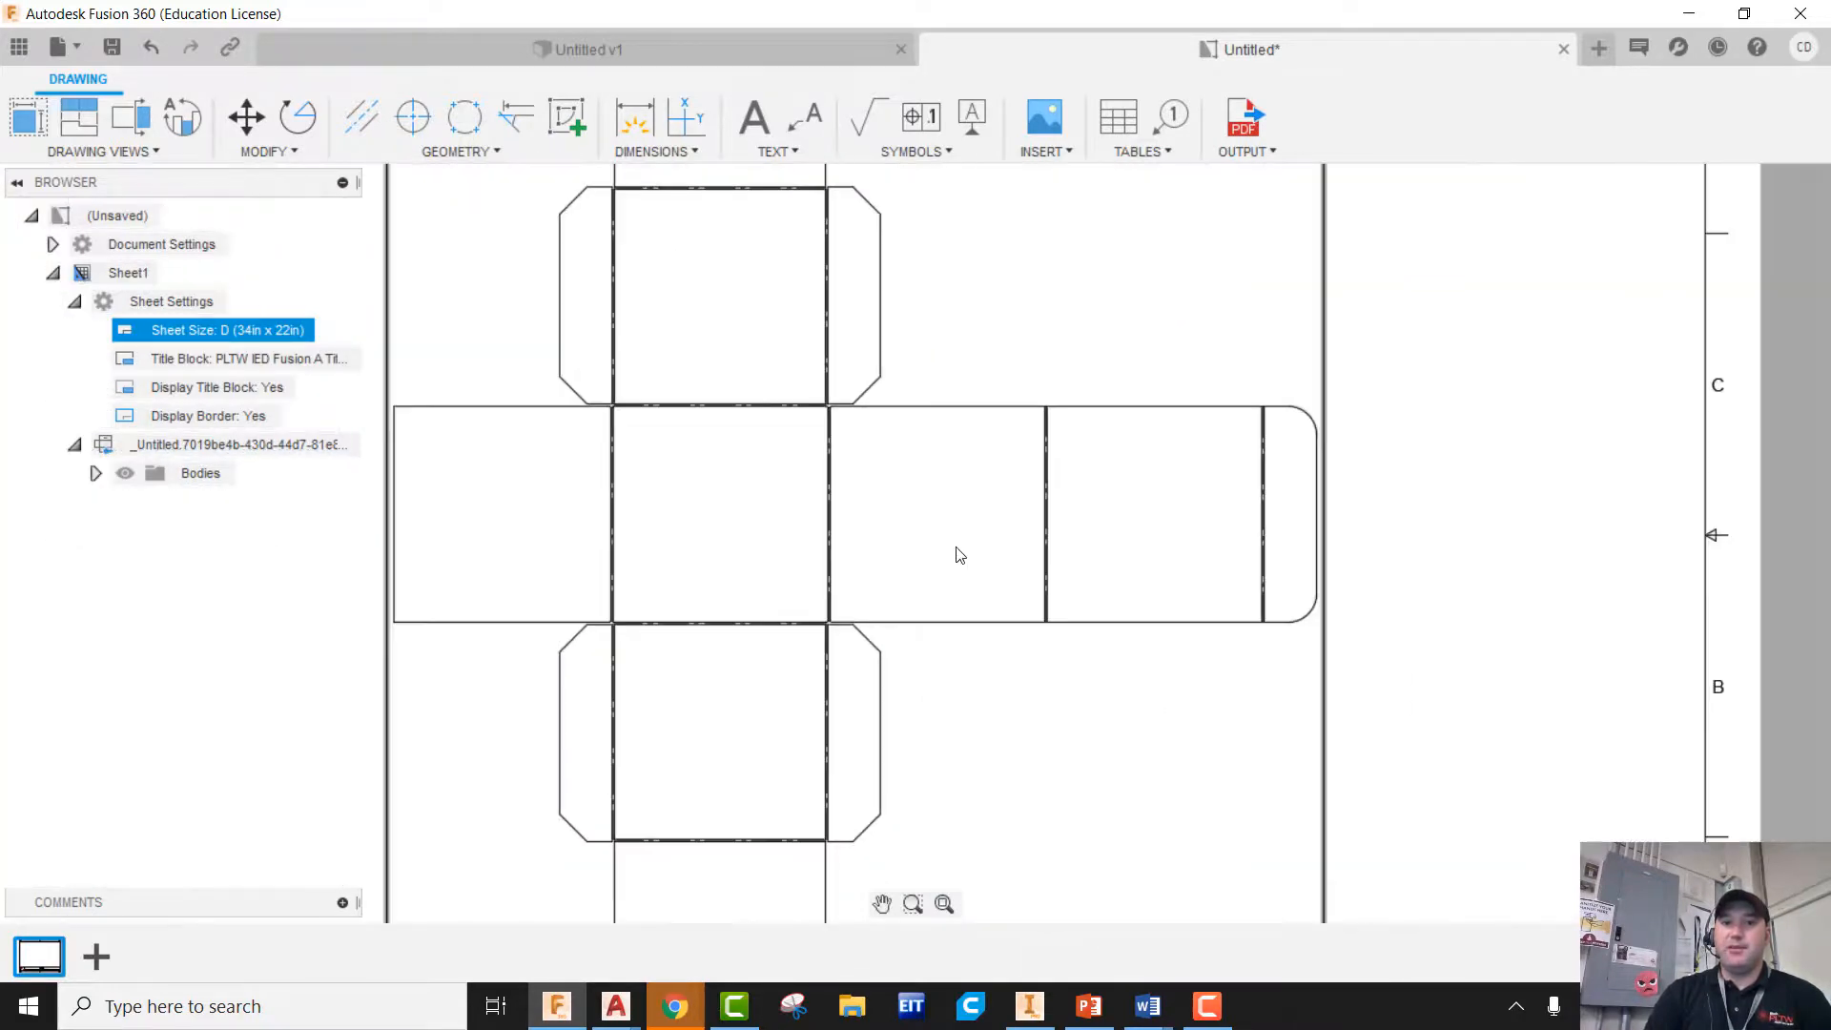
{"action": "scroll", "coordinate": [811, 401], "scroll_direction": "up", "scroll_amount": 8}
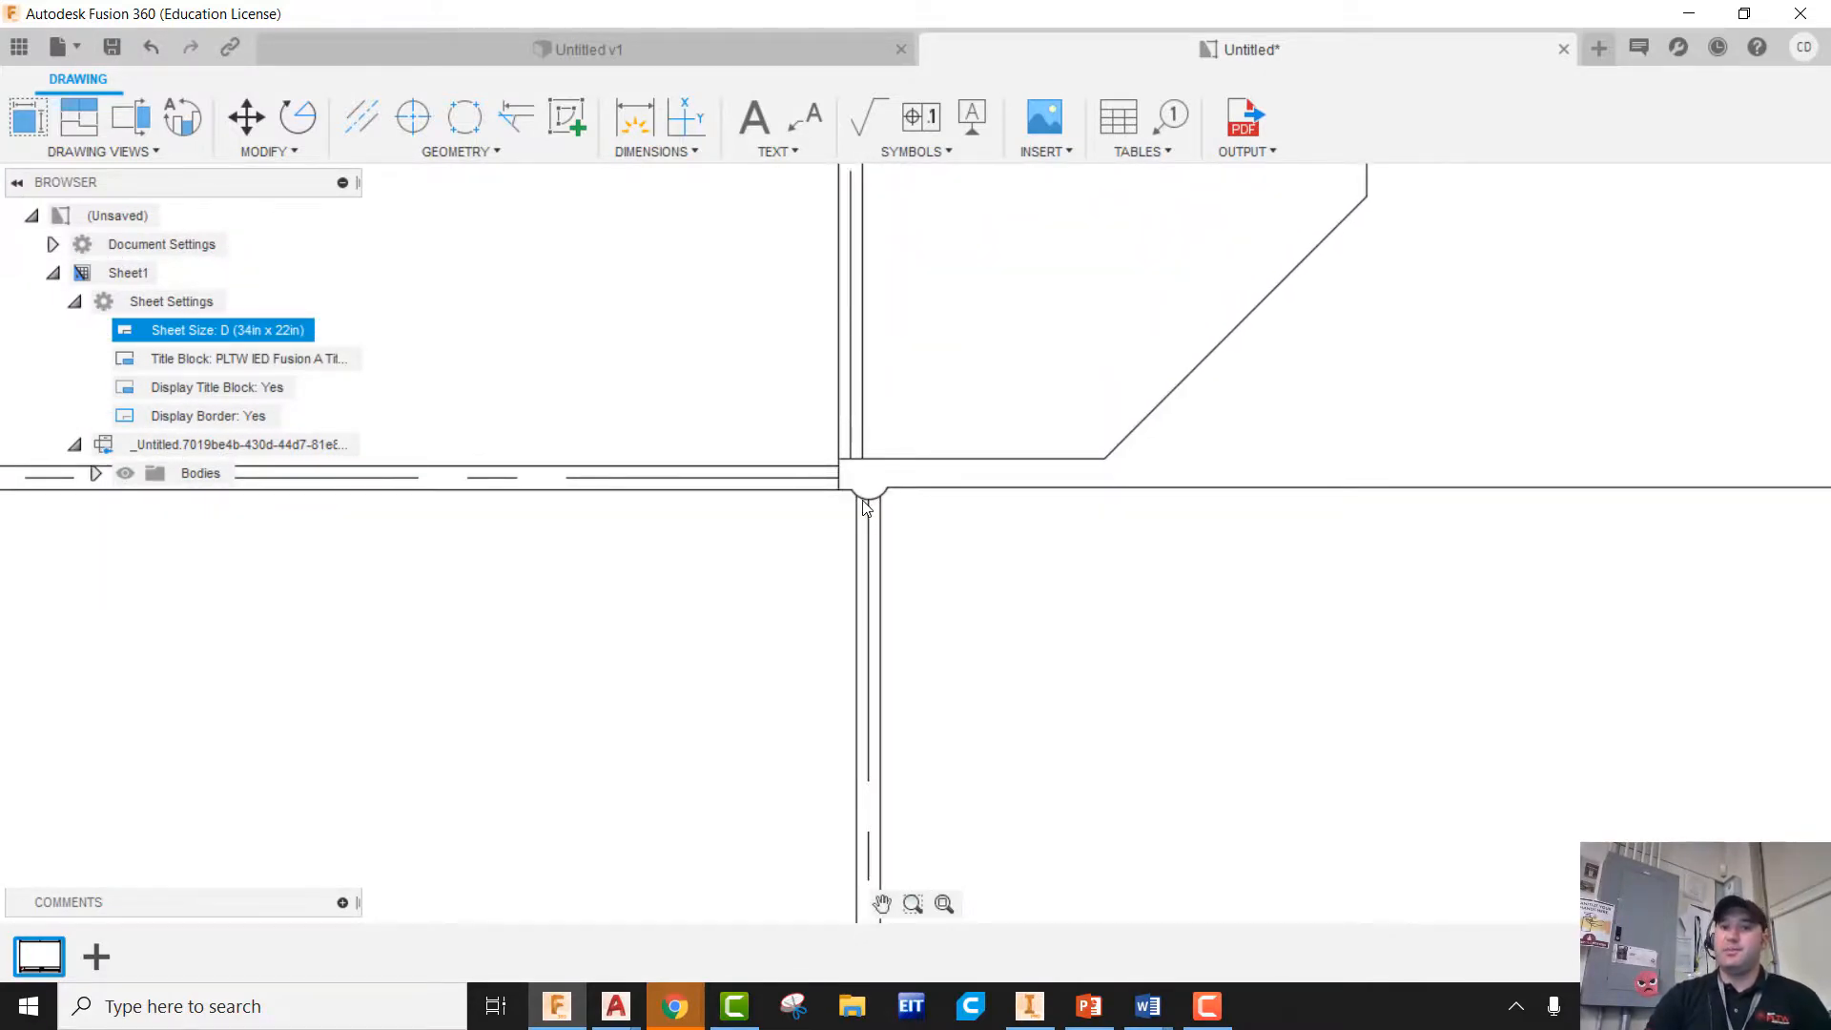
{"action": "scroll", "coordinate": [936, 515], "scroll_direction": "down", "scroll_amount": 5}
{"action": "scroll", "coordinate": [729, 494], "scroll_direction": "up", "scroll_amount": 4}
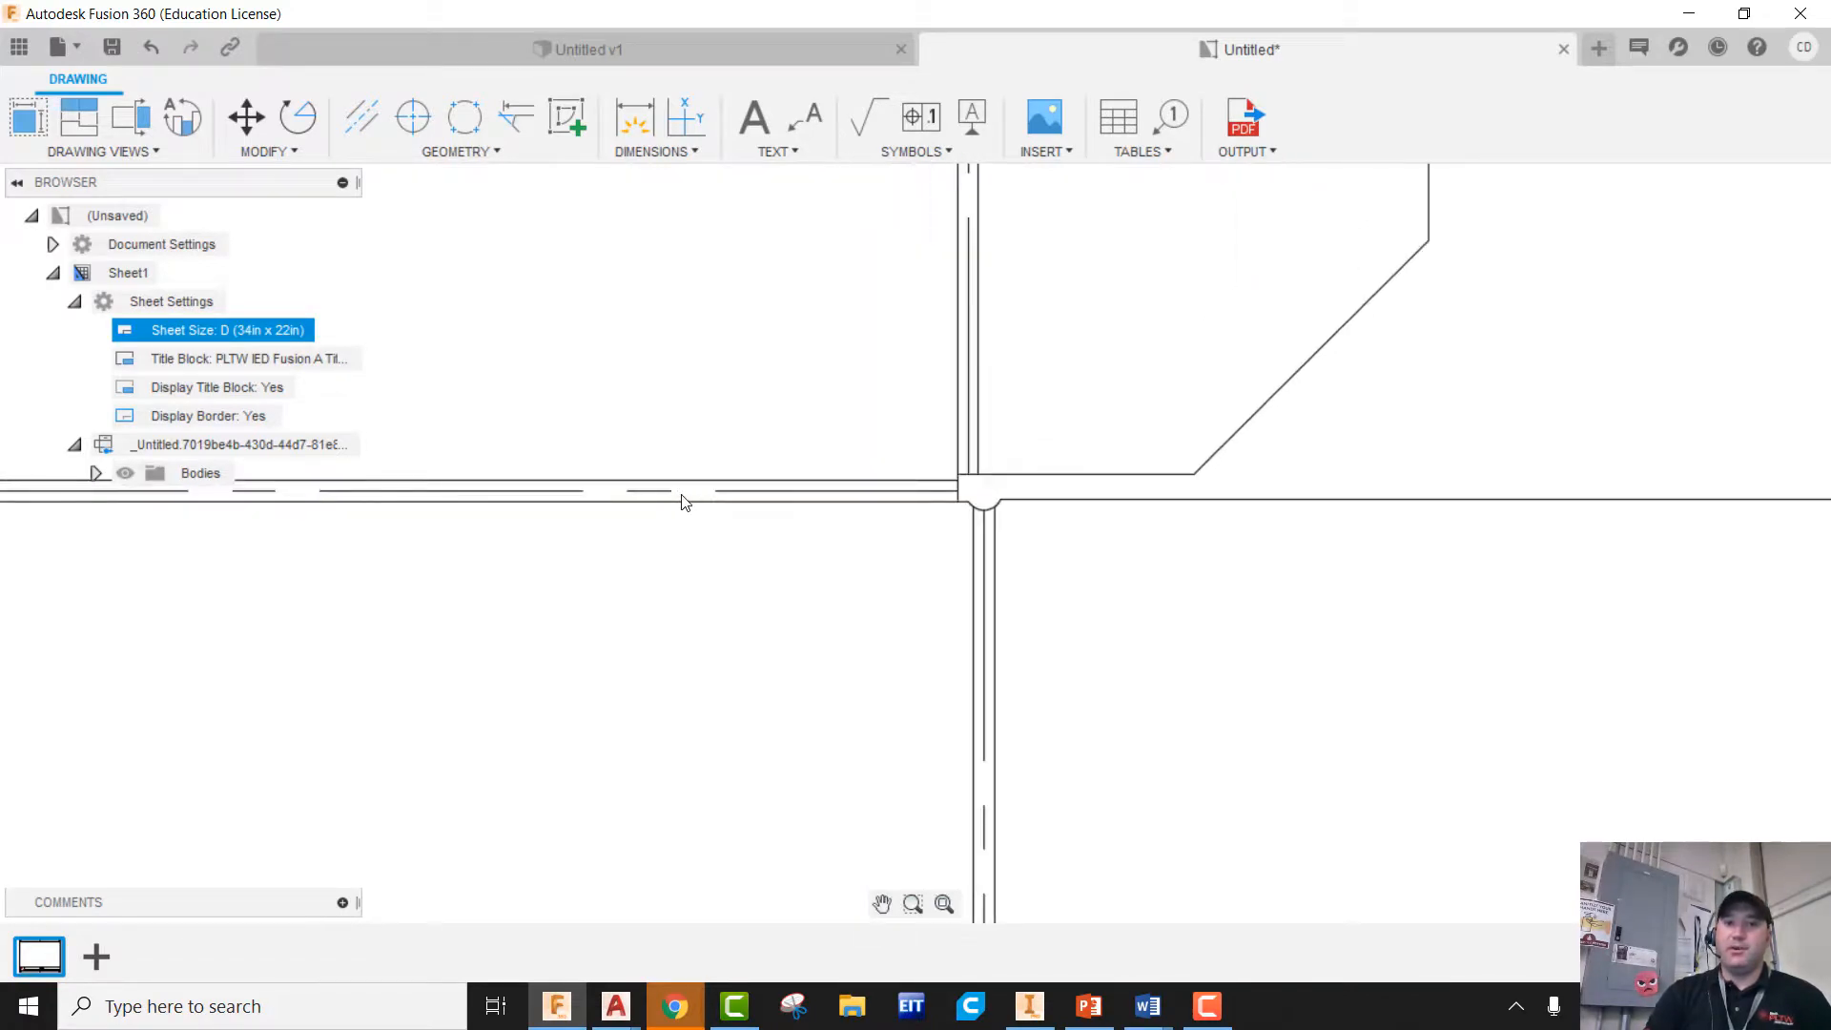
{"action": "scroll", "coordinate": [729, 496], "scroll_direction": "down", "scroll_amount": 6}
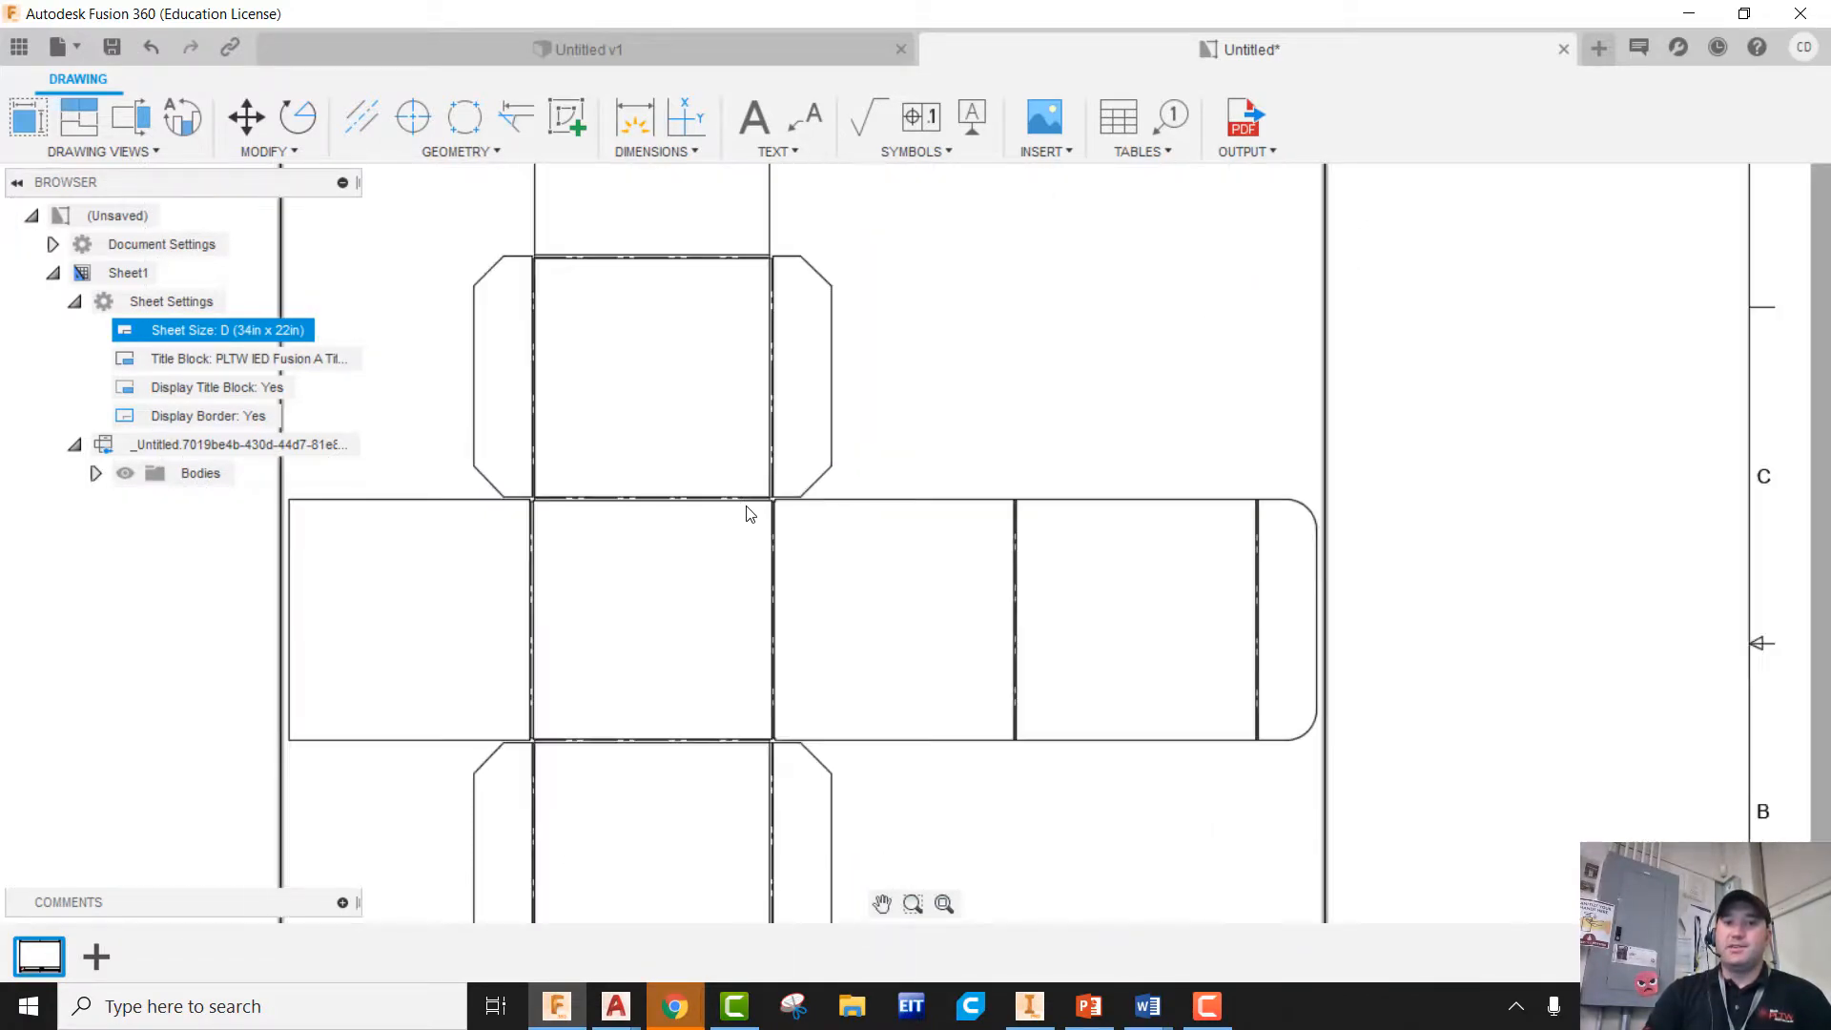
{"action": "scroll", "coordinate": [1182, 706], "scroll_direction": "down", "scroll_amount": 3}
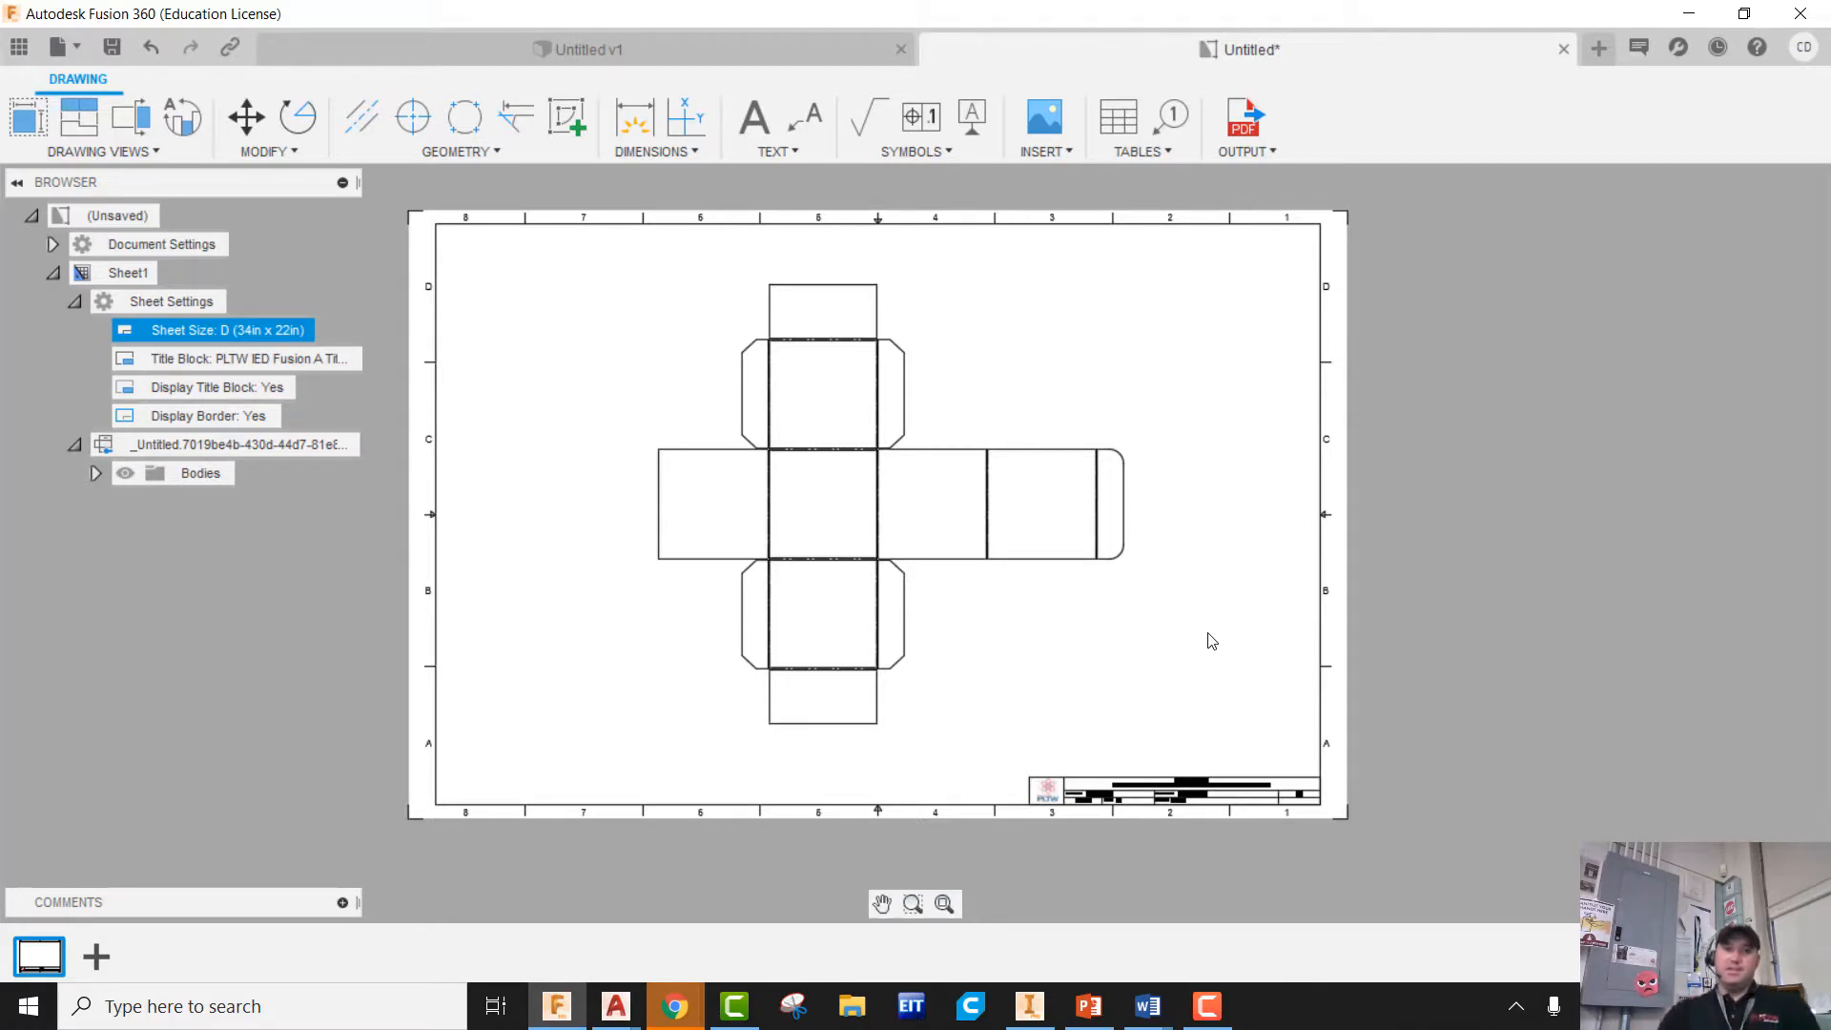
Switch to the box model, exit the flat pattern and view the folded box from the front and above
{"action": "left_click", "coordinate": [741, 46]}
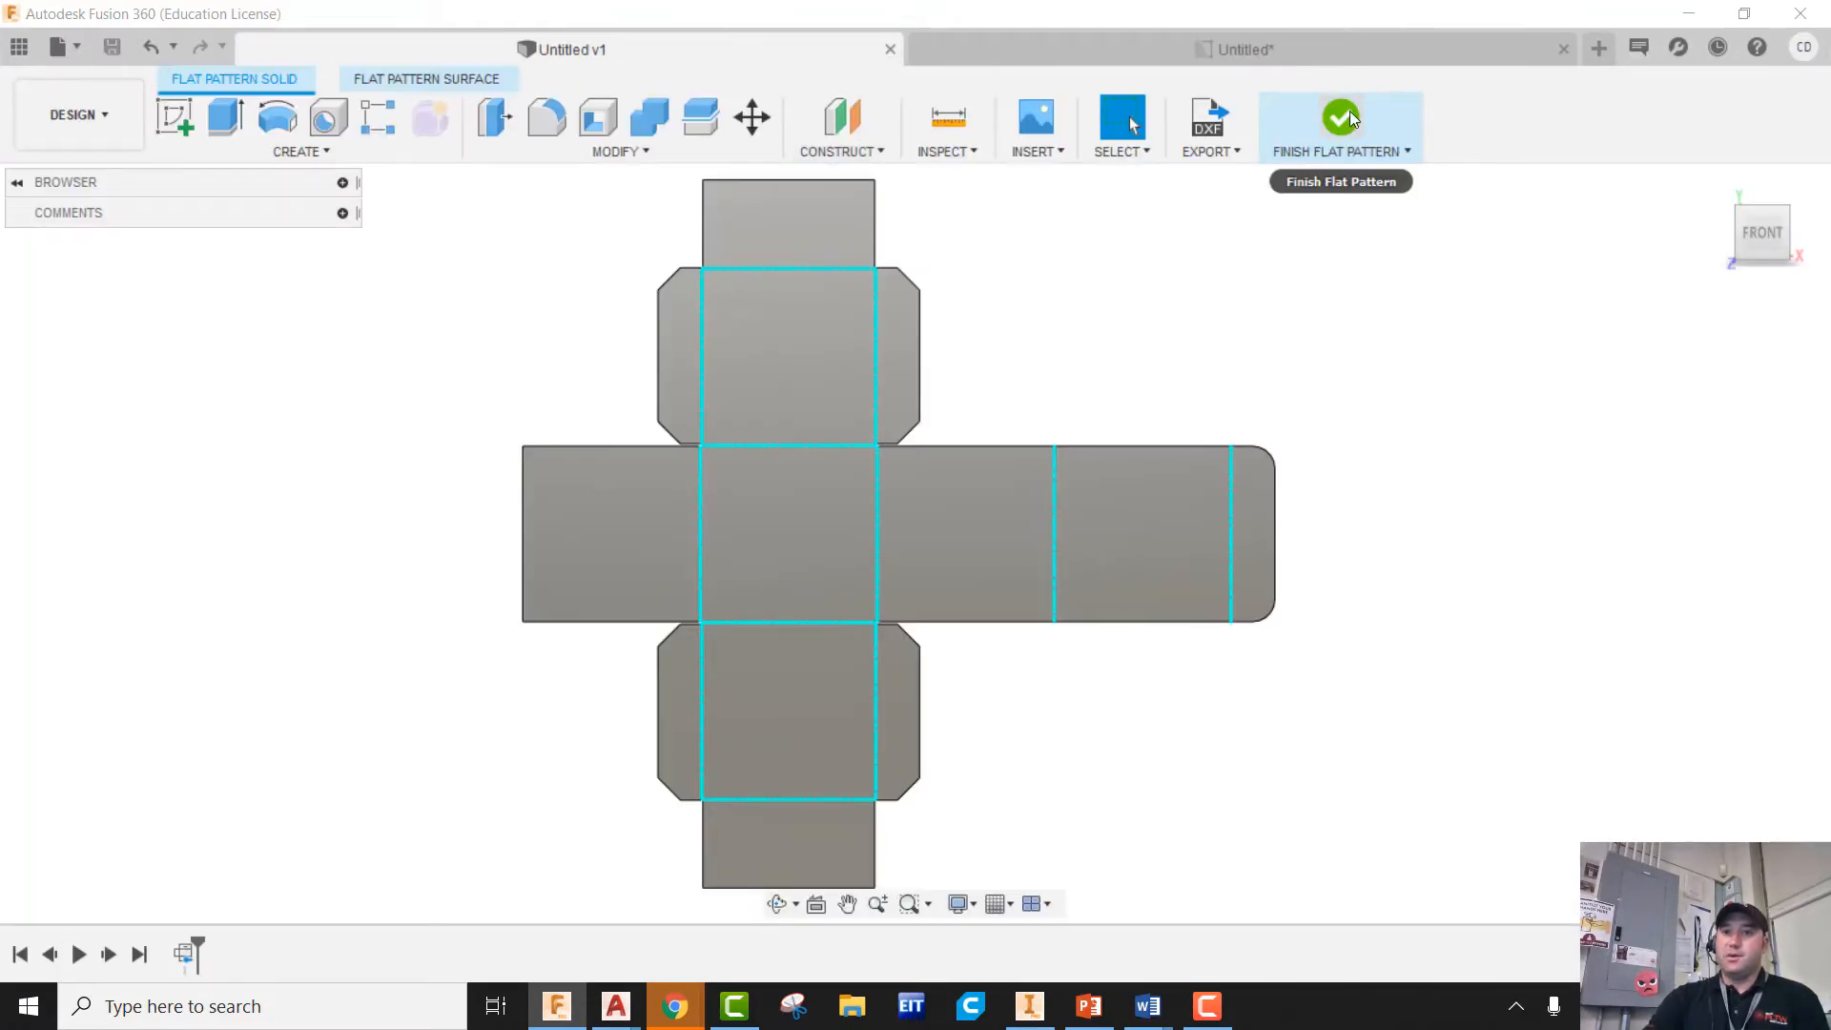
{"action": "left_click", "coordinate": [1345, 117]}
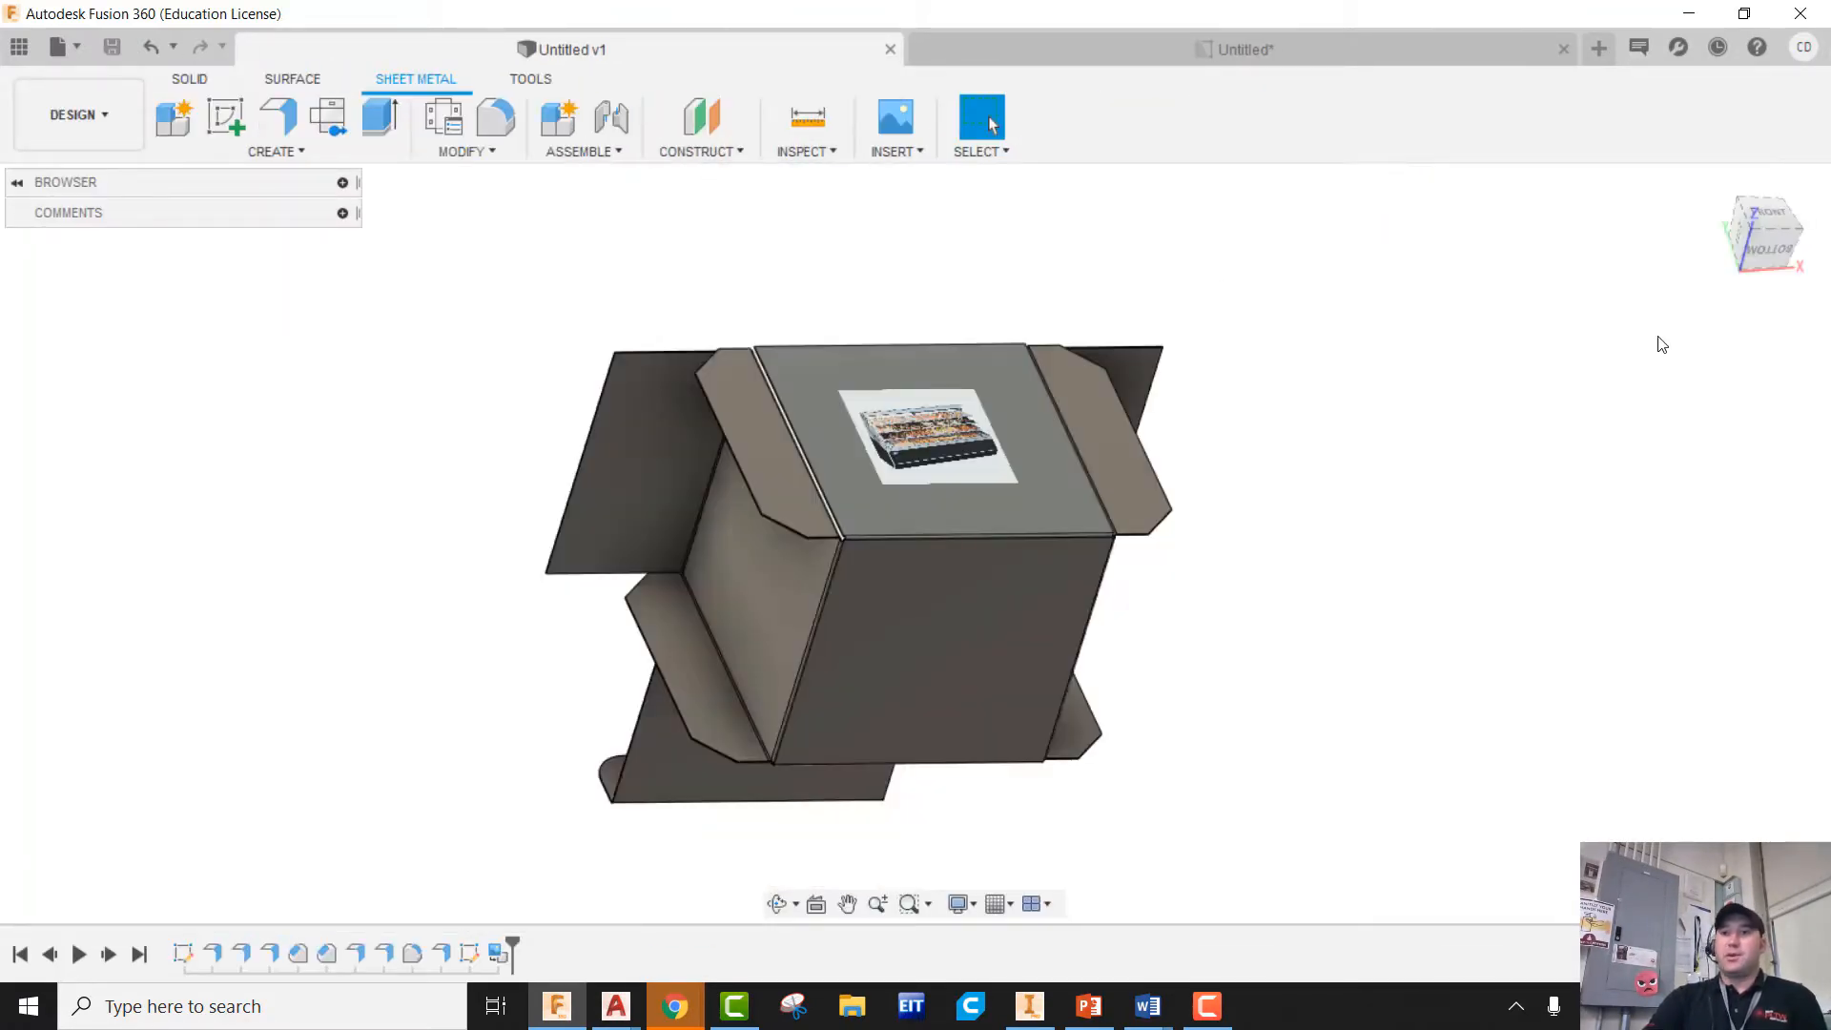
{"action": "middle_click_drag", "start_coordinate": [1255, 507], "coordinate": [1253, 561], "text": "shift"}
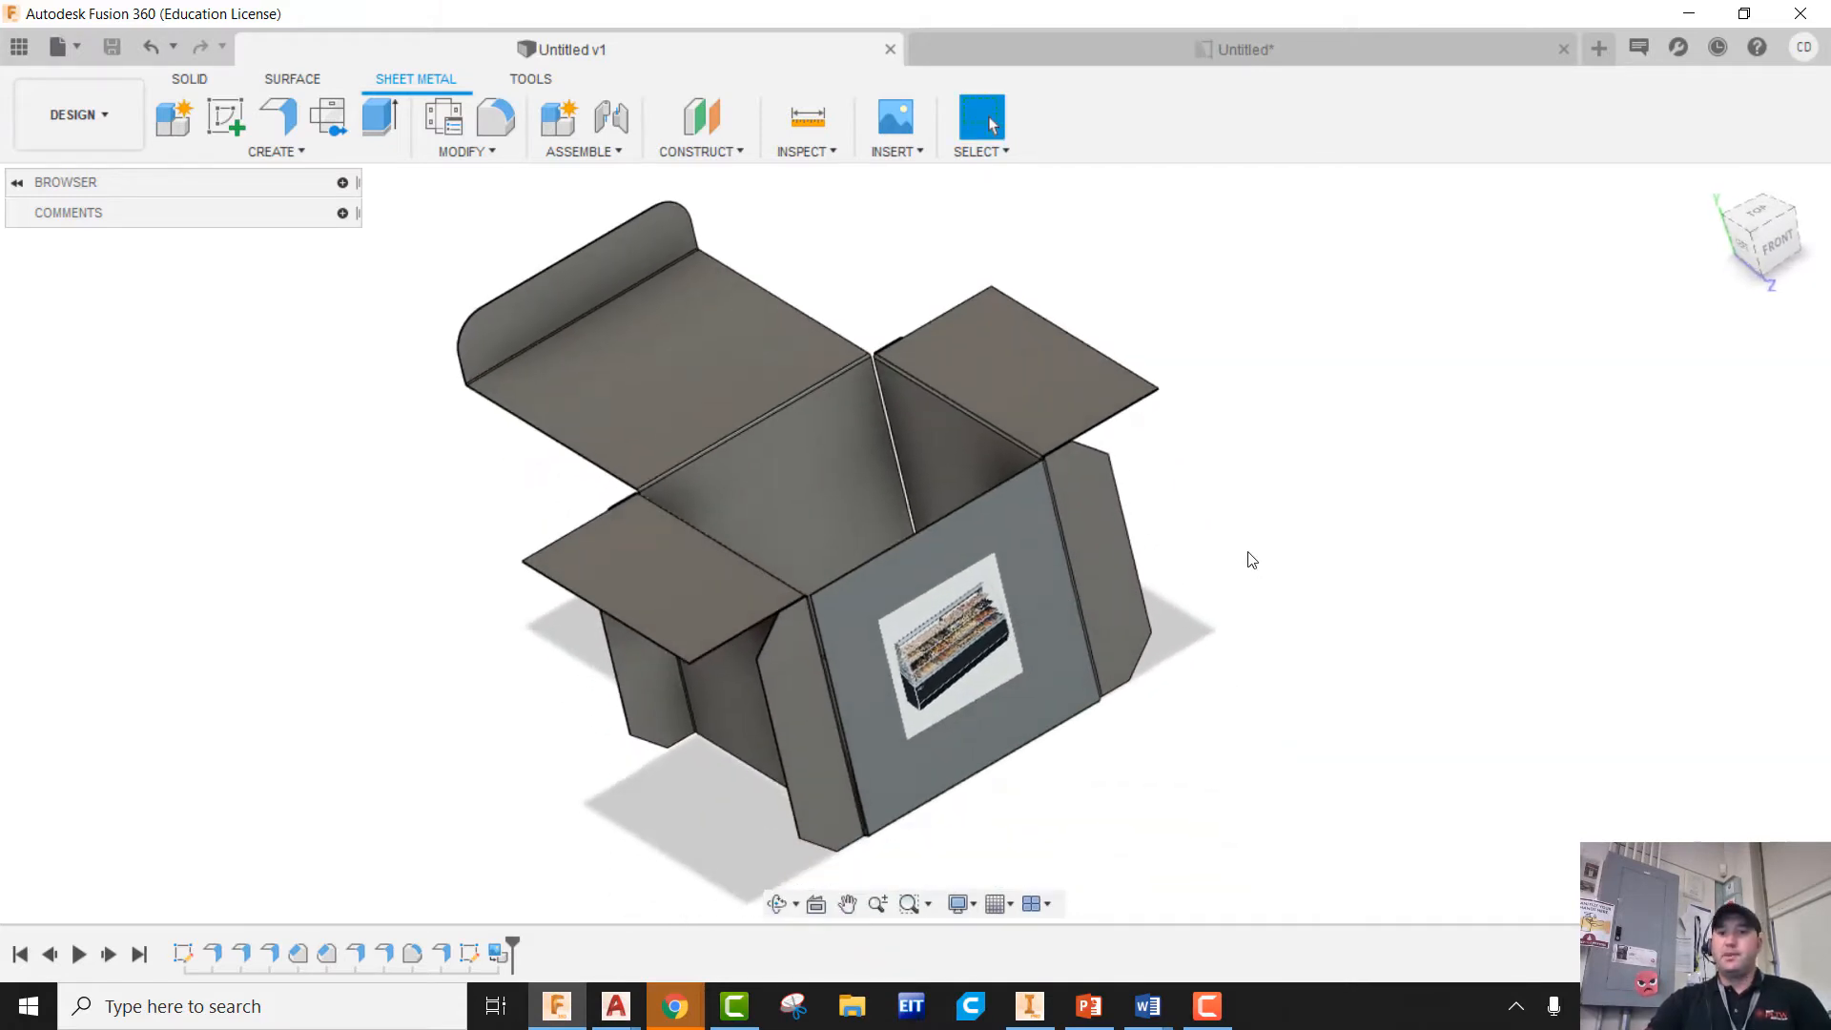